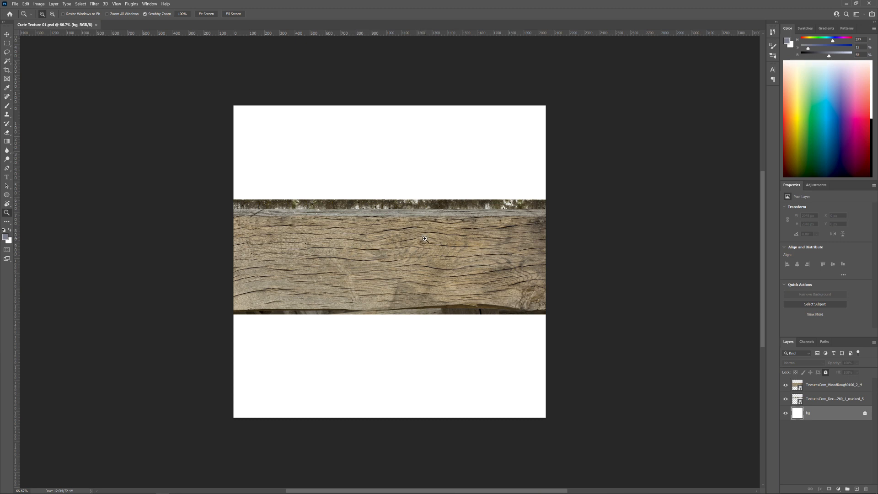
key("space")
left_click_drag(421, 251, 451, 257)
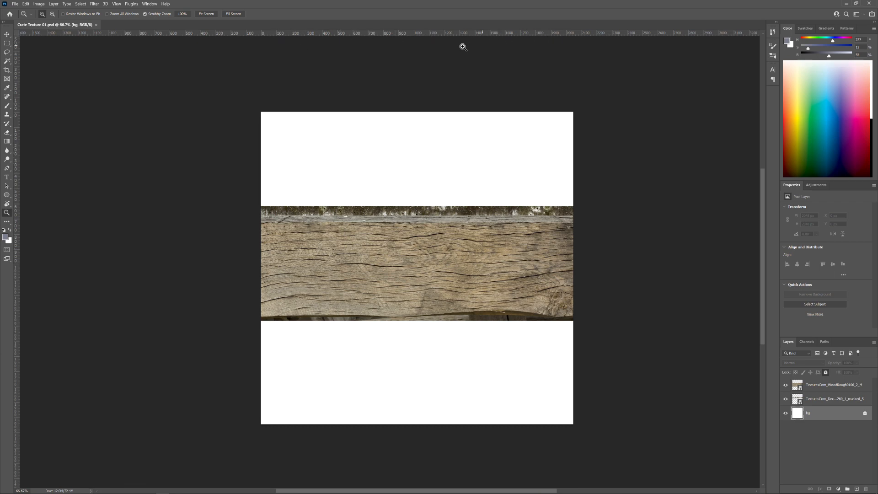
key("ctrl+minus")
key("ctrl+plus")
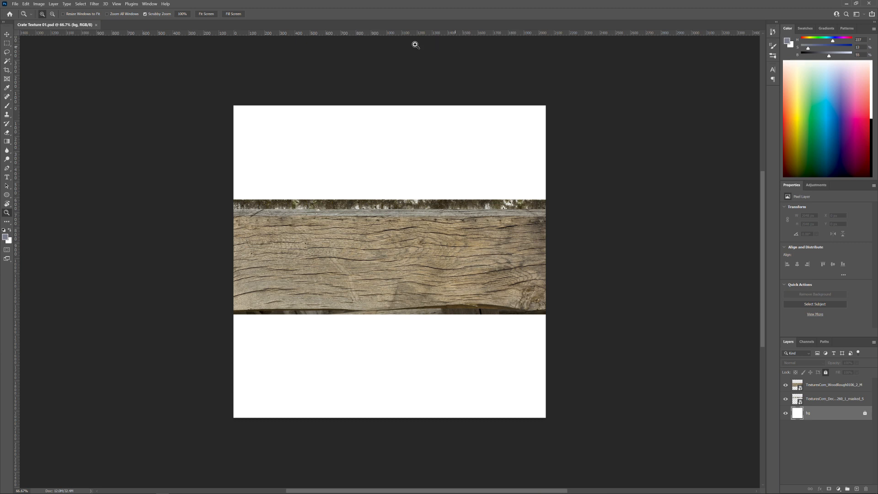
left_click_drag(405, 208, 433, 206)
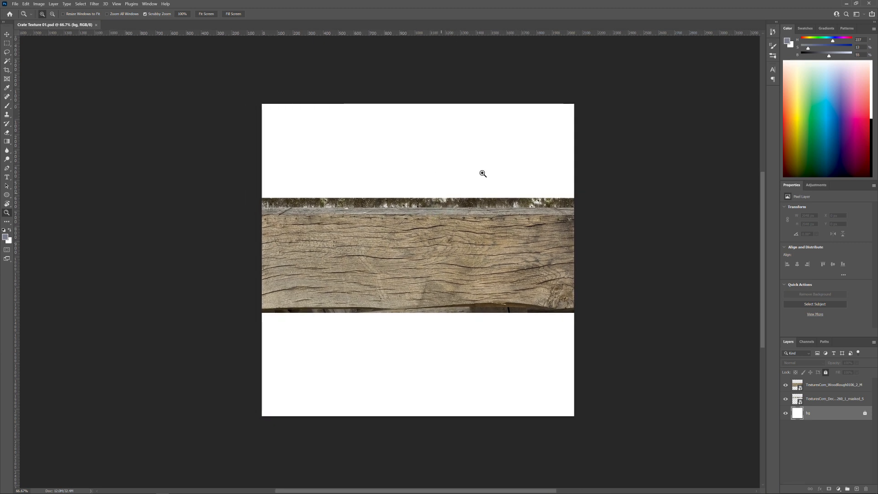
left_click_drag(444, 246, 446, 245)
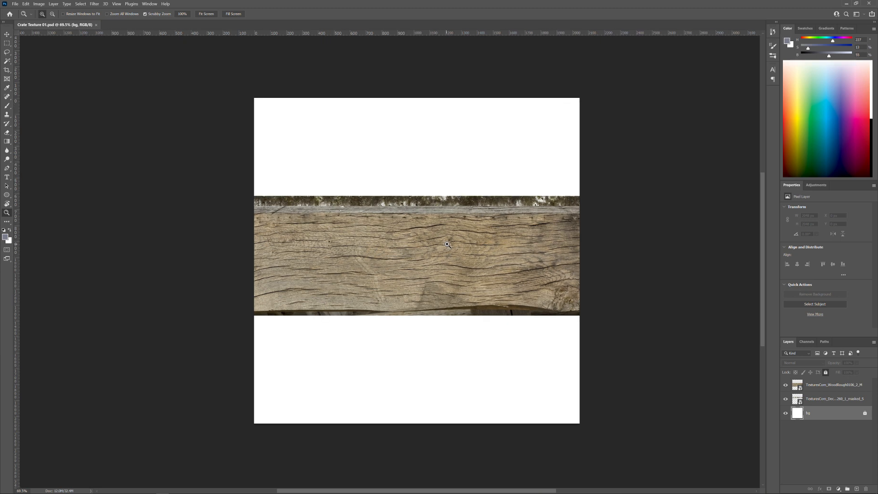
Hide the WoodRough wood texture layer and the masked decal texture layer
left_click(786, 385)
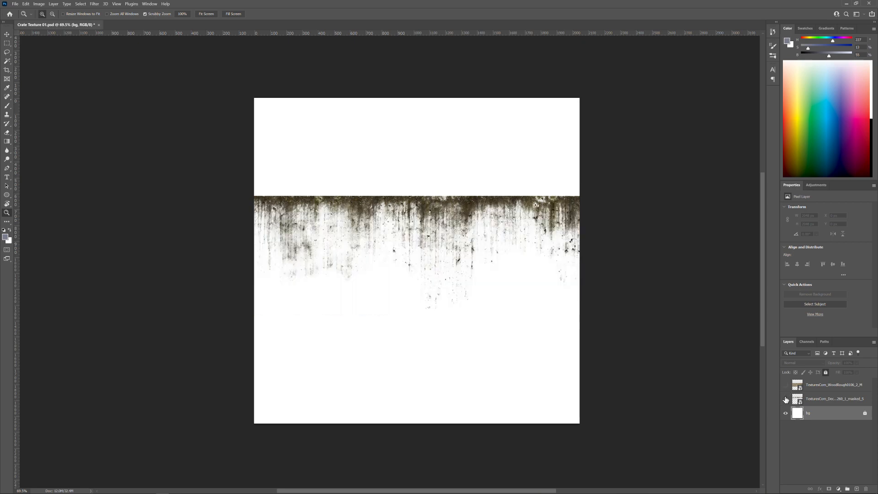
left_click(786, 398)
left_click(786, 385)
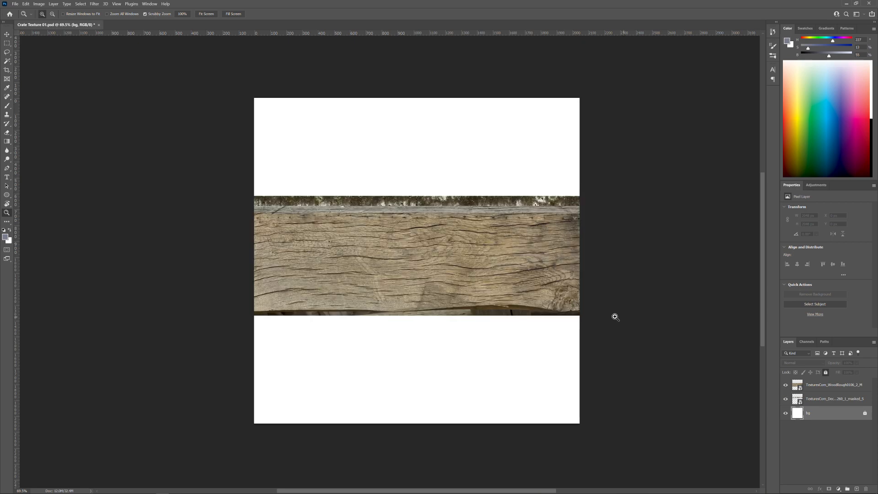
left_click(786, 385)
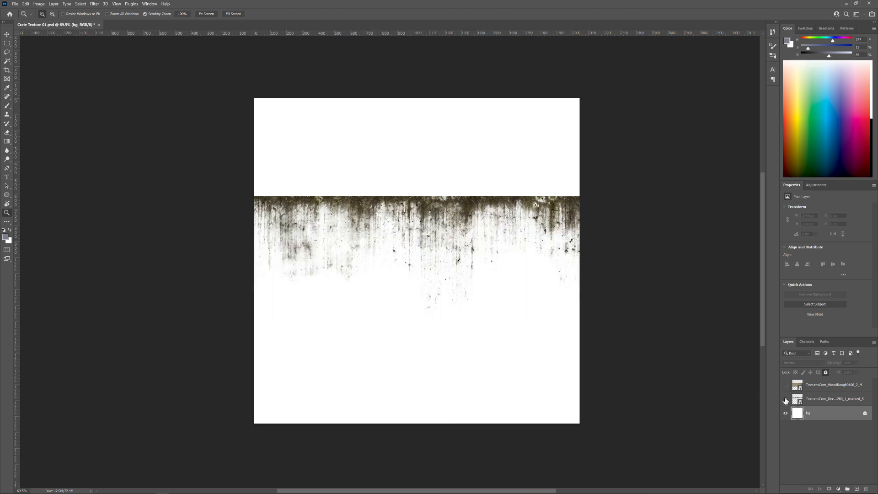
left_click(786, 400)
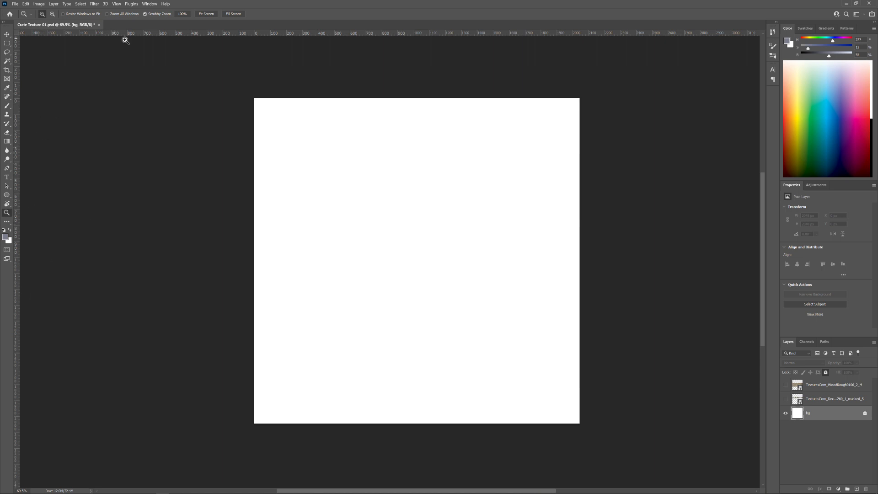
Place one vertical and one horizontal guide through the centre of the canvas
left_click(116, 4)
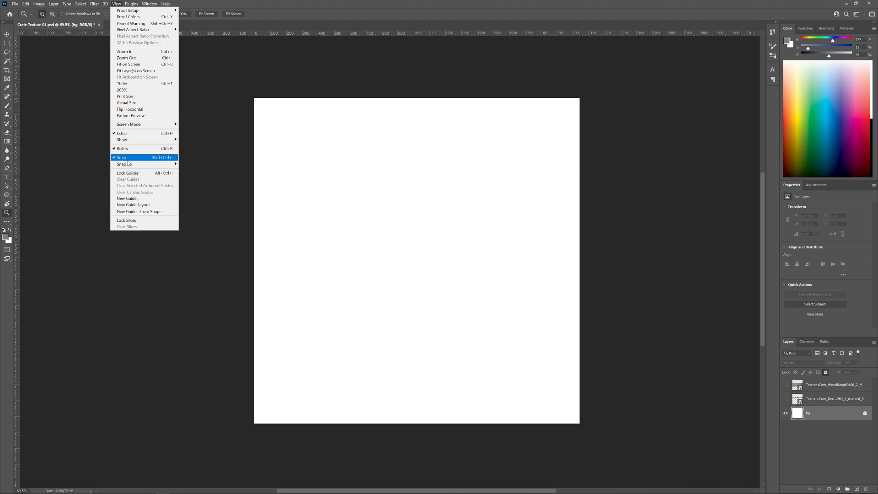
left_click(70, 163)
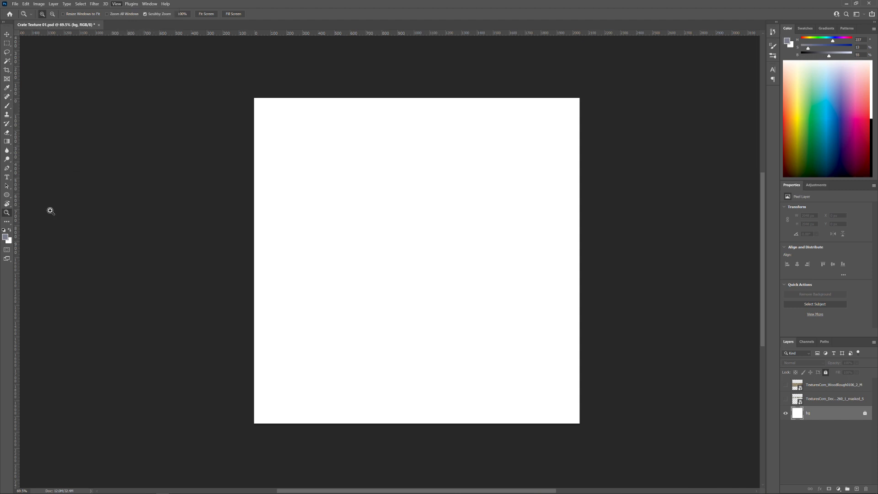
left_click(7, 35)
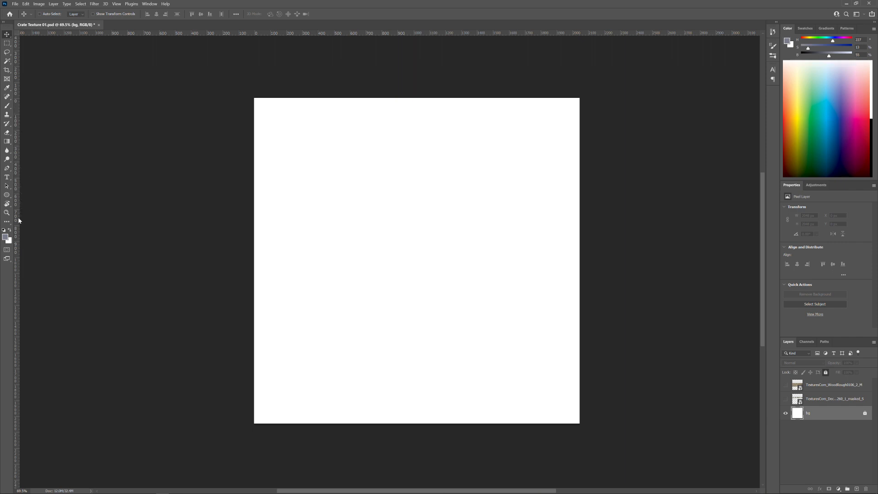
left_click_drag(26, 219, 417, 207)
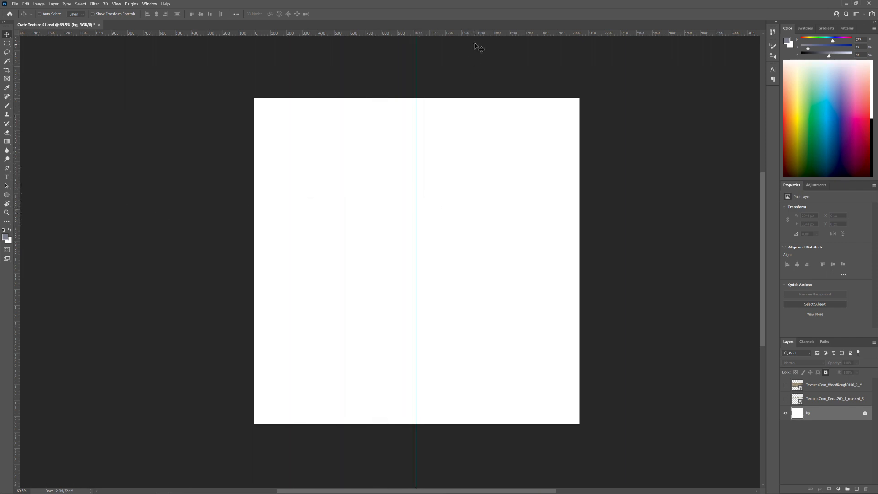
left_click_drag(481, 36, 502, 260)
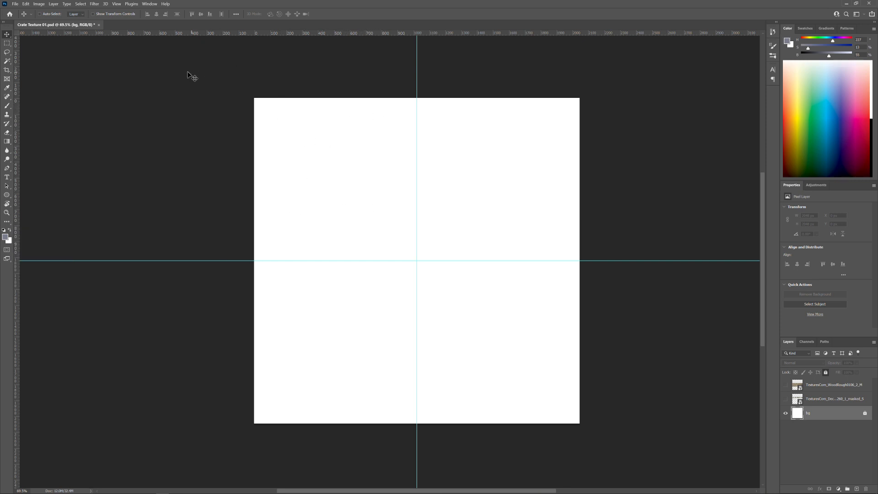
Add a new vertical guide at position 150 px
left_click(116, 4)
left_click(242, 70)
mouse_move(274, 34)
left_mouse_down()
mouse_move(274, 122)
mouse_move(273, 32)
left_mouse_up()
left_click(118, 4)
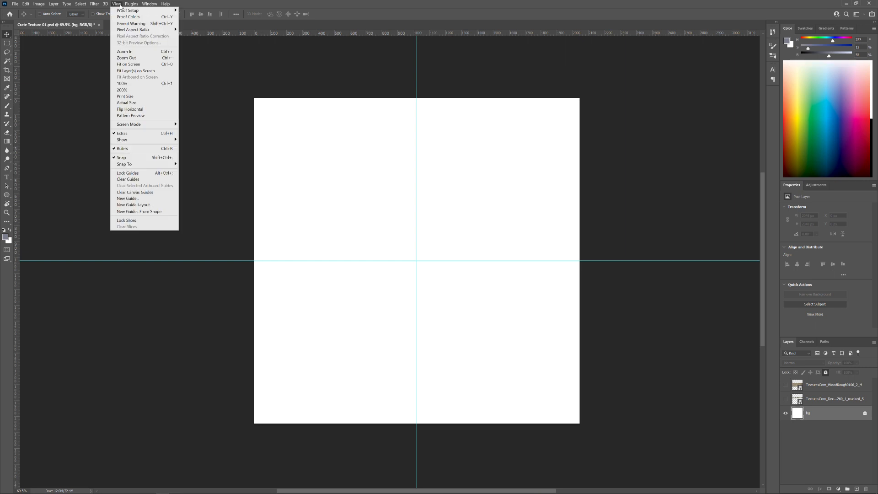
left_click(130, 199)
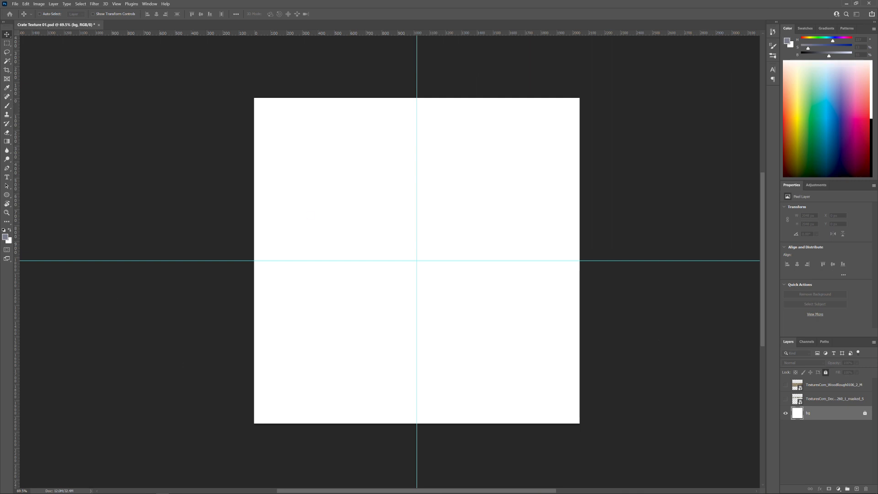
left_click_drag(877, 297, 485, 120)
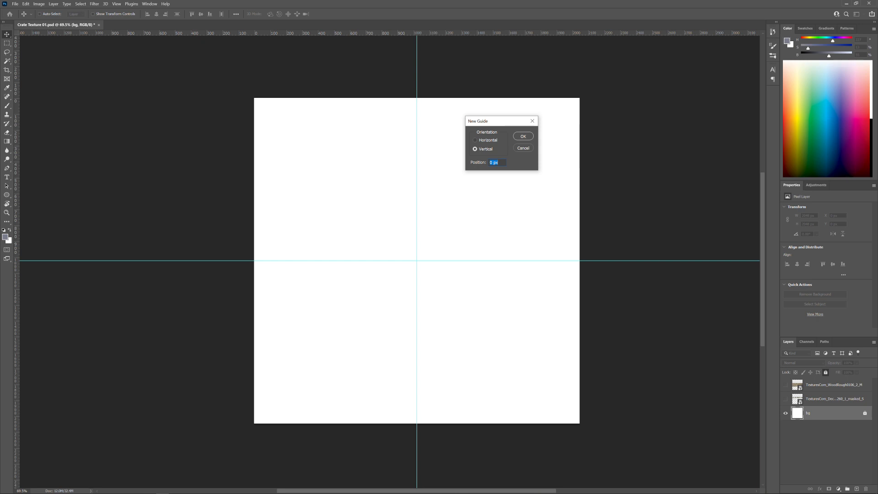
type("150")
key("Return")
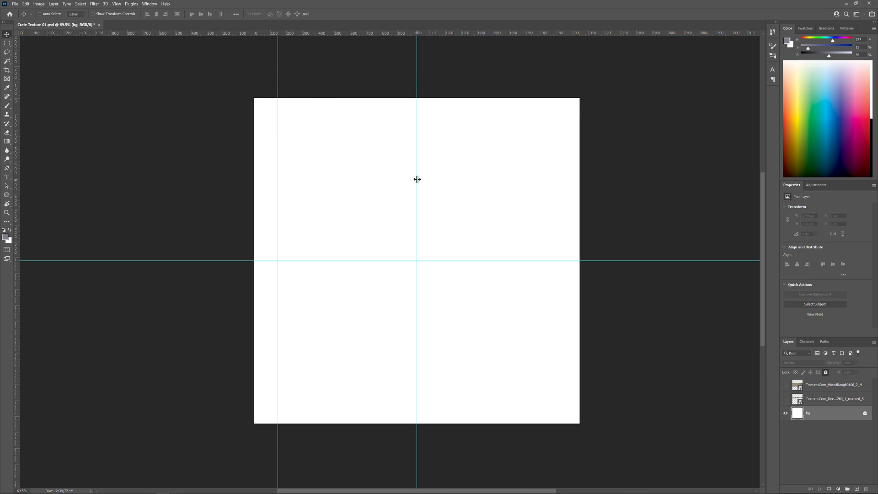
Add a new vertical guide 150 px to the left of the vertical centre guide
left_click(113, 4)
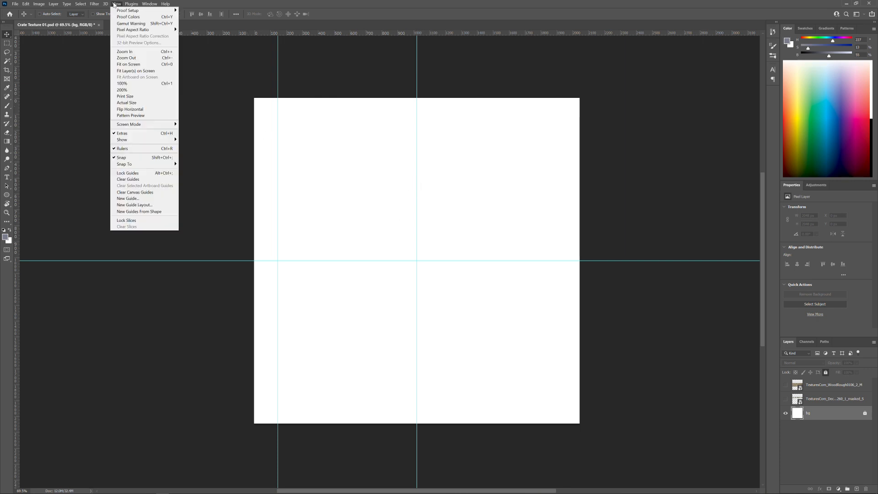
left_click(131, 199)
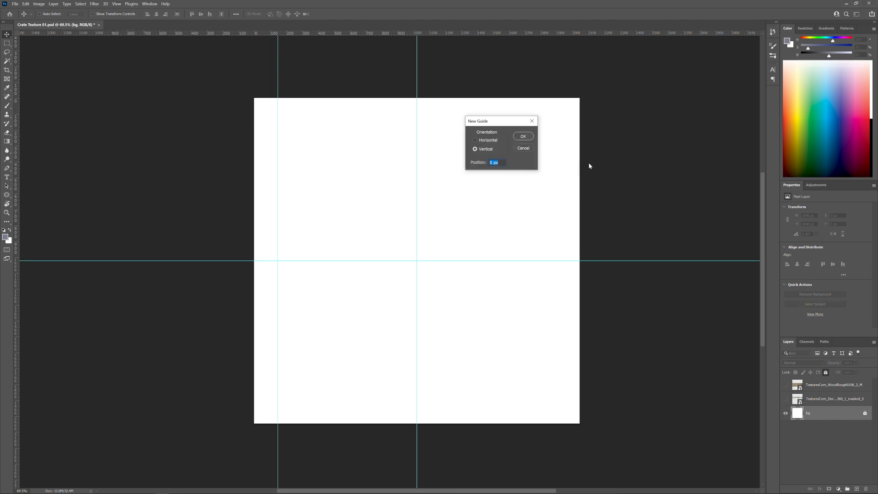
type("1")
type("50")
key("Return")
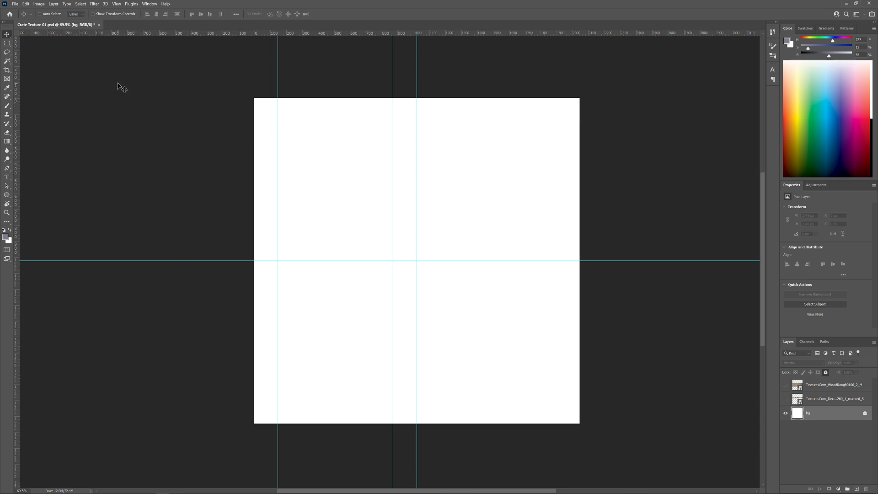
Add a new horizontal guide at position 150 px
left_click(115, 4)
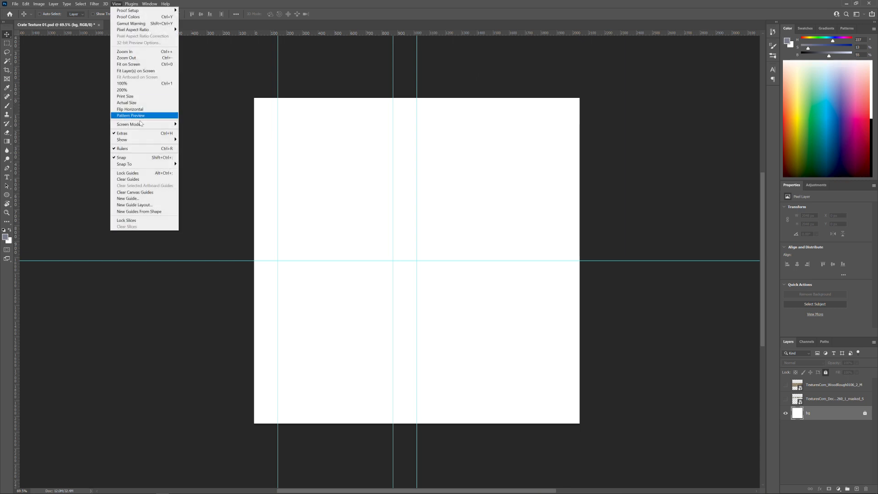
left_click(133, 199)
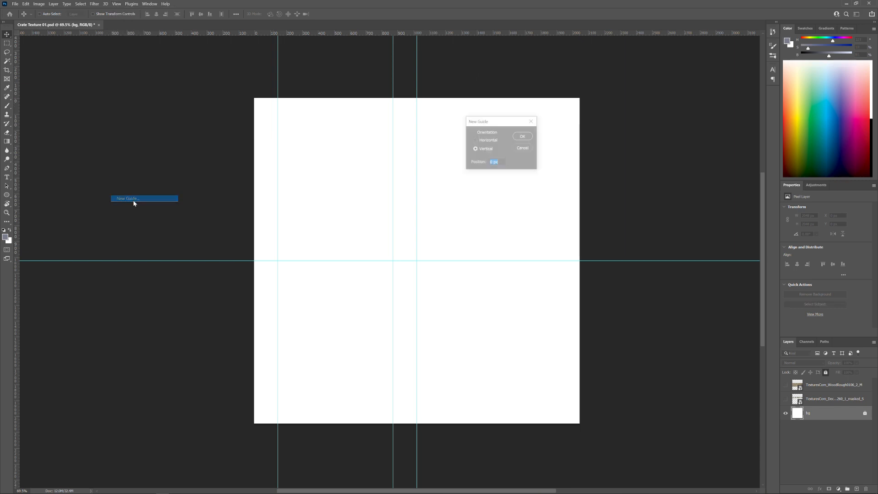
left_click(476, 140)
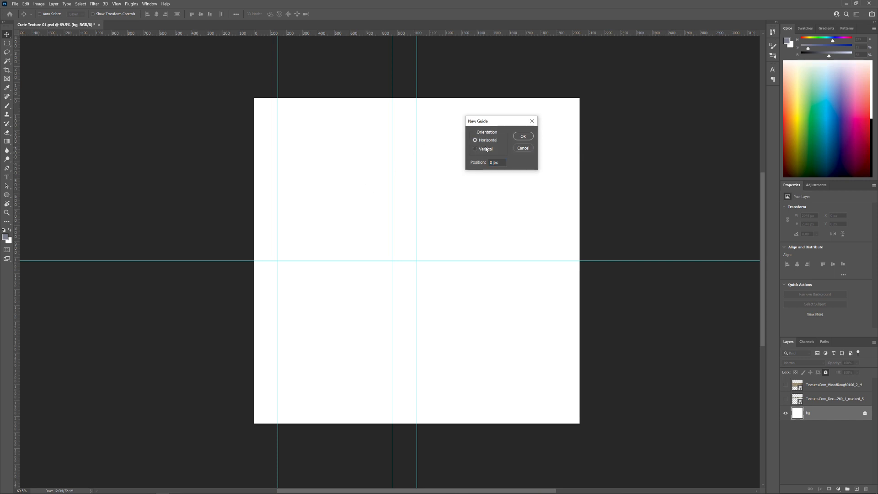
key("Tab")
type("150")
key("Return")
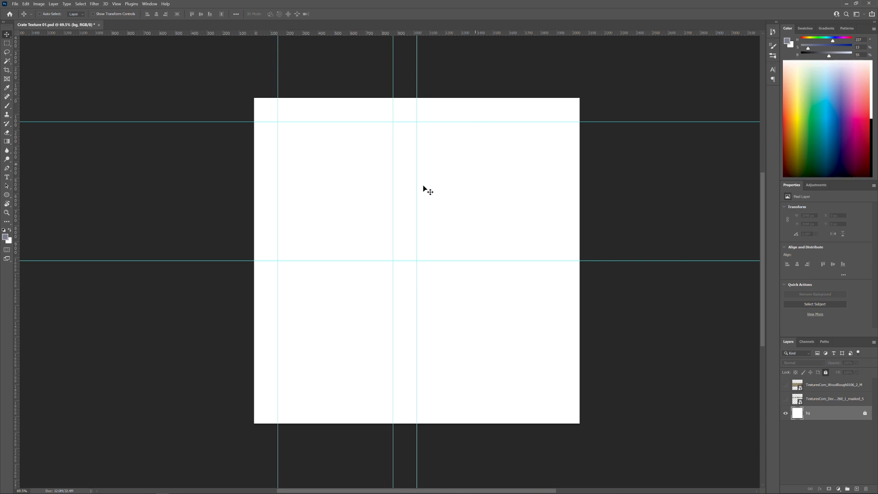
Add a new horizontal guide at position 1024-150 px, just above the horizontal centre guide
left_click(117, 3)
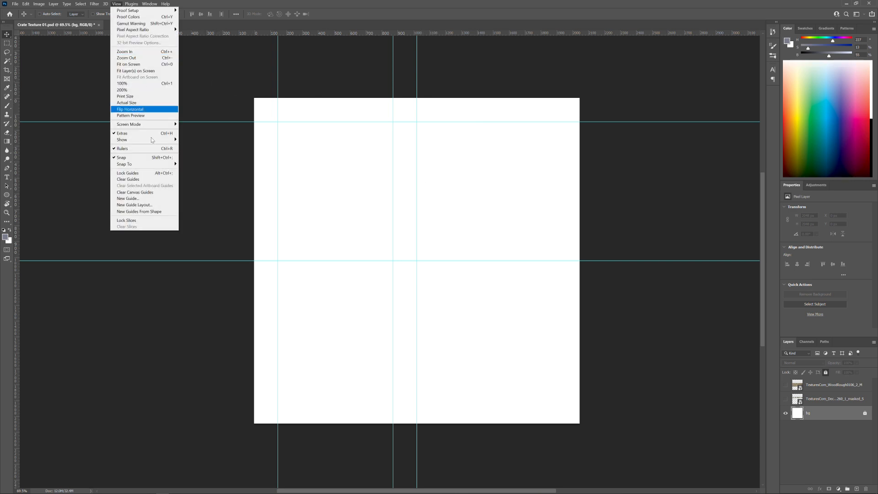
left_click(147, 198)
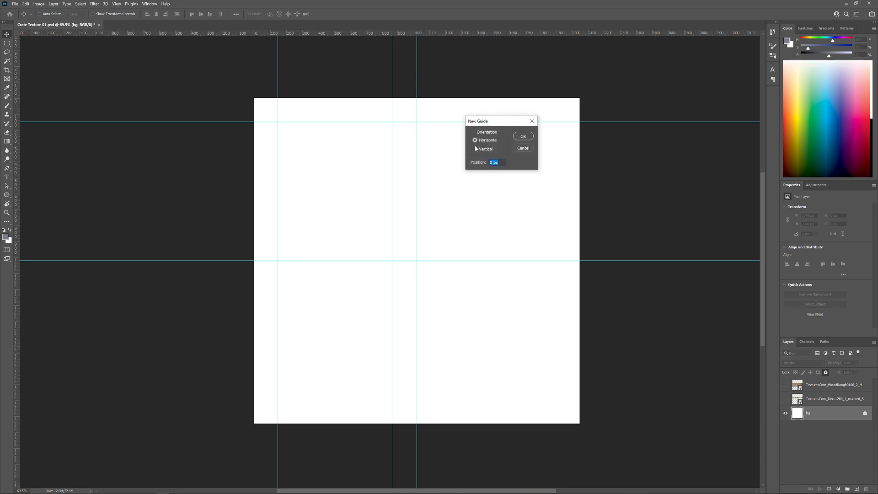
type("1024-150")
key("Return")
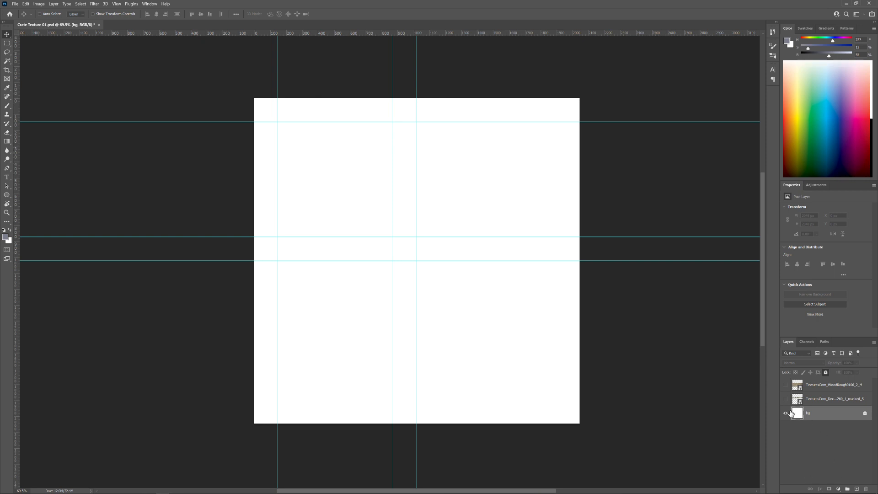
Show the wood and decal texture layers and collect them in a group named "smart"
left_click(785, 385)
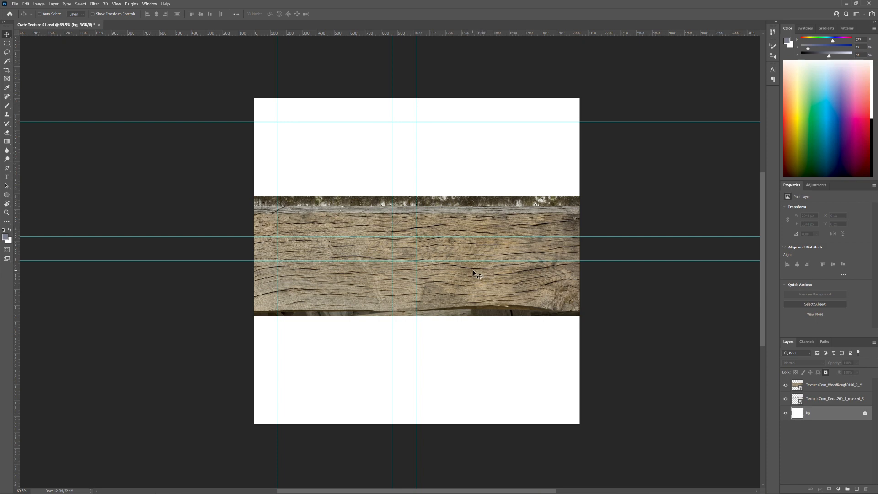
left_click(819, 387)
left_click(823, 398, "shift")
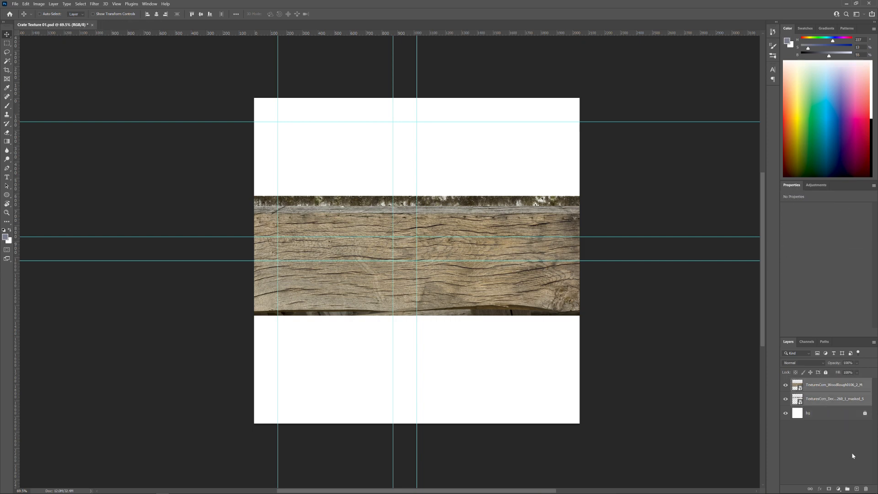
left_click(847, 489)
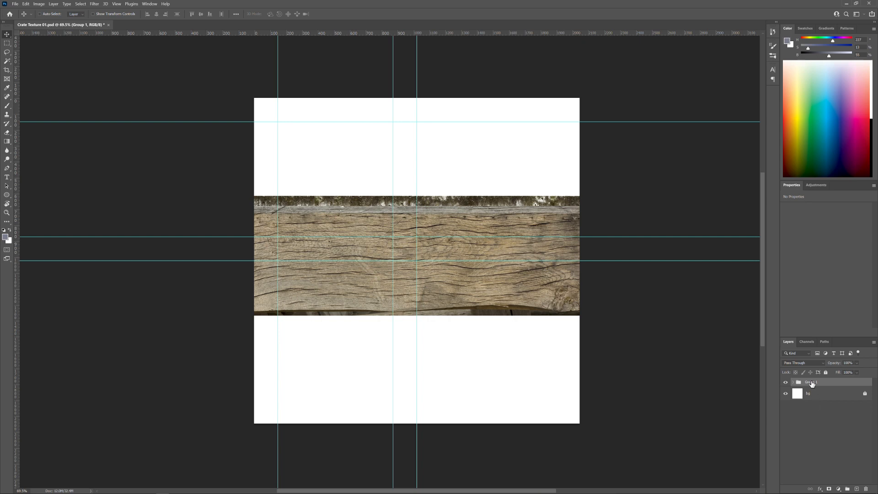
double_click(812, 382)
type("smart")
key("Return")
Duplicate the WoodRough0106_2_M layer out of the smart group to the top of the layer stack and hide the group
left_click(794, 382)
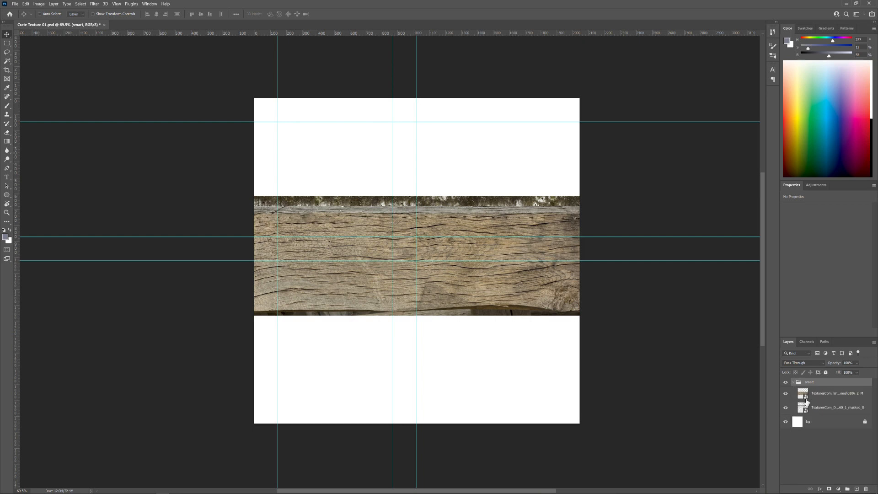
left_click(833, 398)
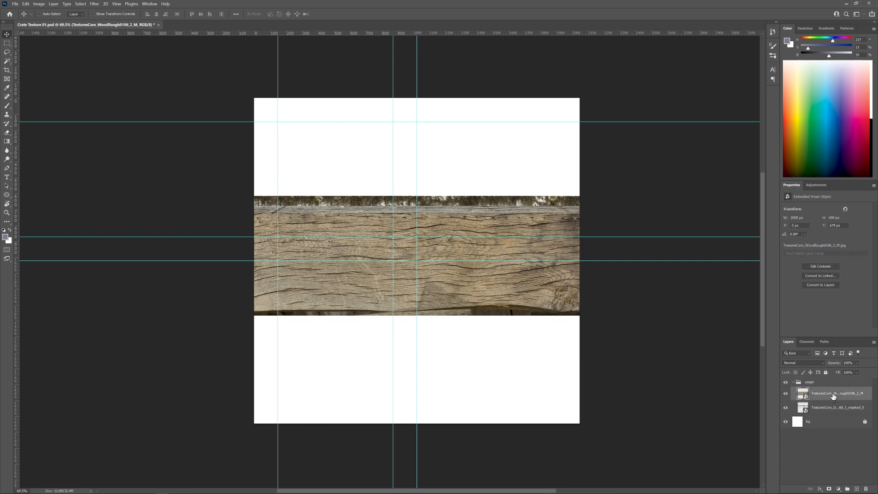
left_click_drag(833, 396, 833, 380)
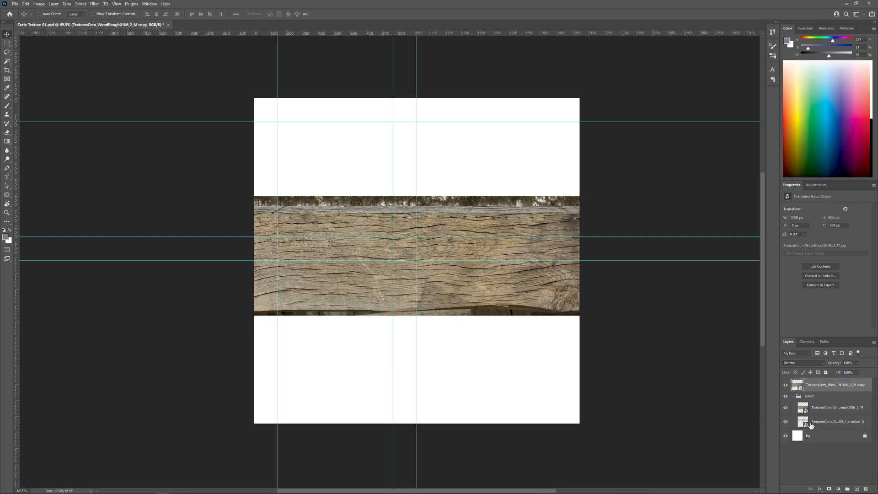
left_click(793, 396)
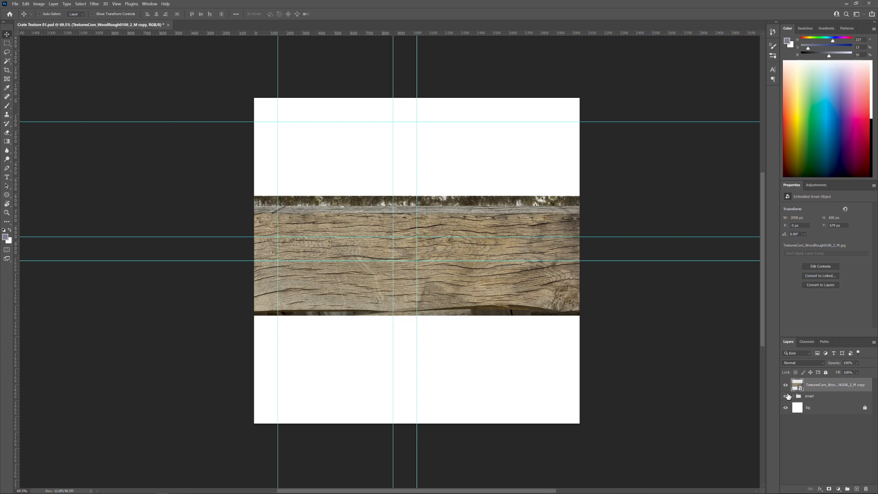
left_click(786, 396)
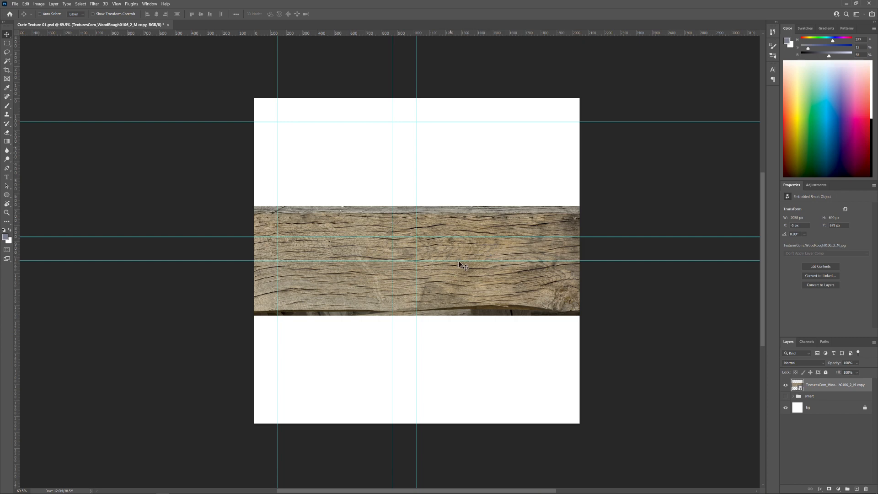
Scale the wood copy to about 1051 × 352 px and place it against the canvas's left edge, covering the two central horizontal guides
key("ctrl+t")
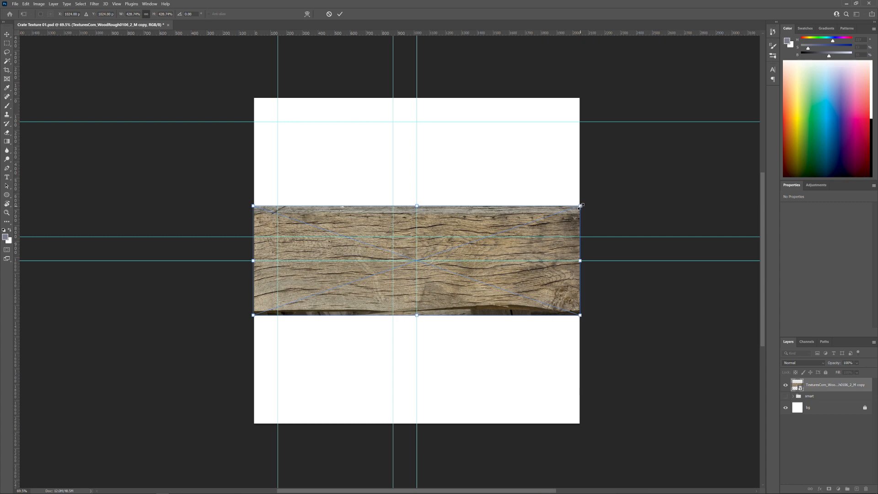
left_click_drag(580, 206, 510, 230)
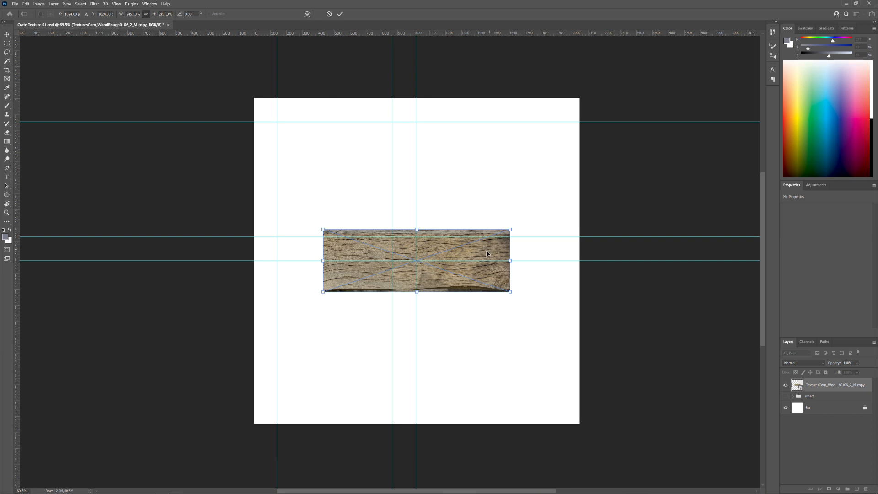
left_click_drag(486, 253, 426, 221)
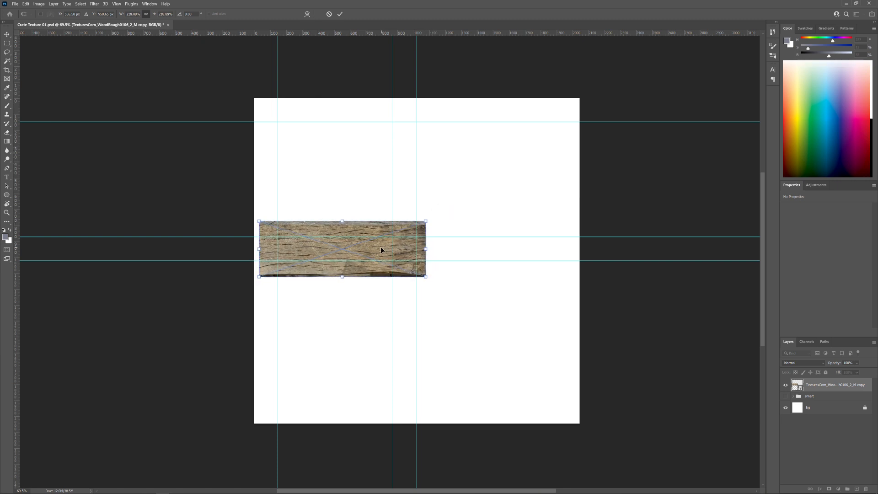
left_click_drag(381, 250, 378, 256)
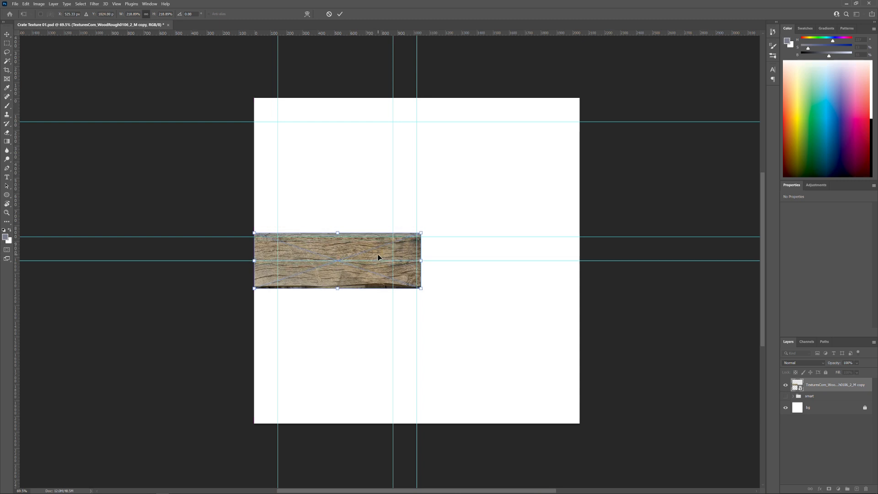
key("Return")
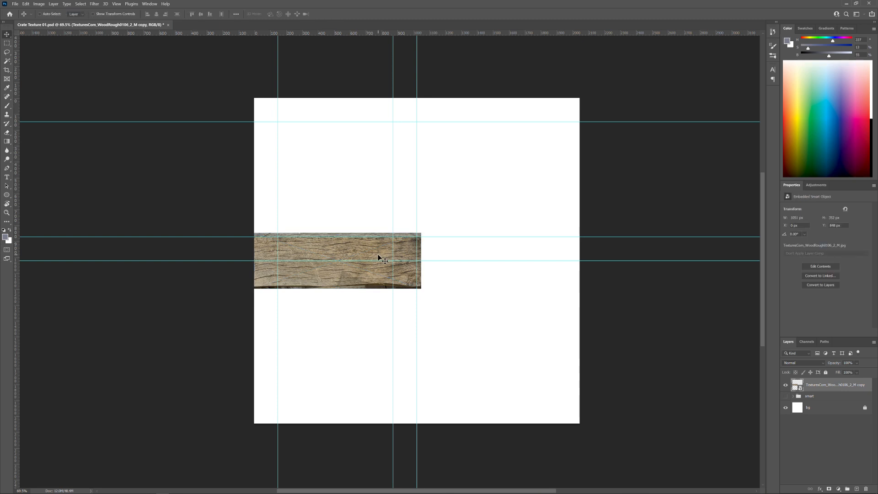
Mask the wood copy to the strip between the two central horizontal guides, from the canvas's left edge to the vertical centre guide
key("z")
left_click_drag(358, 251, 419, 240)
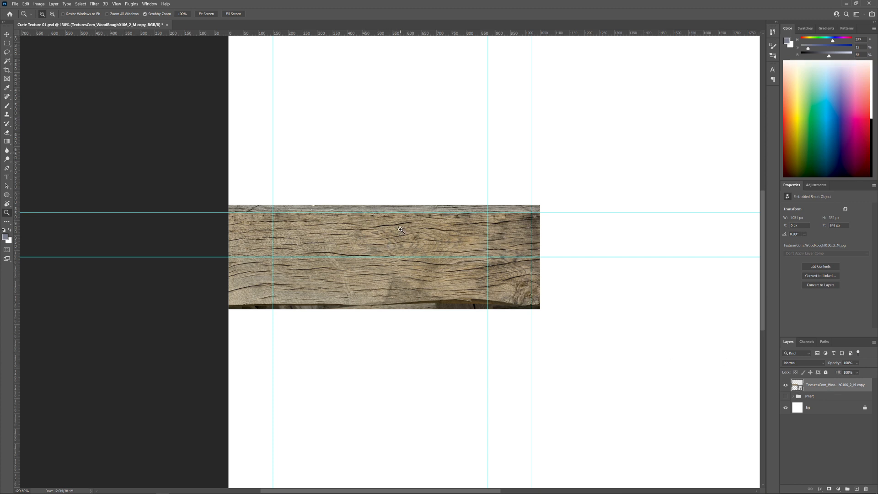
key("m")
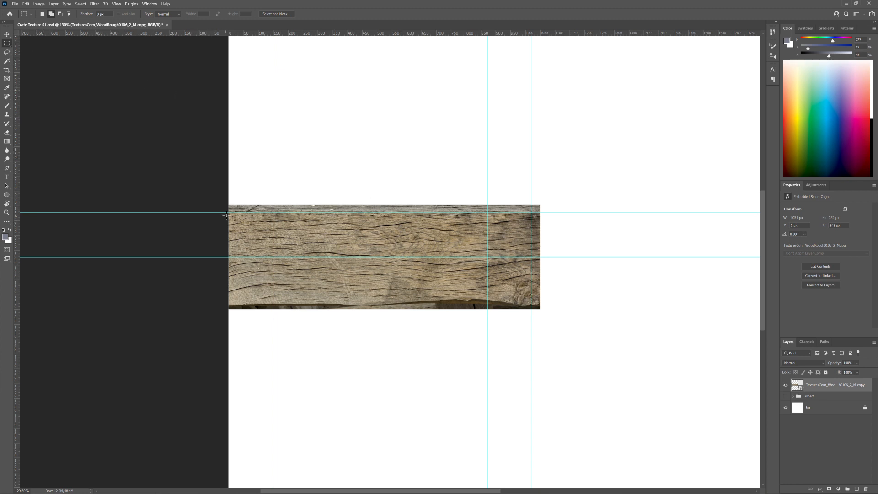
left_click_drag(226, 212, 531, 257)
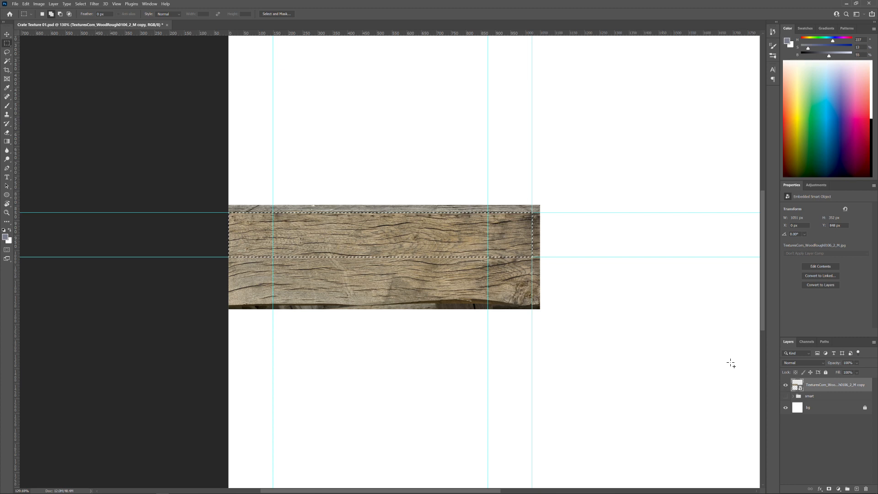
left_click(829, 488)
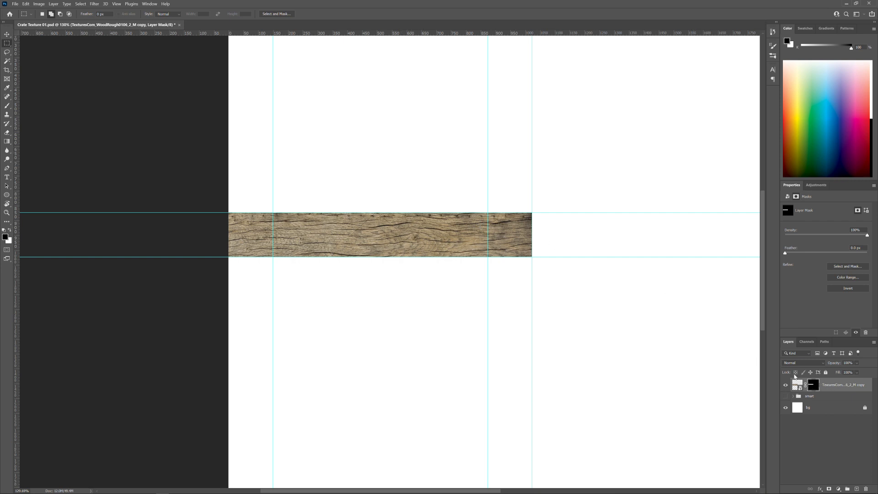
Duplicate the masked plank layer and move the duplicate straight up near the canvas's upper edge
left_click(833, 389)
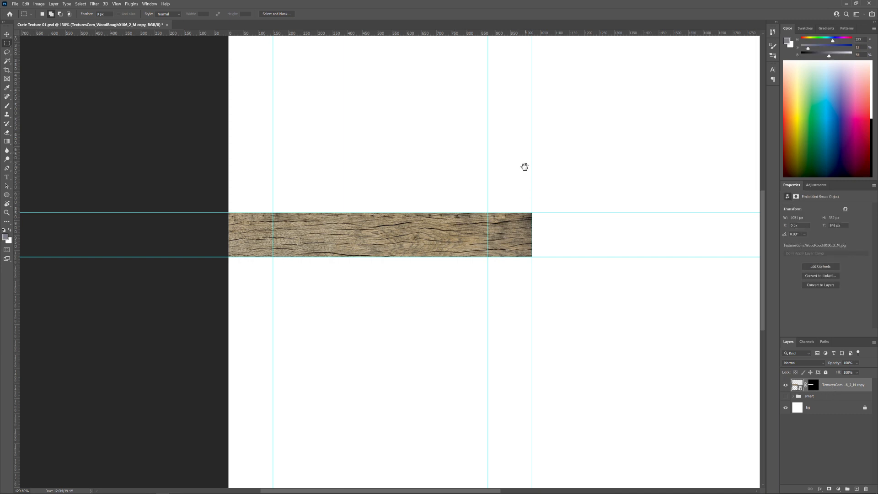
left_click_drag(525, 165, 526, 279)
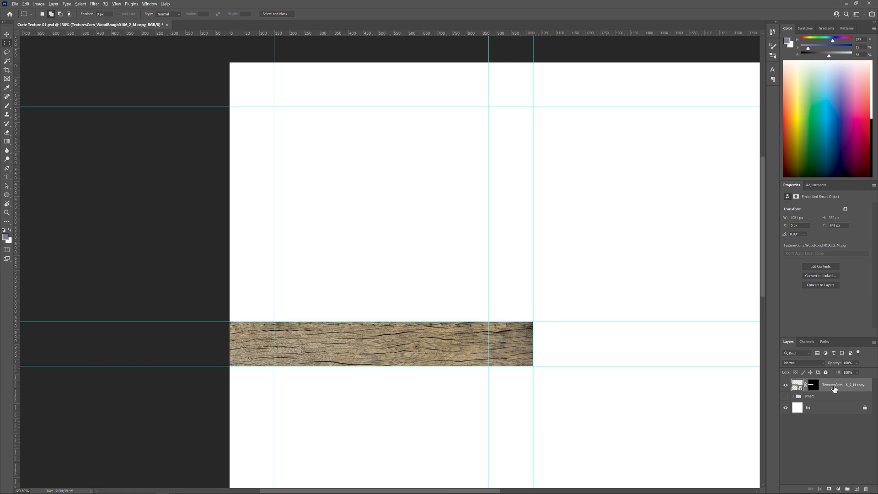
key("ctrl+j")
key("v")
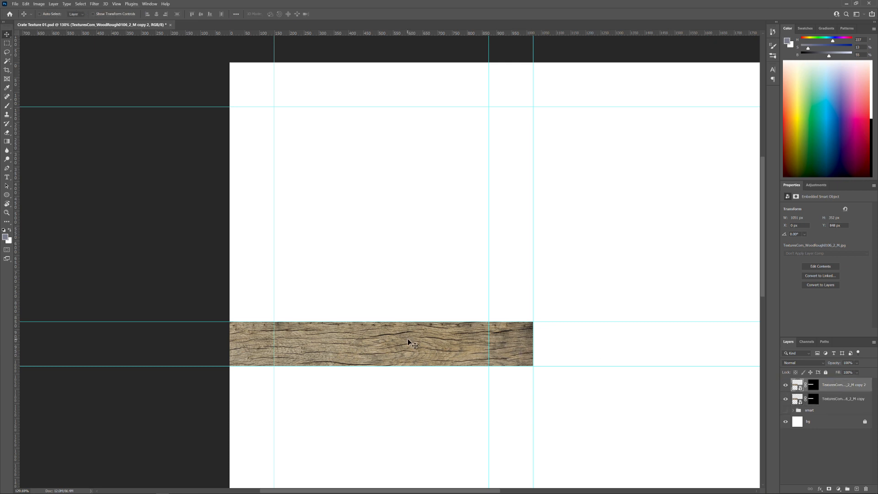
left_click_drag(409, 342, 404, 83)
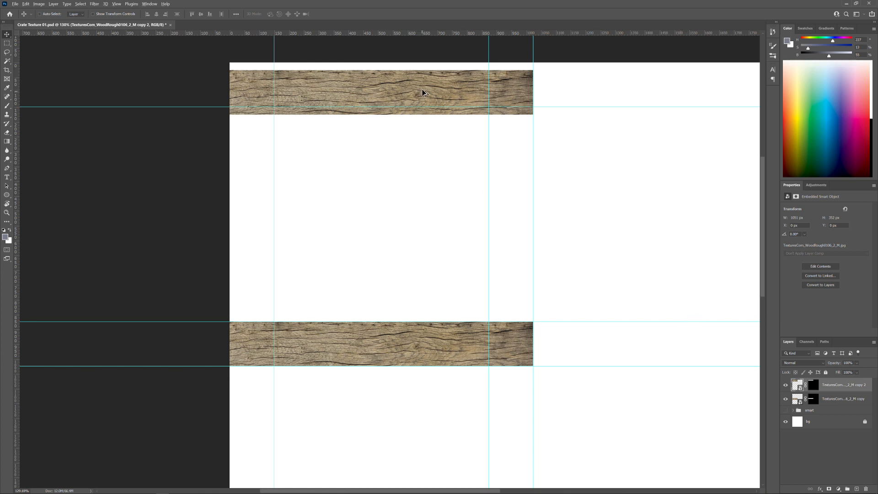
Make two more copies of the upper plank and space them below it, above the original plank
left_click_drag(423, 93, 426, 226)
key("ctrl+z")
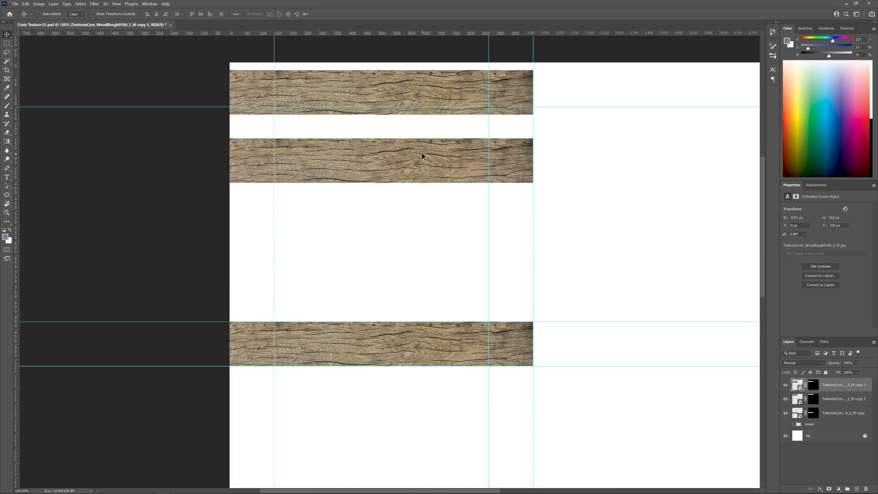
left_click_drag(424, 158, 423, 226)
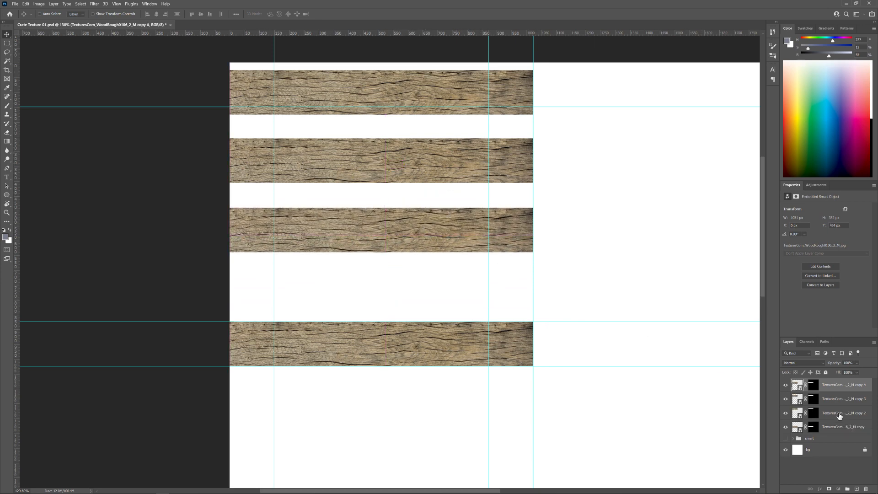
Replace the uppermost plank's mask with one spanning from the canvas's upper-left corner to the 150 px horizontal and vertical centre guides
left_click(839, 414)
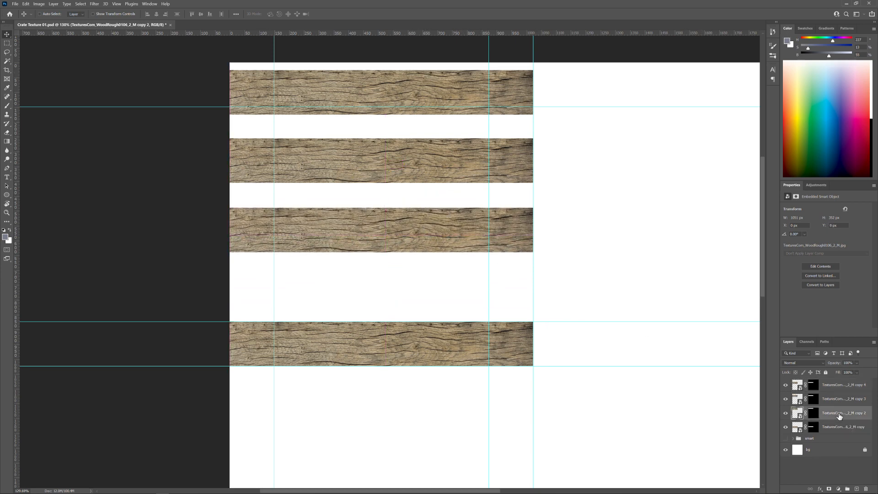
left_click(813, 413)
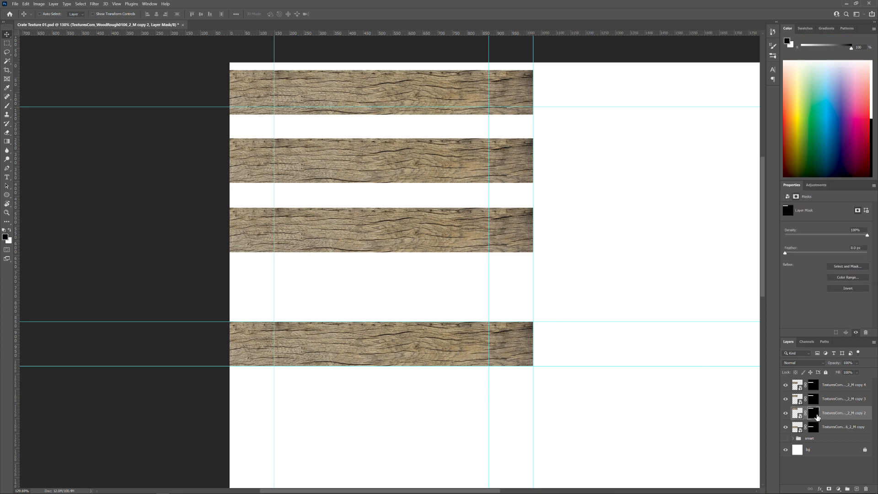
left_click_drag(817, 417, 866, 489)
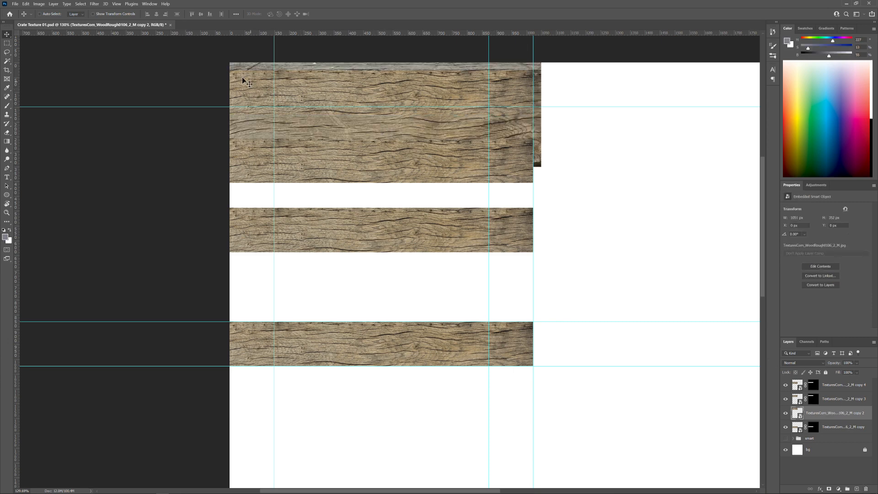
key("m")
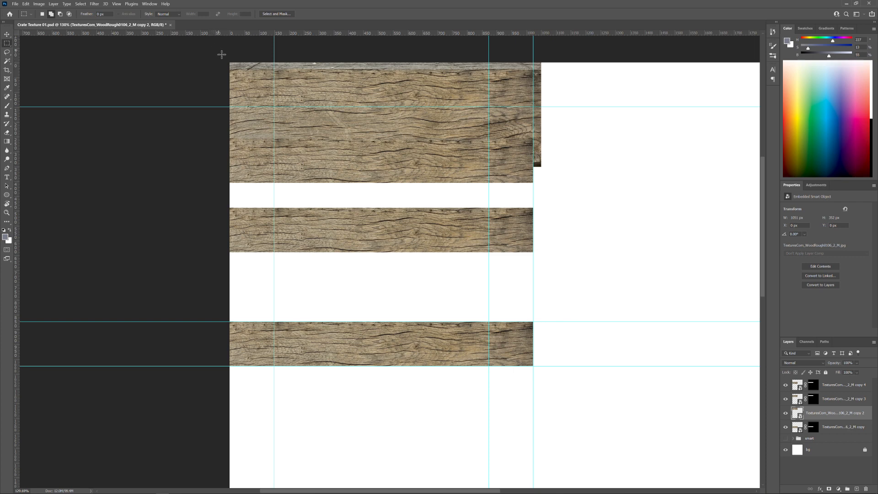
left_click_drag(229, 62, 534, 107)
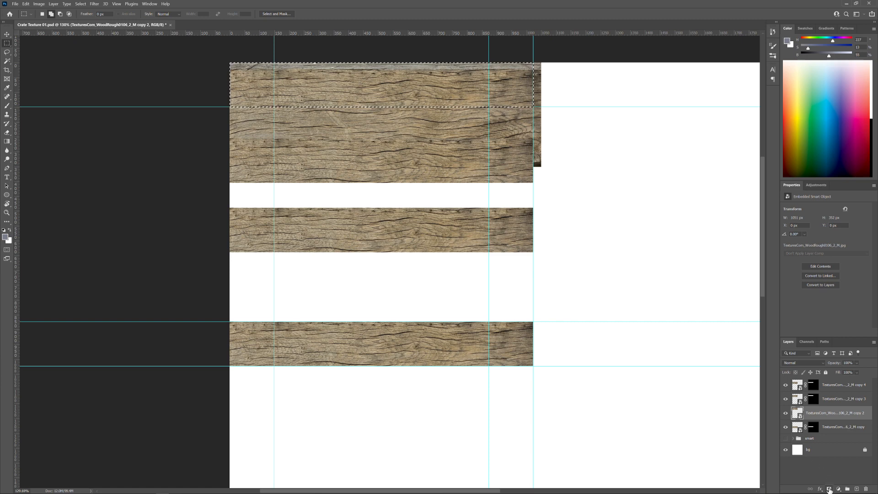
left_click(829, 488)
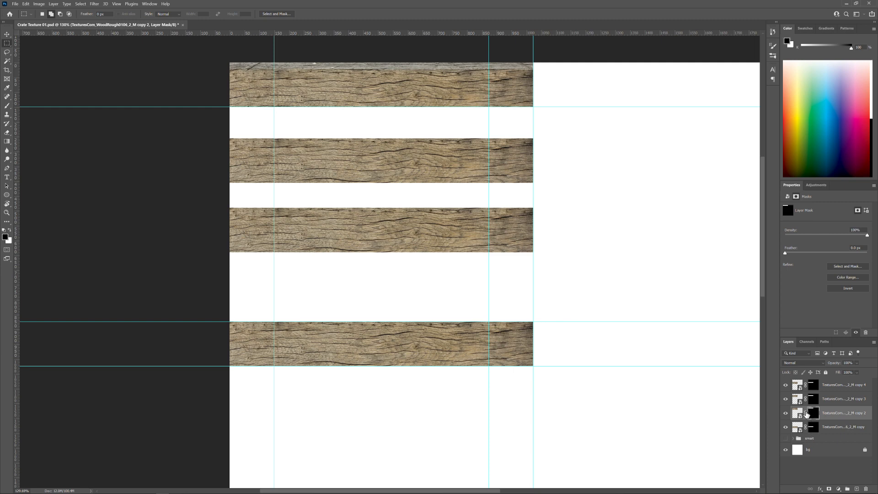
Unlink the uppermost plank's image from its mask and flip the image horizontally and vertically
left_click(800, 414)
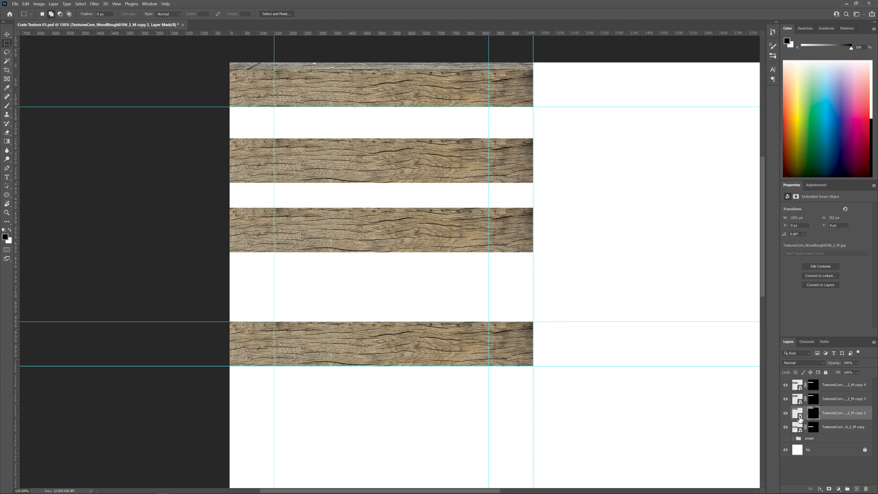
left_click(797, 414)
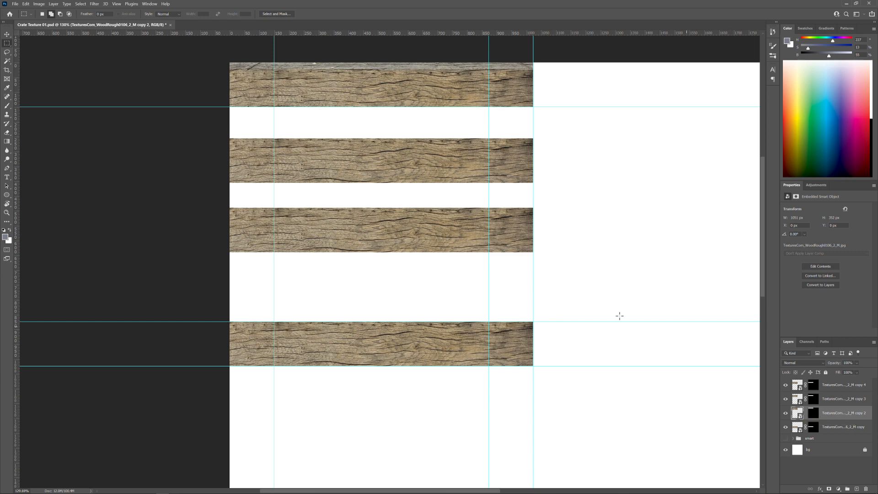
key("ctrl+t")
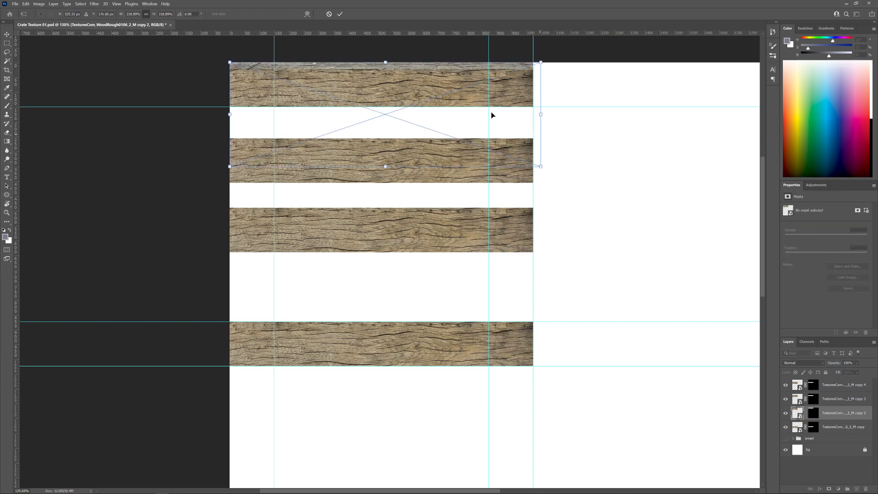
right_click(459, 89)
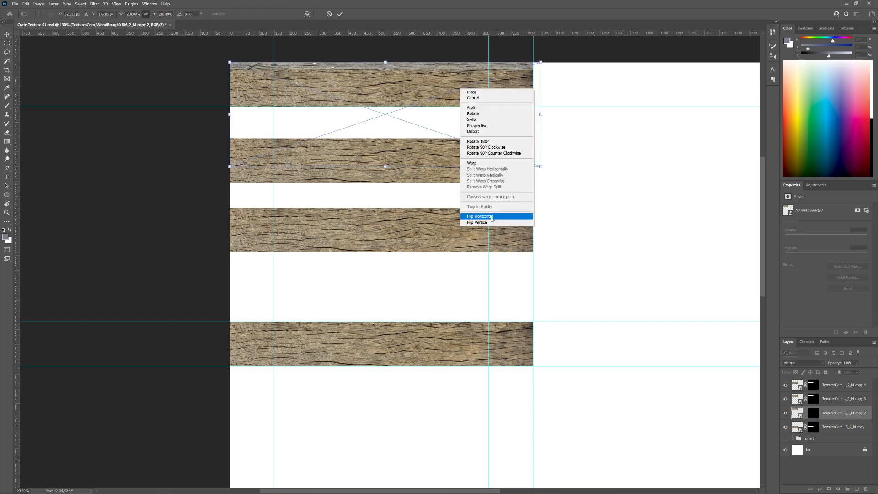
left_click(492, 219)
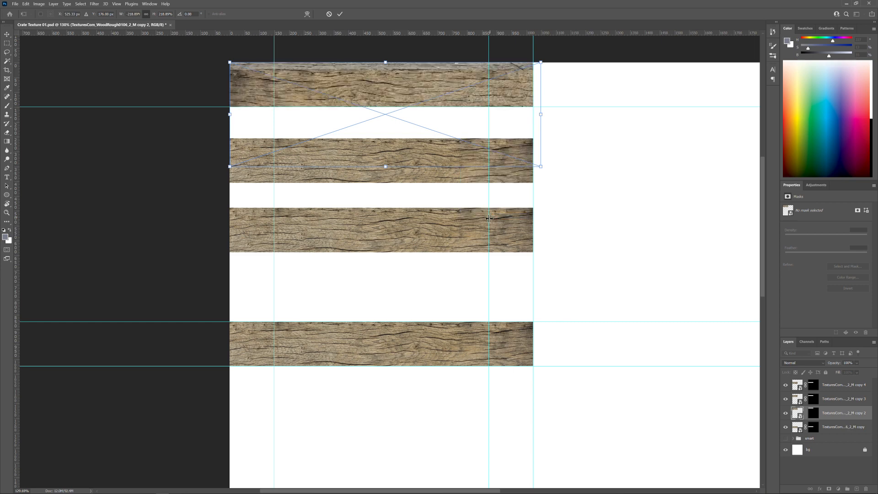
right_click(451, 95)
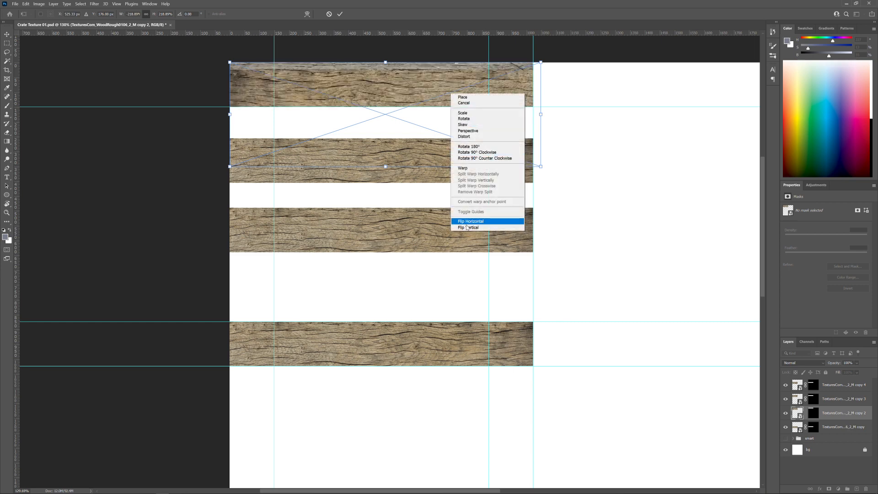
left_click(467, 227)
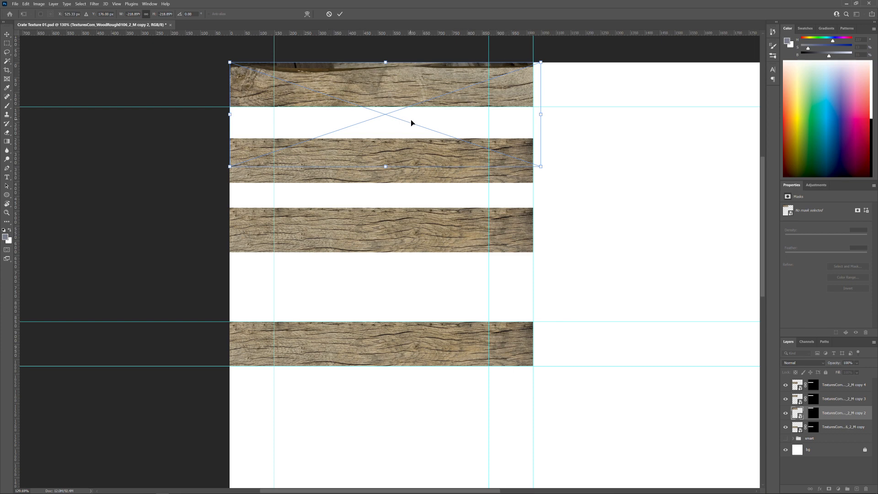
Shift the flipped image up until the dark wood edge leaves the mask, and scale it to about 1030 × 345 px
key("Up")
key("Up")
key("Up")
key("Up")
key("Up")
key("Up")
key("Up")
key("Up")
key("Up")
key("Up")
key("Up")
key("Up")
key("Up")
key("Up")
key("Up")
key("Up")
key("Up")
key("Up")
key("Up")
key("Up")
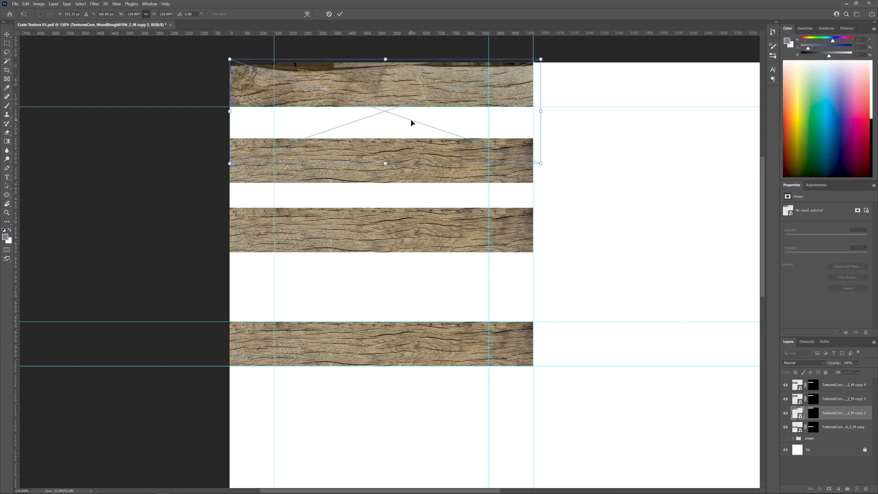
key("Up")
key("Up")
key("Up")
key("Up")
key("Up")
key("Up")
key("Up")
key("Up")
key("Up")
key("Up")
key("Up")
key("Up")
key("Up")
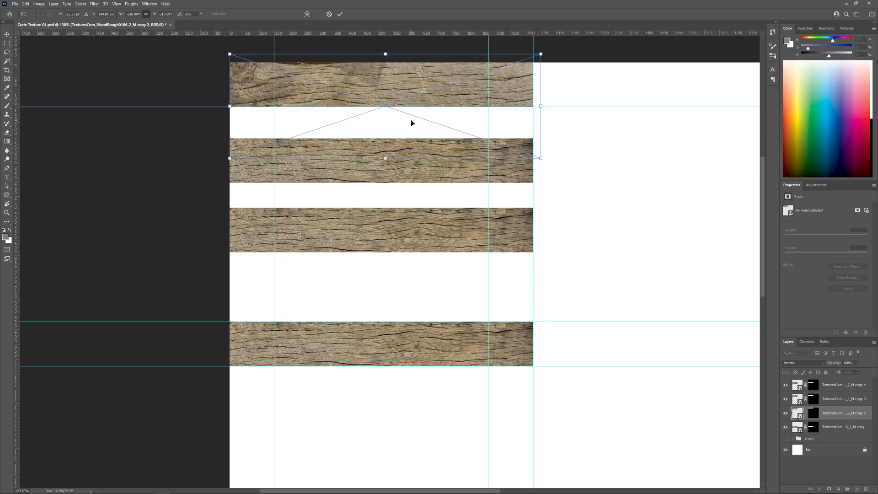
key("Up")
key("Up")
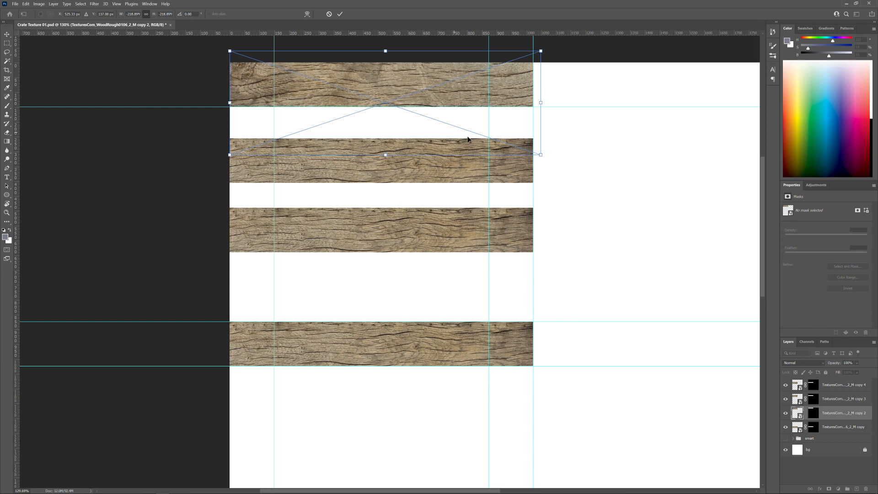
left_click_drag(541, 155, 534, 152)
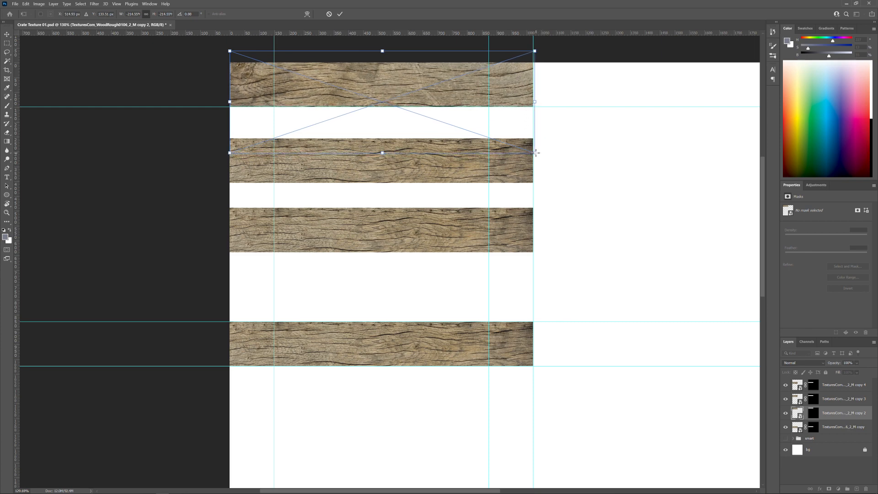
key("Return")
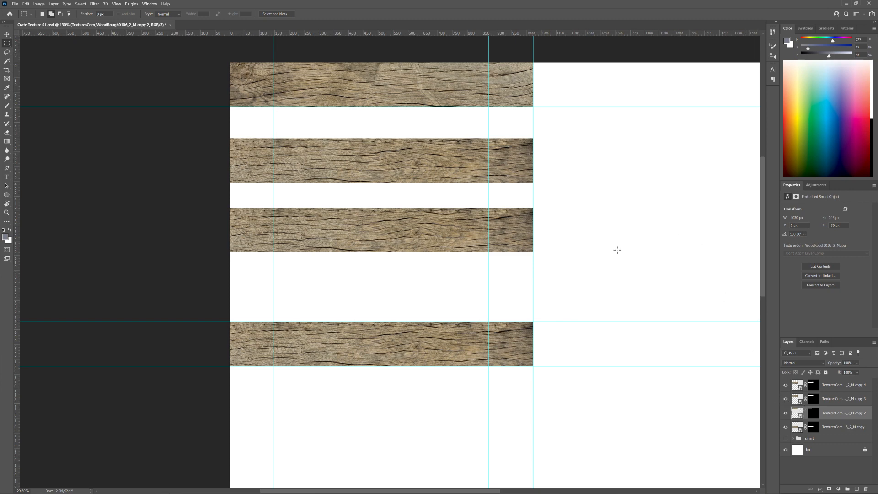
Rotate the second plank from the top 90° clockwise and move it between the two vertical guides on the frame's right side
left_click(830, 400)
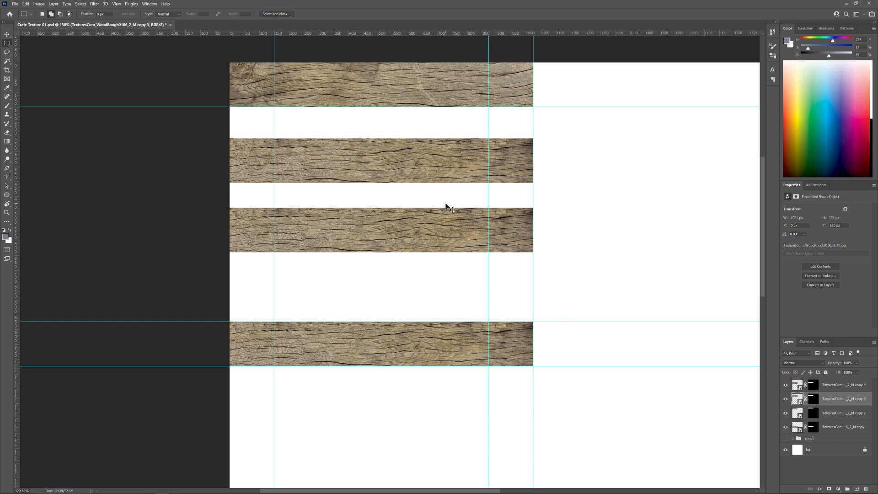
key("ctrl+t")
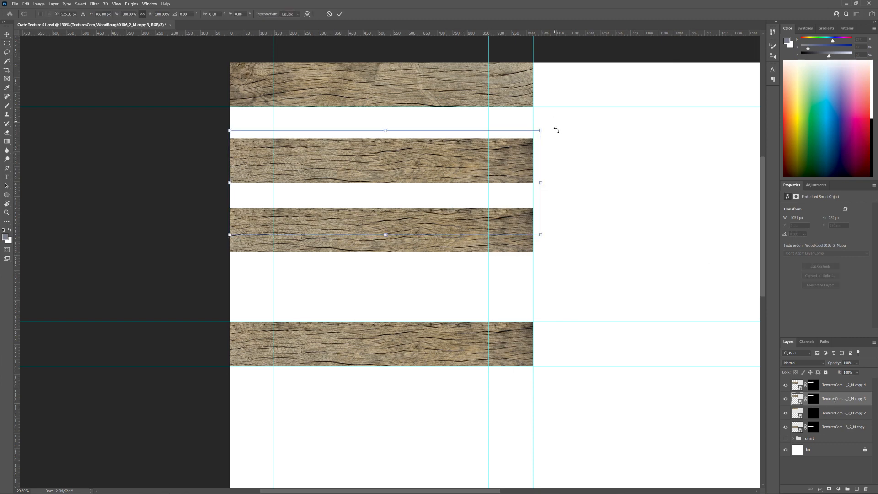
left_click_drag(556, 130, 441, 323)
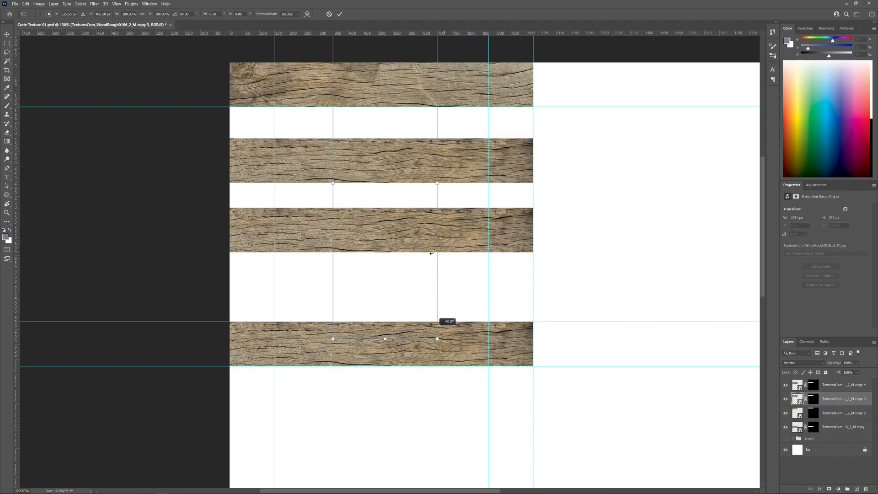
left_click_drag(432, 252, 428, 233)
left_click_drag(417, 187, 508, 207)
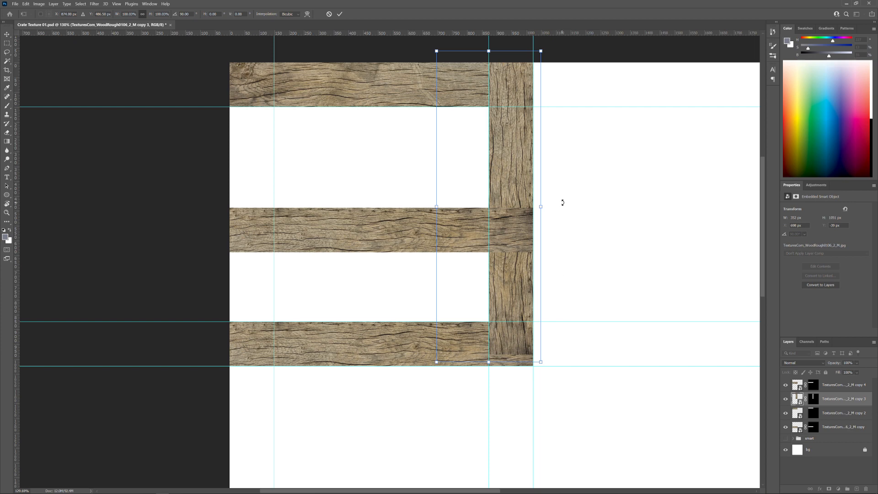
Nudge the right vertical plank down about 19 px toward the lowest guide and apply the transform
key("Down")
key("Down")
key("Down")
key("Down")
key("Down")
key("Down")
key("Down")
key("Down")
key("Down")
key("Down")
key("Down")
key("Down")
key("Down")
key("Down")
key("Down")
key("Down")
key("Down")
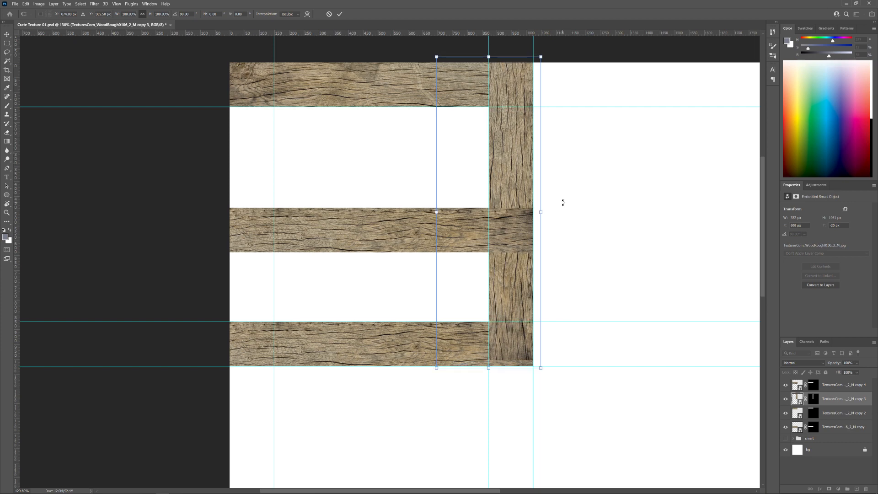
key("Return")
key("m")
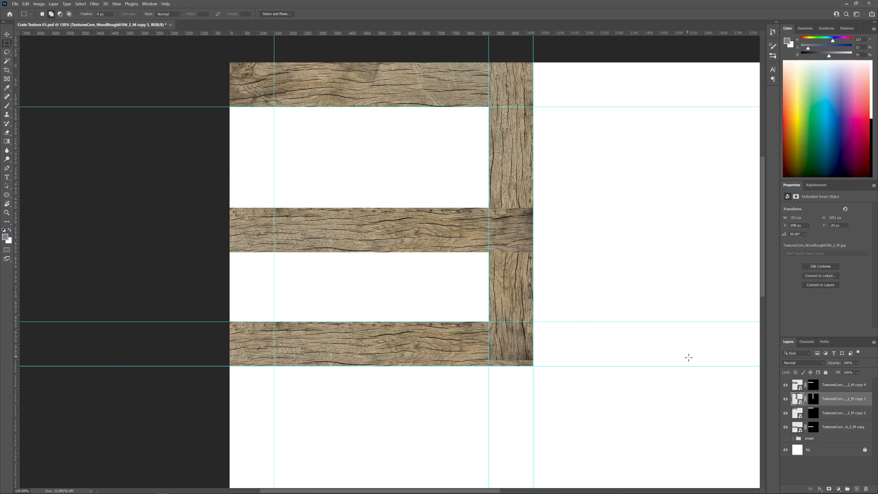
Rotate the middle horizontal plank 90° counter-clockwise and align it along the canvas's left edge, up to the first vertical guide
left_click(838, 386)
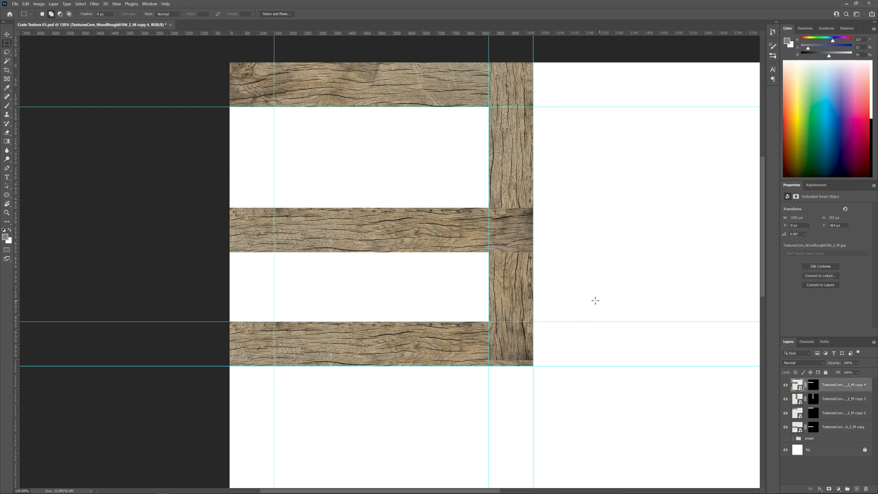
key("ctrl+t")
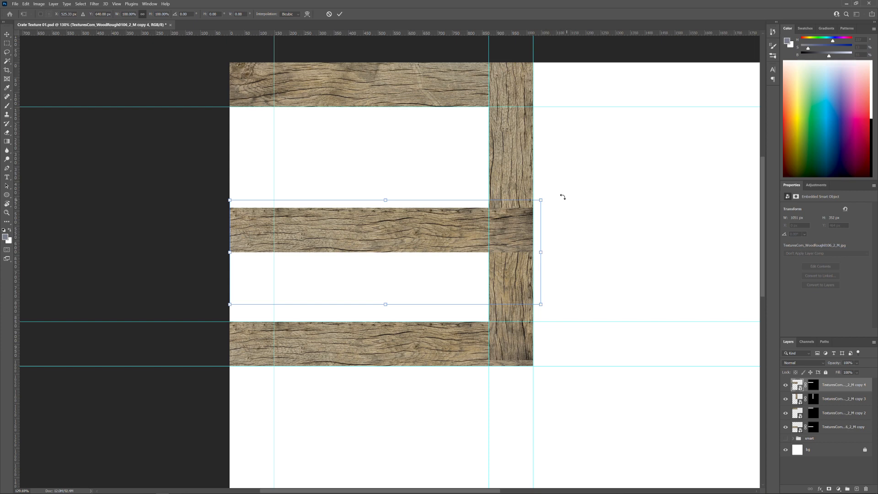
left_click_drag(558, 197, 353, 144)
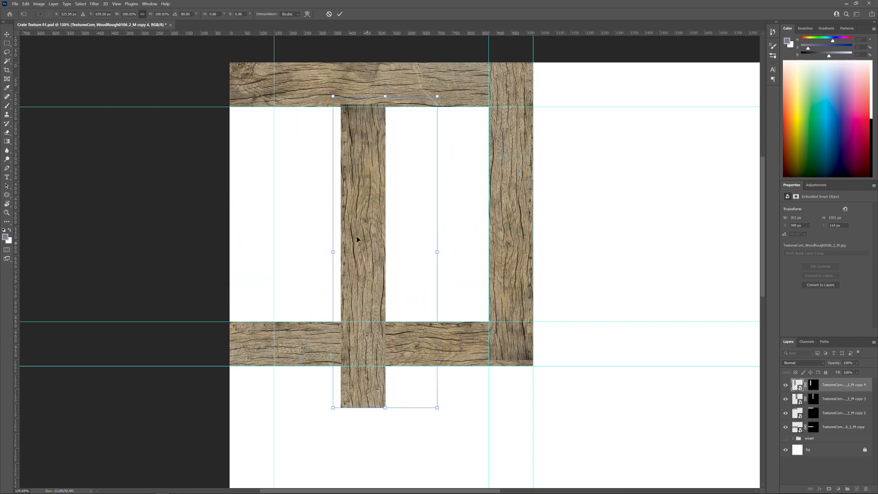
left_click_drag(357, 238, 259, 201)
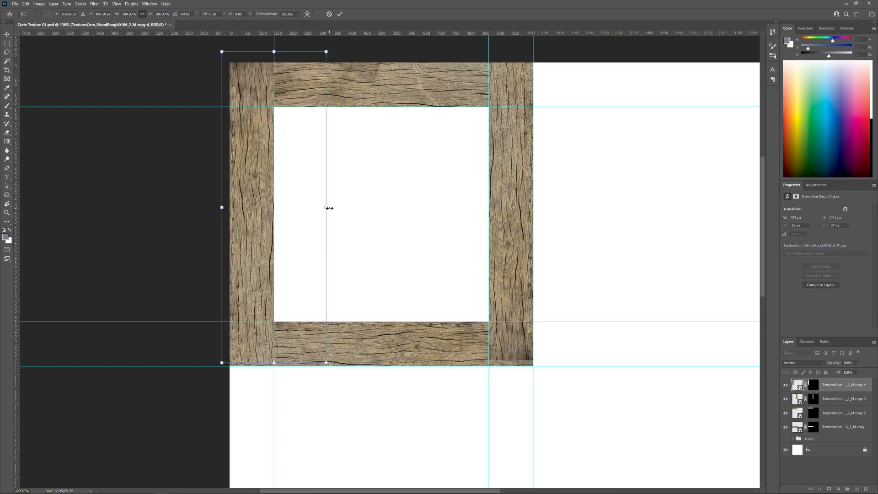
Nudge the left vertical plank down about 22 px so its lower end passes the lowest guide, and apply the transform
key("Down")
key("Down")
key("Down")
key("Down")
key("Down")
key("Down")
key("Down")
key("Down")
key("Down")
key("Down")
key("Down")
key("Down")
key("Down")
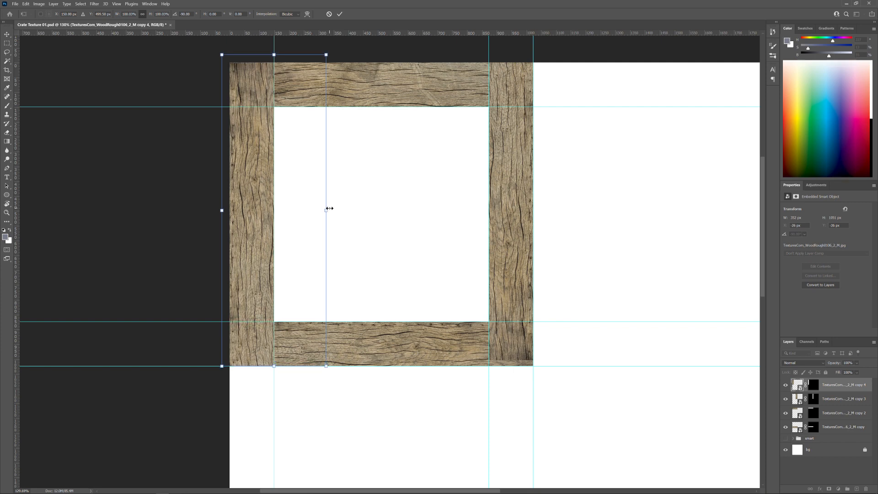
key("Down")
key("Down")
key("Down")
key("Down")
key("Down")
key("Down")
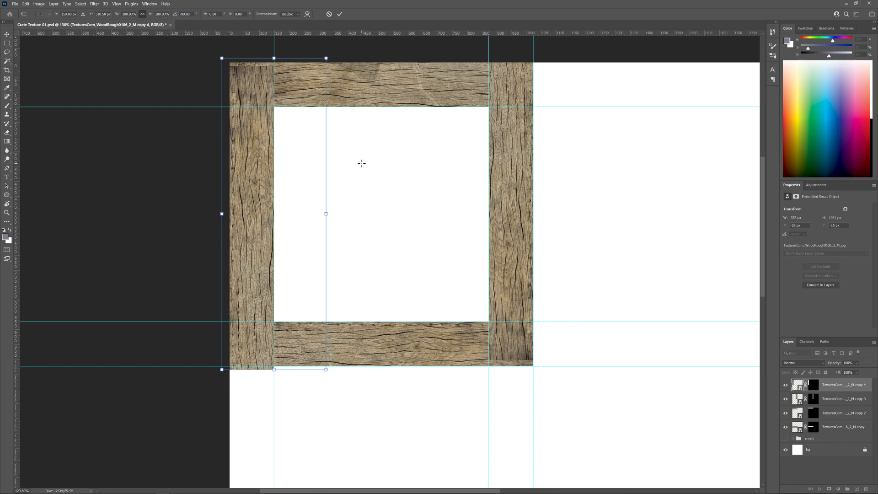
key("Return")
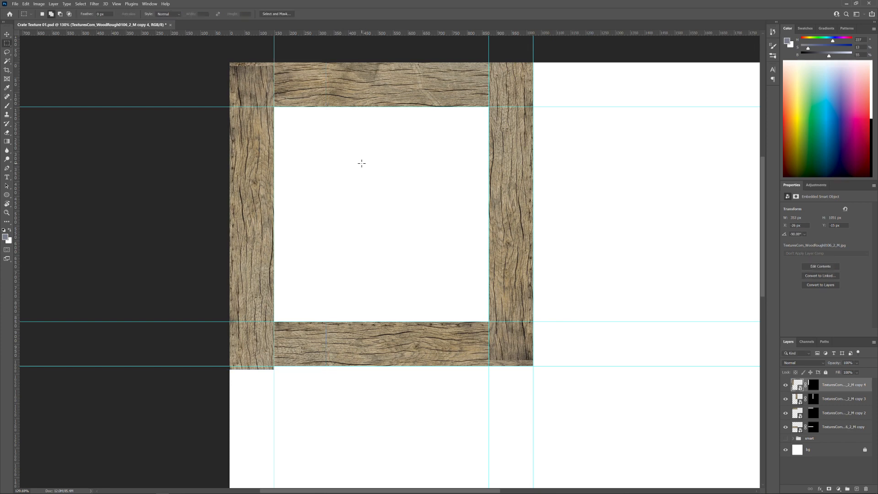
Delete the layer masks from both vertical planks
left_click(815, 399)
left_click(817, 387, "shift")
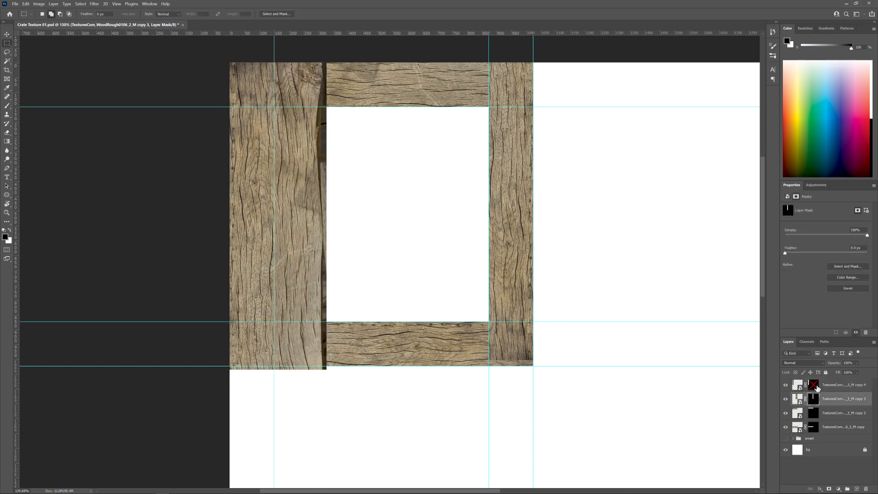
left_click(815, 386, "shift")
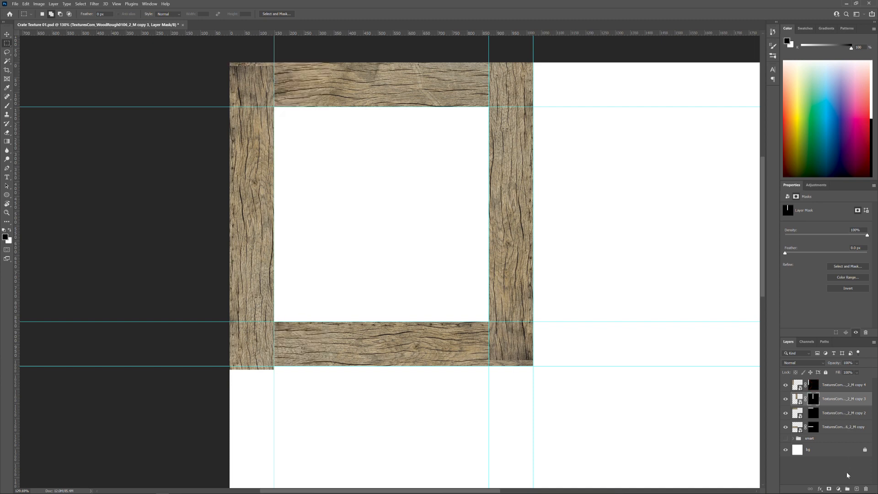
left_click(864, 489)
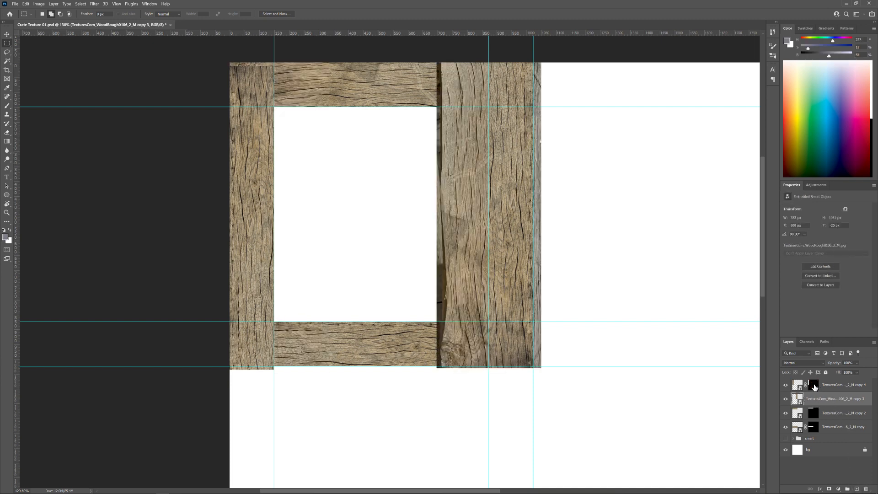
left_click(823, 384)
left_click(865, 490)
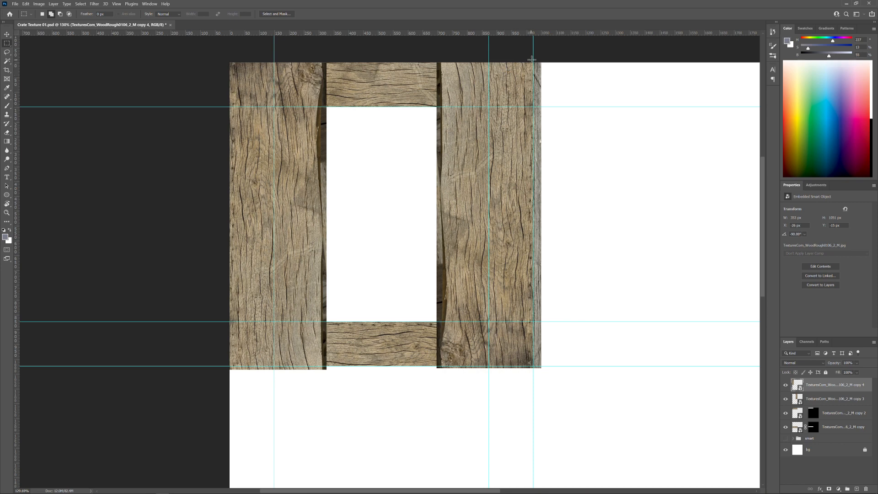
Mask the right vertical plank to the area between the two right vertical guides, from the canvas top to the lowest guide
left_click_drag(533, 63, 488, 368)
left_click(819, 402)
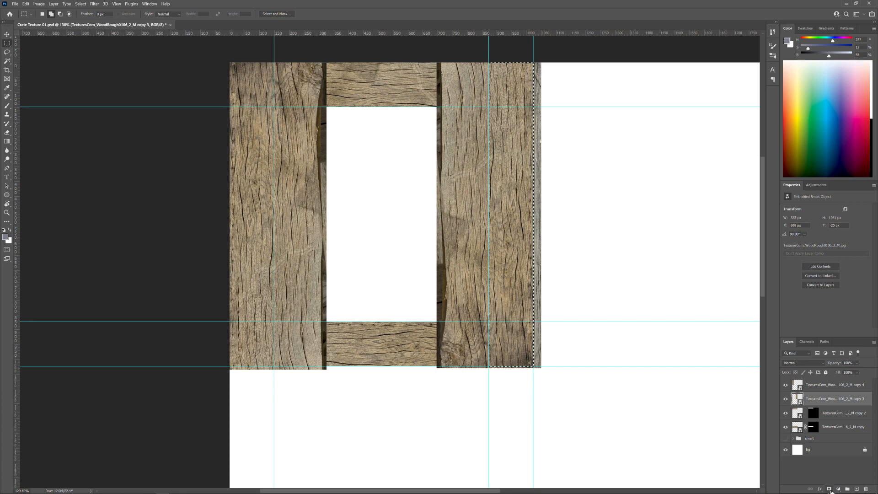
left_click(829, 488)
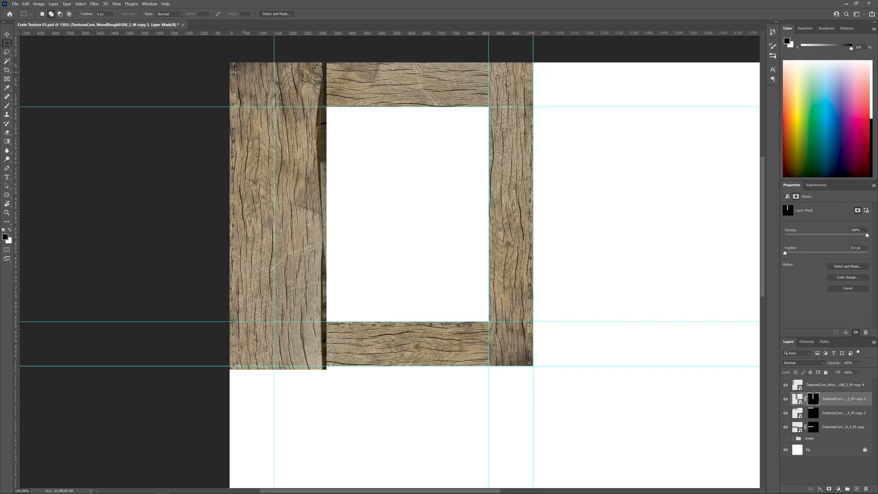
Mask the left vertical plank to the area from the canvas's left edge to the first vertical guide, down to the lowest guide
left_click_drag(230, 63, 273, 359)
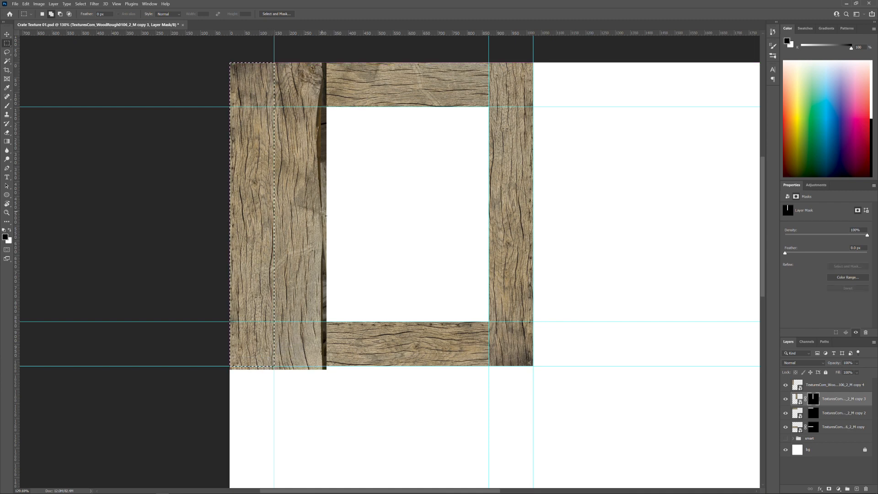
left_click(823, 388)
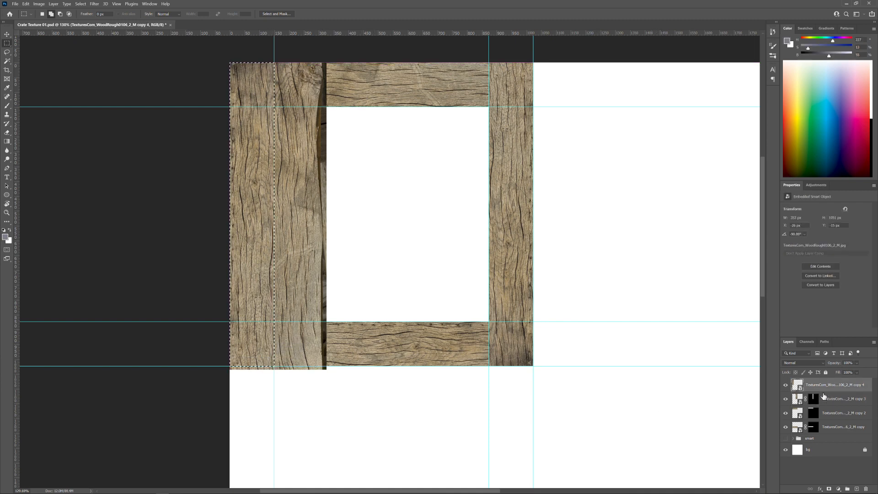
left_click(829, 489)
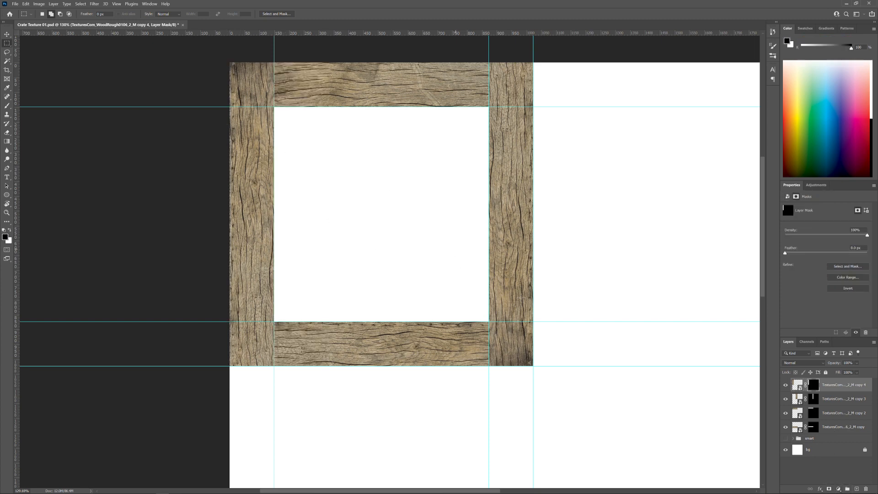
Move both vertical plank layers below the two horizontal plank layers in the stacking order
left_click(827, 401)
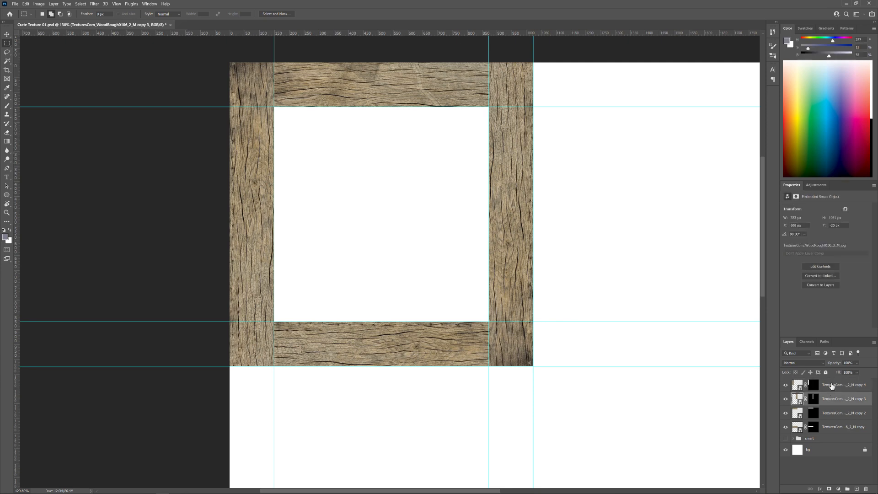
left_click(831, 388, "shift")
left_click_drag(833, 400, 832, 432)
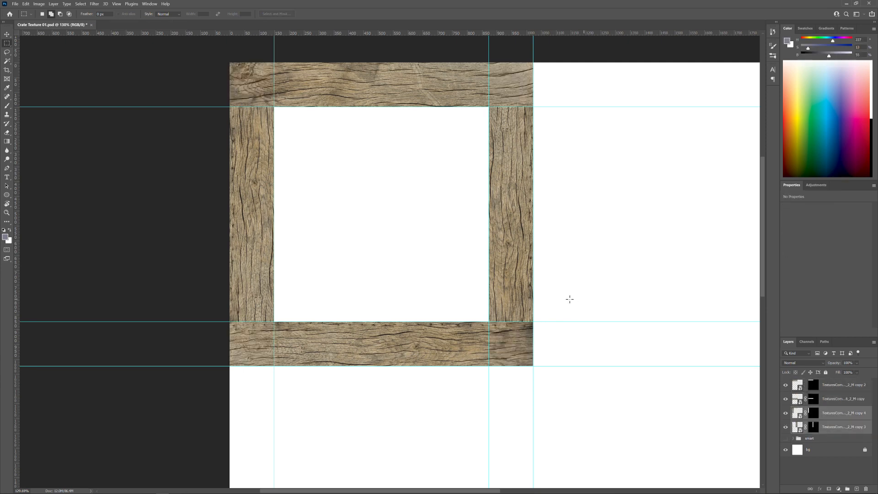
key("v")
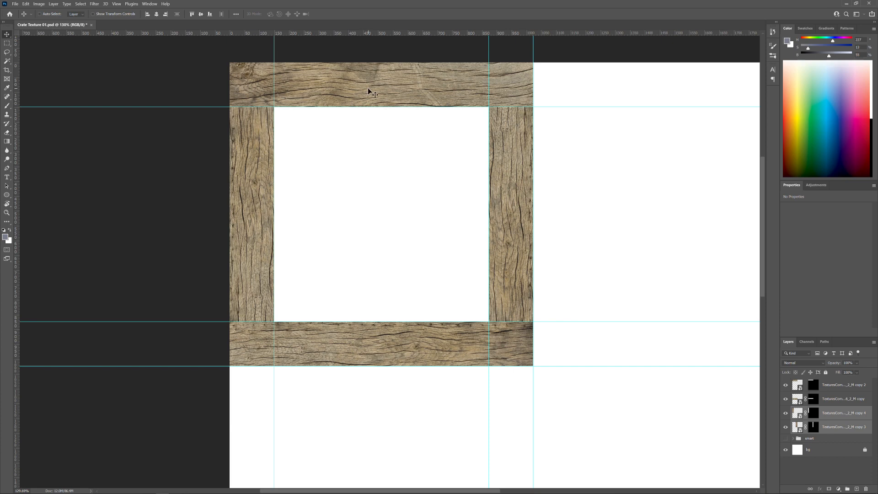
Hide the guides and check the vertical planks' lower ends by turning the lower horizontal plank's visibility off and on
key("ctrl+semicolon")
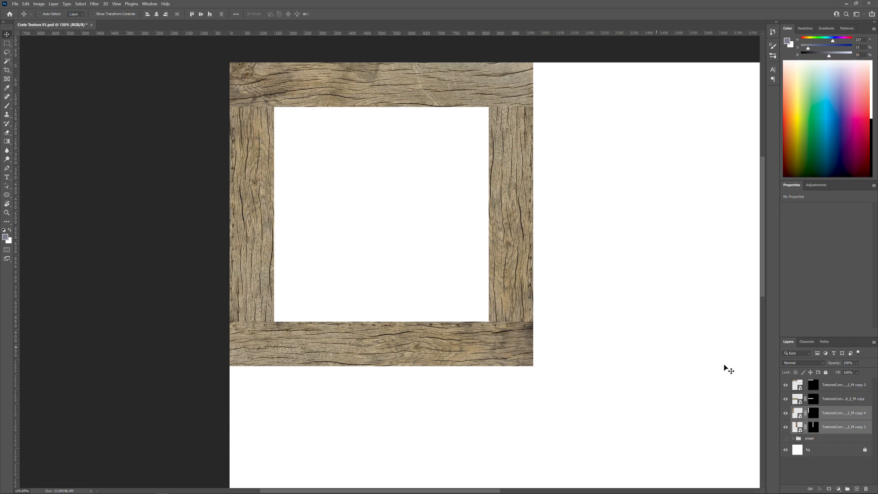
left_click(786, 401)
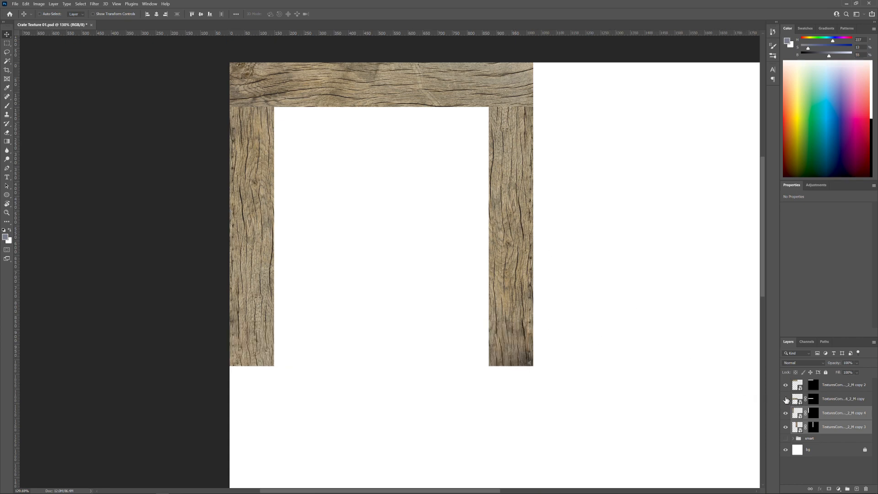
left_click(785, 401)
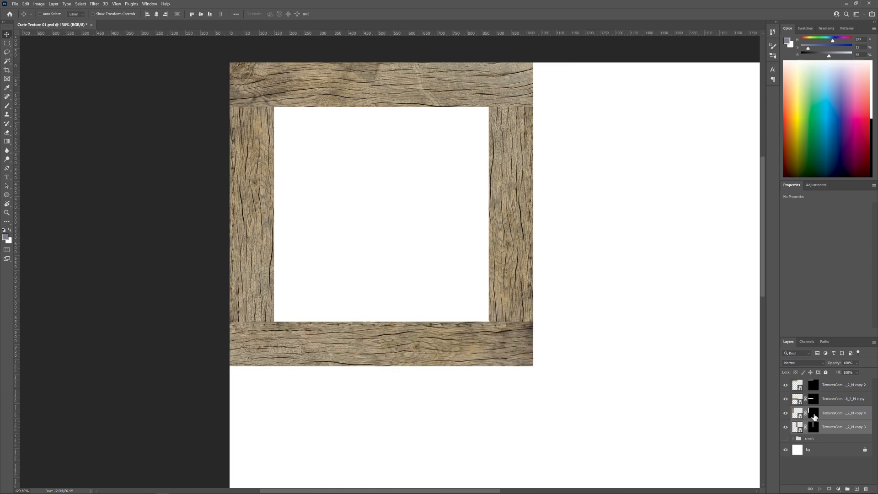
Unlink the left vertical plank's image from its mask and shift the image about 67 px left within the mask
left_click(813, 415)
left_click(798, 413)
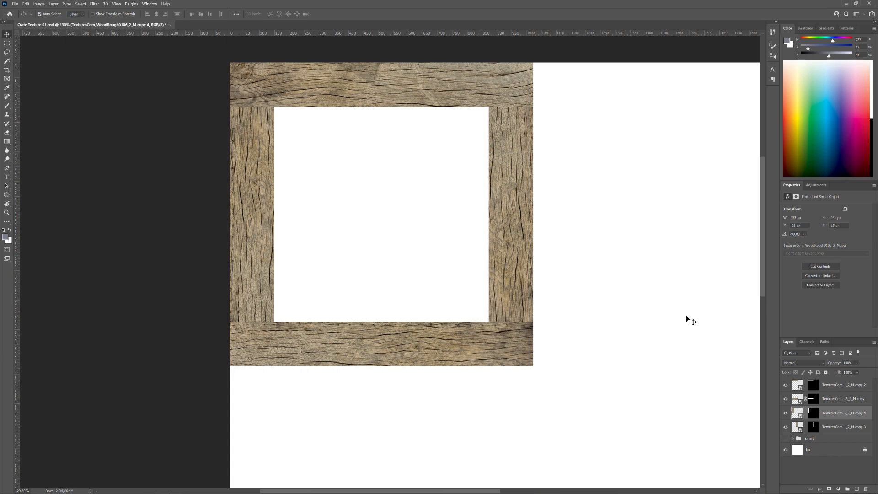
key("ctrl+t")
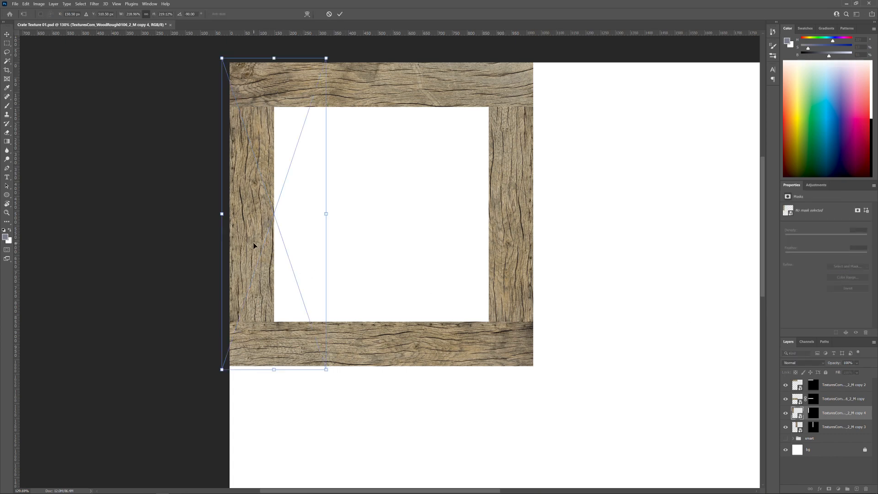
left_click_drag(304, 224, 285, 225)
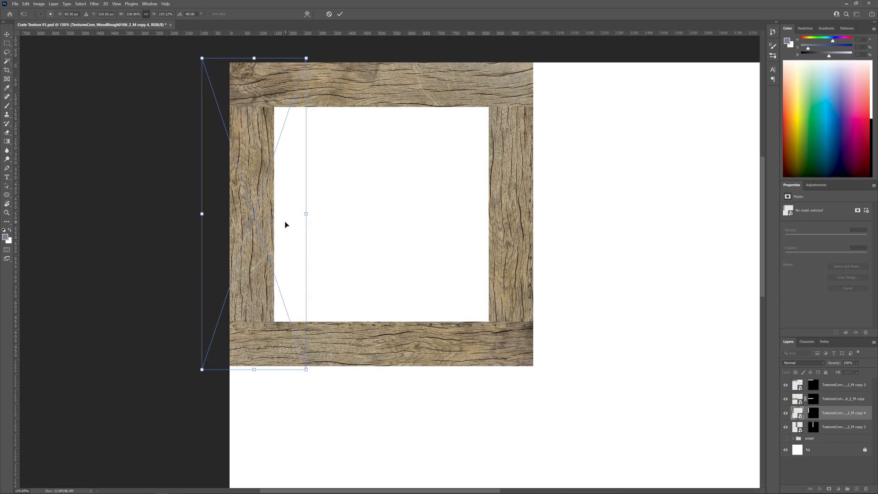
key("Return")
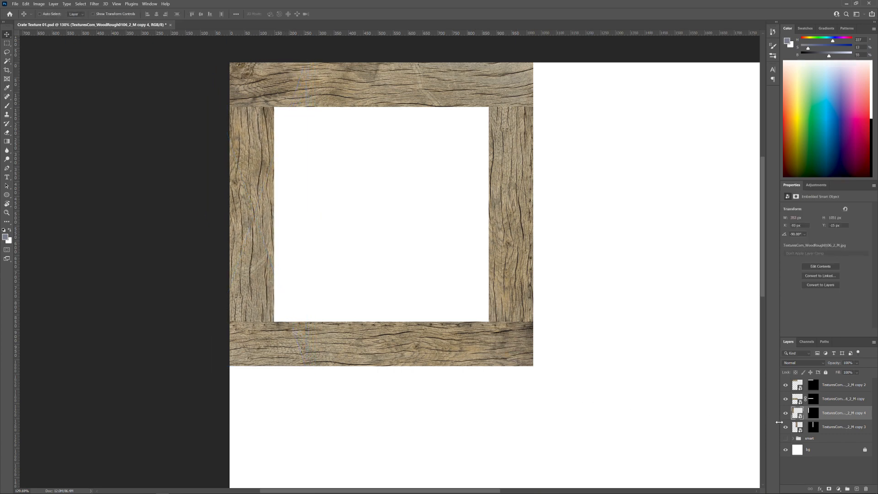
Free-transform the right vertical plank's image and shift it about 138 px right within its mask
left_click(797, 428)
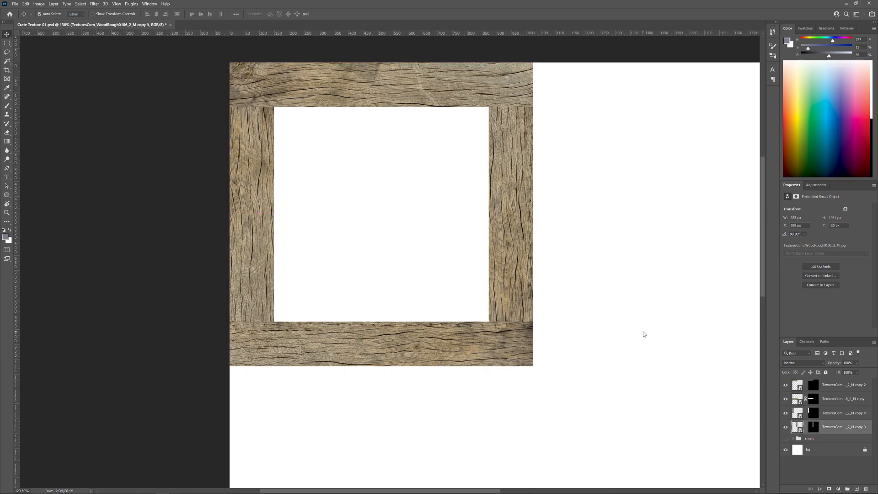
key("ctrl+t")
left_click_drag(462, 254, 499, 258)
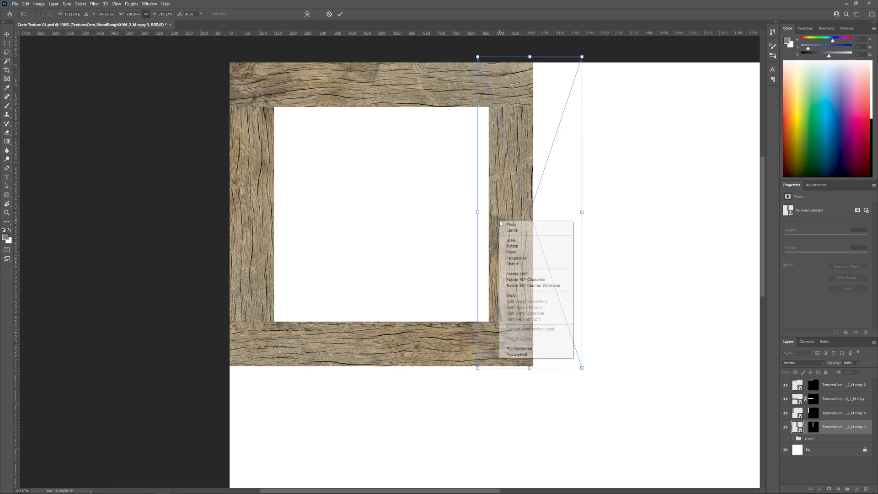
Try a vertical flip on the right vertical plank's image, flip it back, and apply the transform
right_click(499, 221)
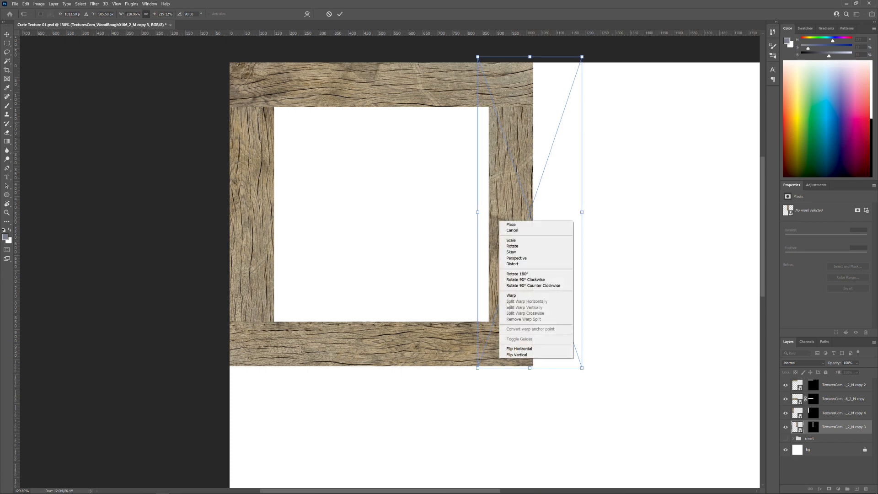
left_click(512, 354)
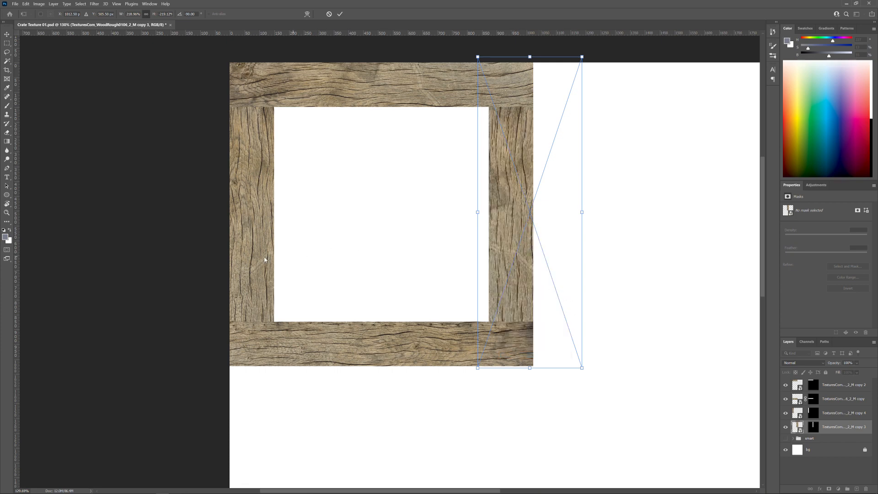
right_click(519, 232)
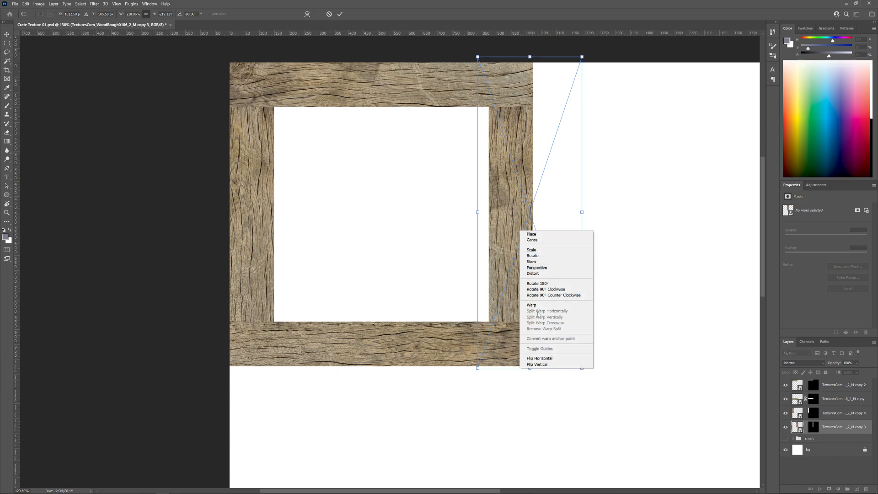
left_click(543, 365)
left_click(543, 364)
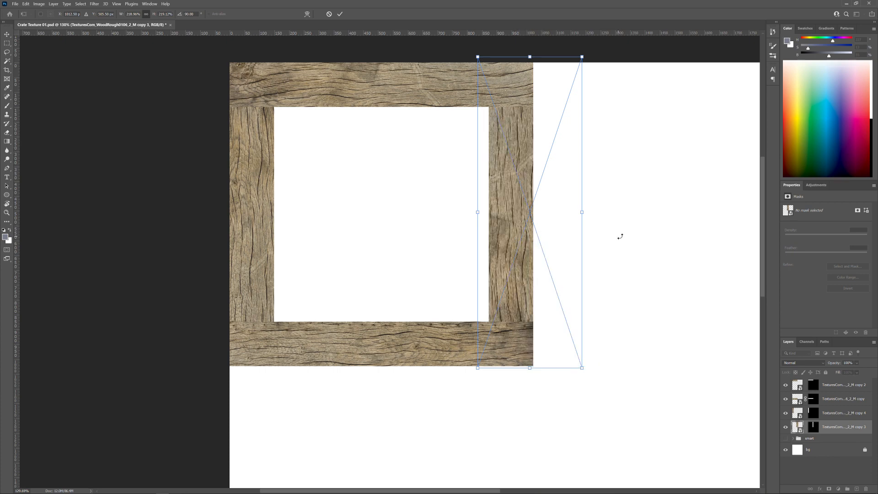
key("Return")
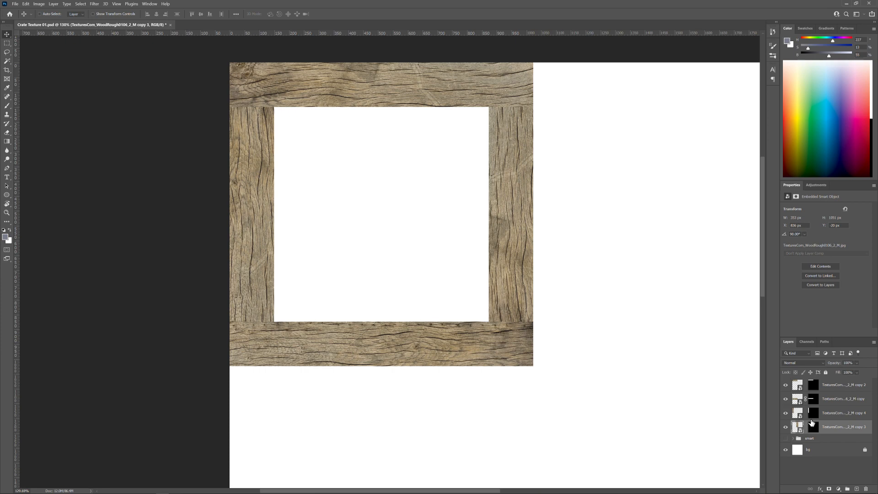
Rename the right vertical plank's layer as right and the left vertical plank's layer as left
left_click(834, 387)
left_click(836, 427, "shift")
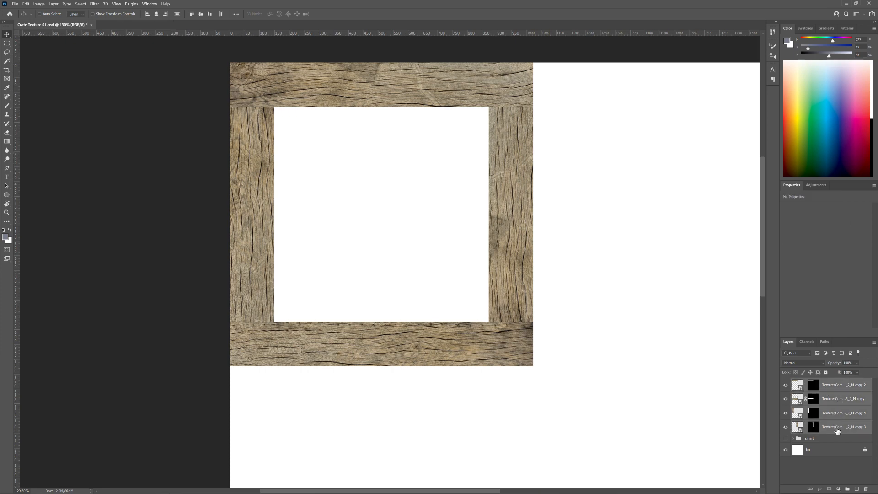
double_click(837, 429)
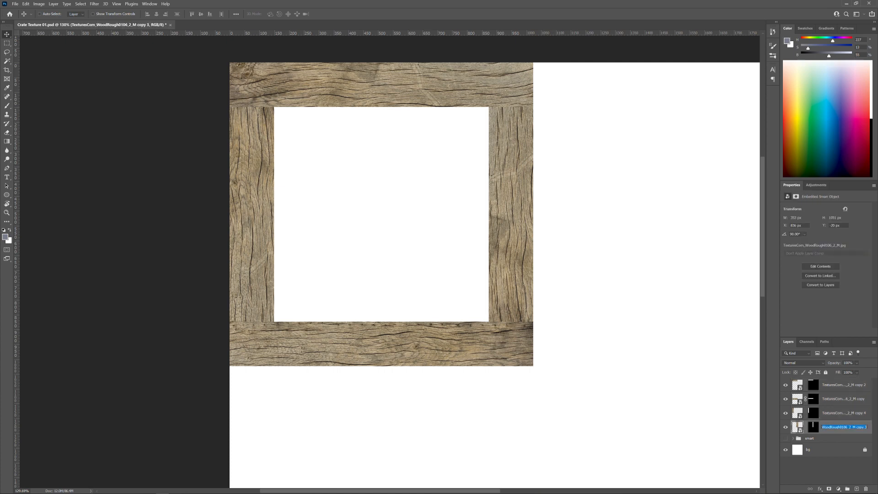
type("right")
key("Return")
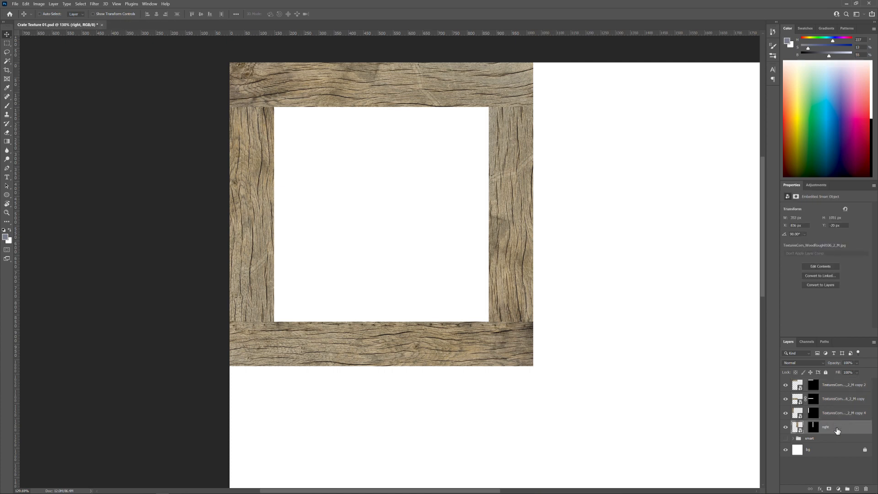
double_click(844, 413)
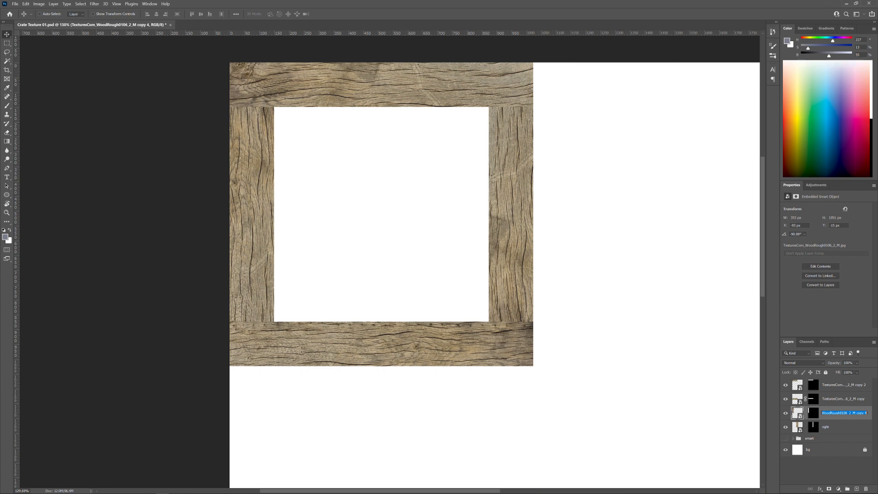
type("left")
key("Return")
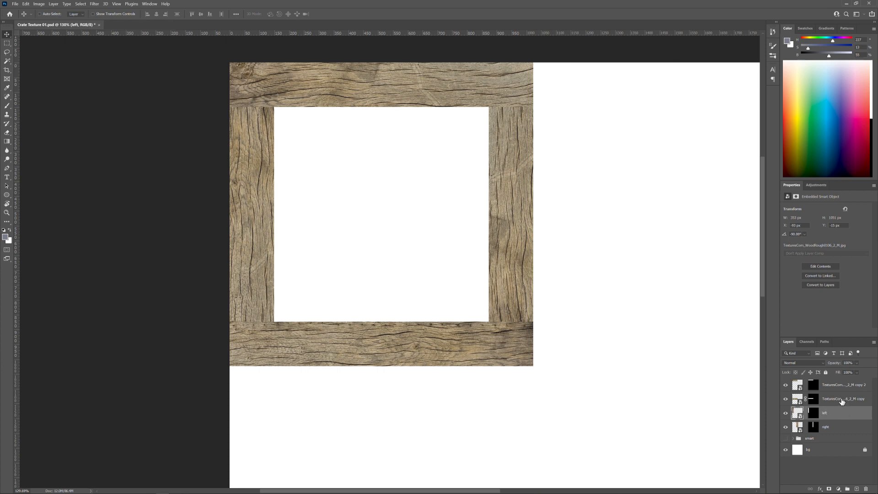
Rename the lower horizontal plank's layer as bottom and the upper horizontal plank's layer as top
double_click(843, 398)
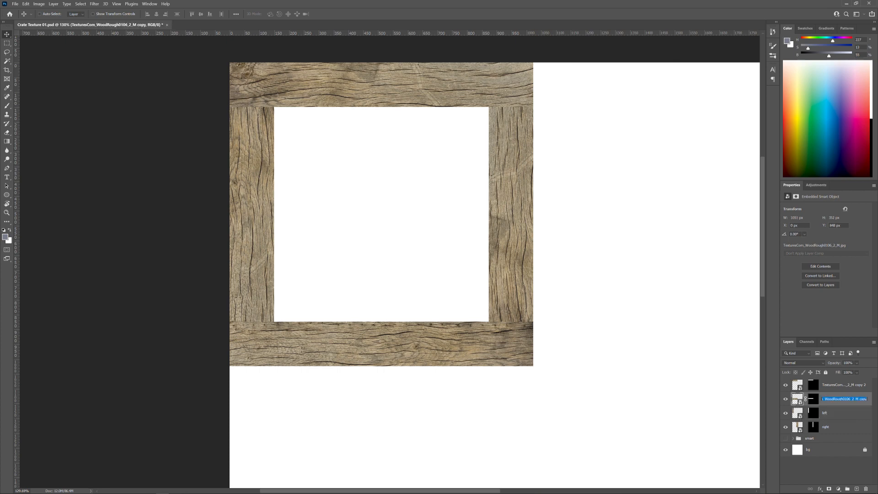
type("bottom")
key("Return")
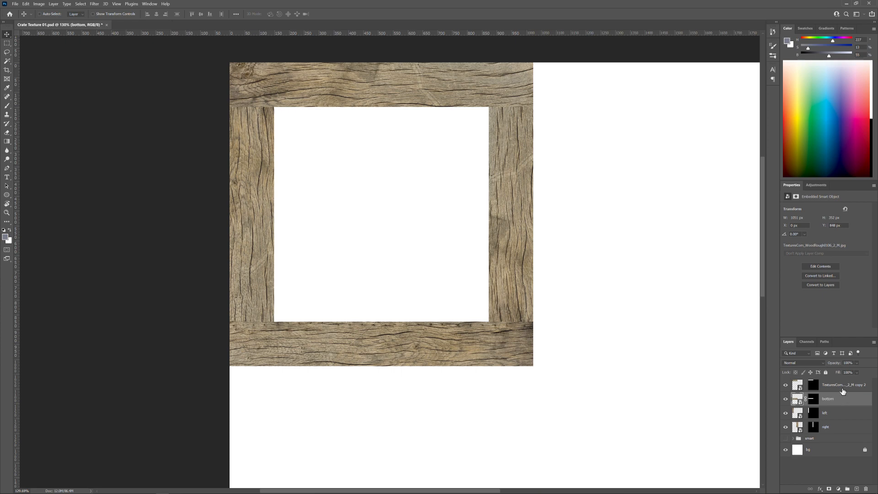
double_click(842, 384)
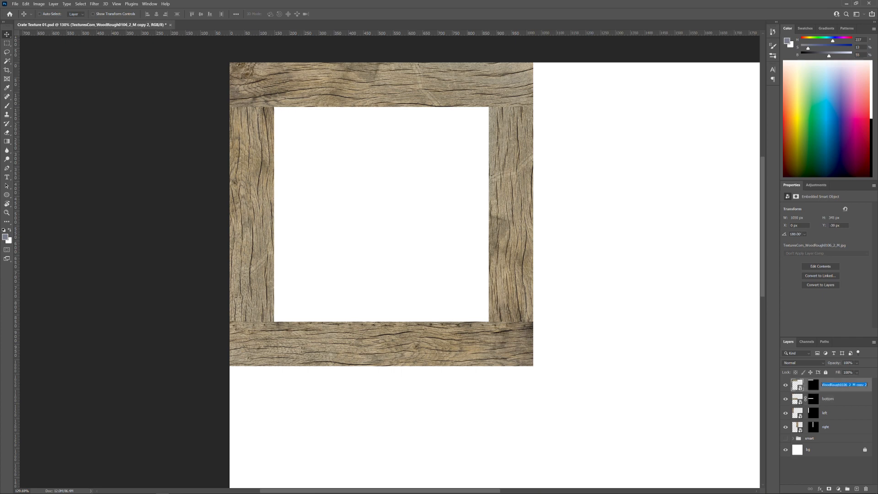
type("top")
key("Return")
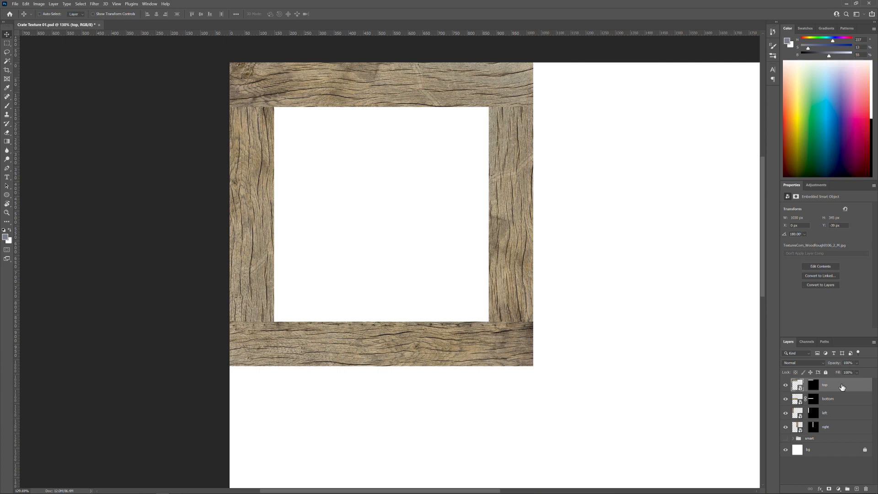
Show the guides, then duplicate the left layer below the right layer and rename the copy as mid
key("ctrl+semicolon")
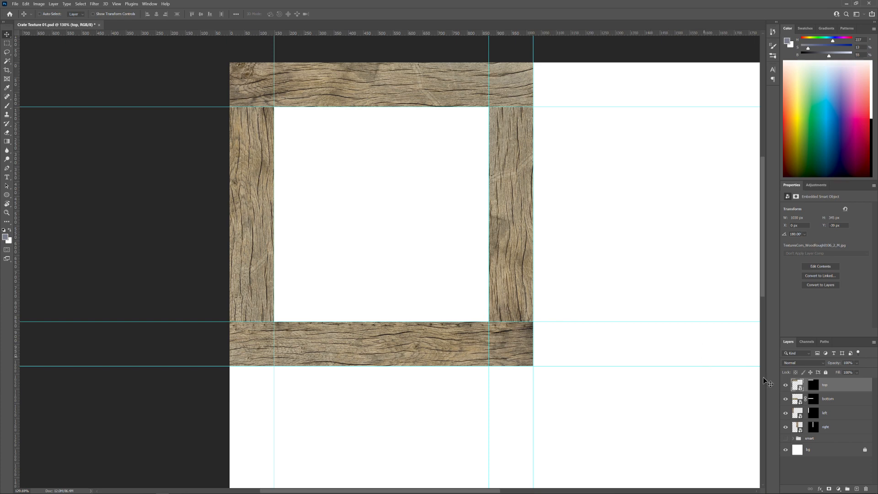
left_click(837, 413)
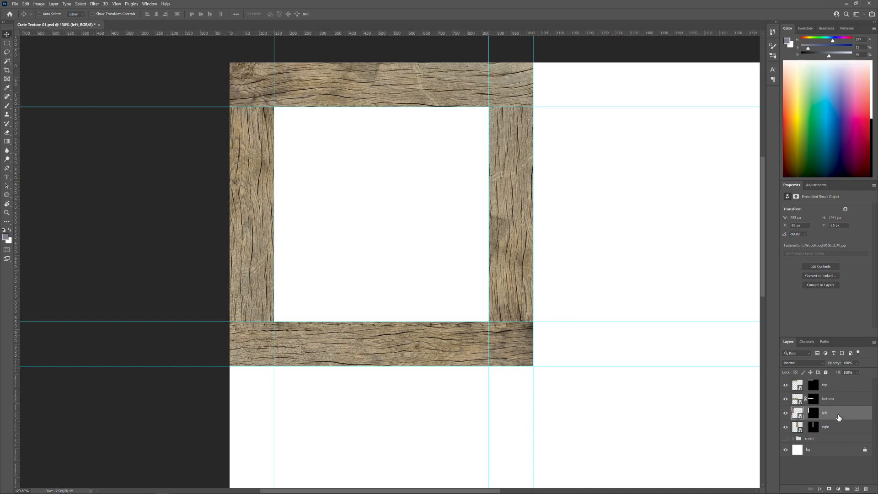
left_click_drag(838, 417, 843, 447)
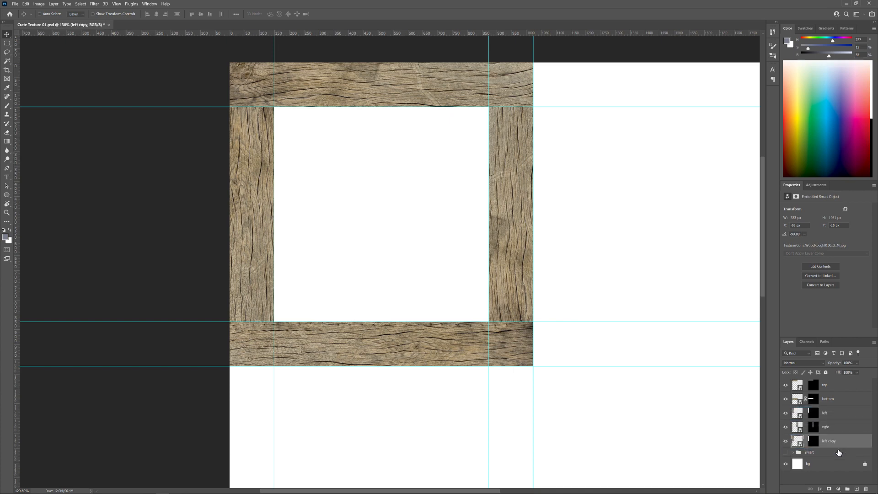
double_click(828, 440)
type("mid")
key("Return")
Add six vertical guides across the frame's opening at about 245, 350, 425, 550, 665 and 780 px
left_click_drag(20, 286, 356, 286)
left_click_drag(16, 303, 393, 275)
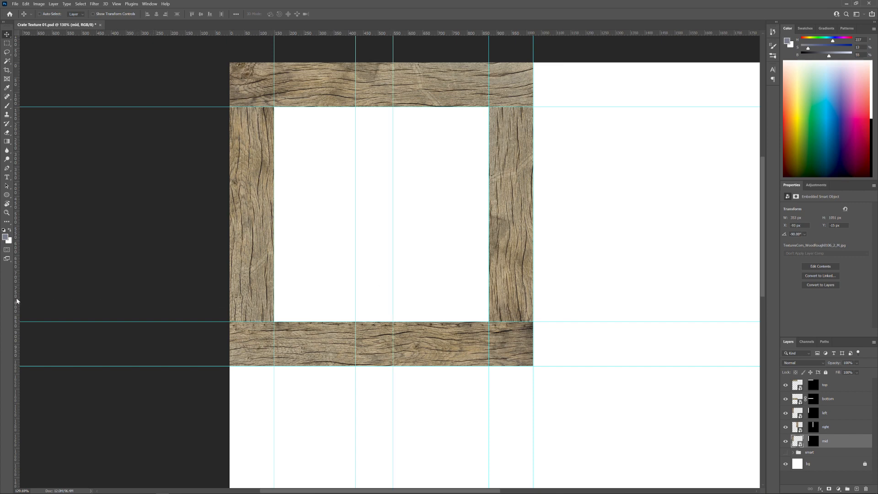
left_click_drag(18, 298, 431, 261)
left_click_drag(431, 260, 431, 260)
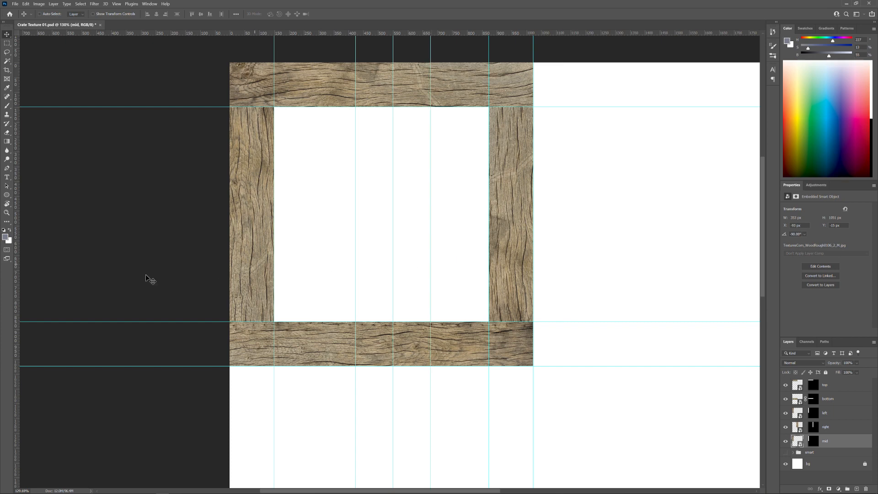
left_click_drag(17, 295, 427, 241)
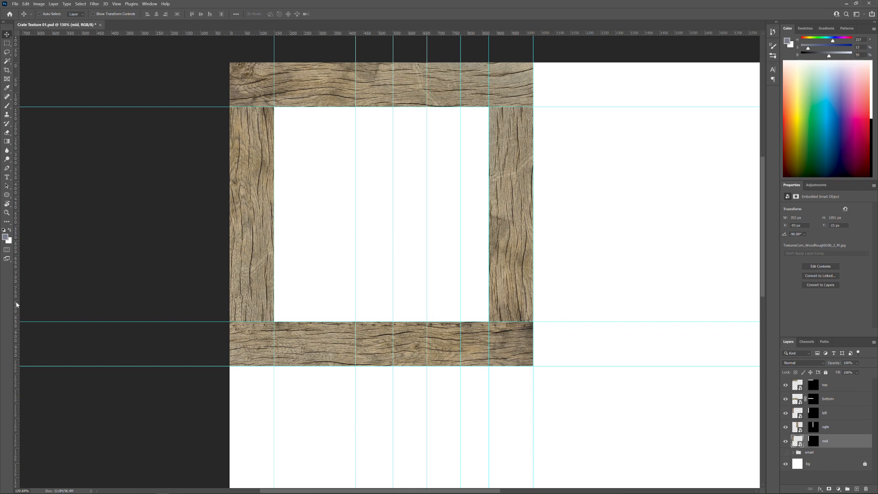
left_click_drag(17, 304, 335, 245)
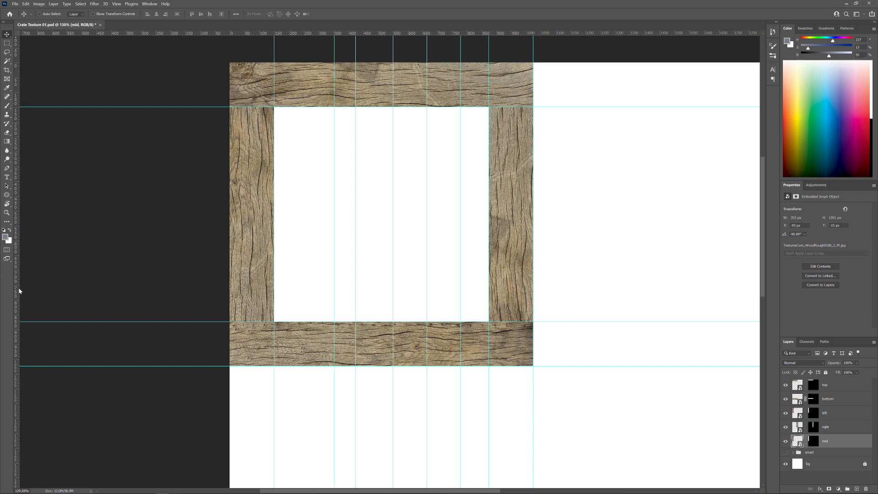
left_click_drag(19, 291, 303, 243)
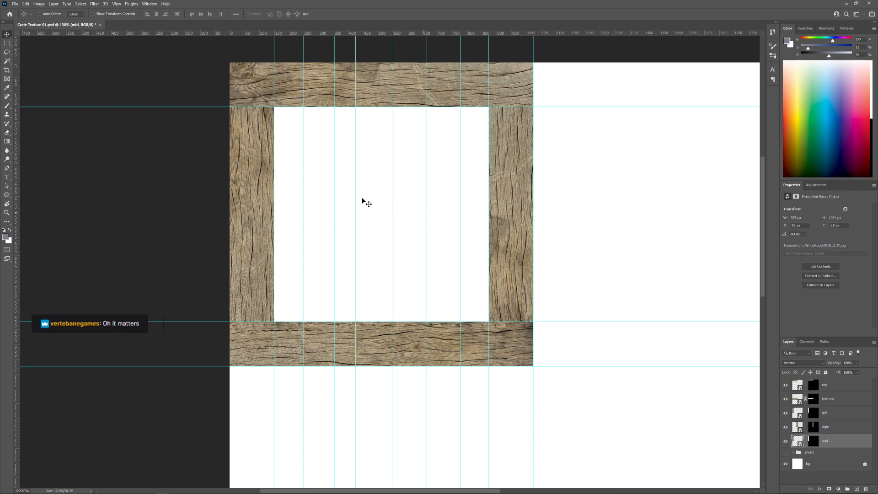
Space the opening's vertical guides more evenly by repositioning all but the first to about 350, 455, 580, 690 and 790 px
left_click_drag(335, 197, 19, 213)
left_click_drag(394, 168, 366, 173)
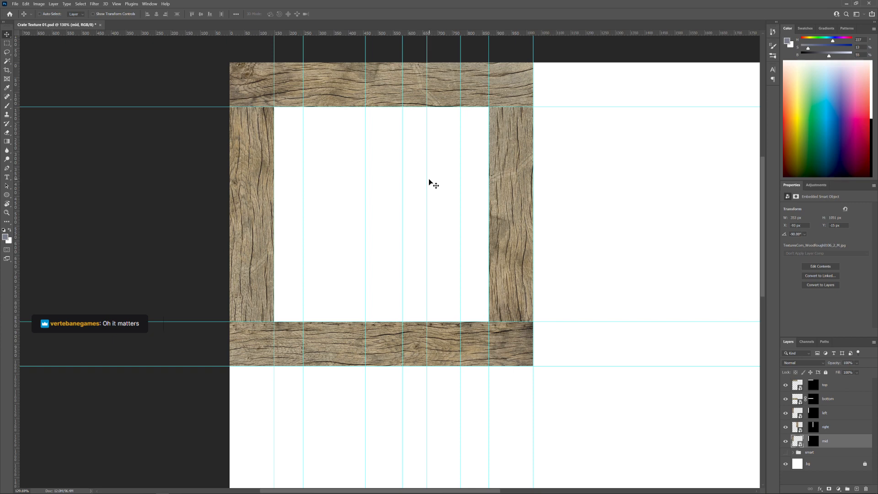
left_click_drag(428, 179, 465, 184)
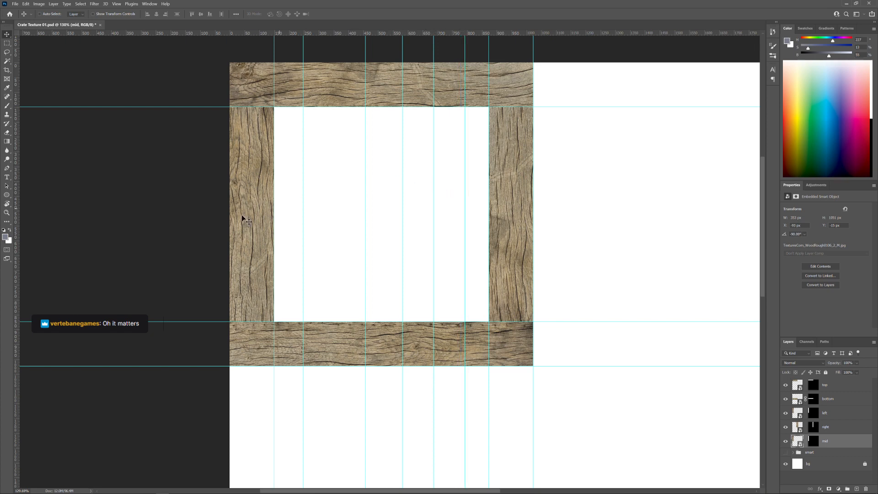
left_click_drag(18, 271, 333, 226)
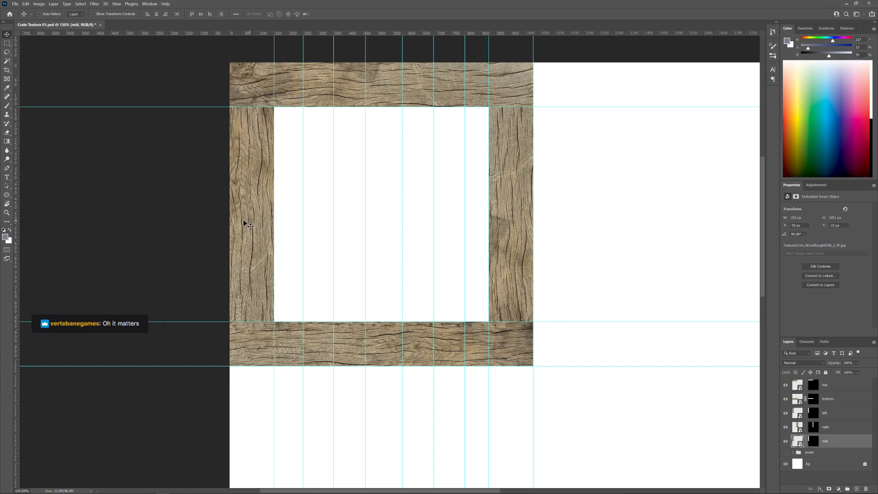
Move the mid plank about 230 px right into the frame's opening and delete its layer mask
left_click_drag(247, 224, 273, 227)
left_click_drag(262, 255, 311, 250)
left_click_drag(253, 256, 315, 257)
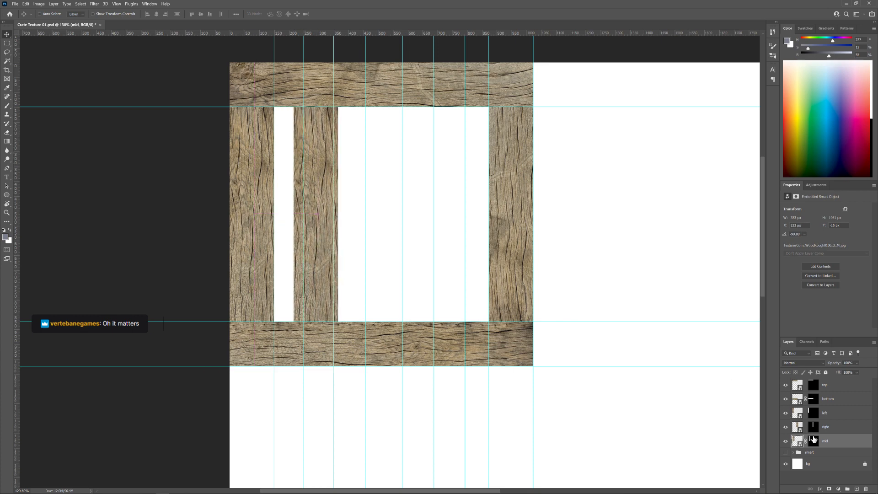
left_click(813, 440)
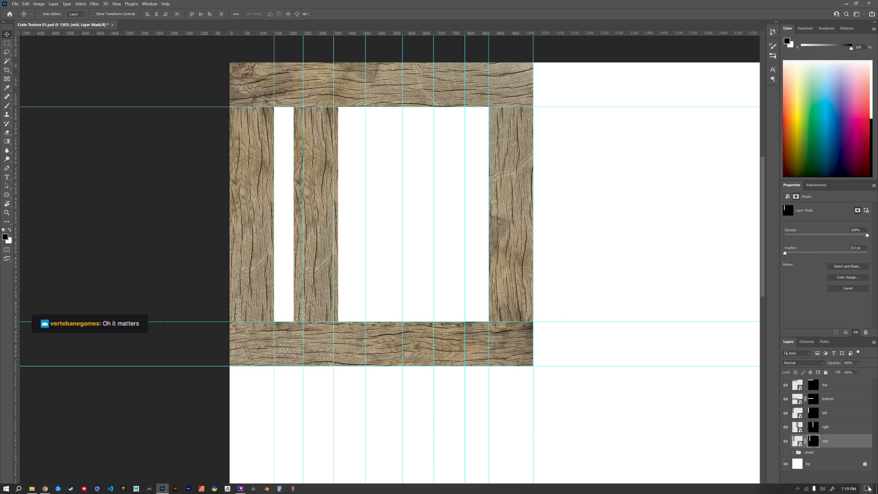
left_click(865, 488)
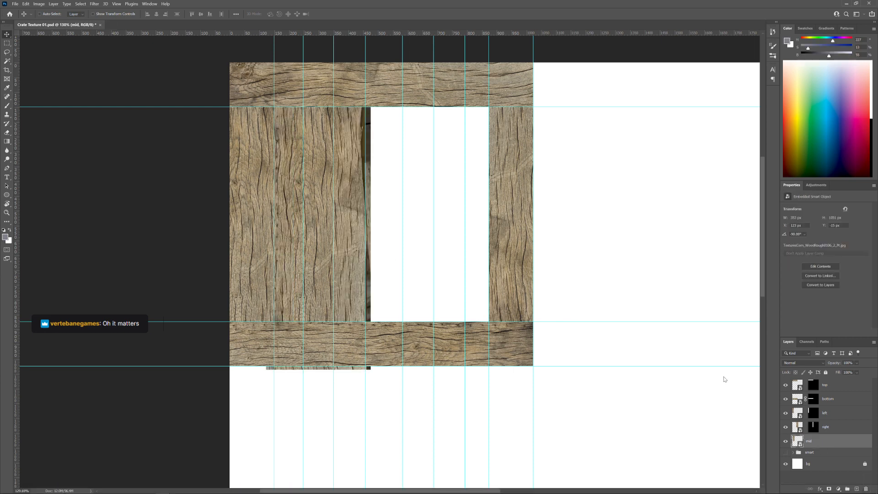
mouse_move(342, 216)
left_mouse_down()
mouse_move(358, 215)
mouse_move(348, 221)
left_mouse_up()
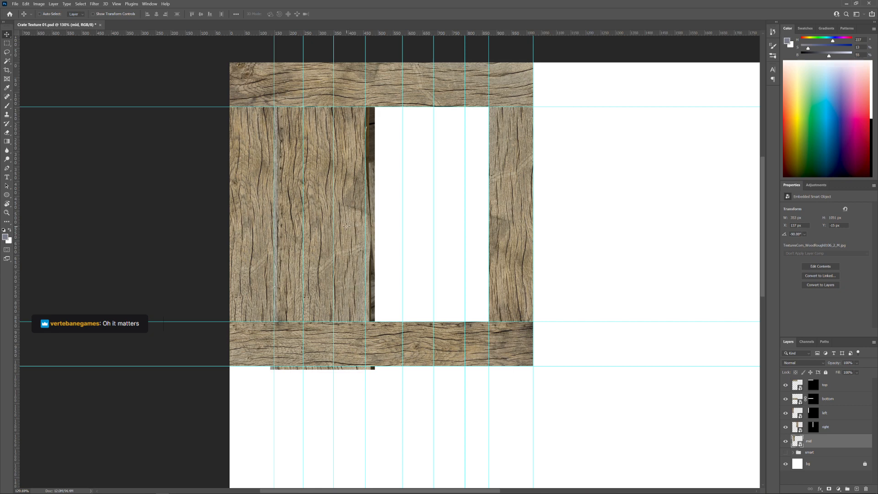
Mask the mid layer to two full-height strips, between the first and second and between the third and fourth vertical guides
key("m")
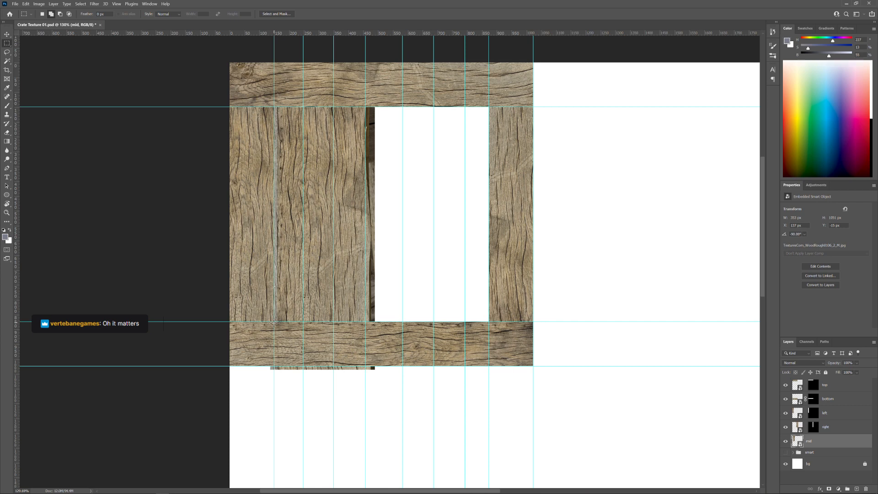
left_click_drag(274, 323, 303, 104)
left_click_drag(334, 338, 365, 103)
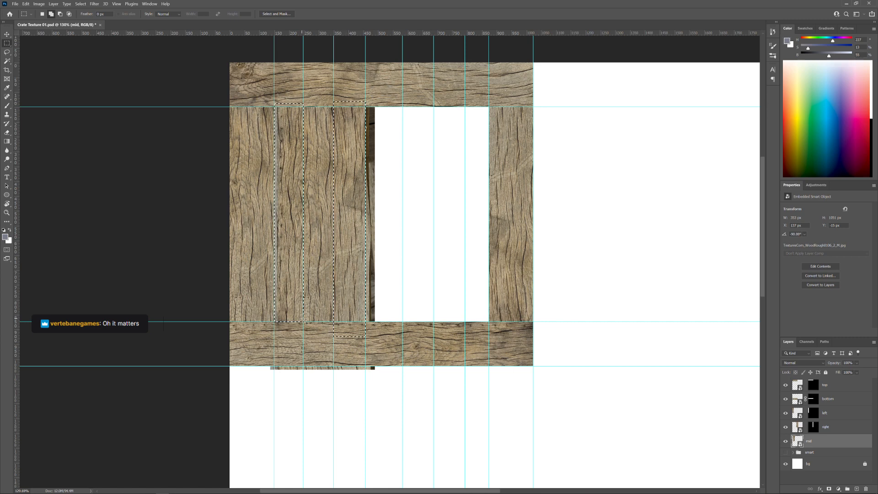
left_click_drag(299, 309, 275, 336)
left_click(828, 488)
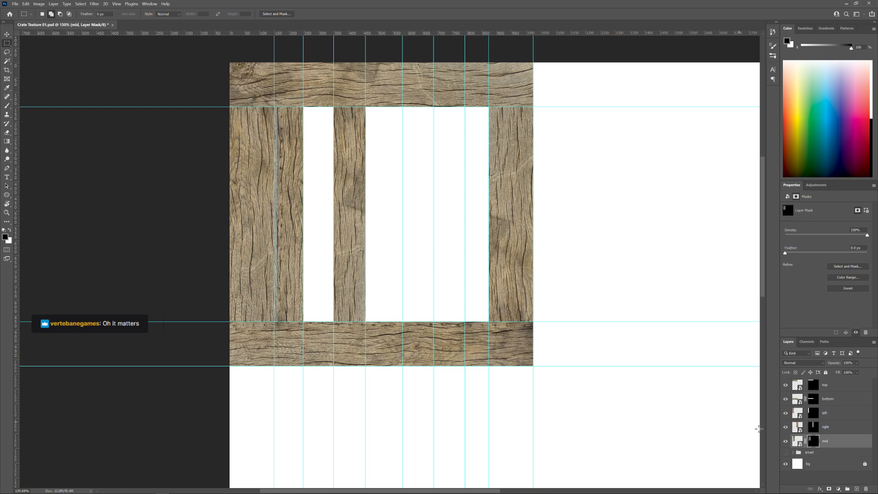
left_click(835, 443)
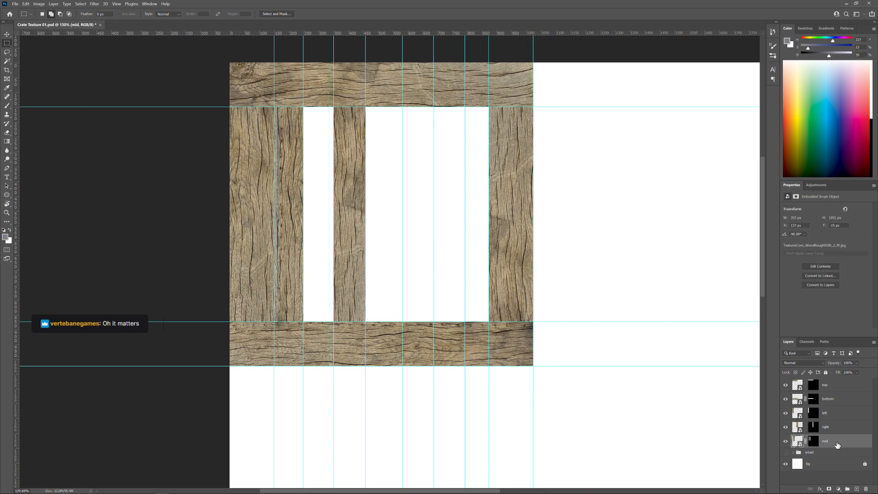
Duplicate the mid layer without its layer mask and move the copy about 420 px right within the frame's opening
key("ctrl+j")
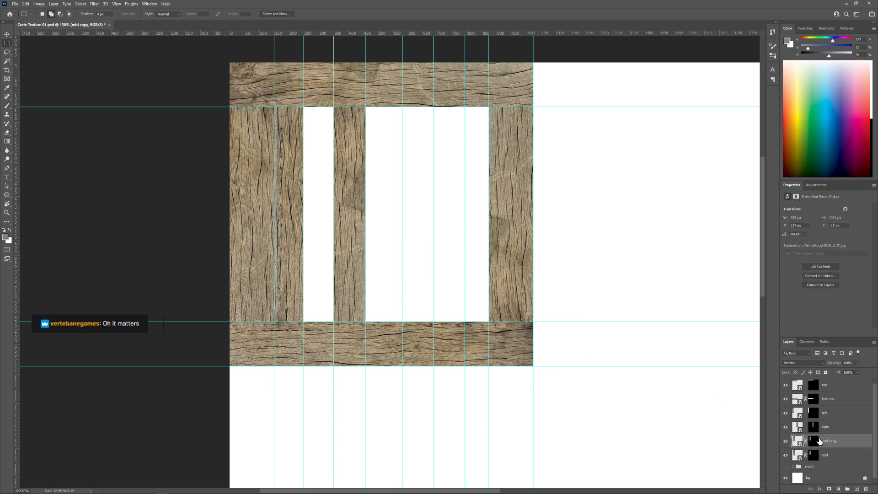
left_click(816, 441)
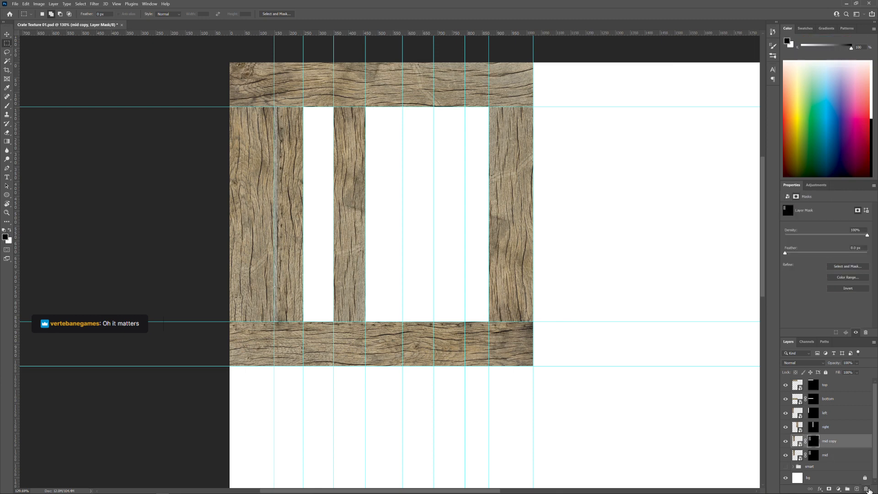
left_click(866, 489)
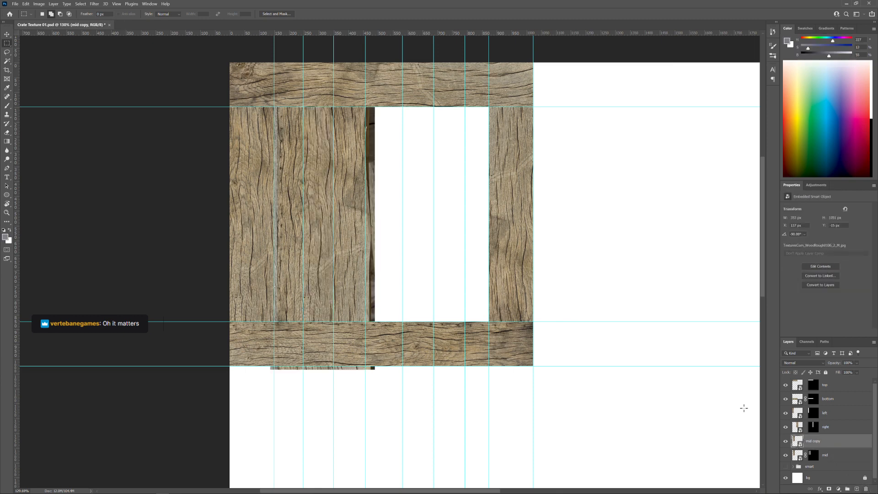
key("v")
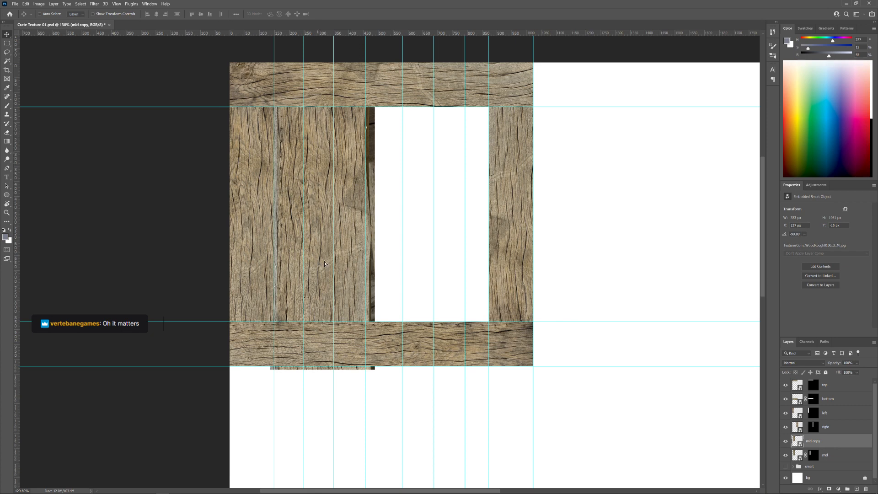
left_click_drag(325, 263, 441, 263)
Flip the mid copy plank vertically
right_click(447, 243)
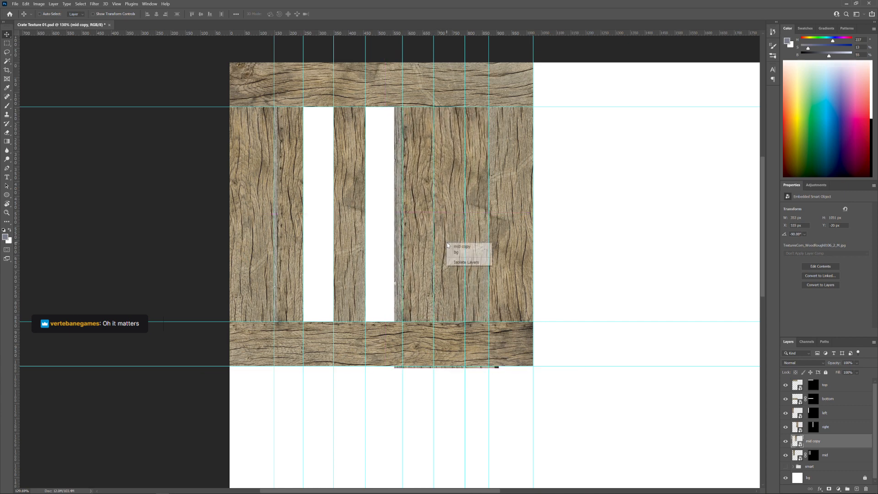
left_click(452, 222)
key("ctrl+t")
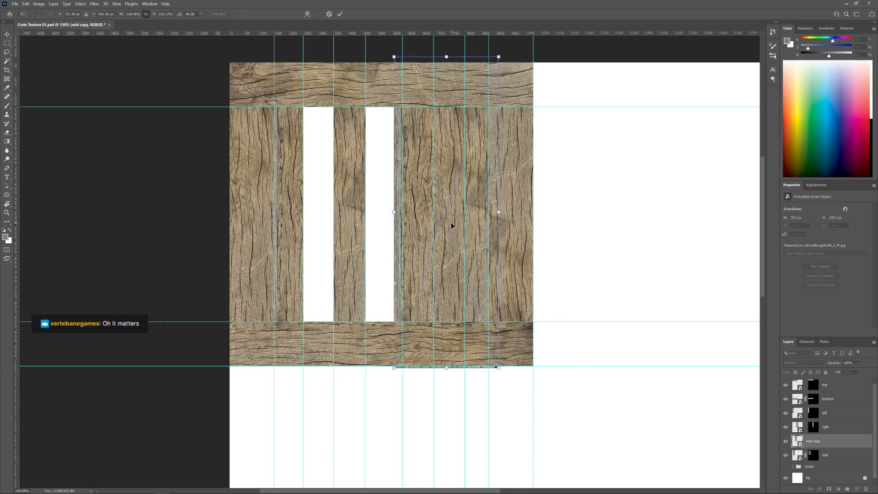
right_click(452, 224)
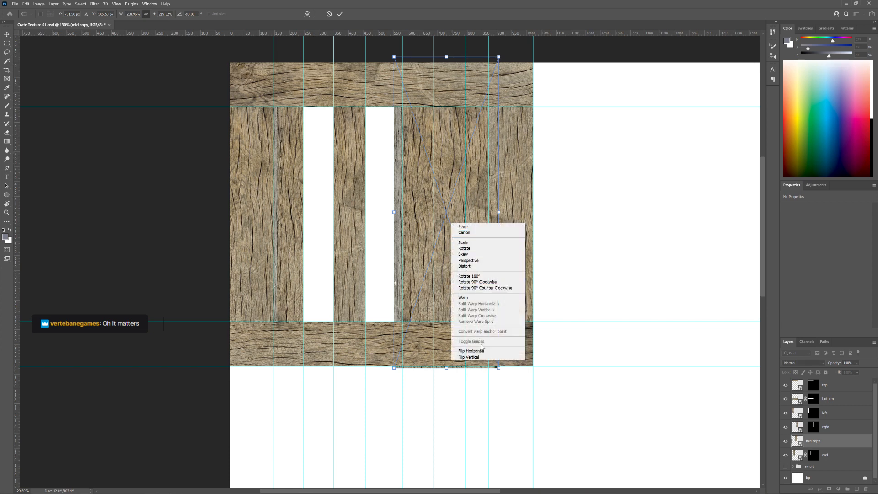
left_click(470, 357)
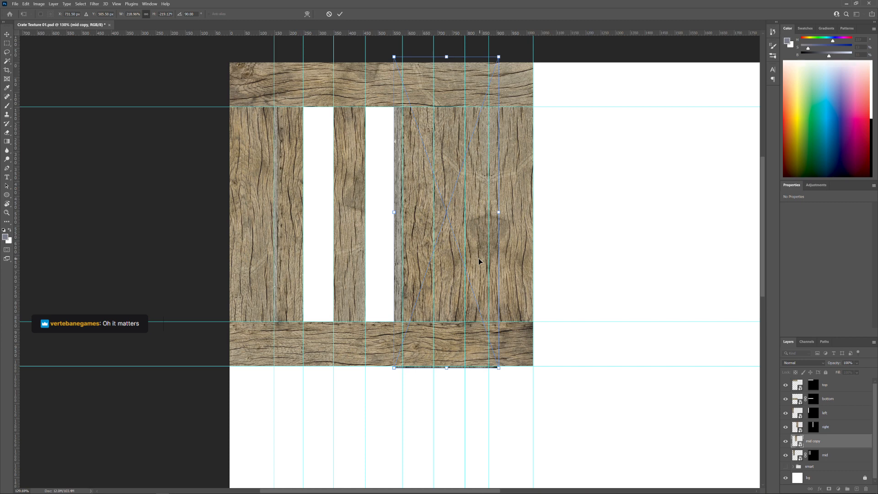
key("Return")
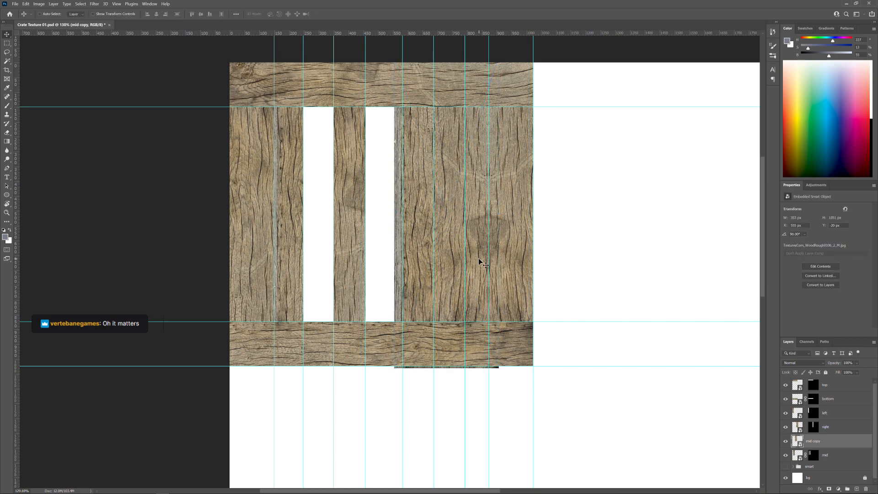
Mask mid copy to two full-height strips, between the guides at about 580 and 690 px and from about 790 px to the frame's right plank
key("m")
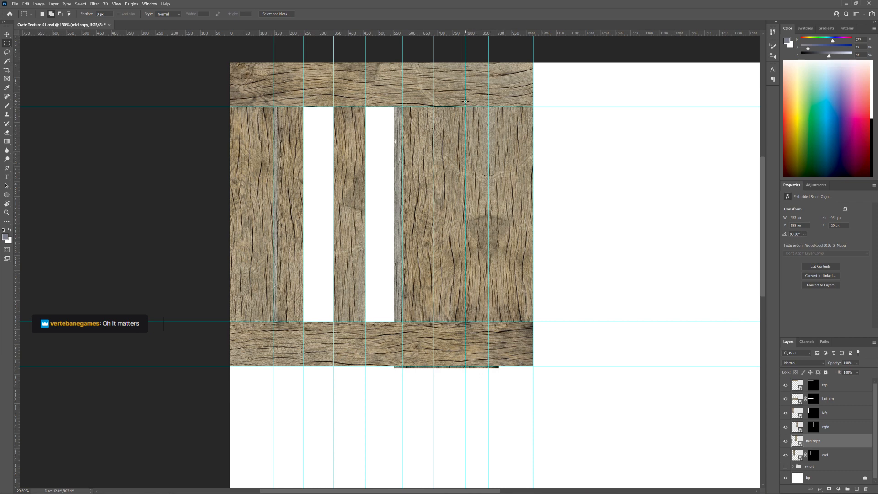
left_click_drag(465, 101, 489, 328)
left_click_drag(403, 95, 434, 332)
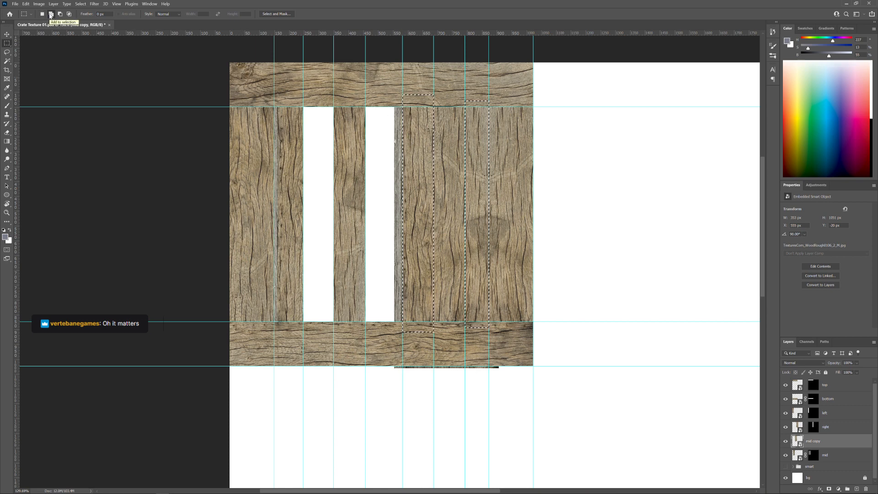
left_click(50, 14)
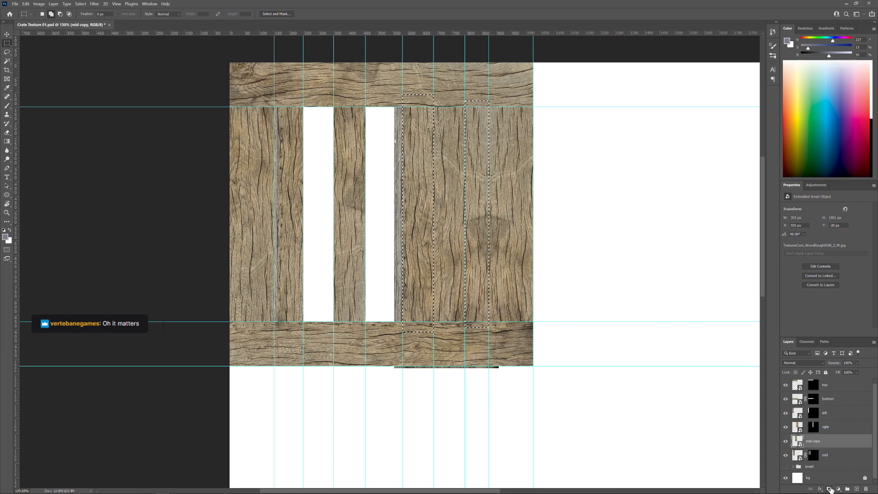
left_click(829, 489)
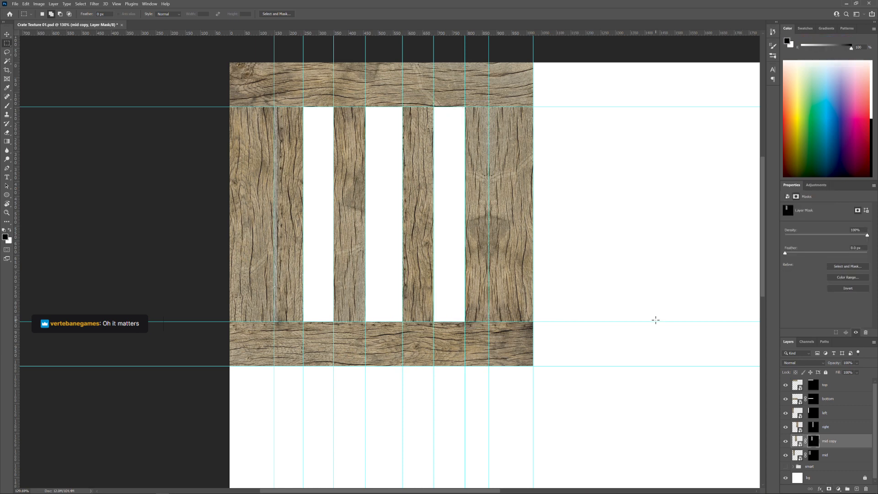
Duplicate the mid copy layer twice and delete the layer masks of both duplicates
left_click(842, 444)
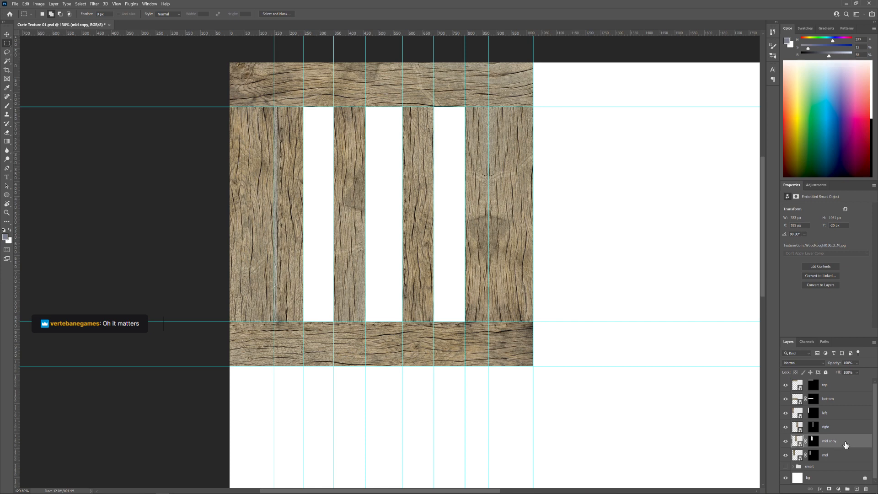
key("ctrl+j")
key("ctrl+j")
left_click(815, 443)
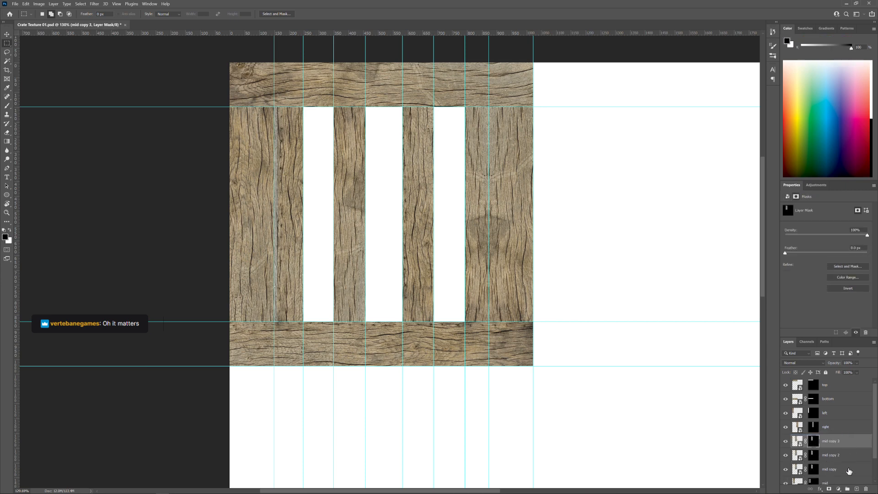
left_click(865, 490)
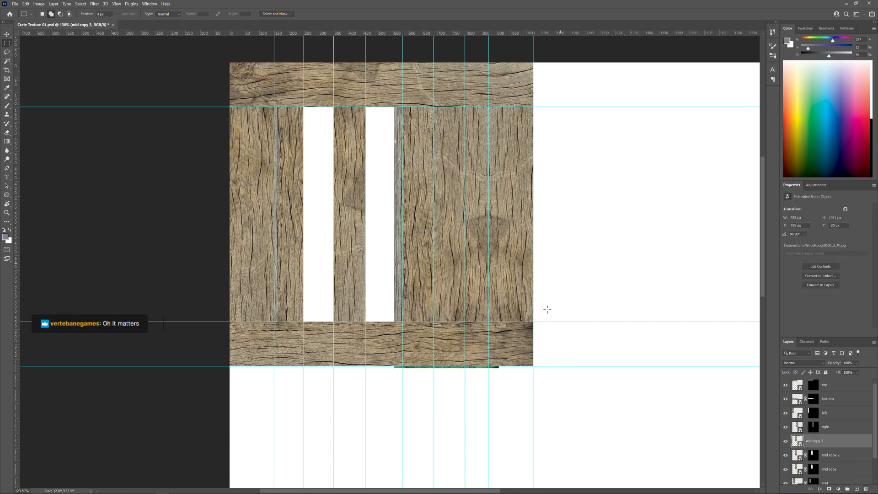
left_click(833, 455)
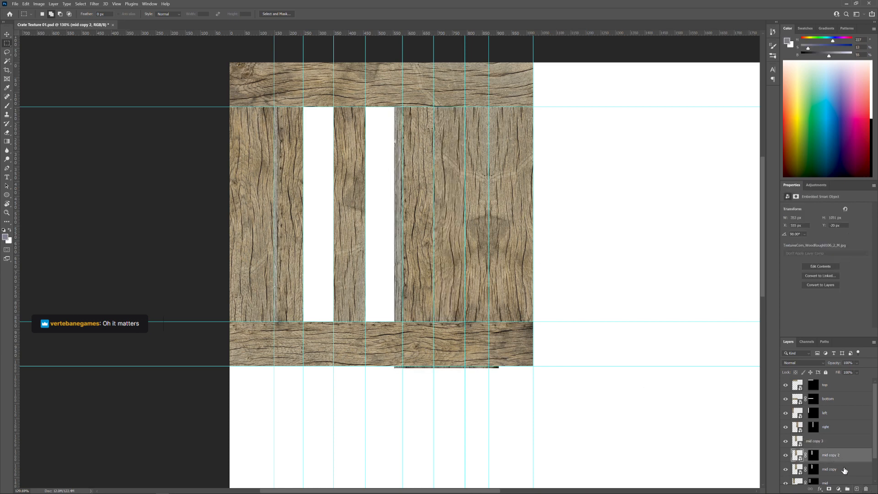
left_click(864, 489)
Move mid copy 2 about 390 px left and mask it to the strip between the guides at about 245 and 350 px
key("v")
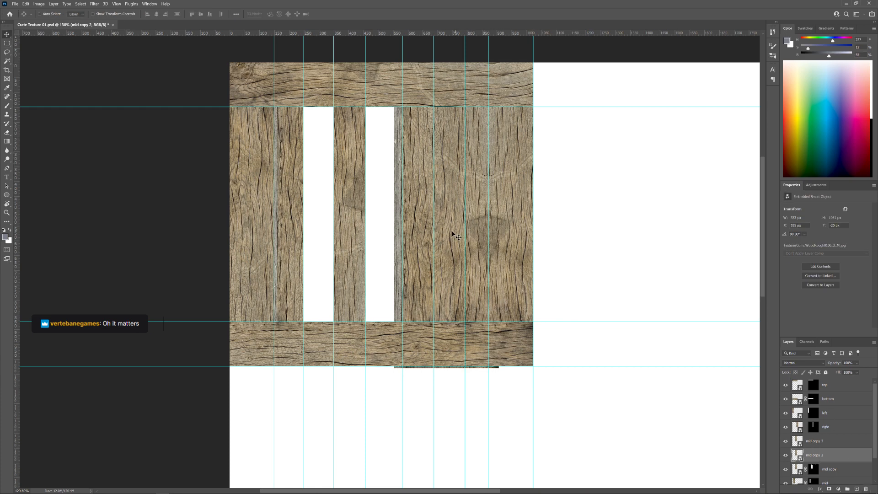
left_click_drag(445, 232, 336, 223)
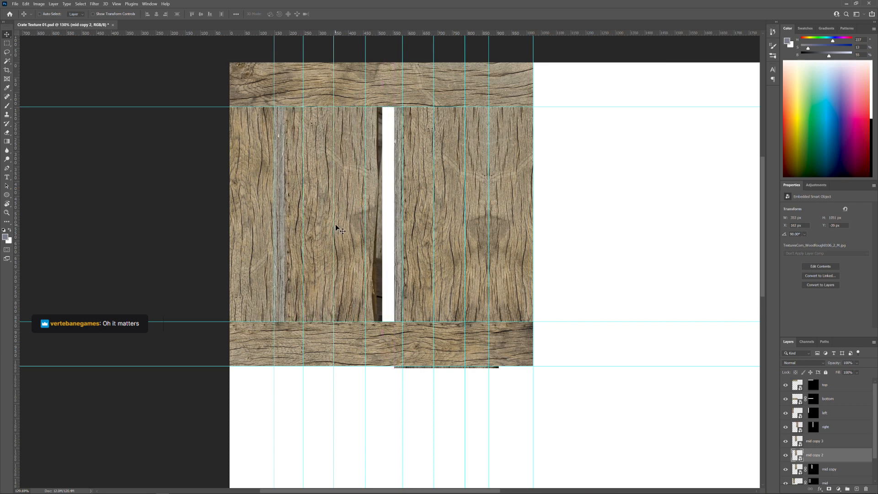
right_click(324, 170)
left_click(317, 145)
key("m")
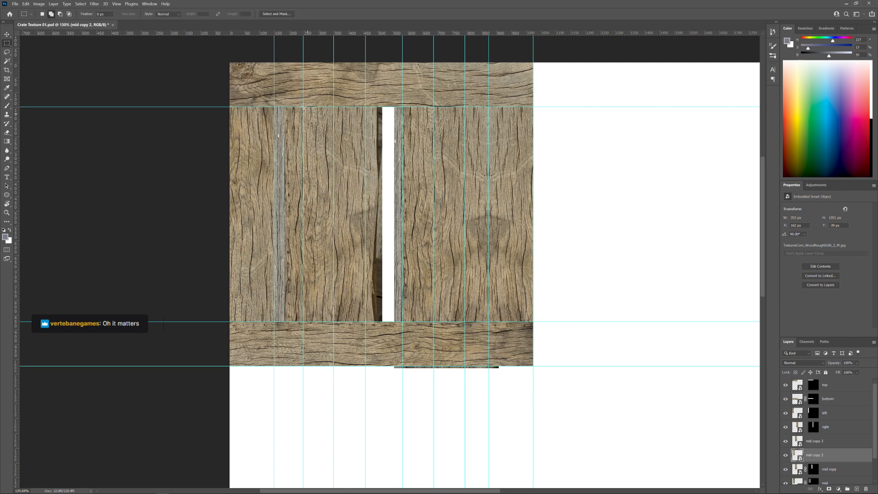
left_click_drag(303, 102, 333, 339)
left_click(828, 489)
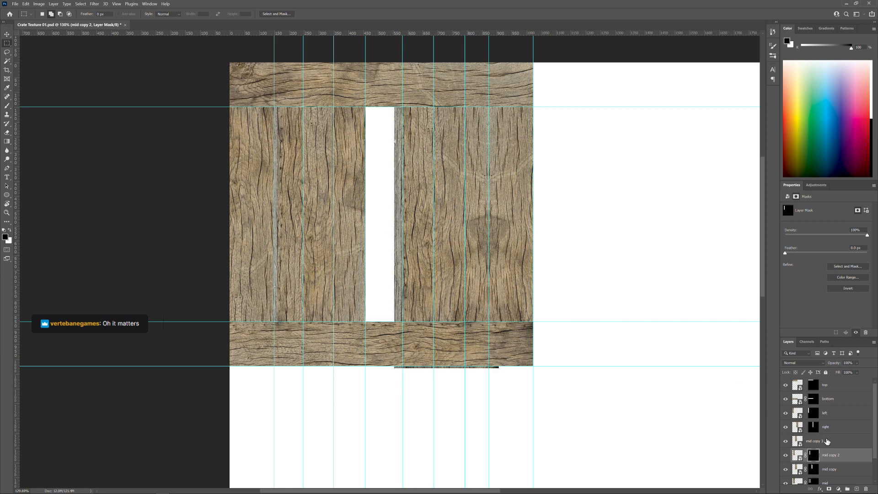
Move mid copy 3 about 80 px left and resize it non-proportionally to about 435 × 855 px, covering the remaining gaps
left_click(817, 440)
key("v")
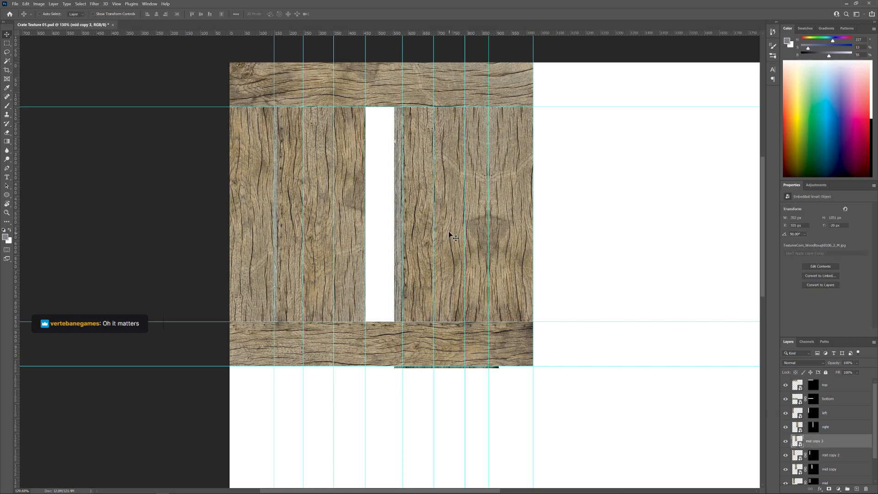
left_click_drag(450, 230, 426, 229)
key("ctrl+t")
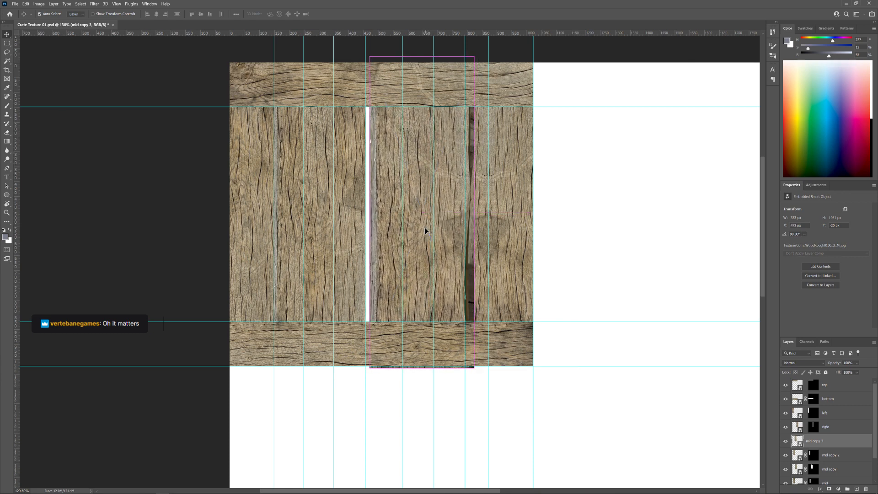
mouse_move(371, 213)
left_mouse_down()
mouse_move(382, 214)
mouse_move(362, 214)
left_mouse_up()
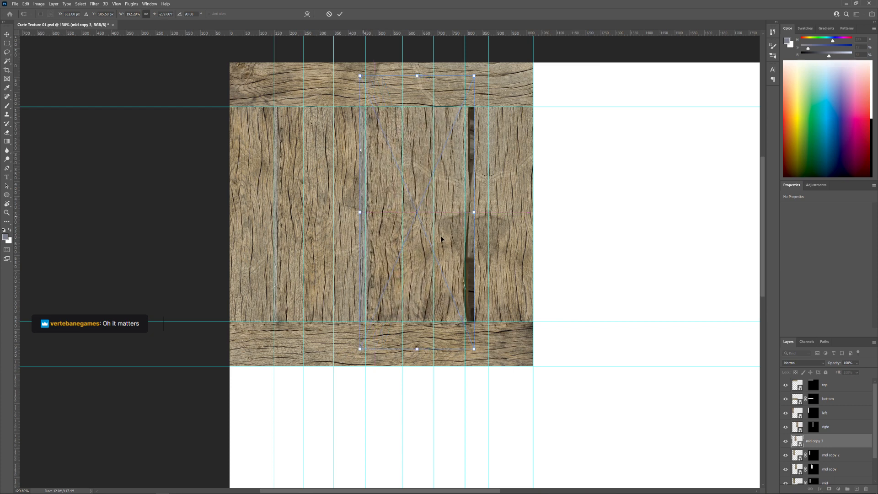
left_click_drag(474, 212, 477, 213)
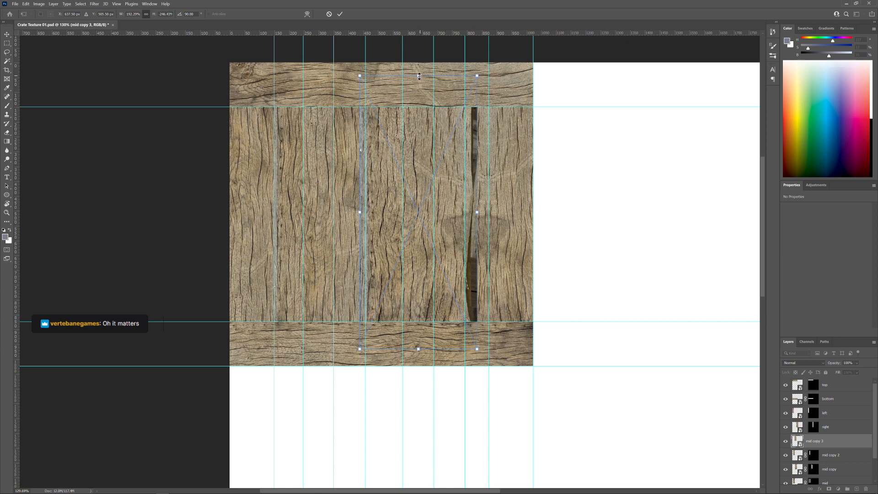
left_click_drag(418, 80, 418, 86)
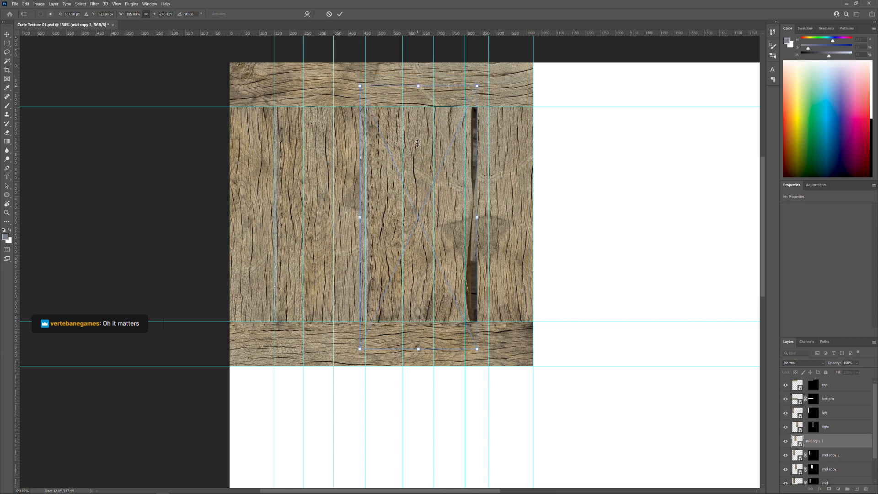
left_click_drag(418, 347, 417, 337)
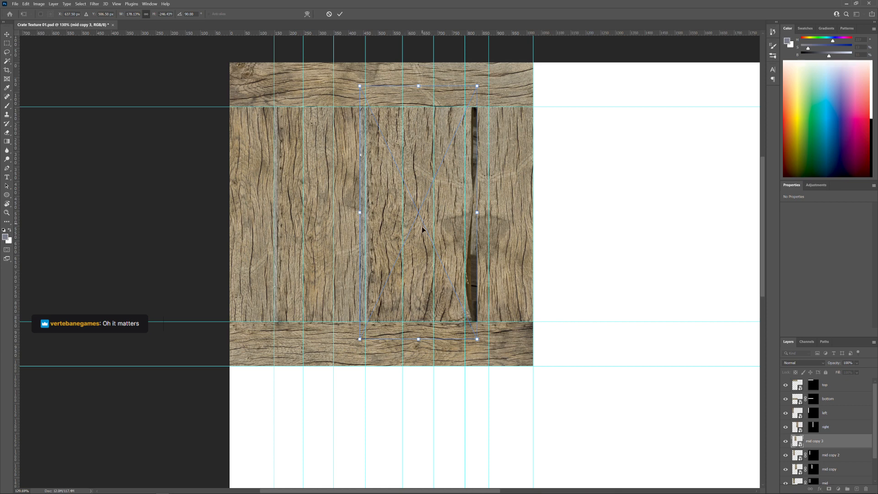
left_click_drag(359, 213, 348, 213)
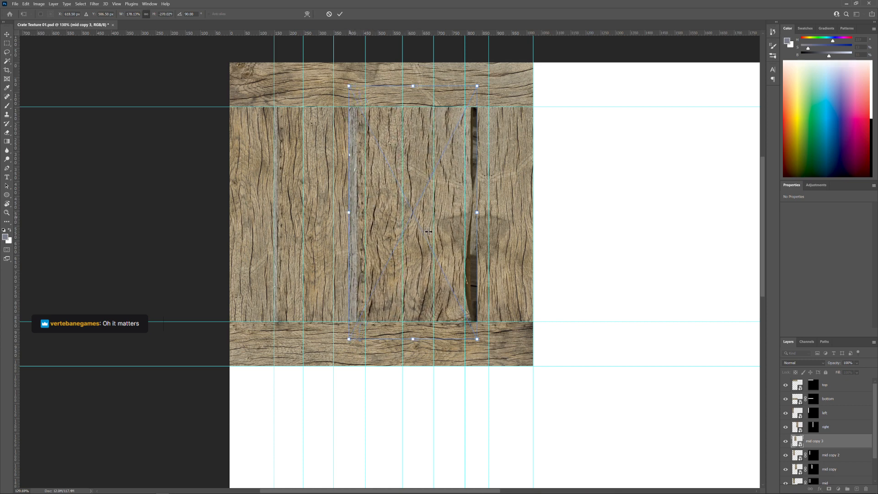
key("Return")
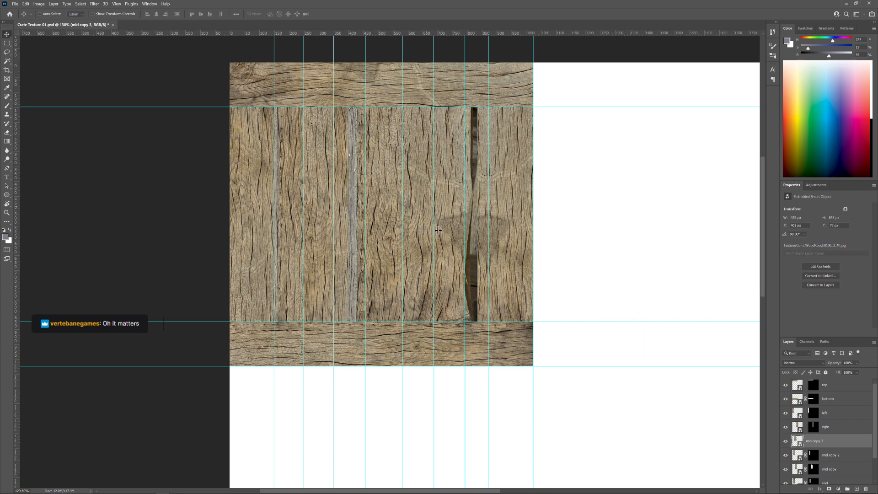
Mask mid copy 3 to two full-height strips, between the guides at about 455 and 580 px and at about 690 and 790 px
key("m")
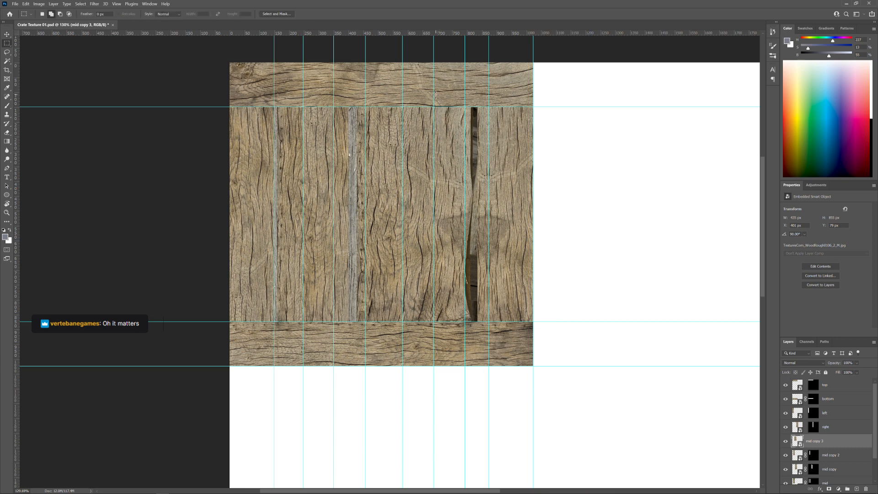
left_click_drag(434, 99, 465, 334)
left_click_drag(404, 331, 365, 95)
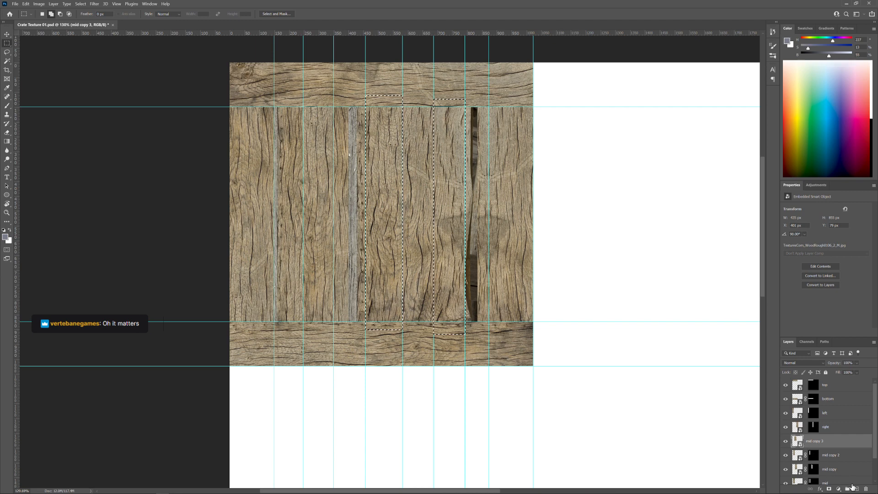
left_click(829, 489)
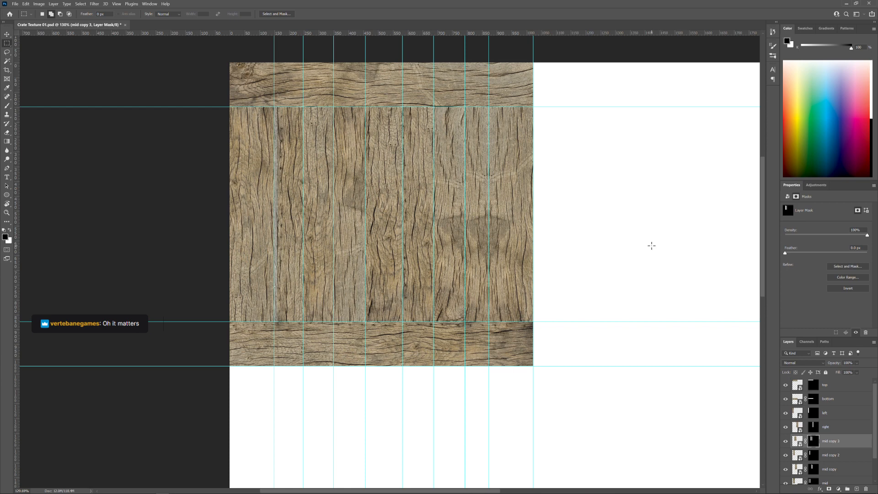
Hide the guides and try horizontal and vertical flips of the mid copy 3 planks, ending with a vertical flip
key("ctrl+h")
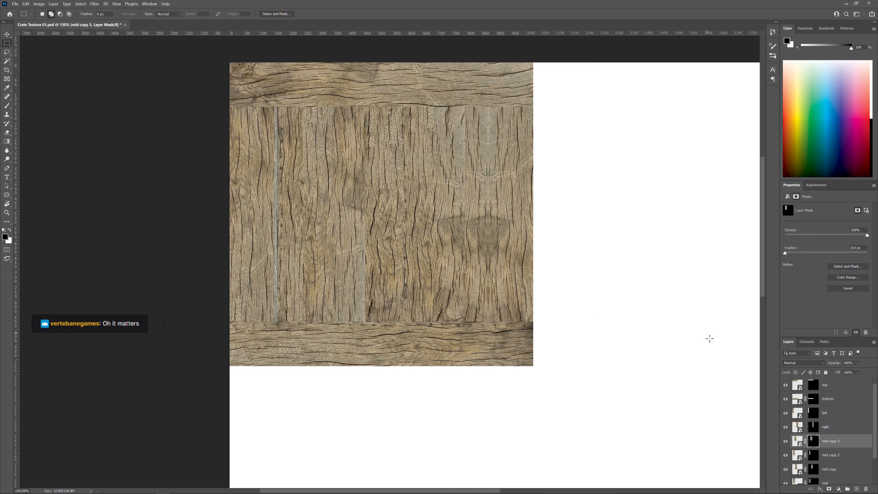
left_click(797, 442)
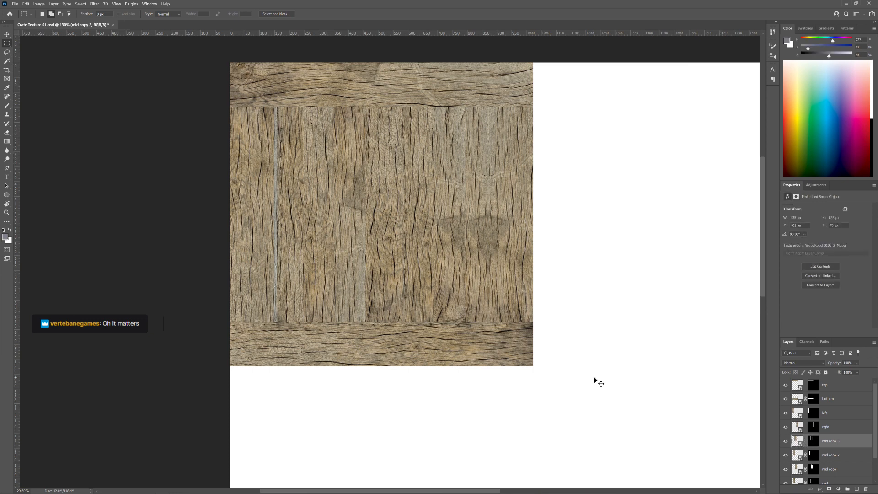
key("ctrl+t")
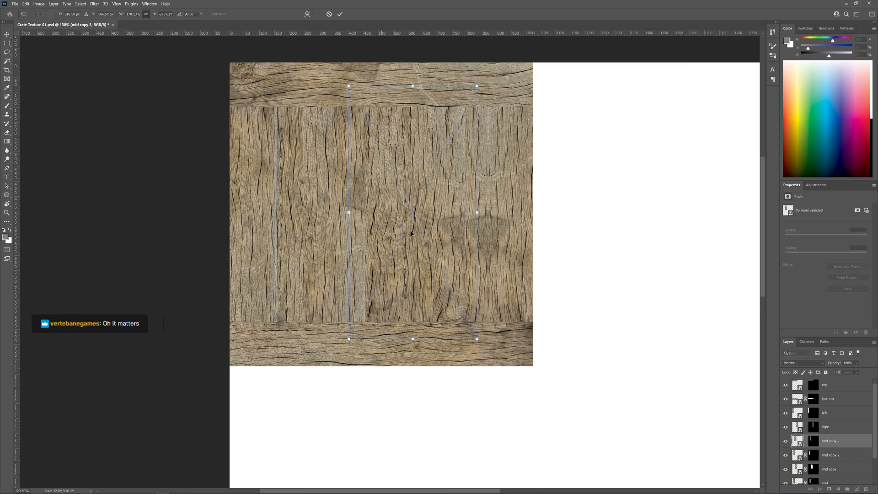
right_click(386, 221)
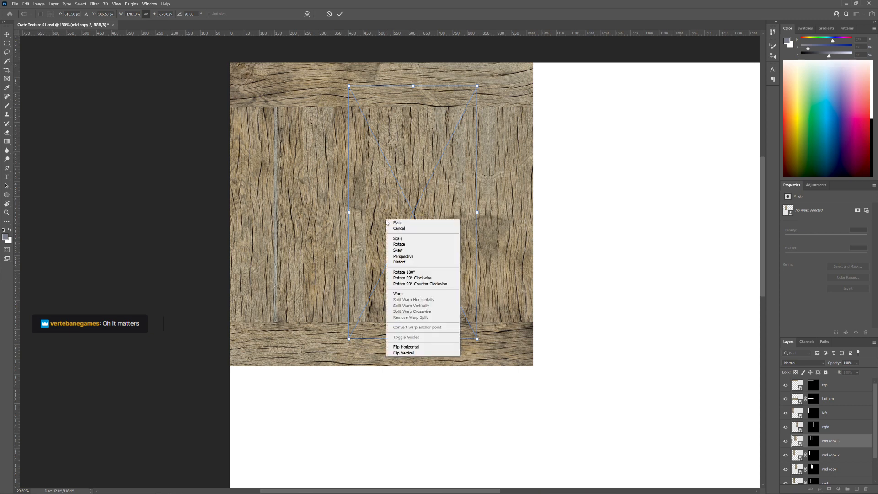
left_click(410, 352)
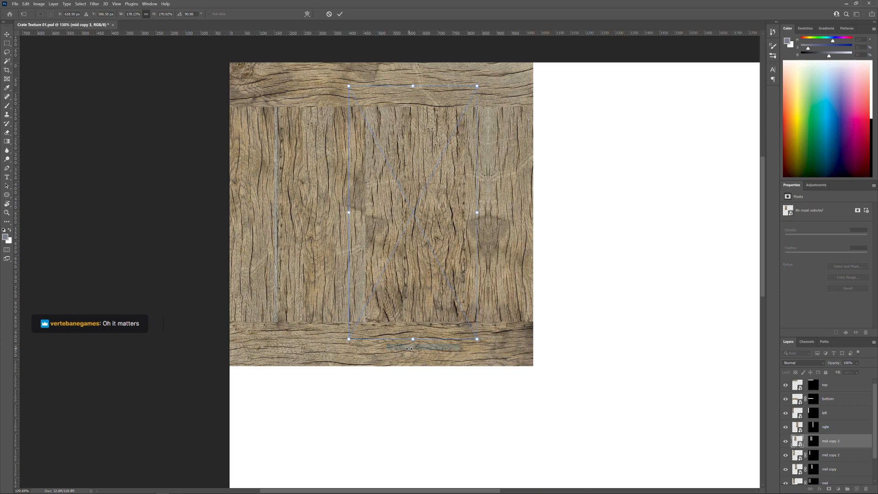
right_click(419, 282)
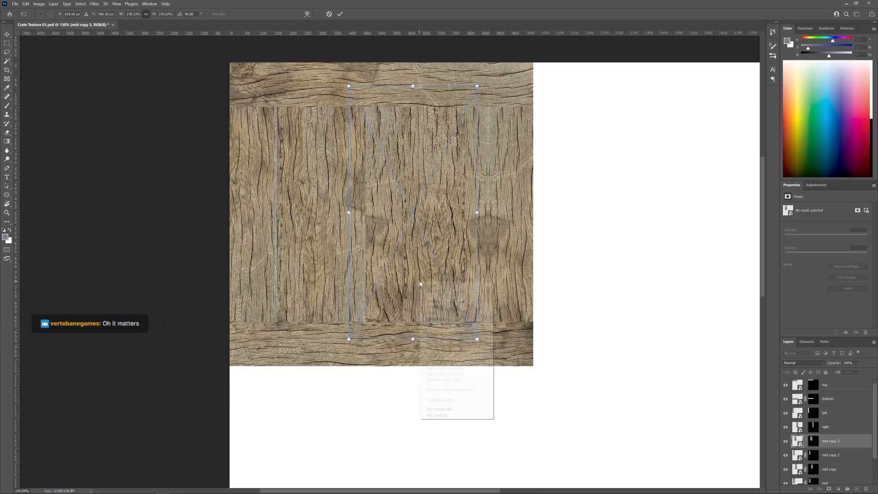
left_click(439, 415)
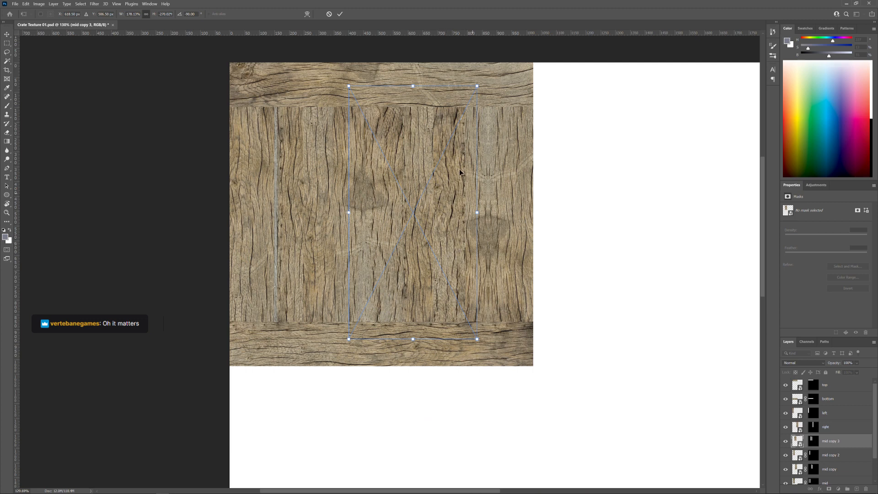
right_click(389, 233)
left_click(423, 361)
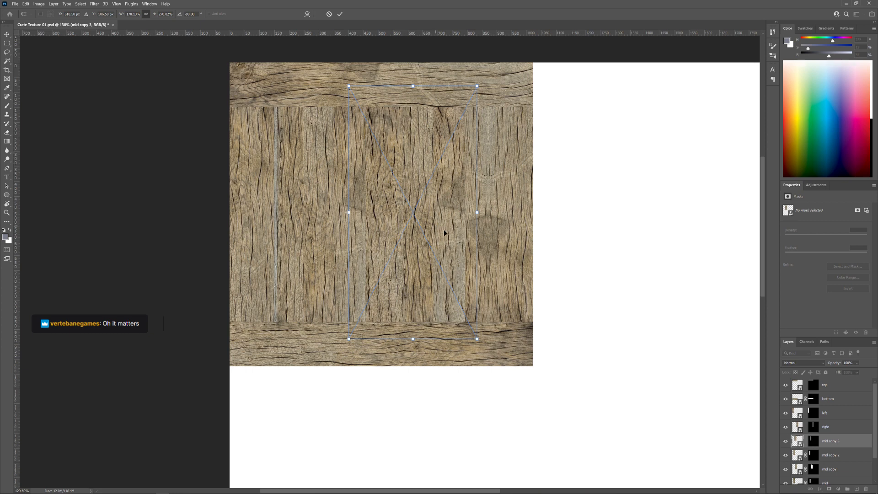
right_click(391, 223)
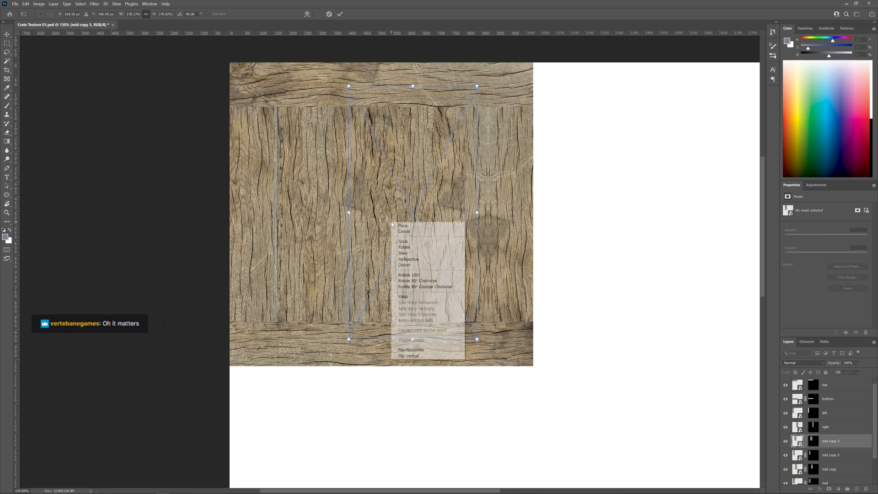
left_click(415, 356)
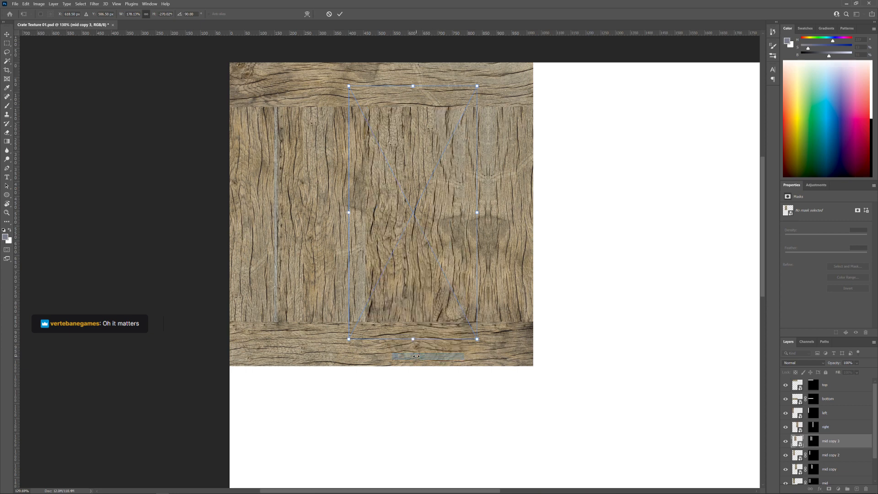
right_click(393, 213)
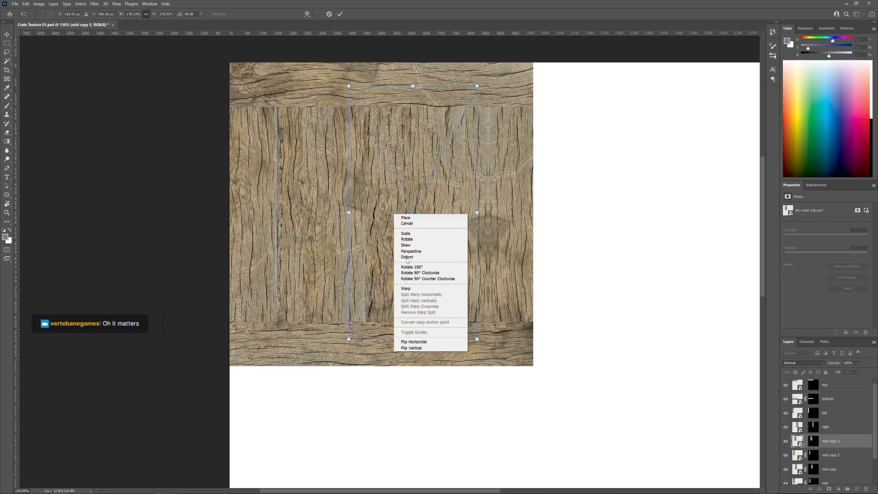
left_click(413, 348)
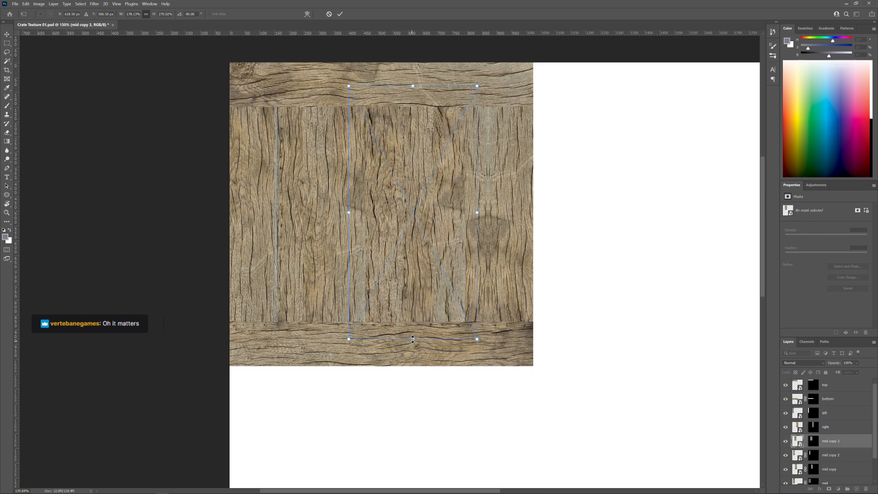
Stretch mid copy 3 downward and slightly left to about 452 × 971 px, apply the transform and show the guides again
left_click_drag(413, 339, 416, 373)
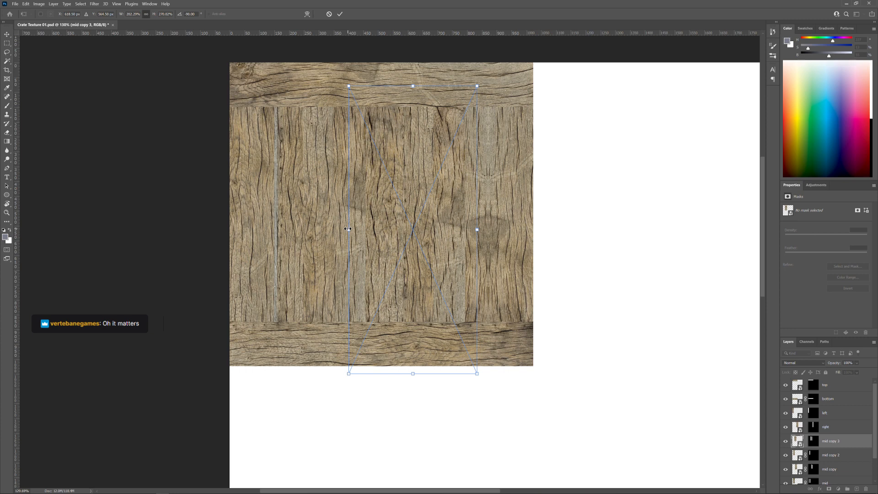
left_click_drag(348, 229, 342, 230)
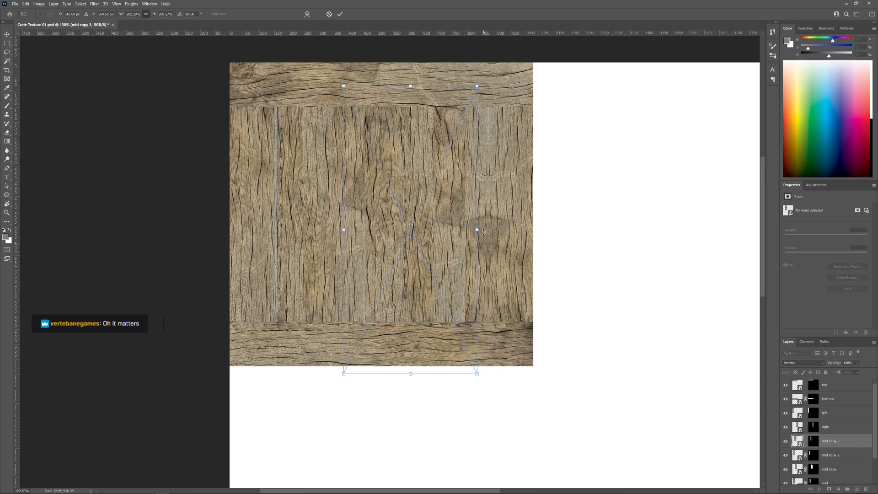
key("Return")
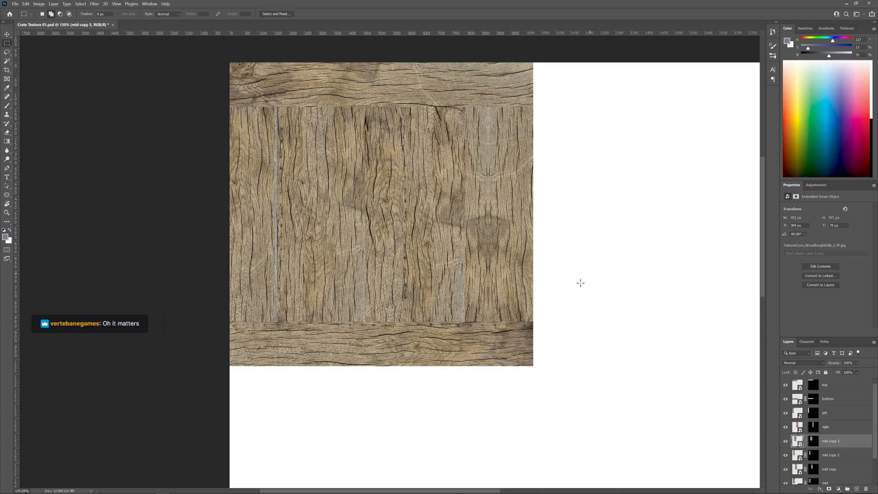
key("ctrl+semicolon")
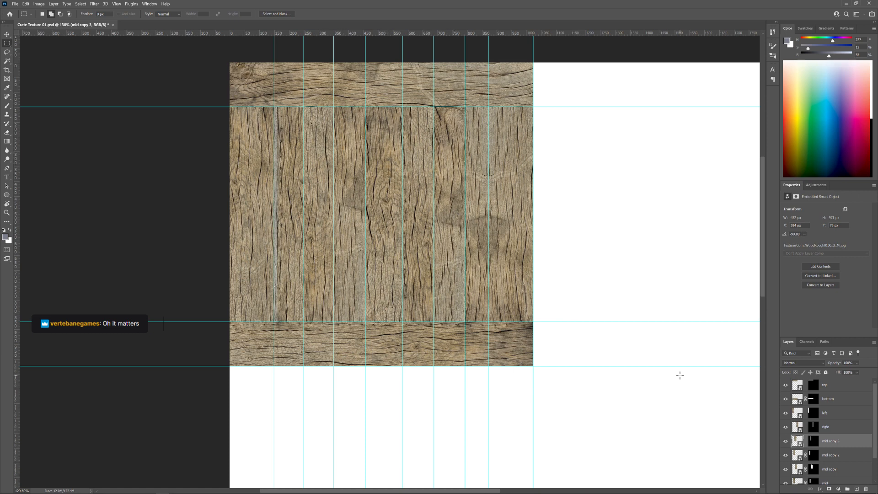
Group all plank layers from top through mid and name the group boards
left_click(833, 387)
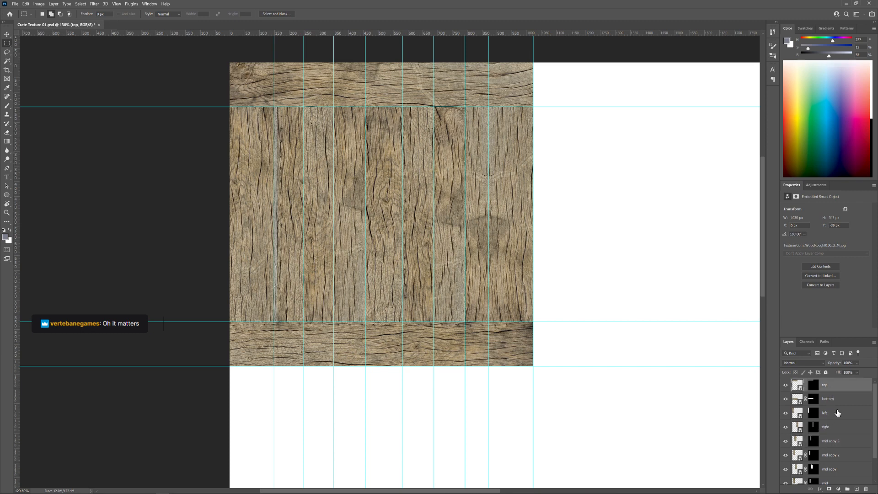
scroll(839, 418, "down", 2)
left_click(835, 460, "shift")
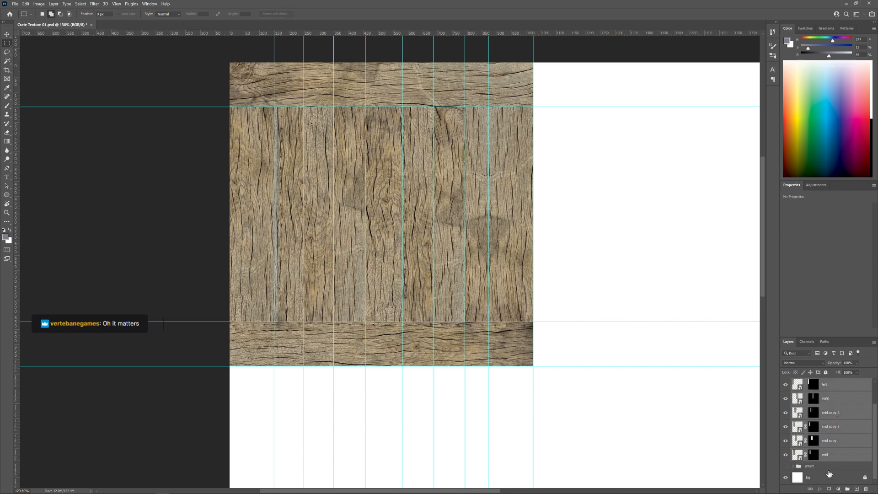
left_click(847, 489)
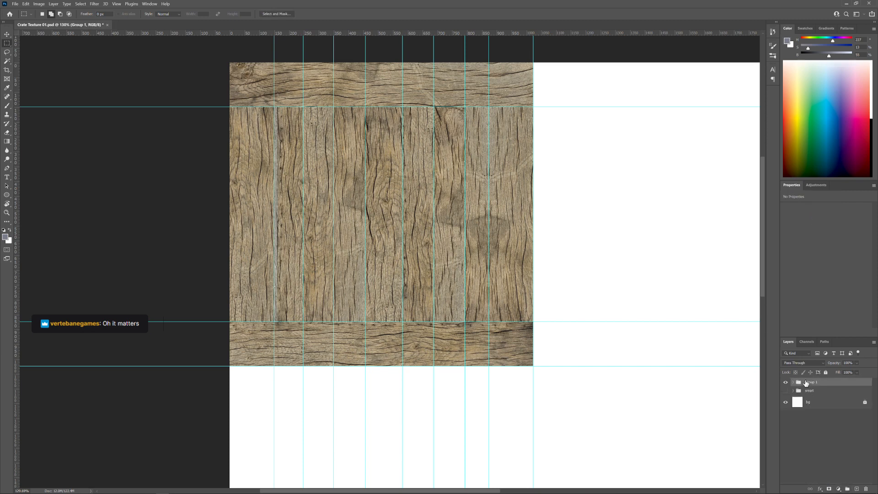
double_click(809, 382)
type("boards")
key("Return")
Add a new layer named cracks above the boards group and activate the Brush tool
left_click(856, 489)
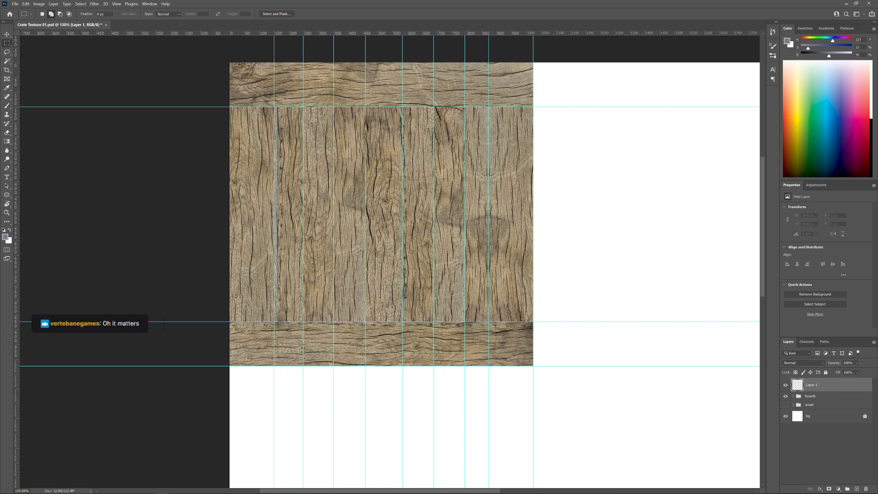
double_click(815, 384)
type("cracks")
key("Return")
key("b")
Set the brush size to 2 px, then raise it to 3 px
right_click(446, 189)
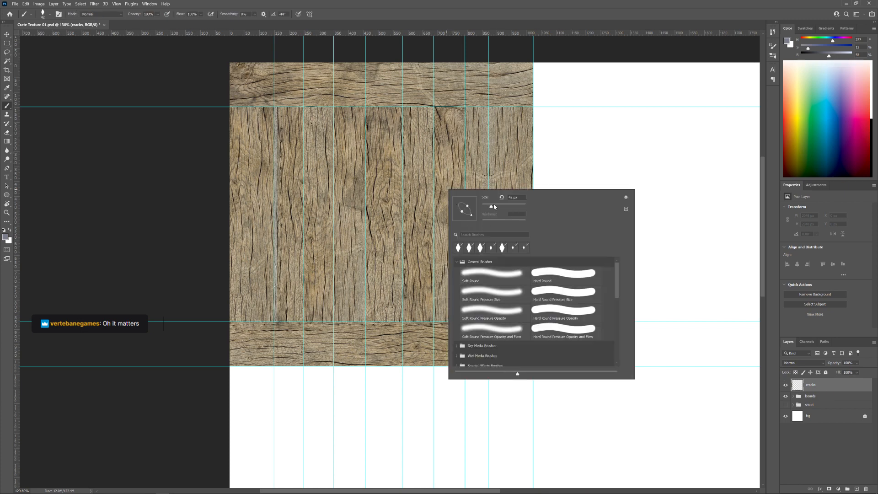
left_click(512, 197)
type("2")
key("Return")
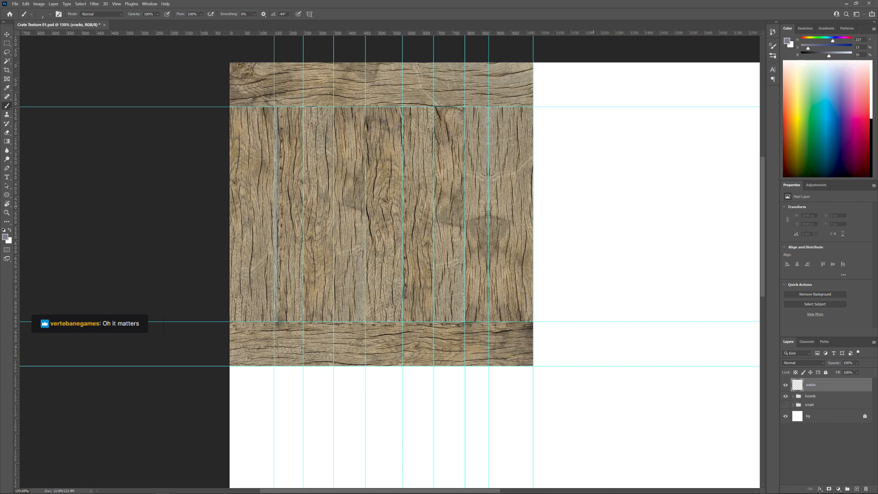
right_click(452, 208)
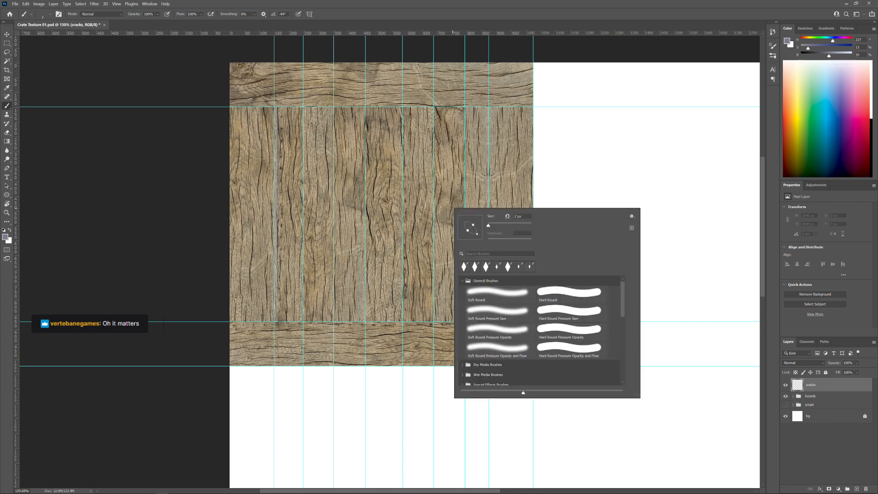
type("3")
key("Return")
Choose the Paintbrush Tool Texture Comb #3 brush from the Favorites presets and adjust its size for painting cracks
right_click(515, 216)
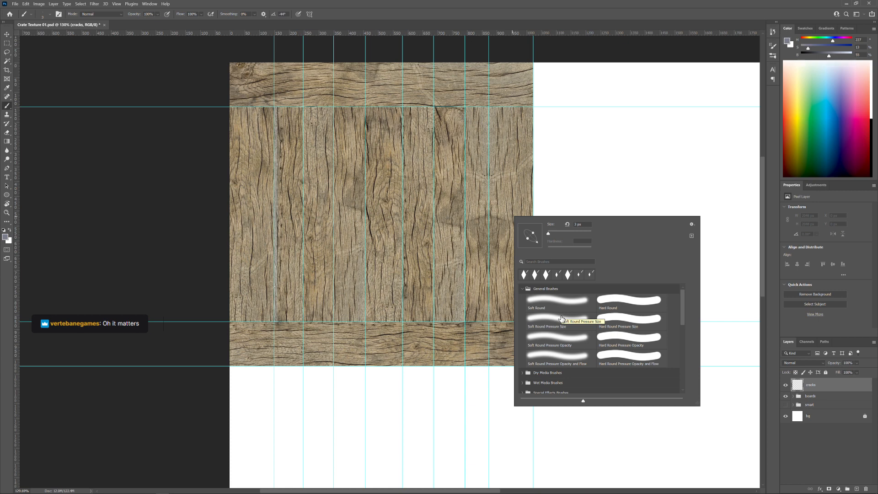
scroll(562, 318, "down", 5)
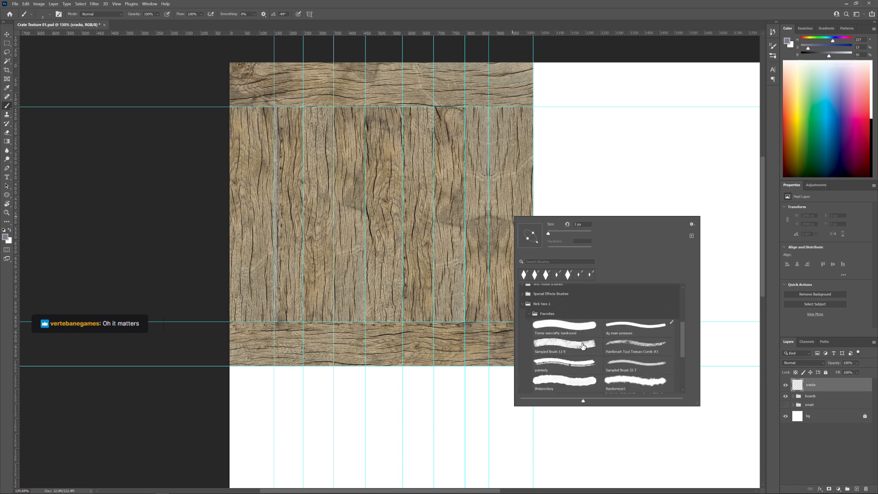
scroll(584, 347, "down", 1)
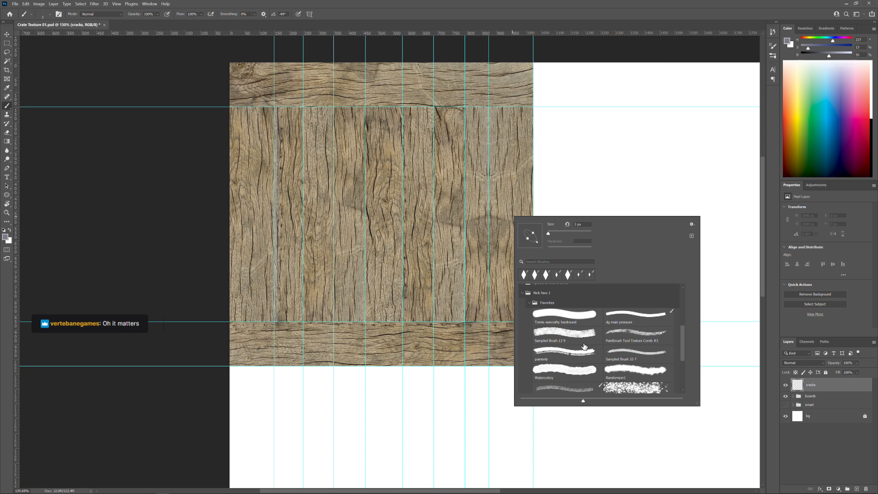
scroll(584, 347, "down", 1)
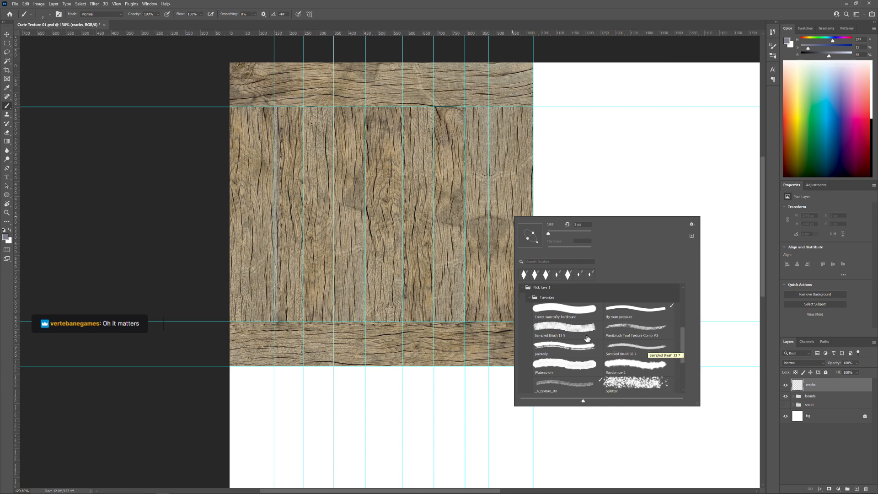
scroll(587, 337, "down", 2)
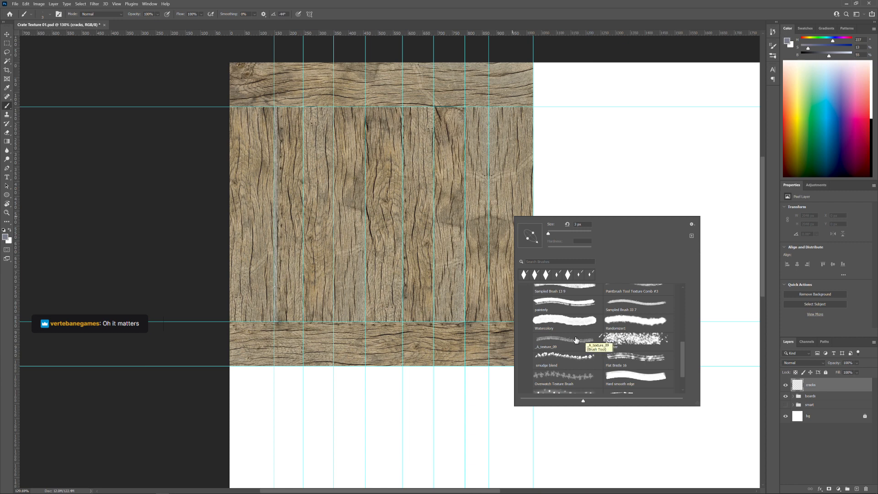
scroll(578, 341, "up", 8)
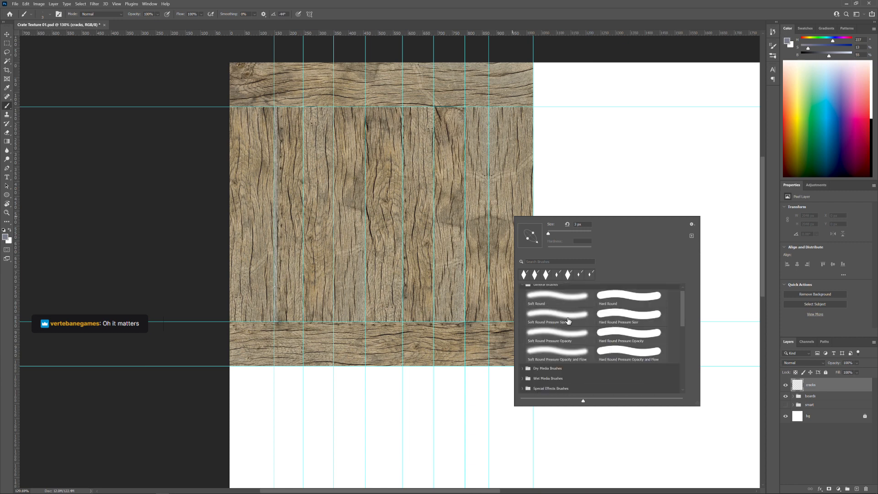
scroll(531, 295, "up", 1)
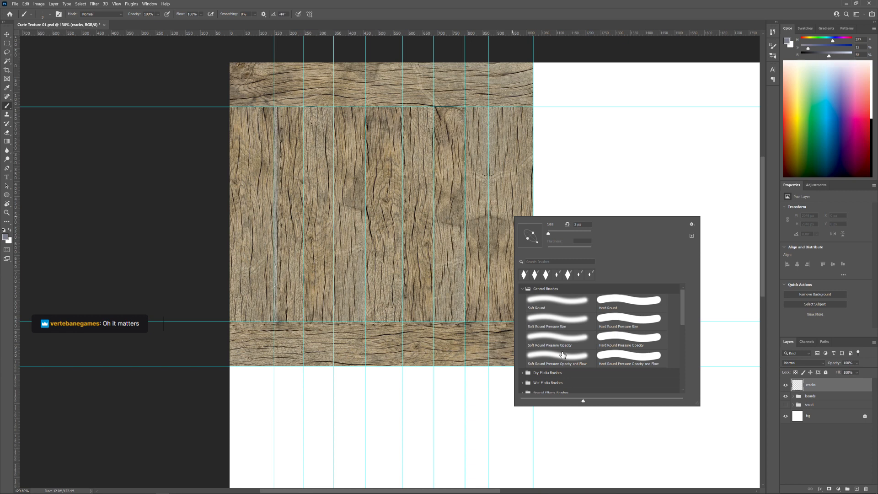
scroll(565, 352, "down", 8)
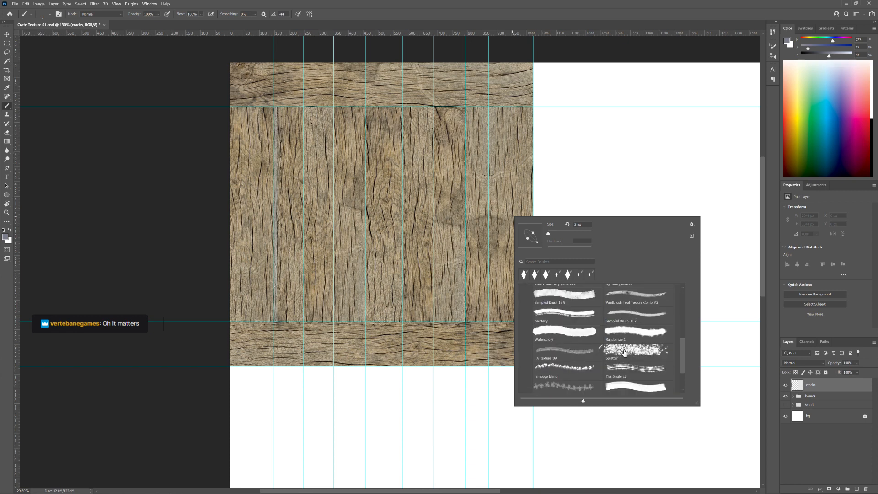
scroll(627, 302, "up", 2)
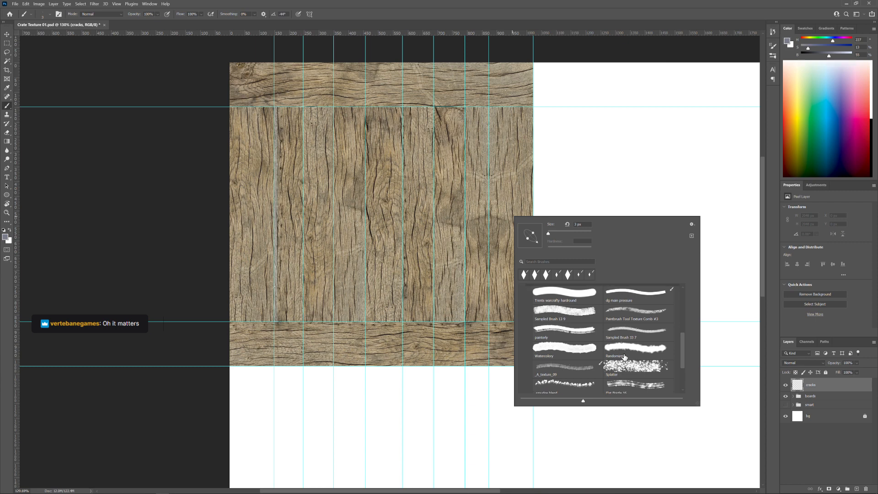
left_click(623, 323)
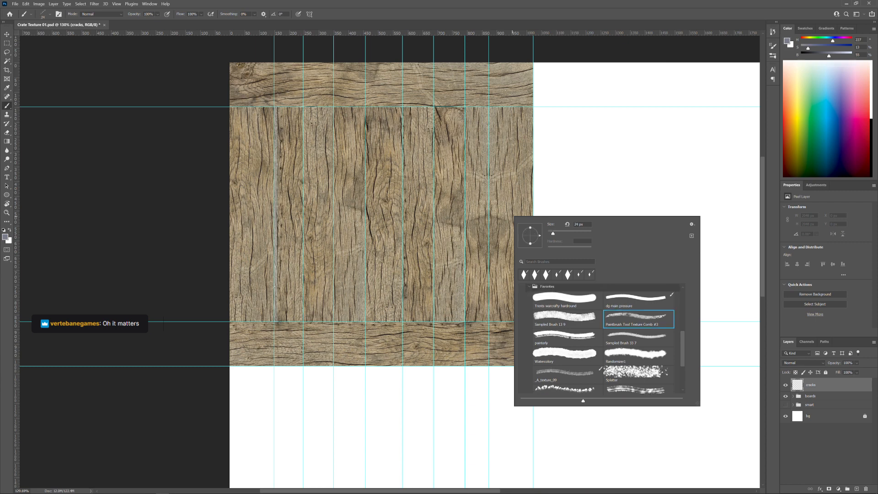
left_click(579, 224)
type("35")
key("Return")
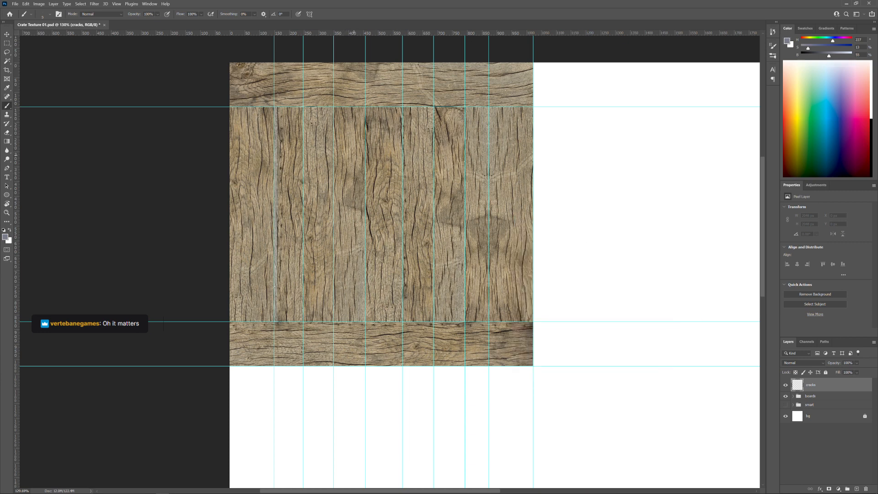
Sample a dark brown from the wood grain near the top of the central planks as the brush colour
key("z")
left_click_drag(336, 121, 357, 125)
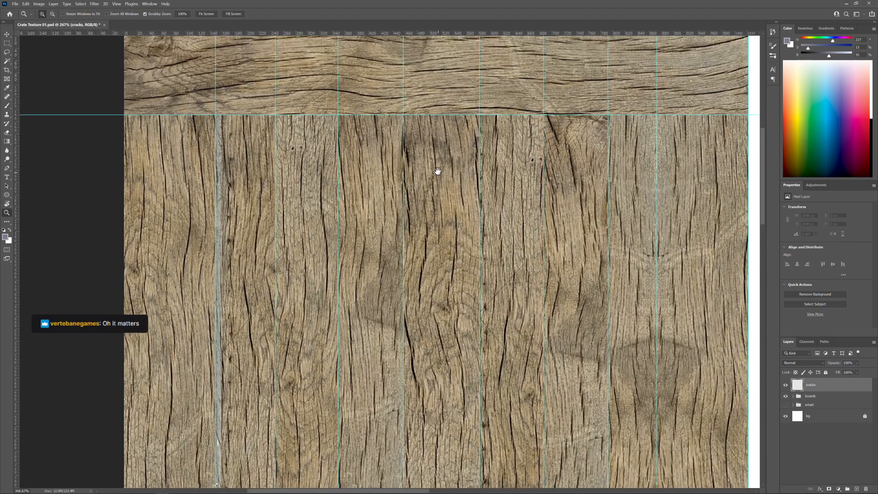
left_click_drag(428, 159, 434, 173)
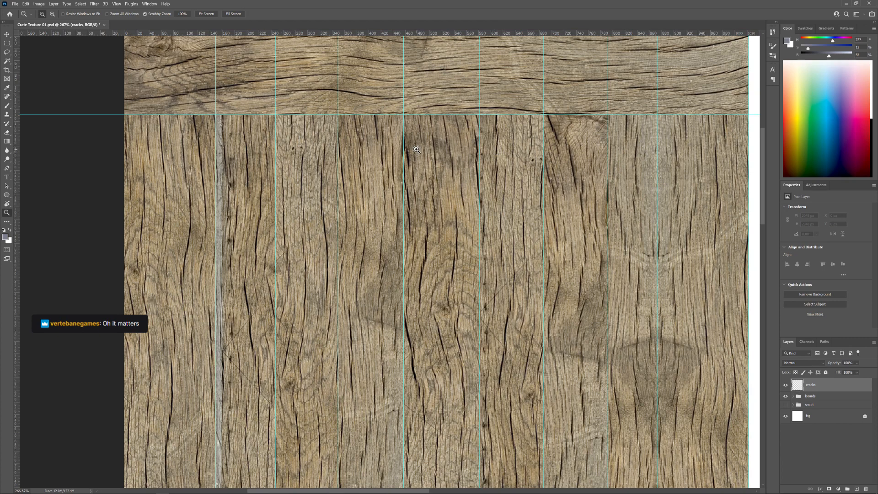
key("alt")
key("b")
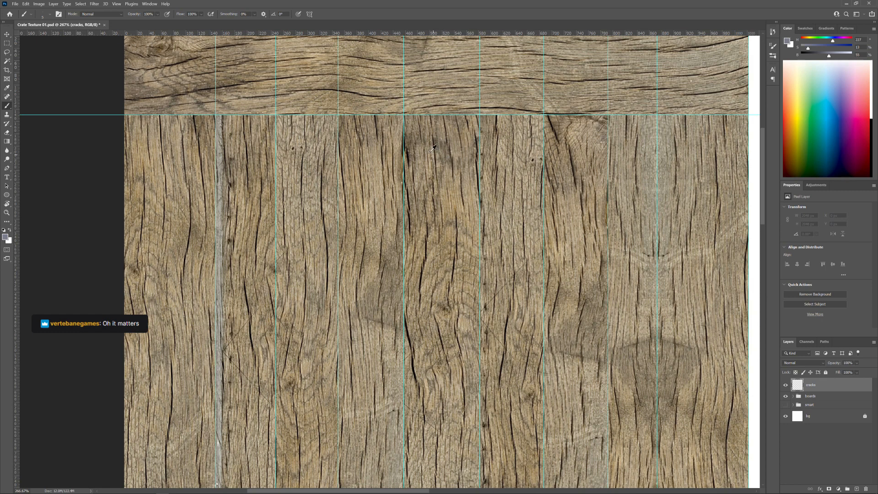
left_click(413, 142, "alt")
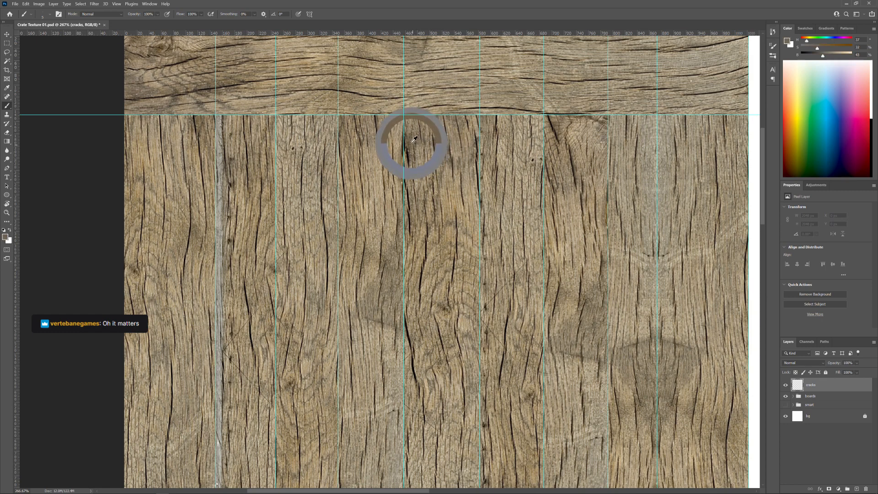
left_click_drag(414, 138, 412, 151)
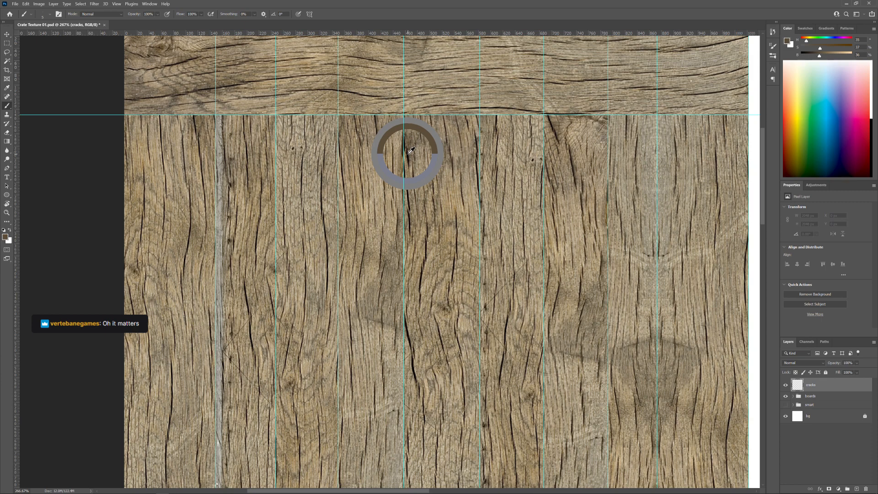
left_click_drag(411, 151, 407, 152)
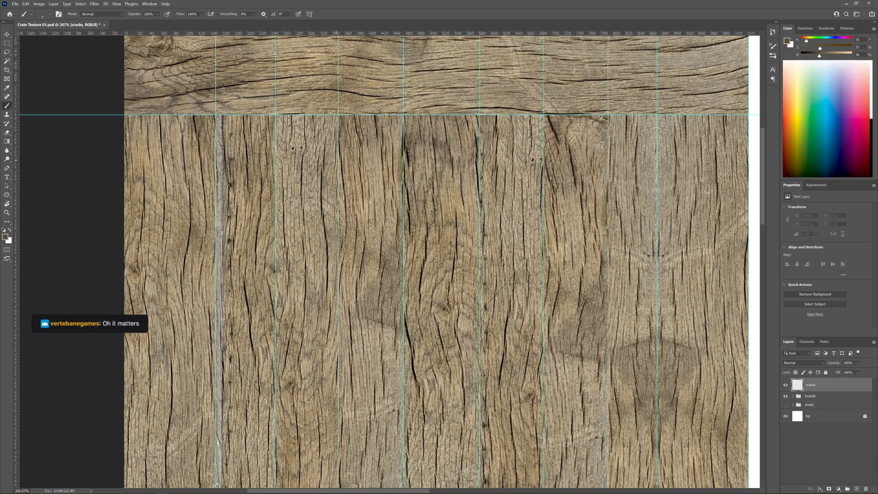
Select the entire 1024 by 1024 px crate area with a rectangular marquee to confine the painting
key("z")
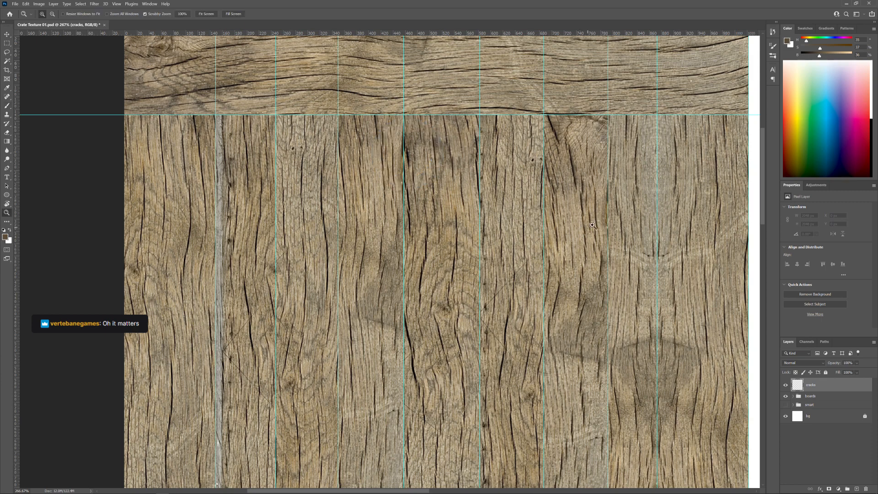
mouse_move(596, 221)
left_mouse_down()
mouse_move(566, 219)
mouse_move(523, 183)
mouse_move(526, 164)
mouse_move(513, 162)
left_mouse_up()
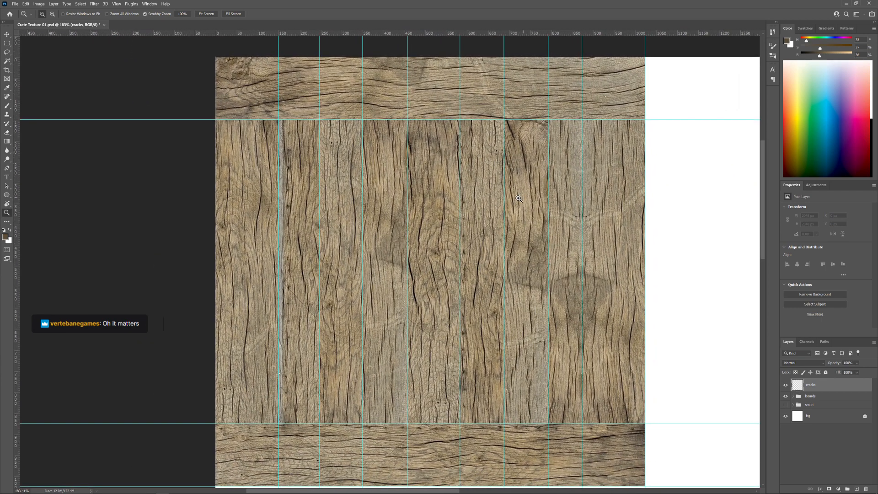
left_click_drag(523, 197, 517, 198)
left_click_drag(529, 230, 516, 222)
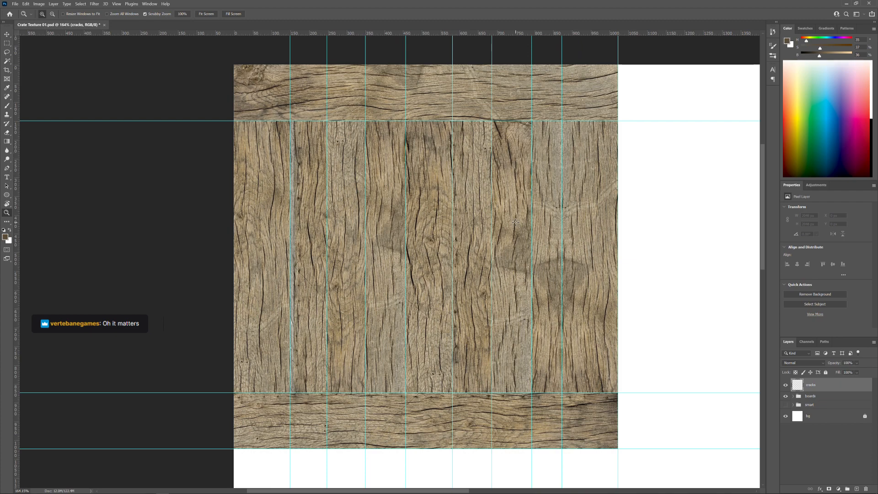
key("m")
left_click_drag(234, 64, 618, 449)
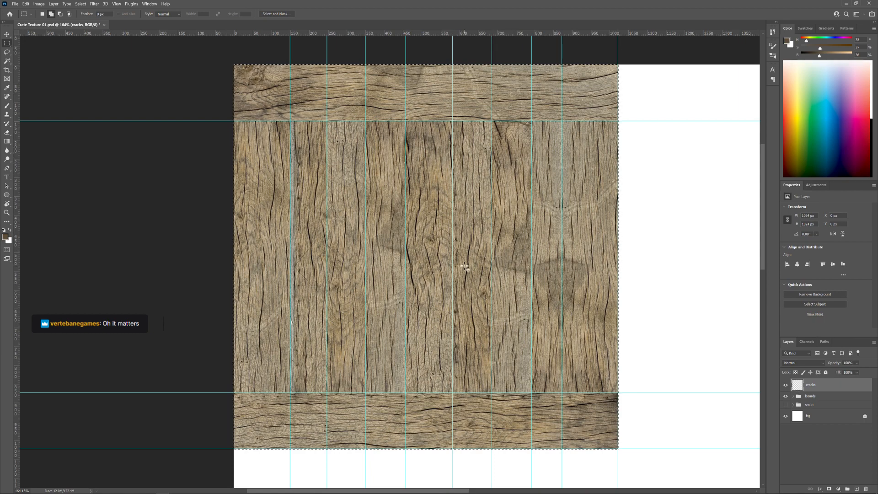
Brush straight brown cracks along both horizontal board seams and the rightmost vertical plank seam, then check them with the guides hidden
key("b")
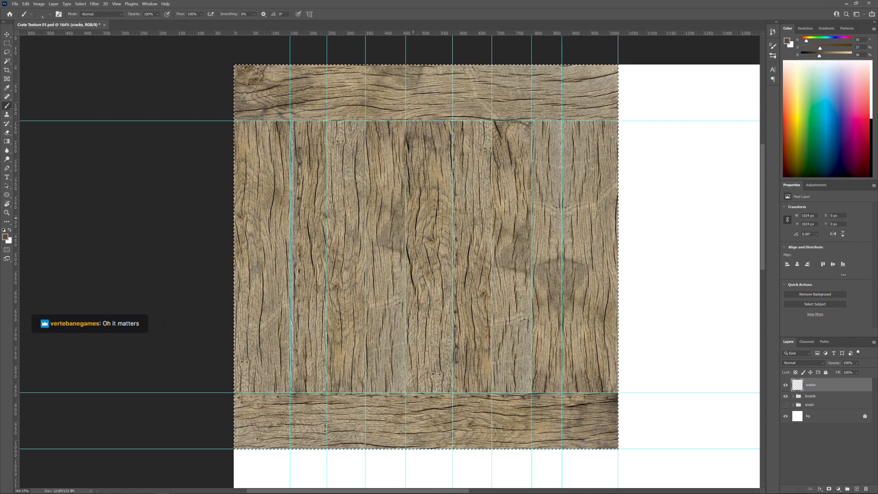
left_click(116, 4)
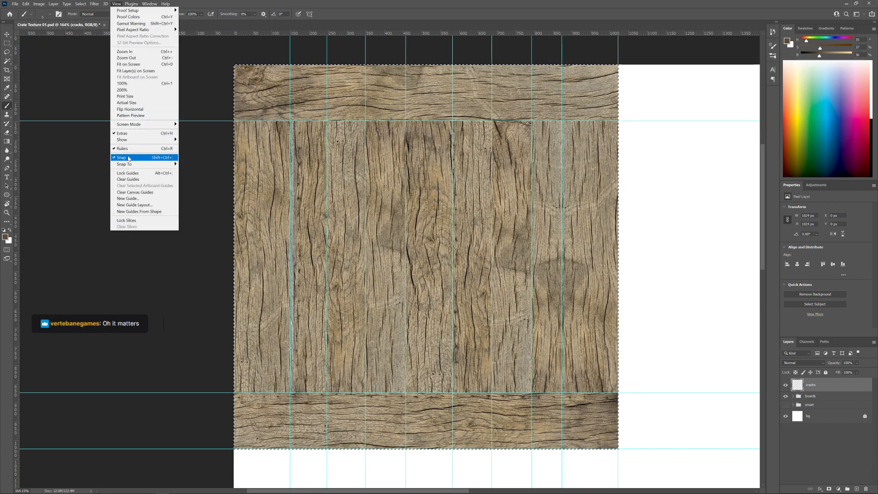
left_click(213, 106)
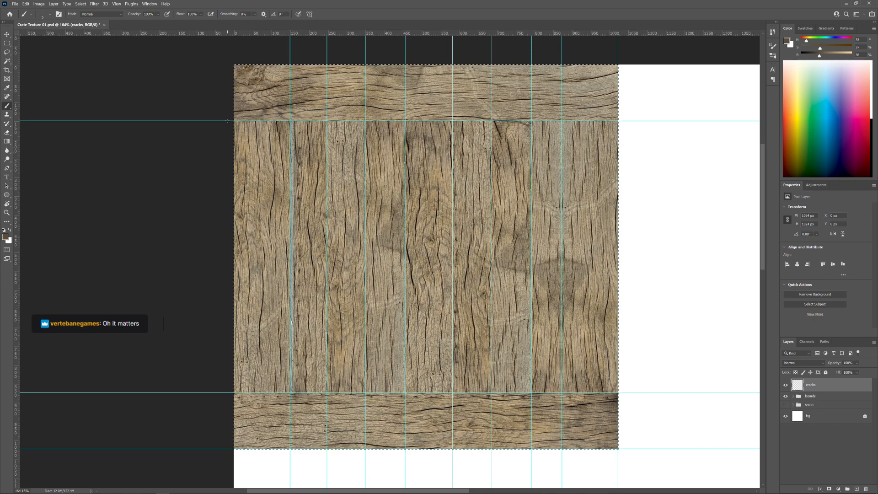
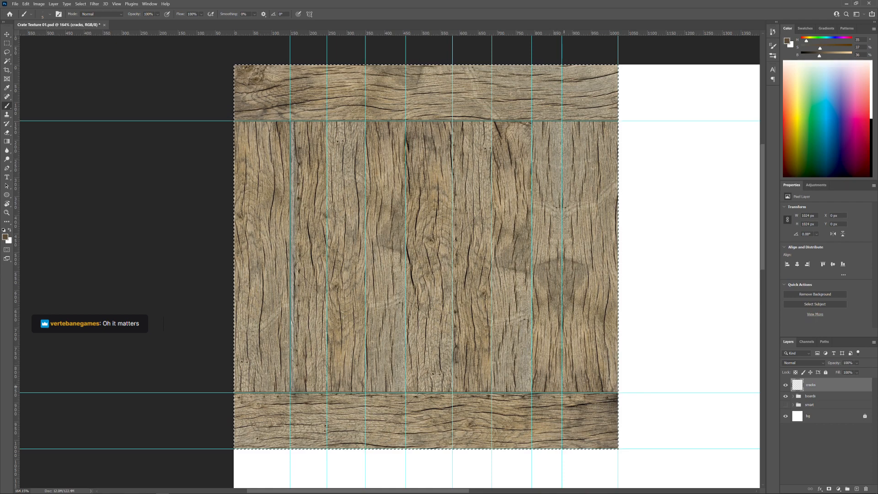
left_click_drag(563, 391, 564, 139)
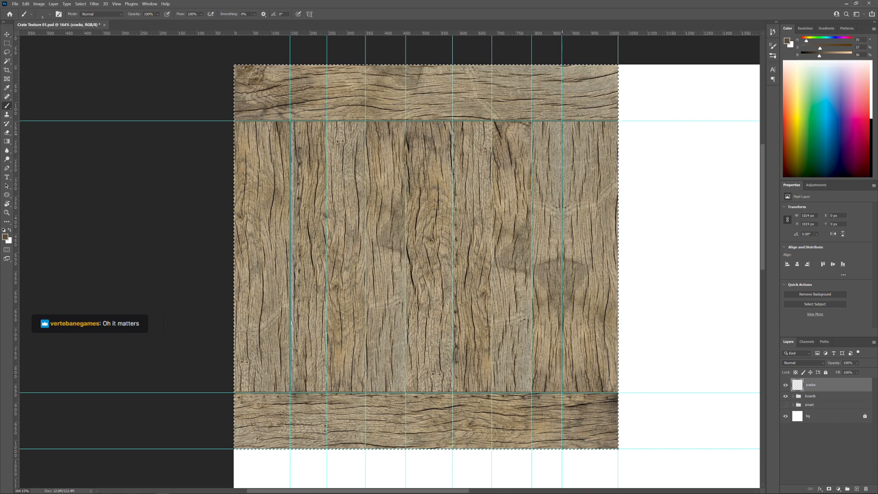
left_click_drag(562, 154, 562, 276)
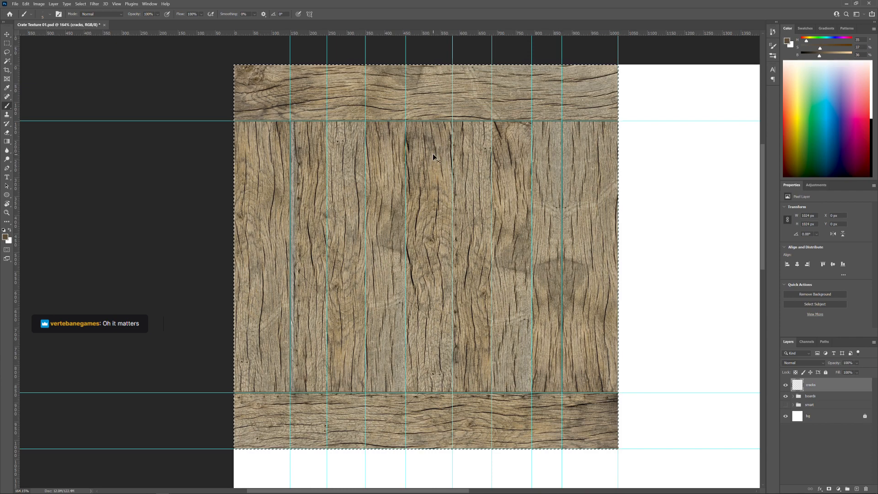
key("ctrl+semicolon")
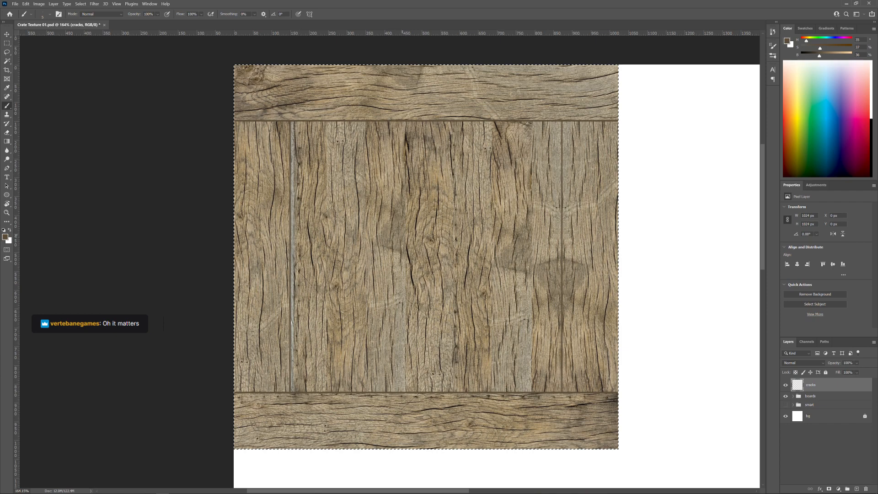
key("ctrl+semicolon")
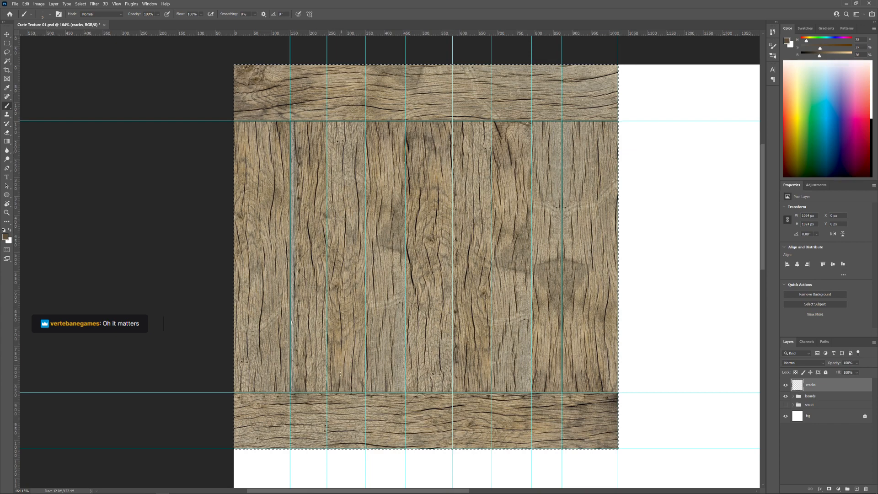
Paint brown cracks along the remaining vertical plank seams from the top board to the bottom board, then hide the guides
left_click_drag(327, 321, 327, 129)
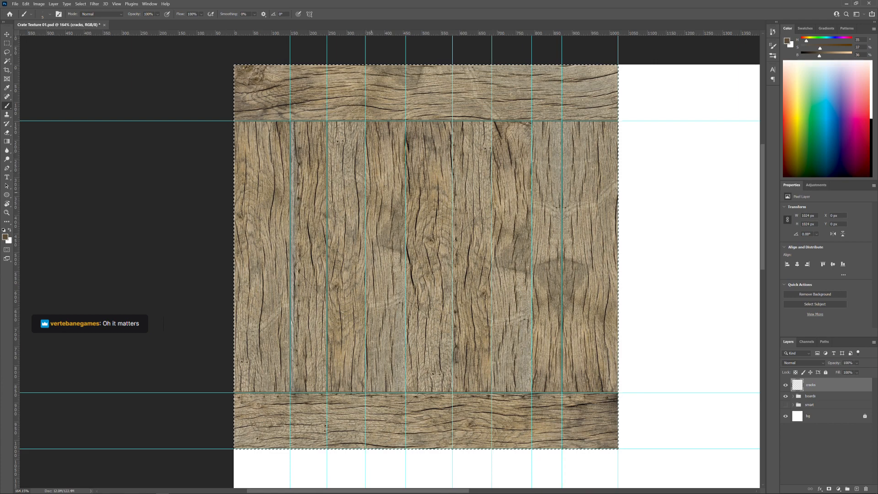
left_click_drag(365, 124, 364, 347)
left_click(366, 391, "shift")
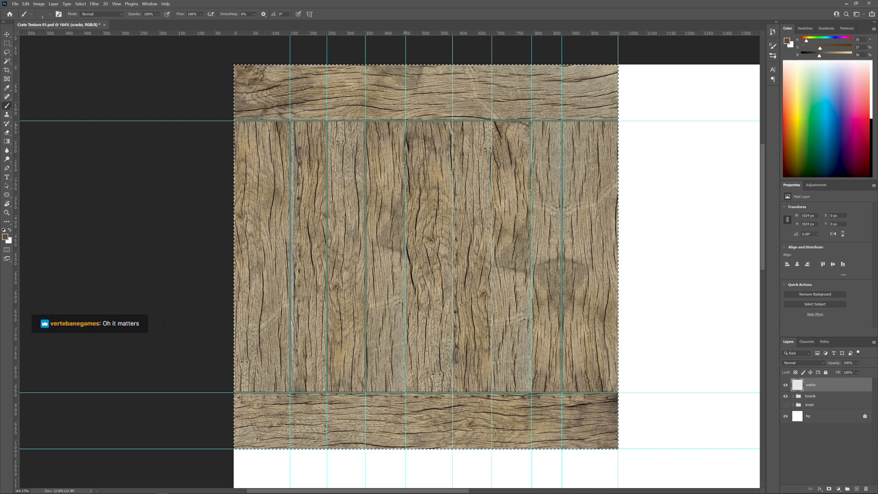
left_click_drag(405, 124, 409, 318)
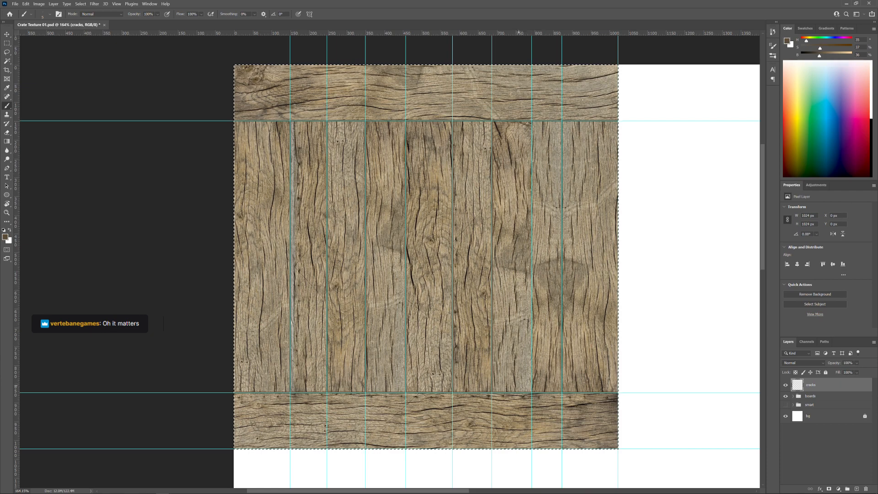
left_click_drag(532, 391, 527, 171)
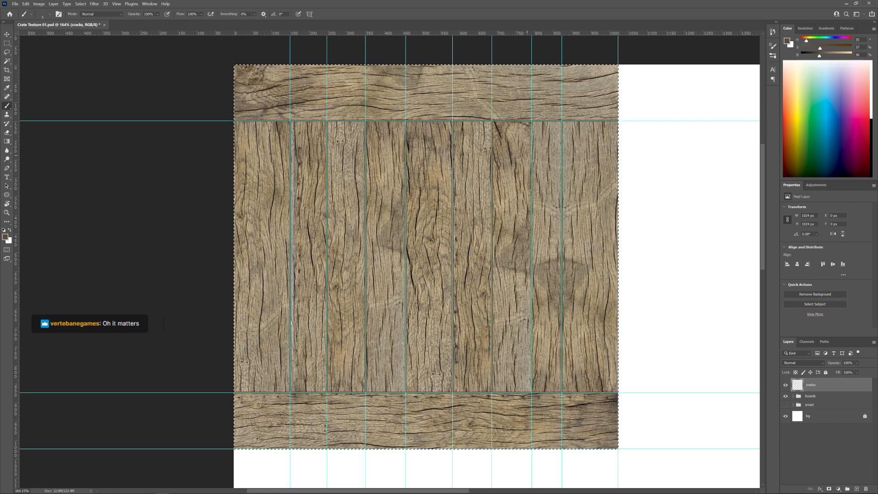
left_click_drag(530, 125, 532, 343)
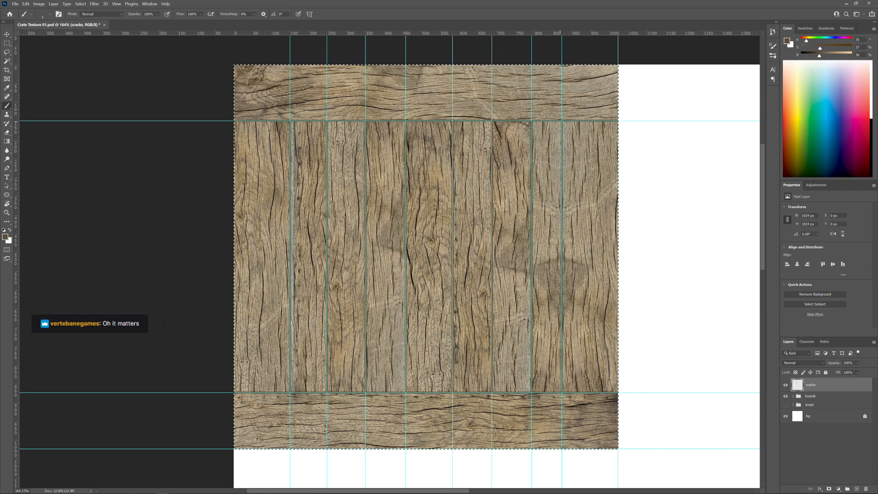
key("ctrl+semicolon")
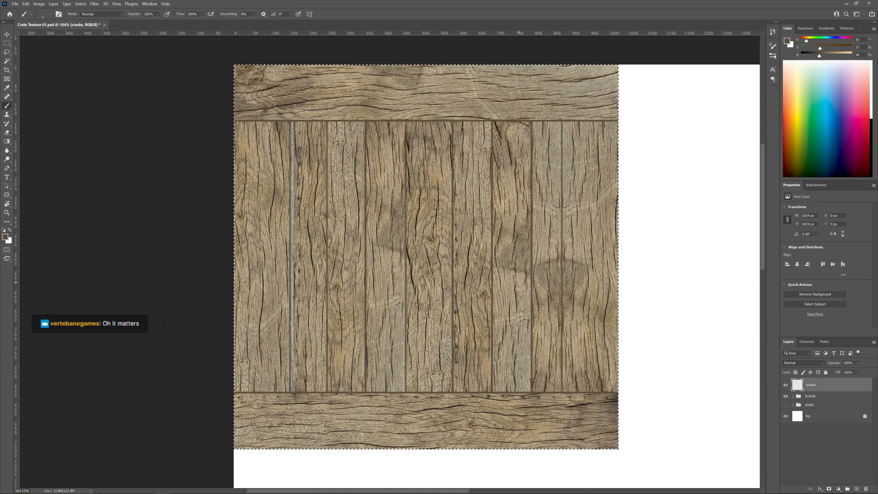
Blend the cracks layer with Multiply at 91% opacity after trying Color Burn
left_click(812, 362)
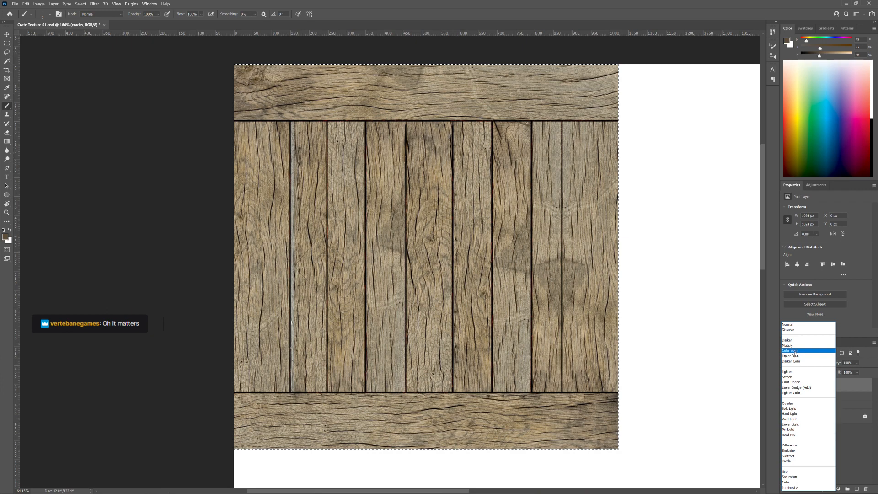
left_click(795, 352)
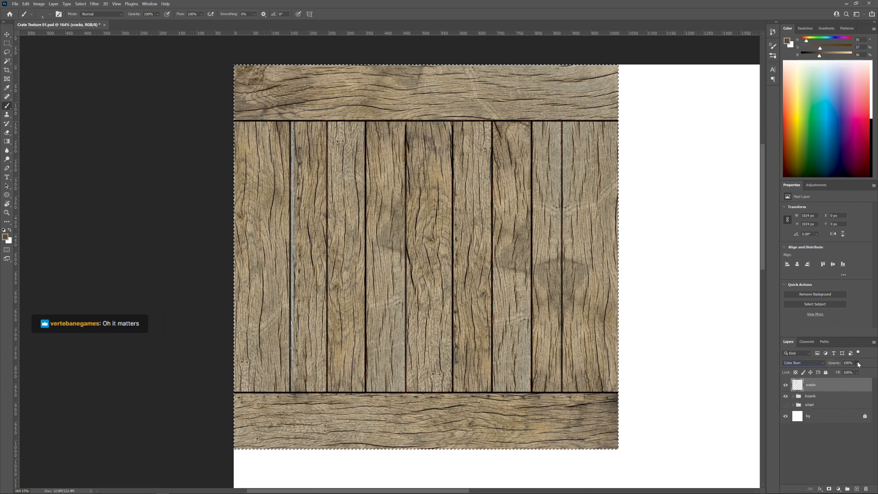
left_click(858, 364)
left_click_drag(870, 372, 860, 374)
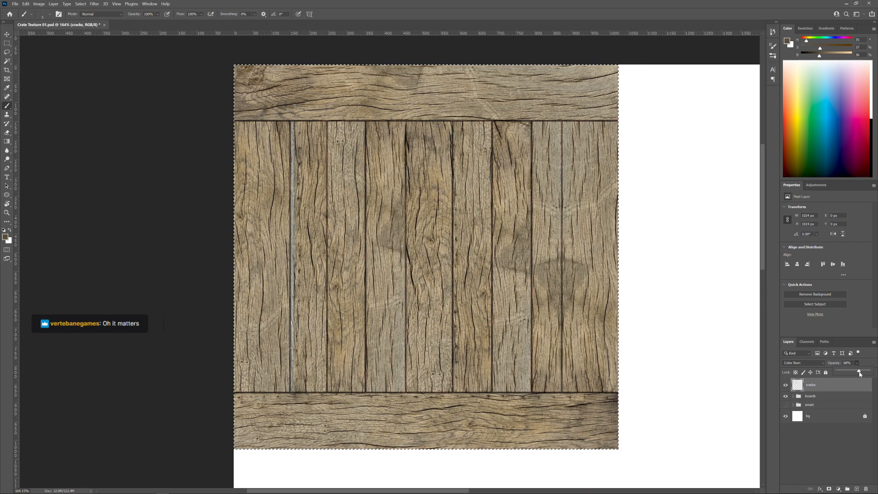
left_click_drag(860, 374, 867, 373)
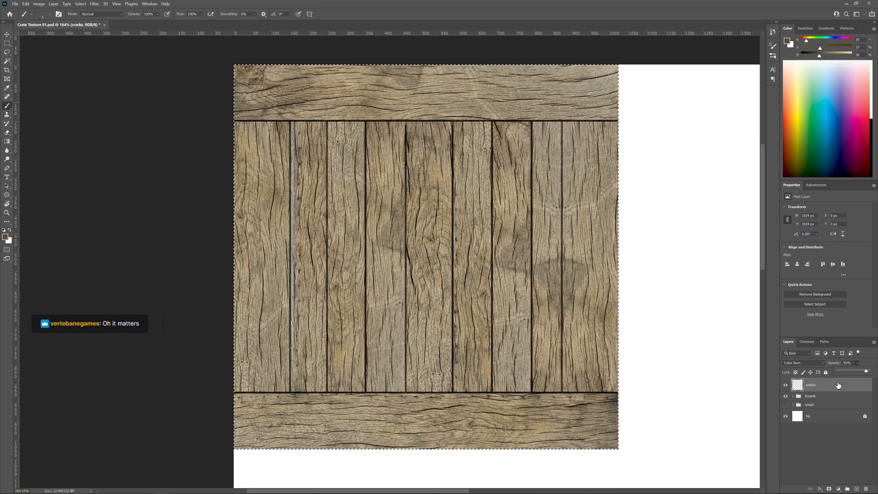
left_click(819, 362)
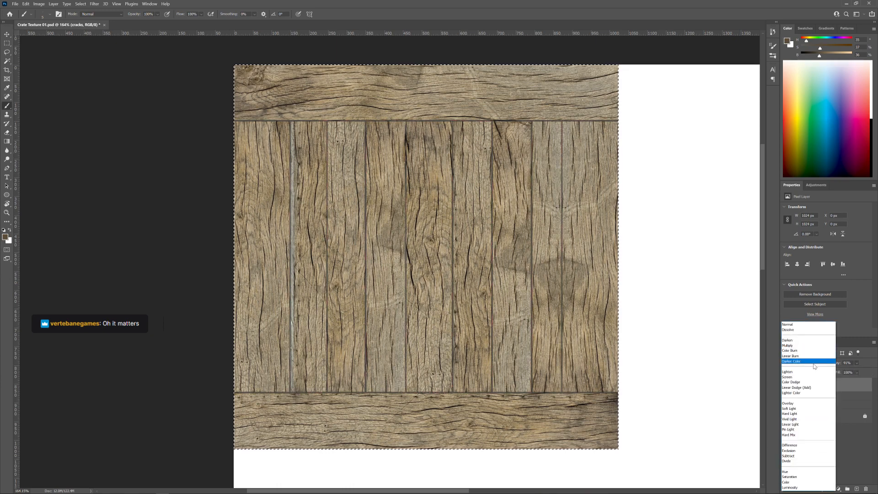
left_click(792, 346)
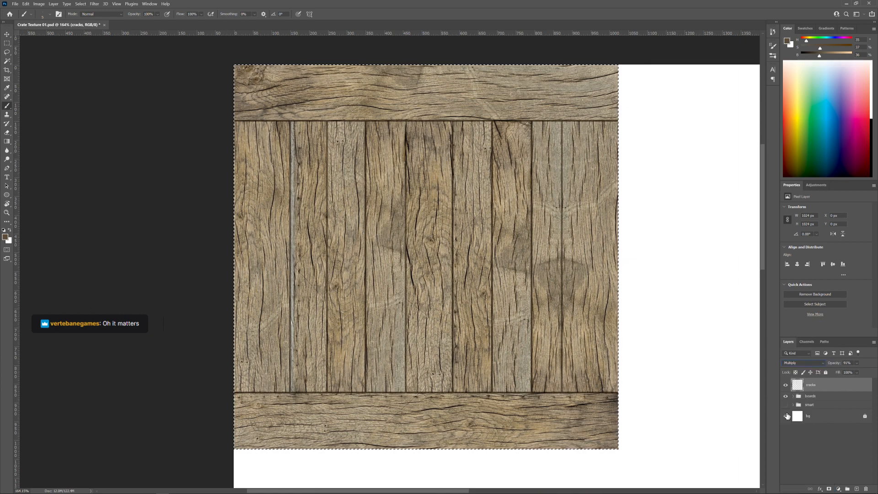
Add a new layer above cracks and choose the dg main pressure brush from the Favorites presets
left_click(857, 489)
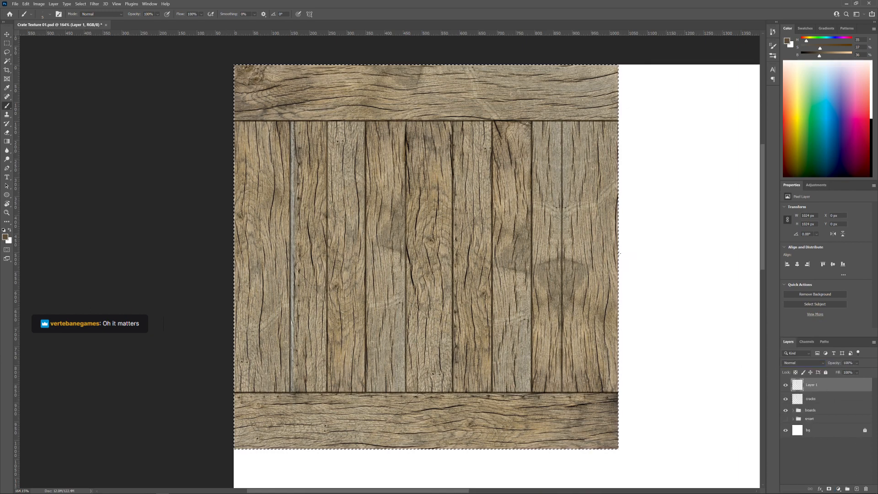
right_click(533, 234)
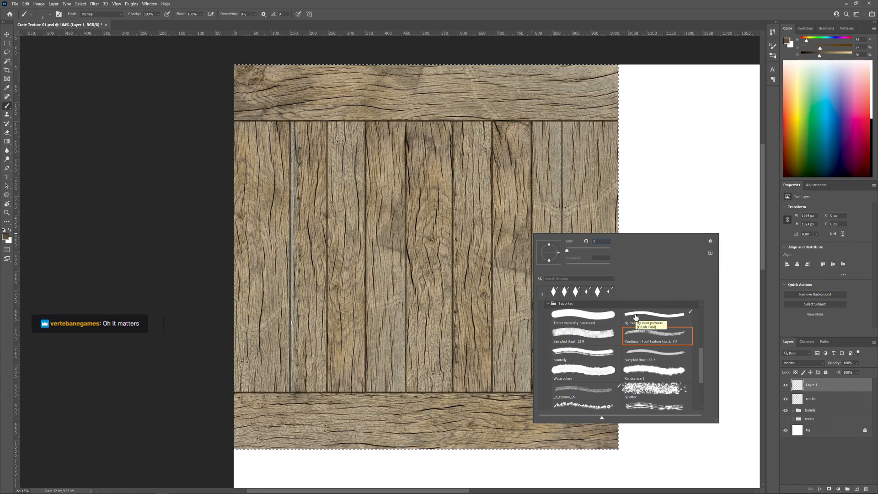
left_click(636, 316)
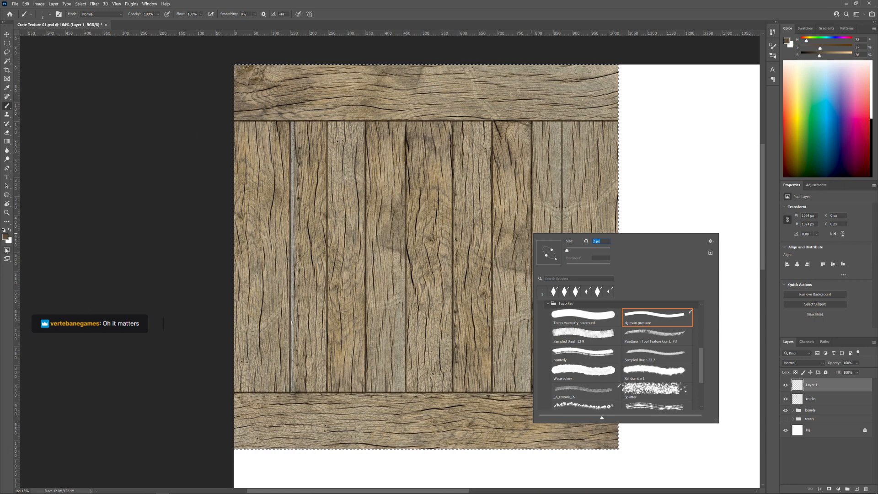
left_click(213, 113)
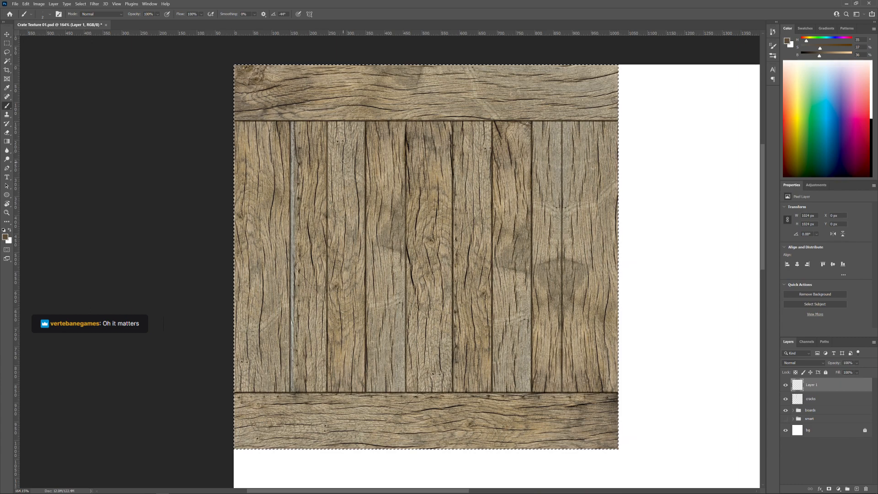
Choose the 2 px Hard Round brush from the General Brushes and paint thin brown lines along the board seams on the new layer
right_click(344, 162)
scroll(440, 271, "up", 3)
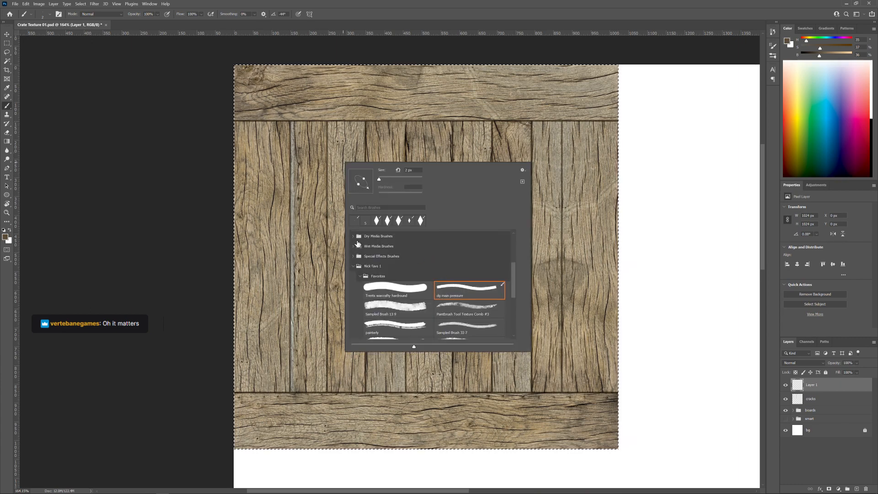
scroll(358, 244, "up", 3)
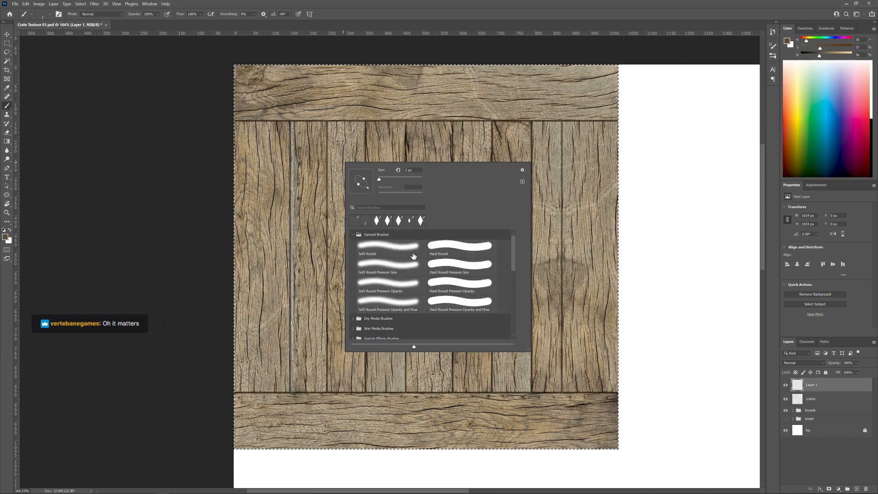
left_click(452, 249)
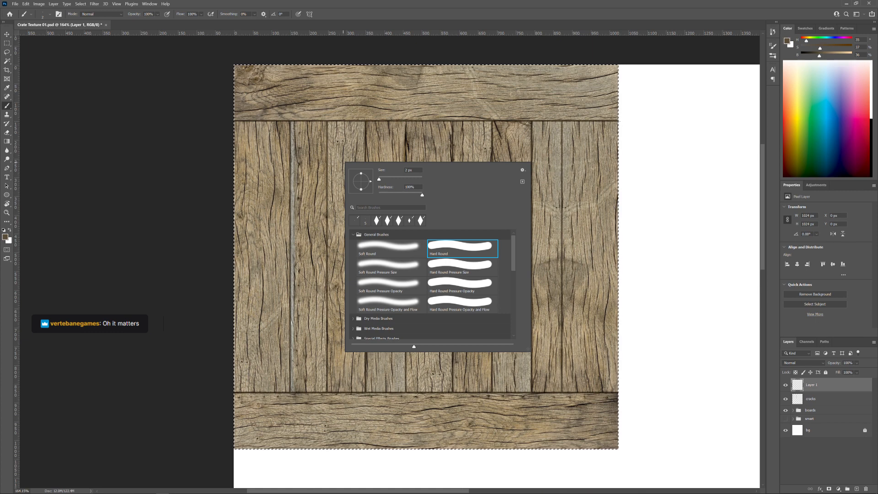
left_click(620, 121)
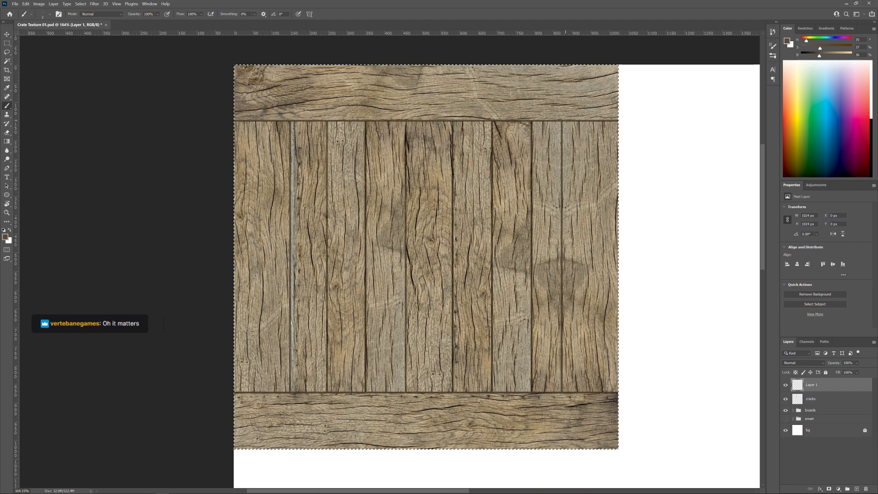
Set the new crack layer's blend mode to Color Burn and compare the planks with the layer hidden and shown
left_click(796, 363)
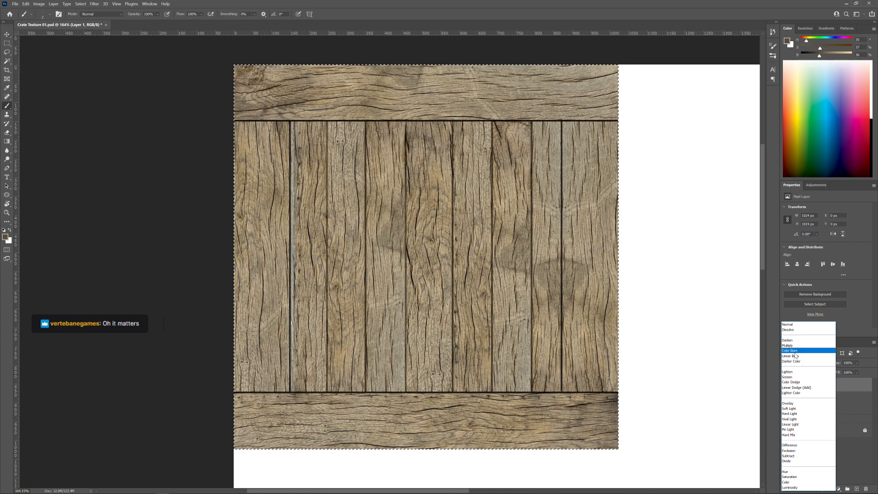
left_click(794, 352)
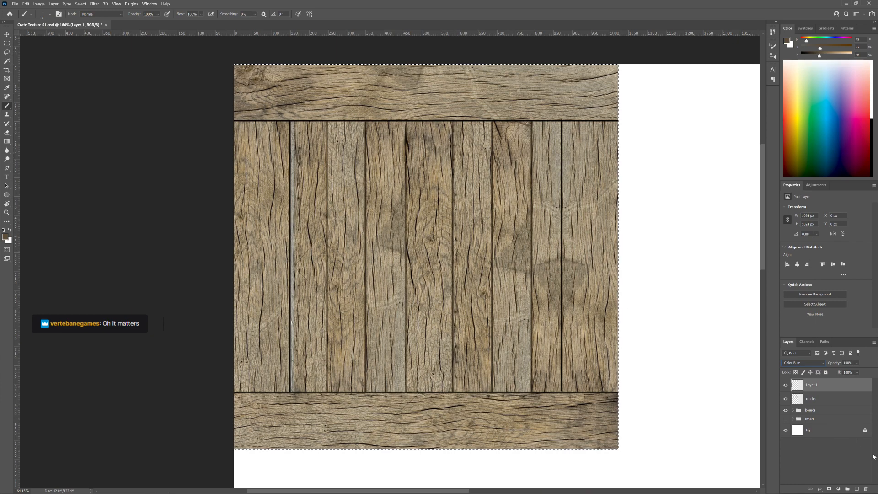
left_click(786, 385)
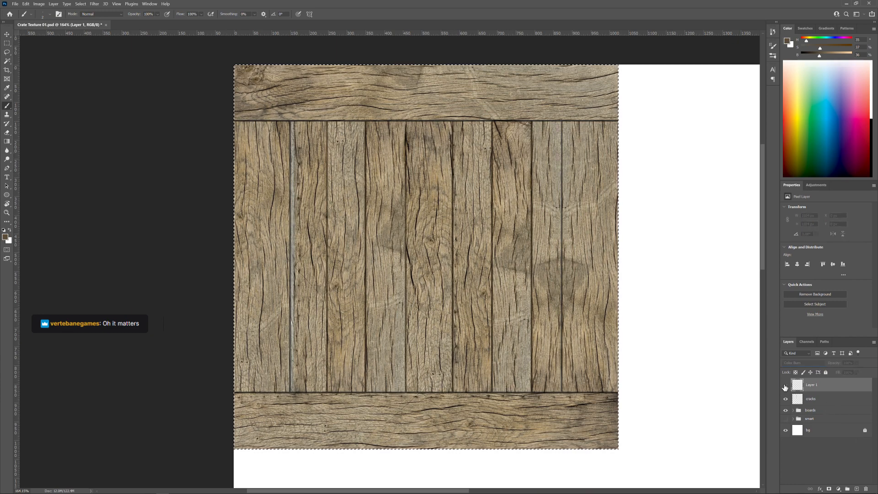
left_click(785, 385)
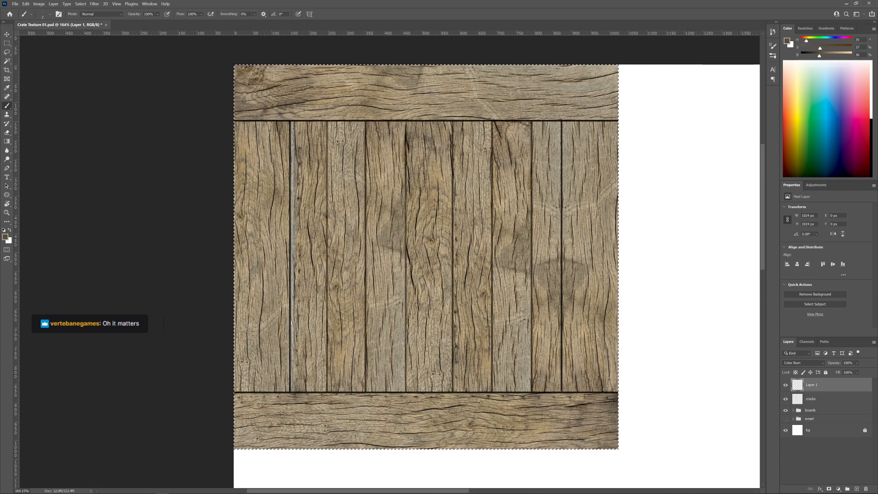
Show the guides, brush cracks along the vertical plank seams between the two horizontal boards, and hide the guides
key("ctrl+semicolon")
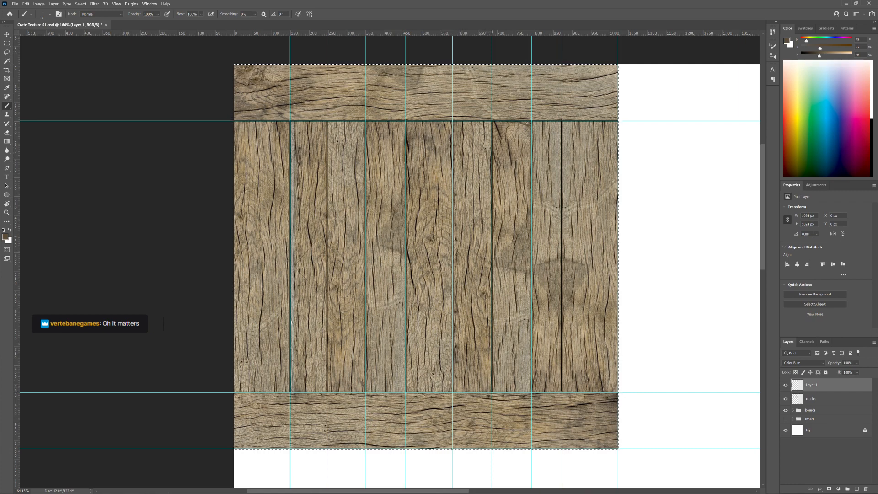
left_click_drag(492, 392, 499, 186)
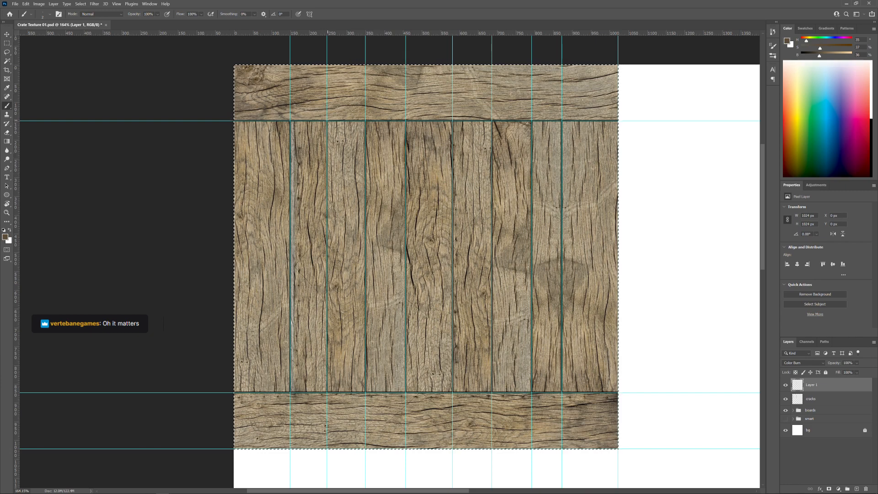
left_click_drag(327, 121, 321, 311)
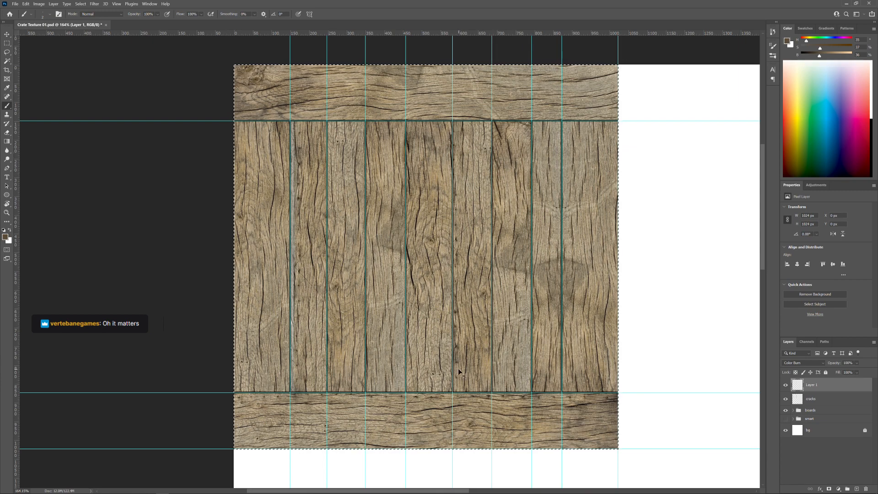
key("ctrl+semicolon")
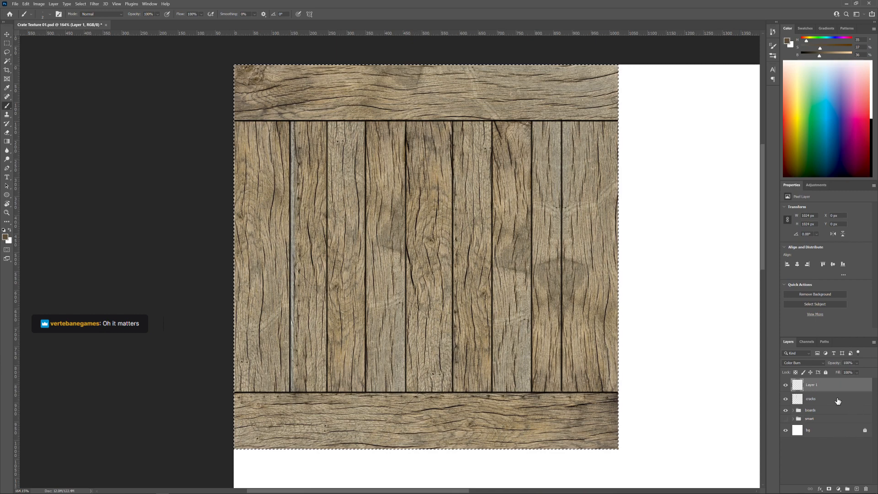
Rename the Color Burn layer cracks2
double_click(815, 385)
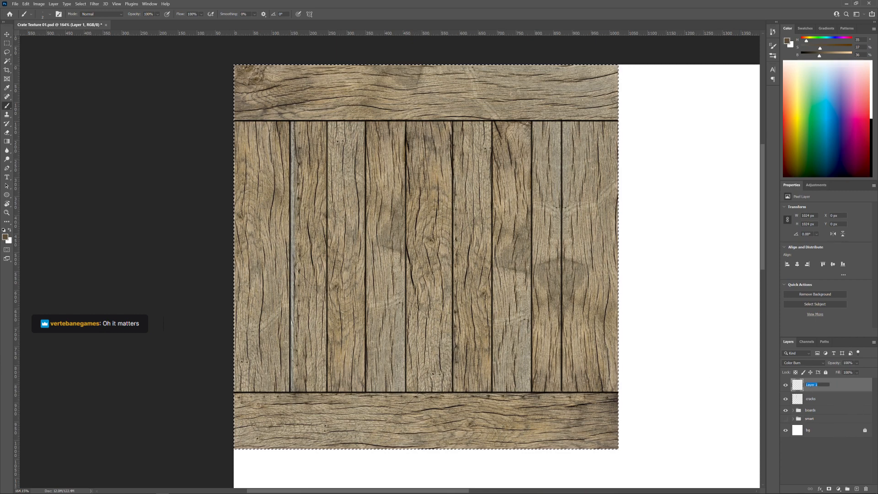
type("c")
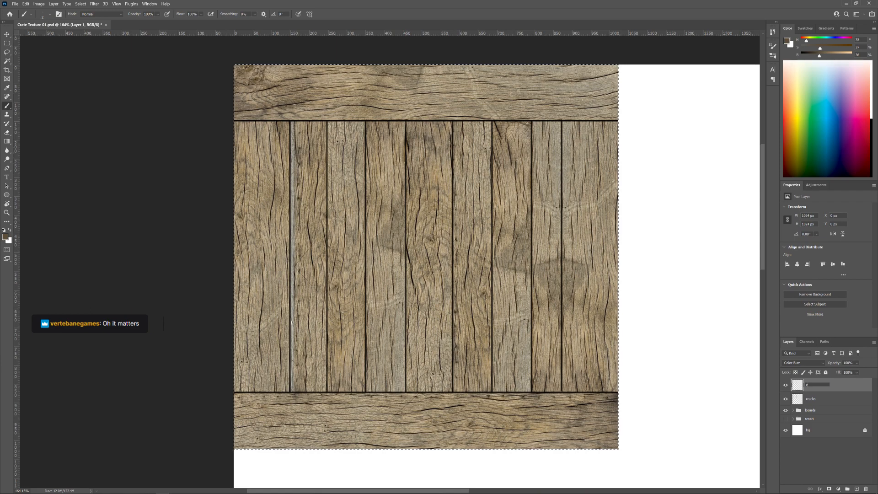
type("racks")
key("Return")
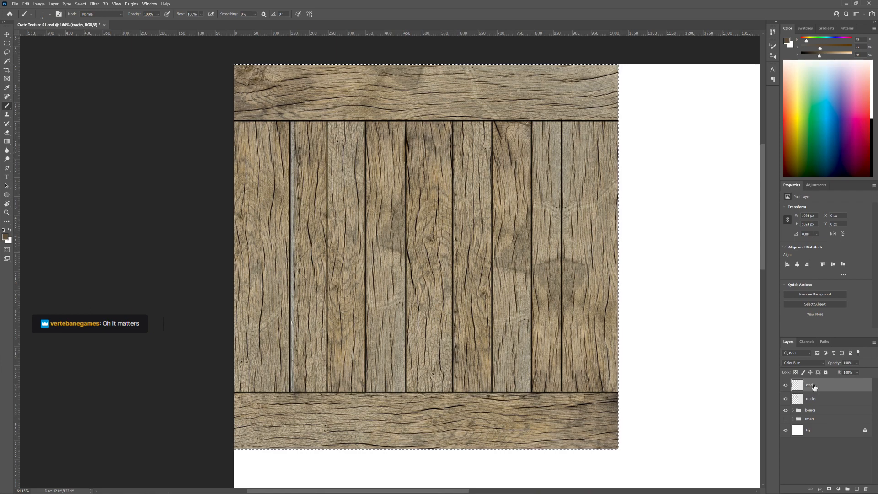
double_click(810, 385)
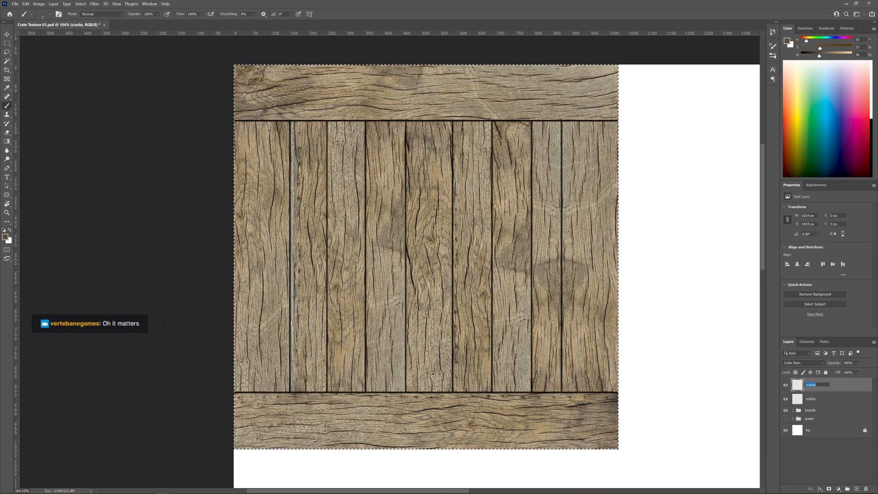
left_click(814, 385)
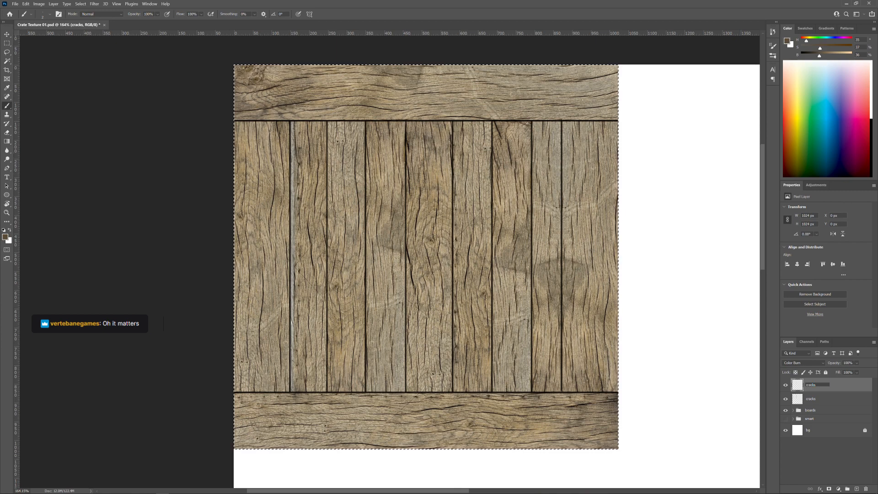
type("2")
key("Return")
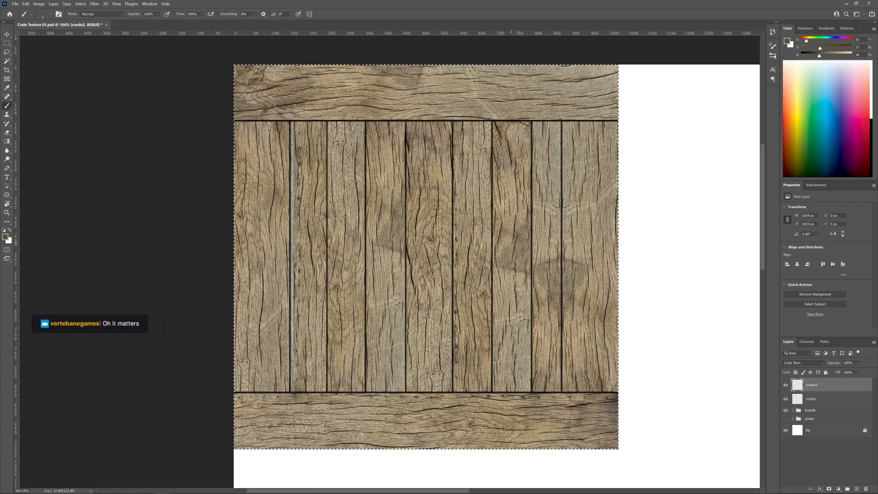
Add a new layer above cracks2 and name it mid shadow
left_click(855, 489)
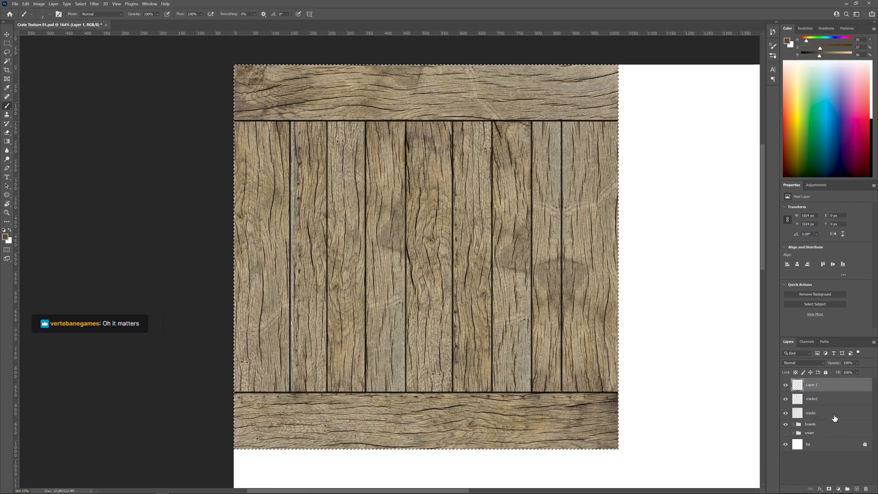
double_click(812, 385)
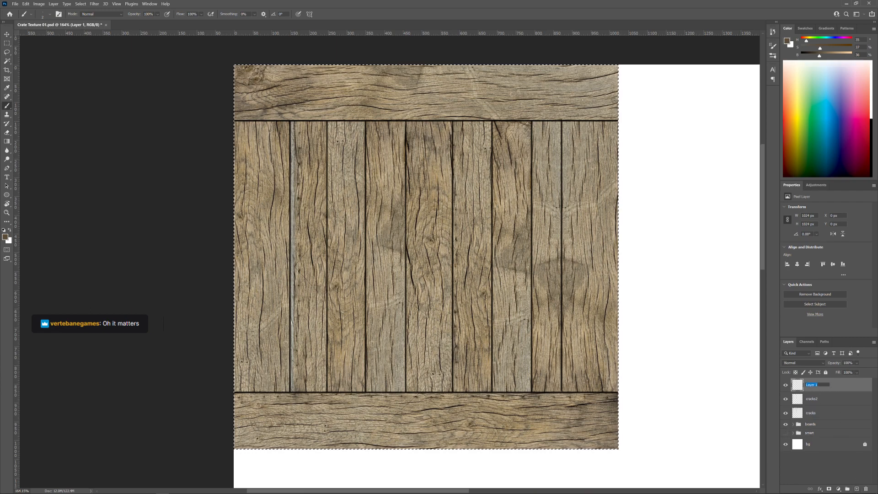
type("mid shadow")
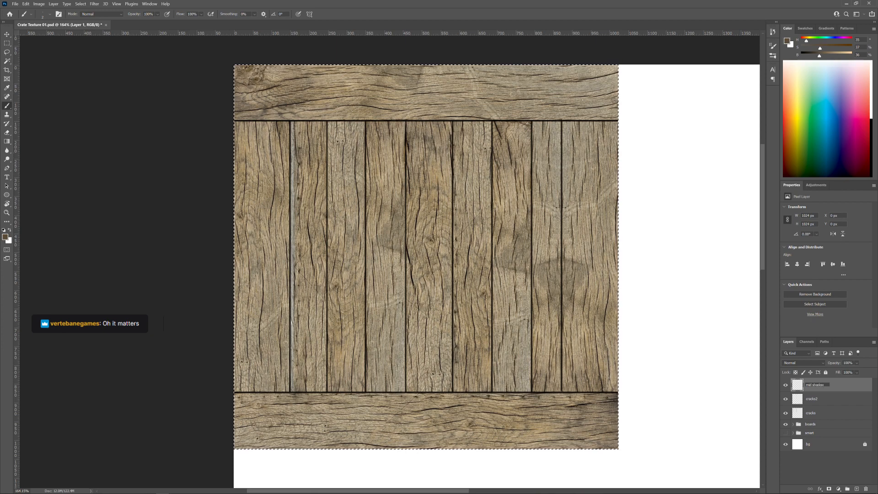
key("Return")
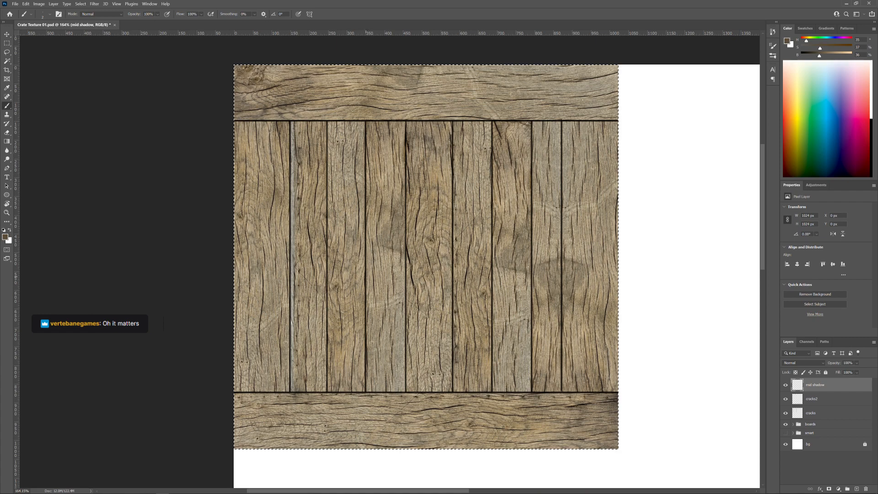
Show the guides and try to marquee the square of inner planks between the outer vertical planks
key("ctrl+semicolon")
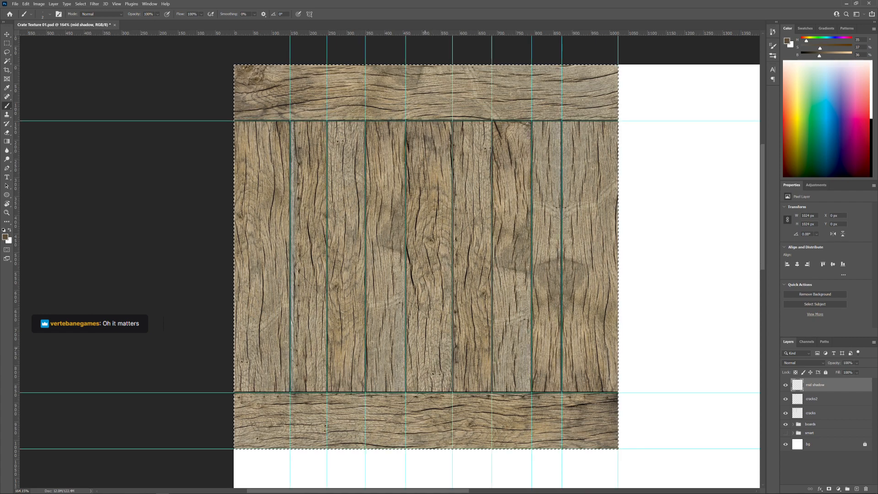
key("m")
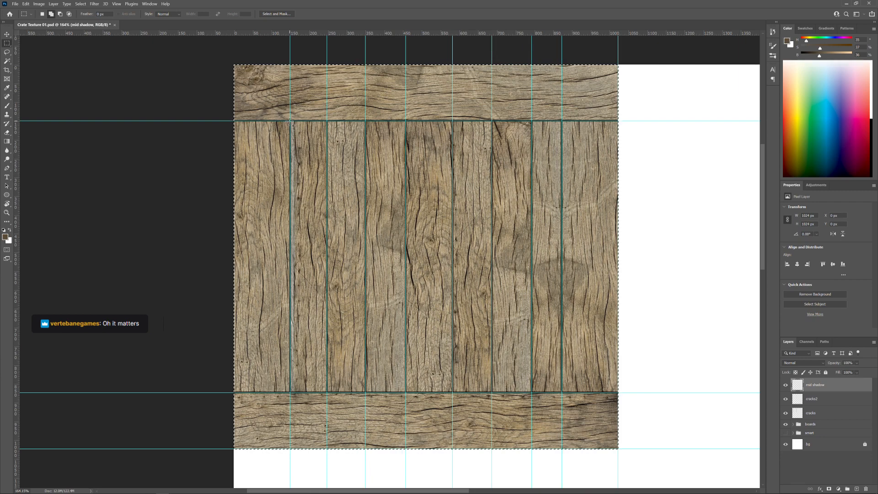
left_click_drag(289, 121, 561, 392)
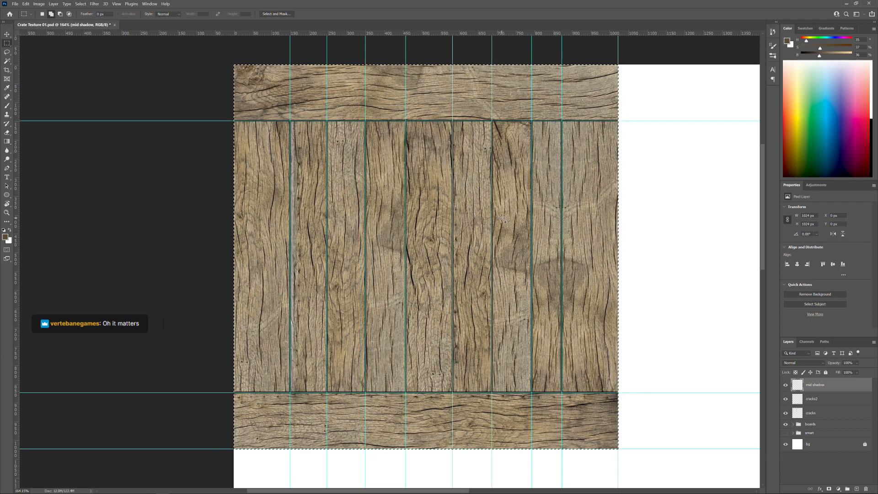
Switch to the Paint Bucket with white as the foreground color, try filling the current selection, and undo the fill
key("g")
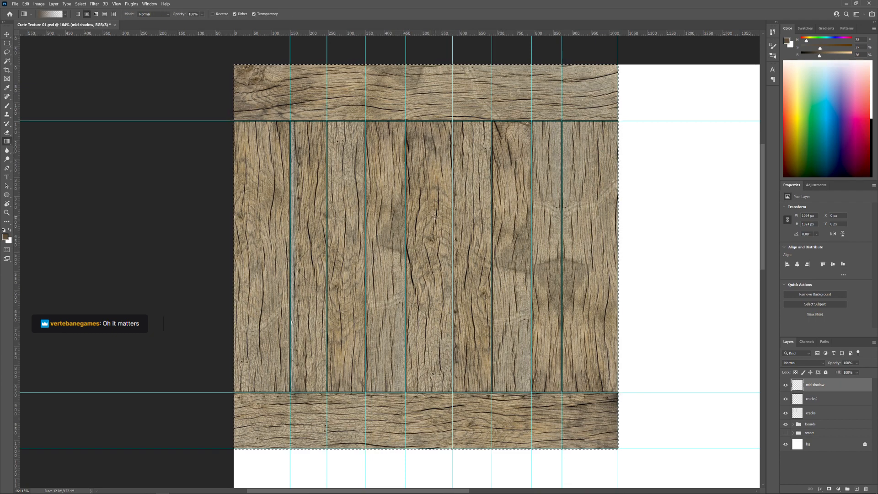
right_click(9, 144)
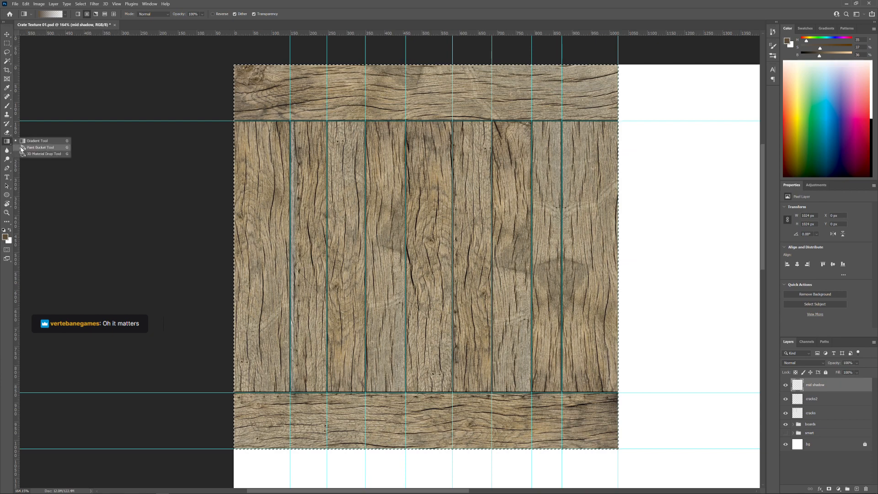
left_click(29, 148)
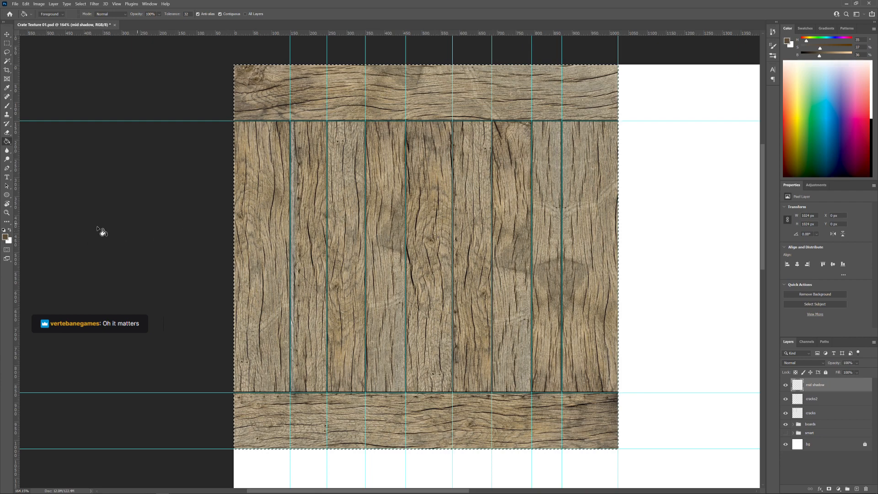
left_click(3, 230)
left_click(9, 230)
left_click(435, 248)
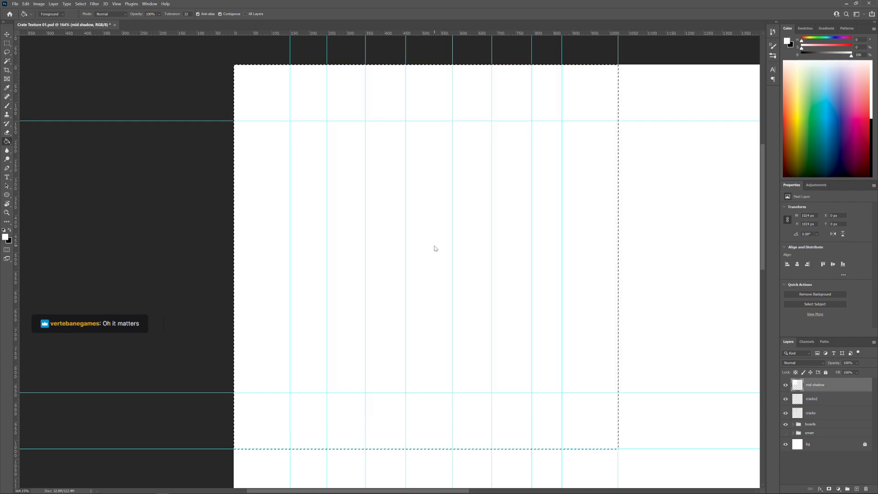
key("ctrl+z")
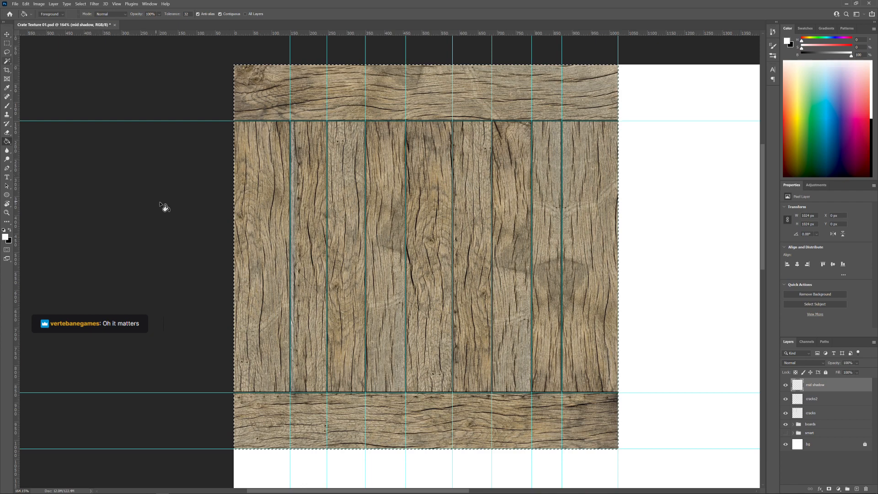
Replace the selection with a 724 px square marquee over the inner planks and fill it with white on the mid shadow layer
key("m")
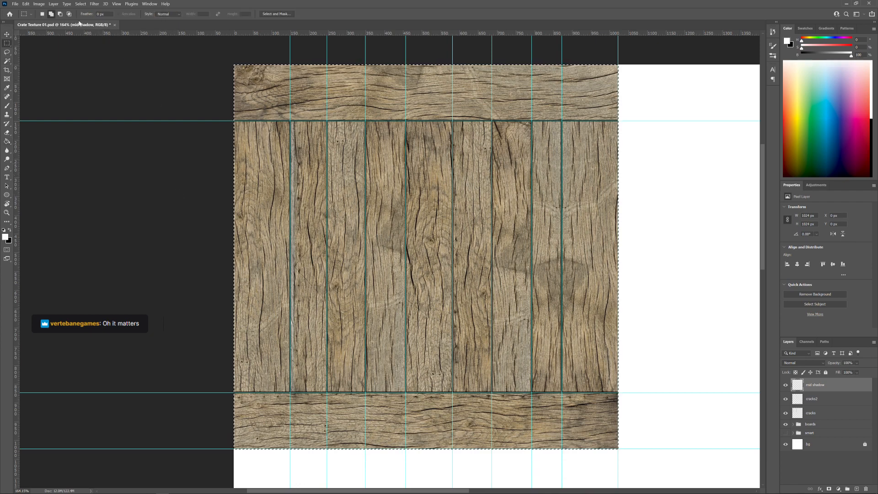
key("ctrl+d")
left_click_drag(289, 121, 473, 314)
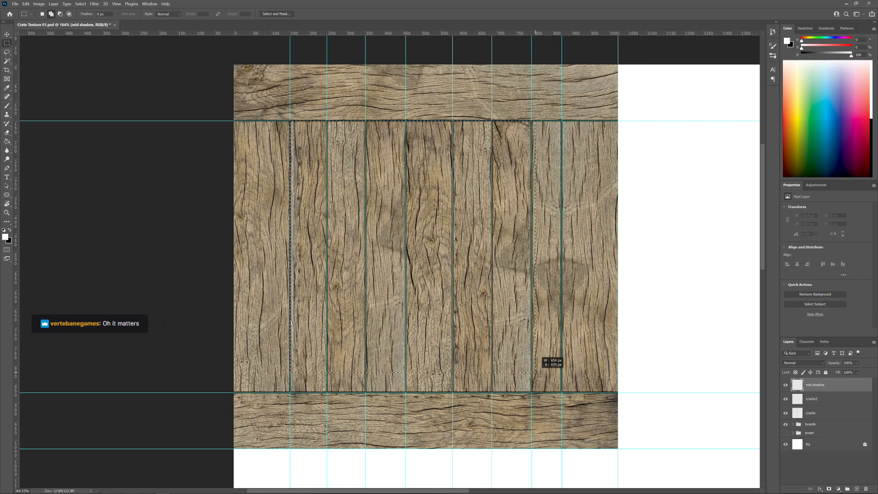
left_click_drag(540, 378, 561, 393)
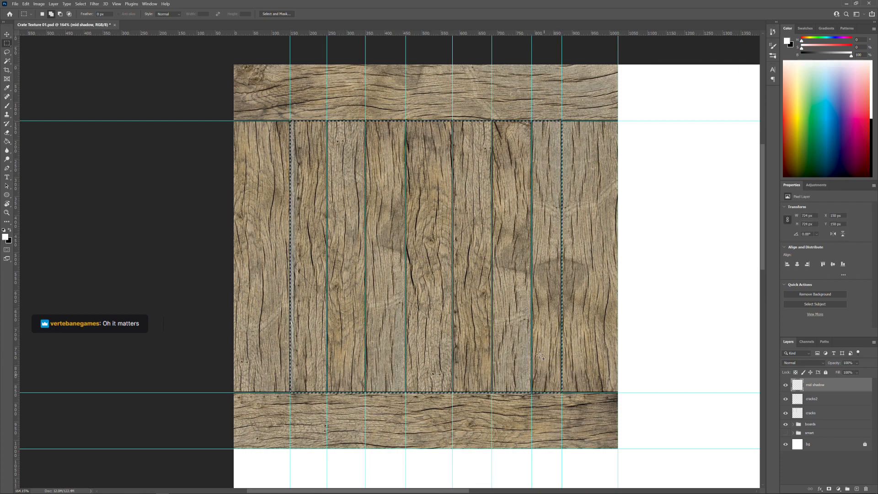
key("g")
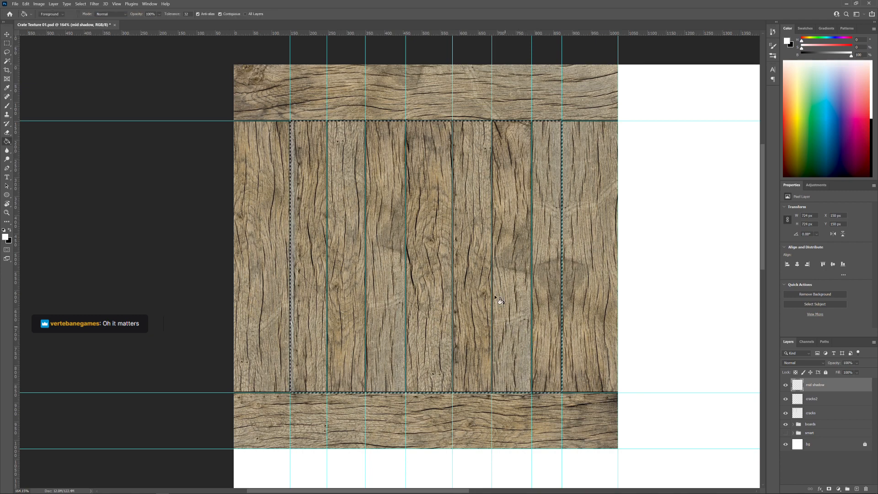
left_click(455, 283)
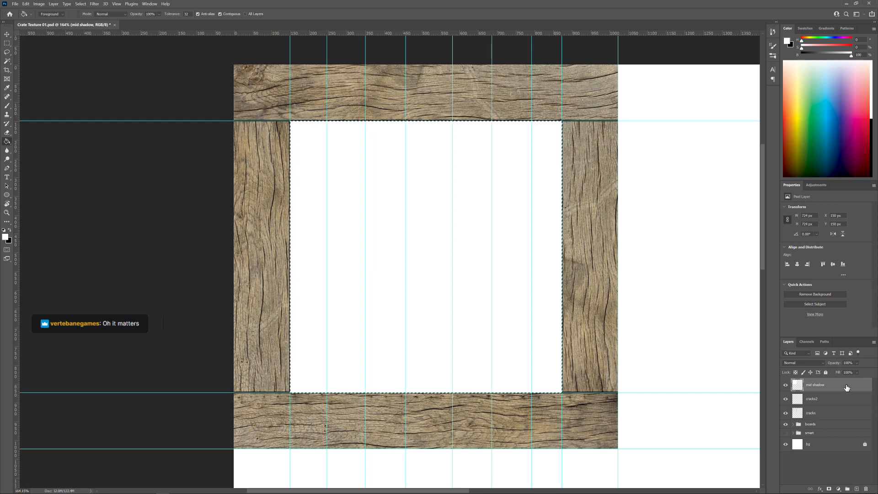
Open the layer style settings of the mid shadow layer and enable Inner Shadow
key("space")
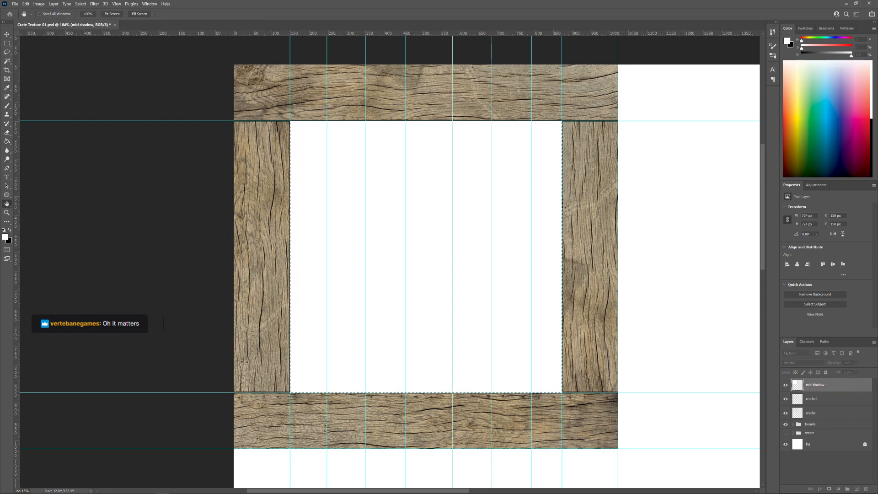
left_click_drag(413, 311, 494, 145)
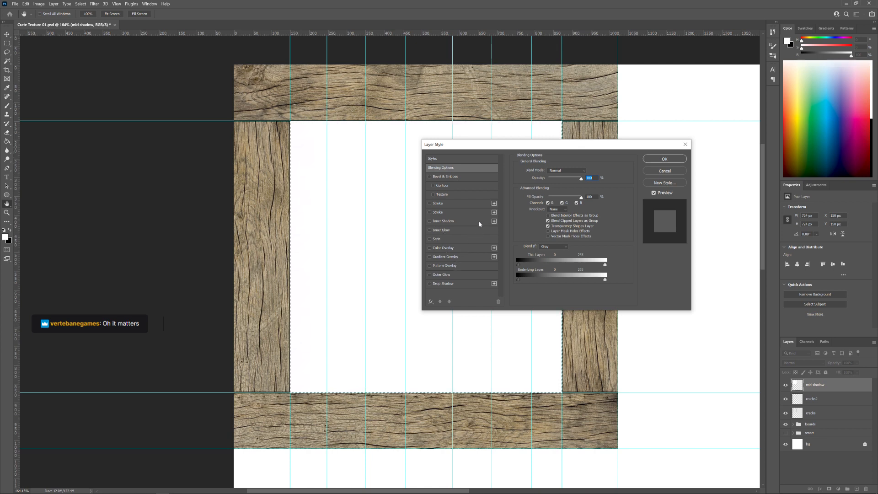
left_click(430, 221)
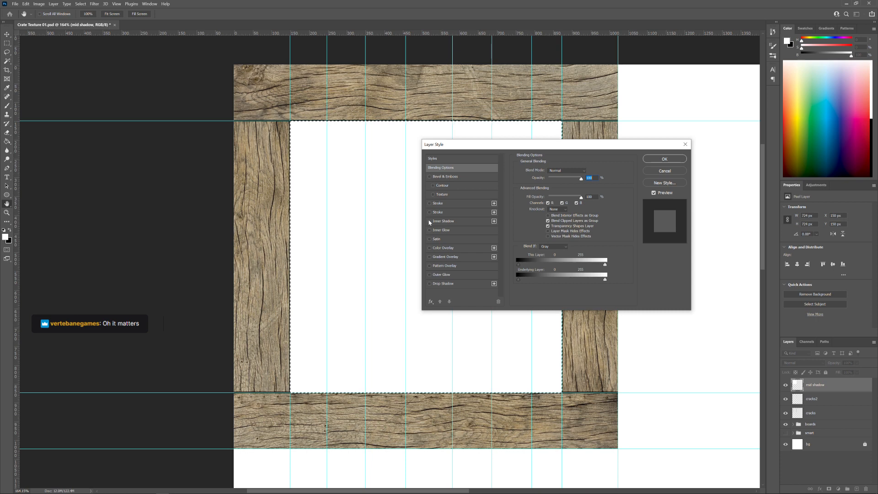
Add an Inner Shadow effect to the mid shadow layer with its angle set to 135° and apply the layer style
left_click(452, 222)
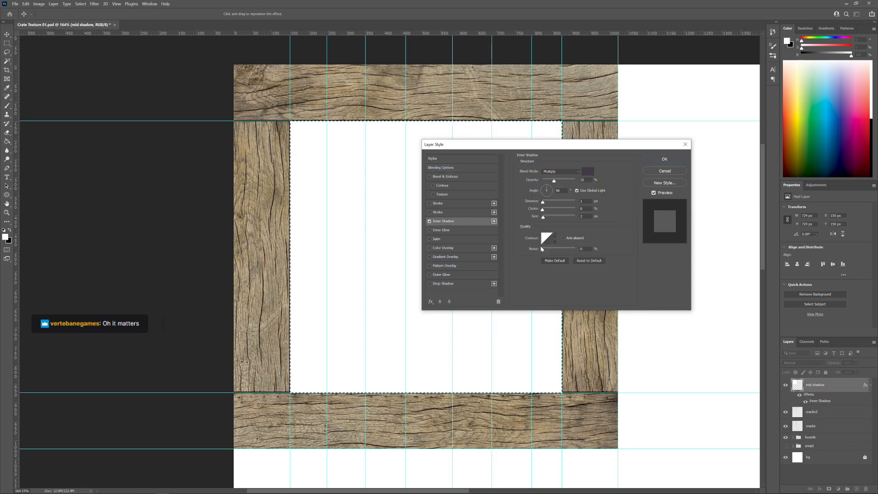
double_click(558, 191)
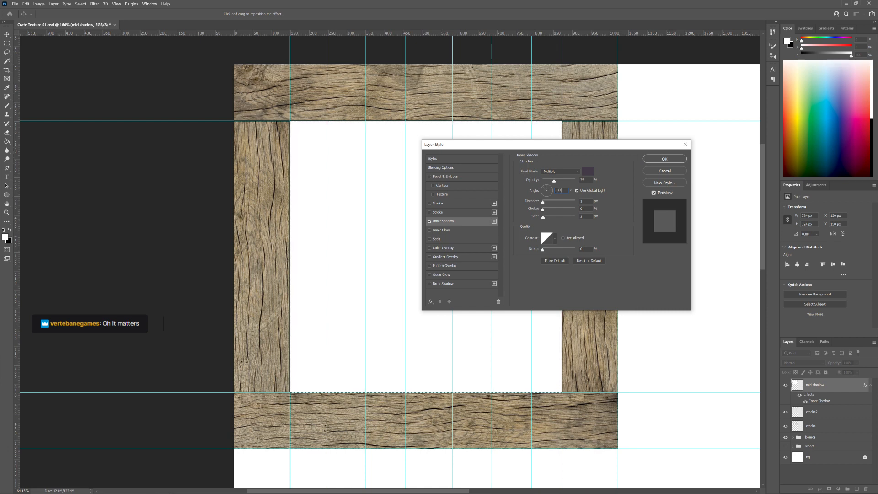
type("135")
key("Return")
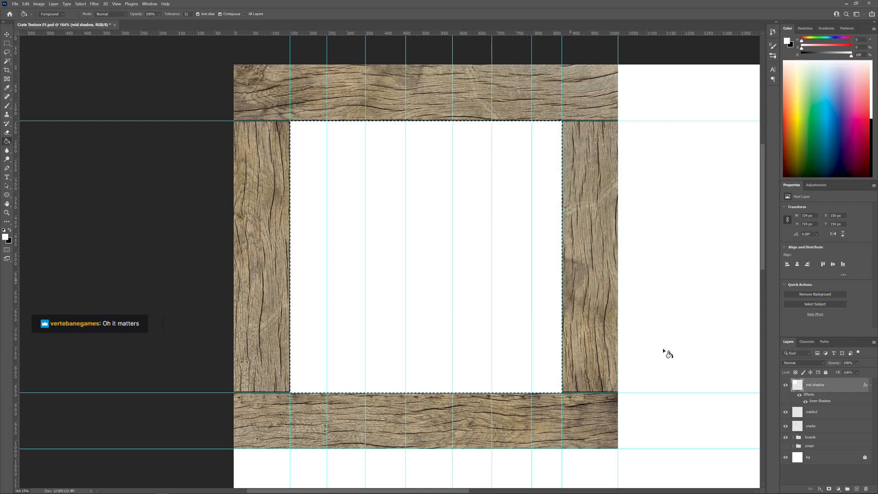
Reopen the mid shadow layer's Inner Shadow settings and change the shadow colour to a darker, near-black purple
double_click(862, 386)
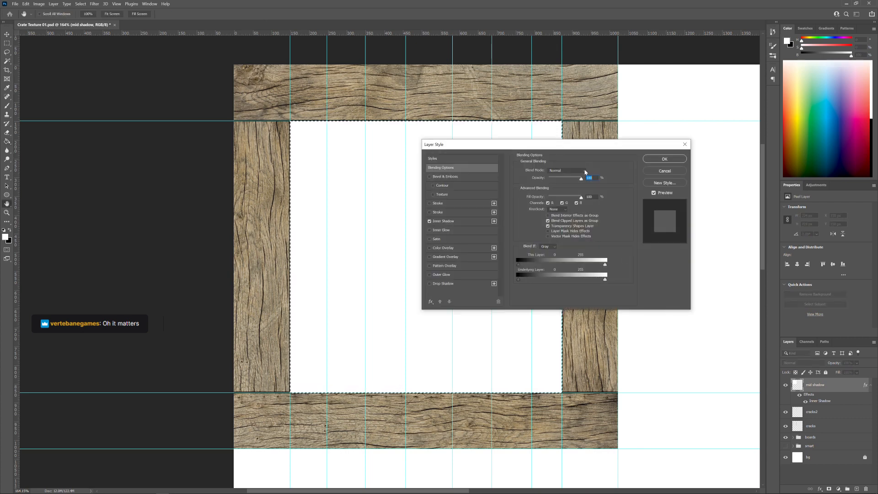
left_click(457, 222)
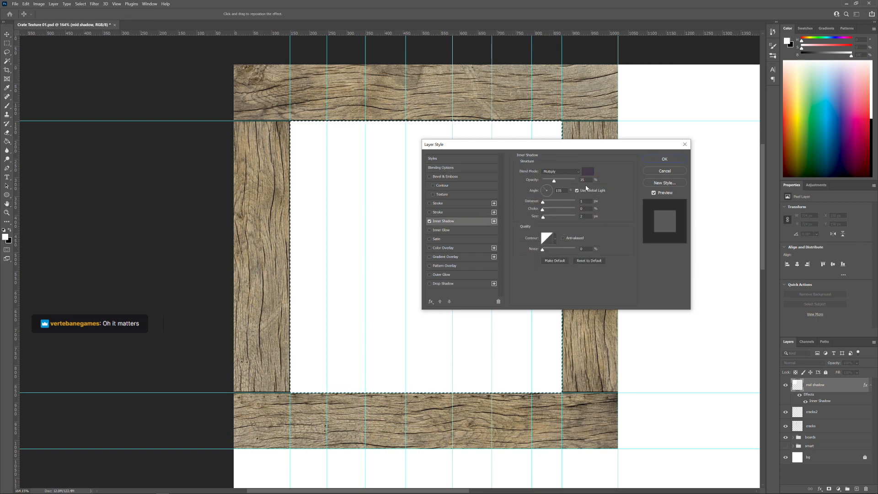
left_click(589, 173)
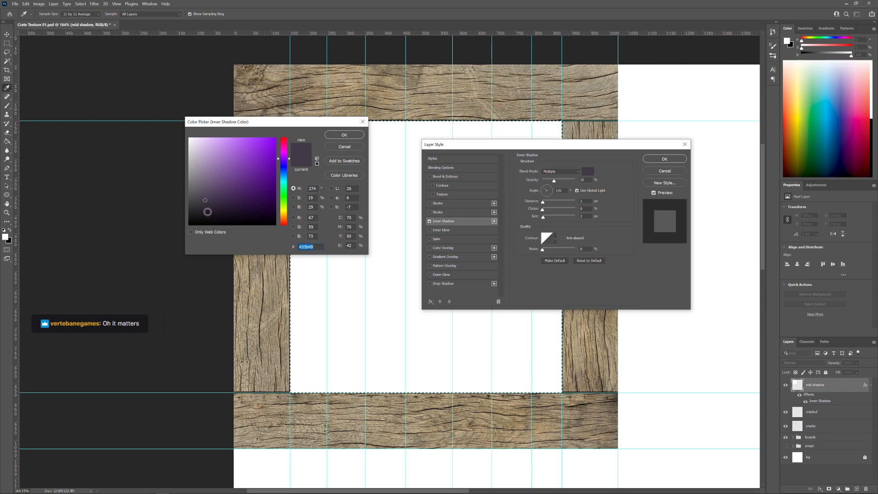
left_click(208, 212)
left_click(344, 136)
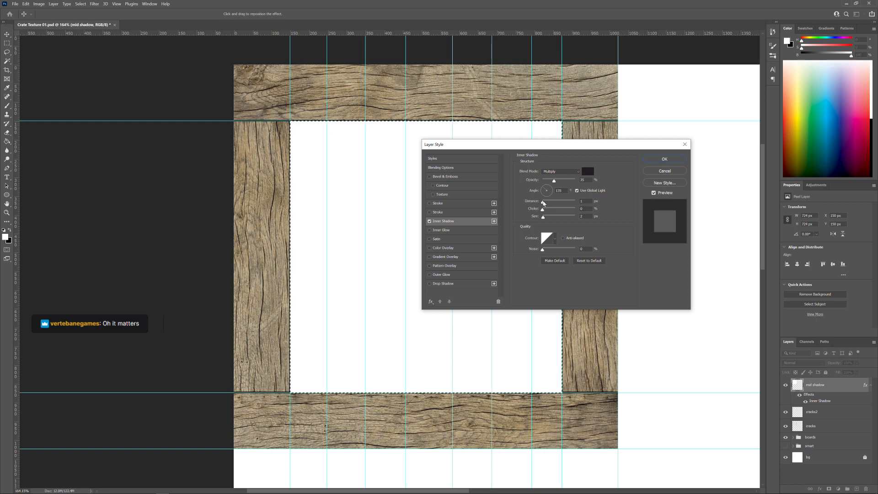
Set the inner shadow's distance to 16 px, choke to 17%, size to 16 px and opacity to 44%
left_click_drag(543, 203, 547, 204)
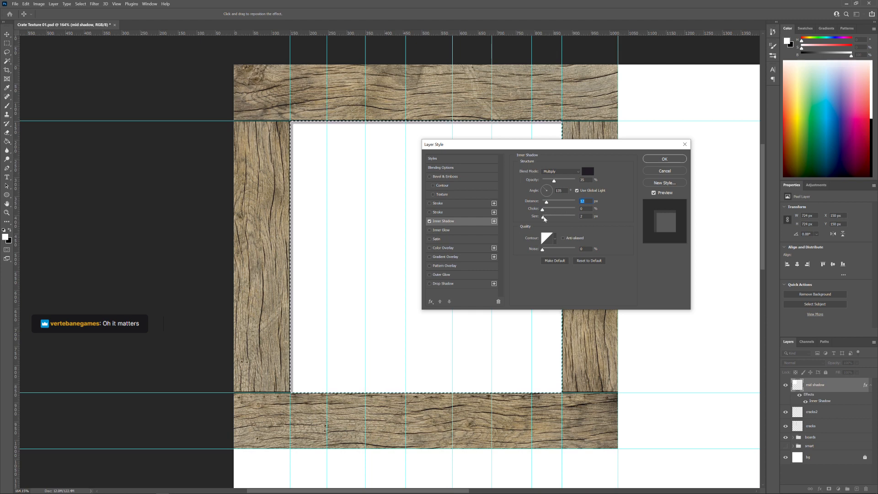
left_click_drag(545, 218, 546, 219)
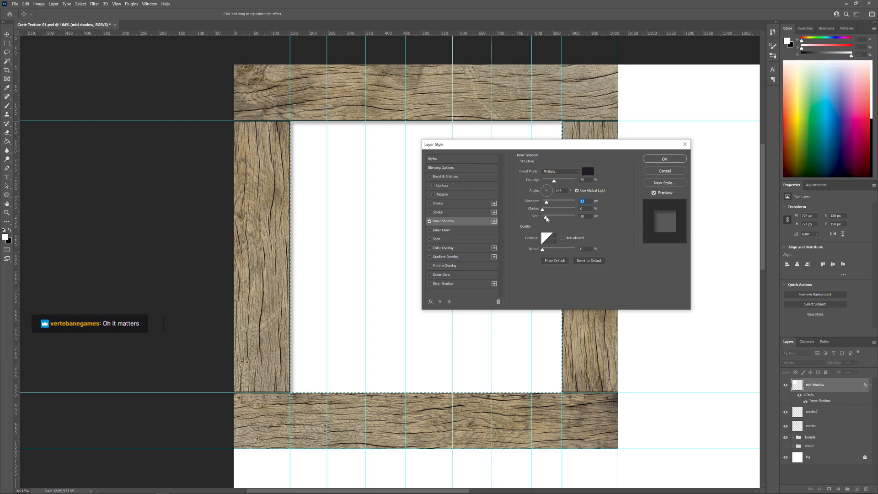
left_click(547, 219)
mouse_move(542, 210)
left_mouse_down()
mouse_move(557, 210)
mouse_move(548, 213)
mouse_move(549, 205)
left_mouse_up()
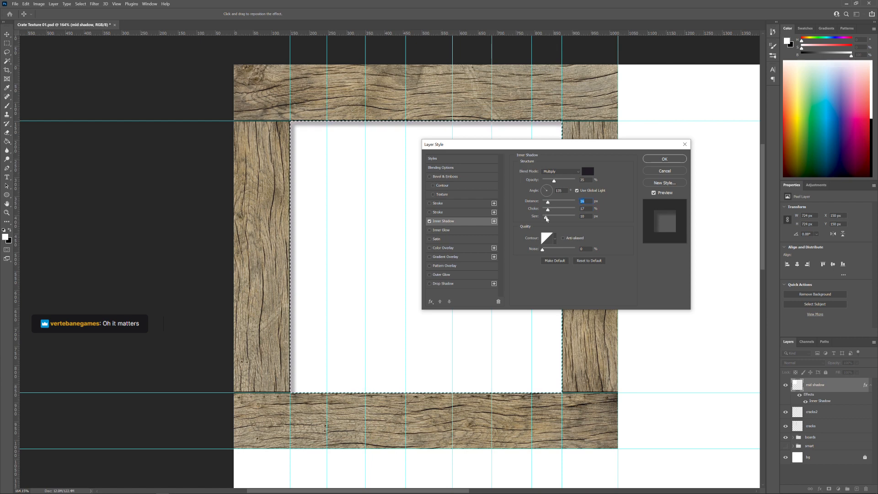
left_click_drag(546, 216, 547, 217)
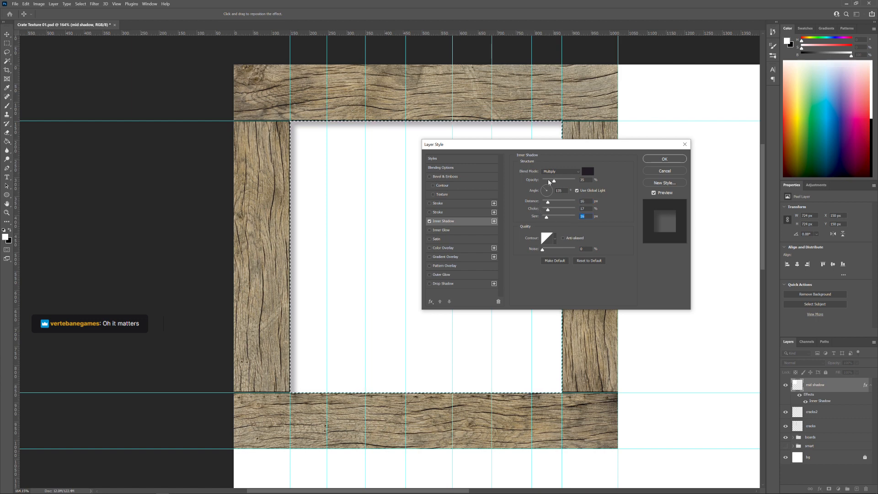
left_click_drag(549, 182, 557, 183)
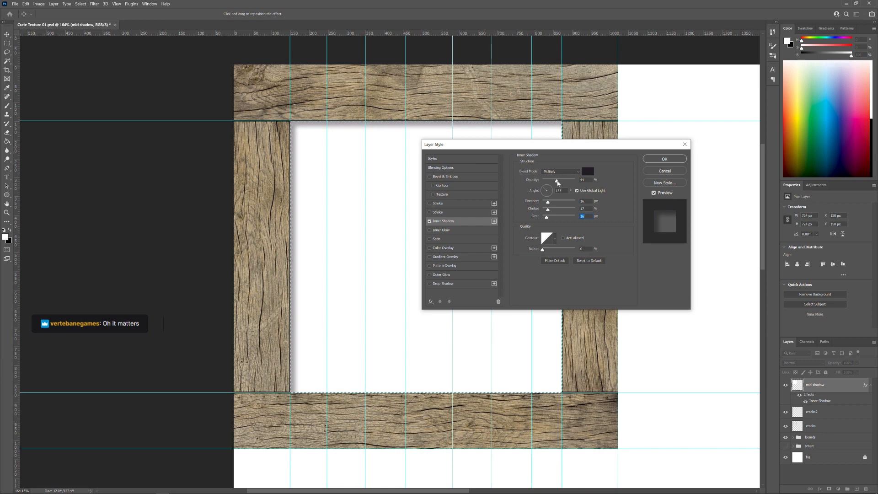
left_click_drag(557, 183, 557, 183)
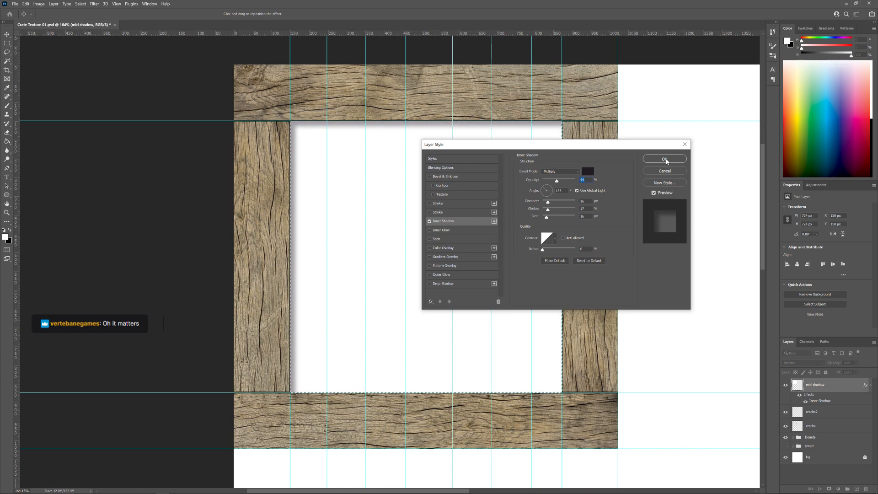
Add a second Inner Shadow and give the upper one its own angle of -45° with global light turned off
left_click(493, 221)
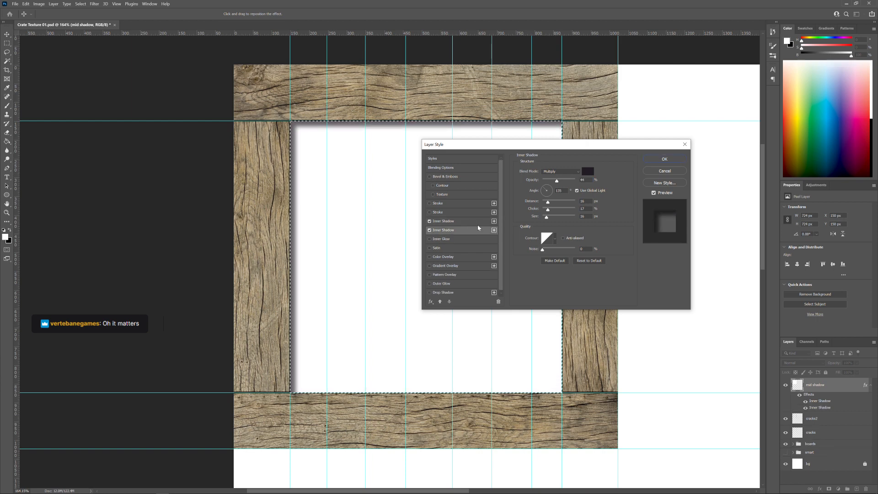
left_click(477, 223)
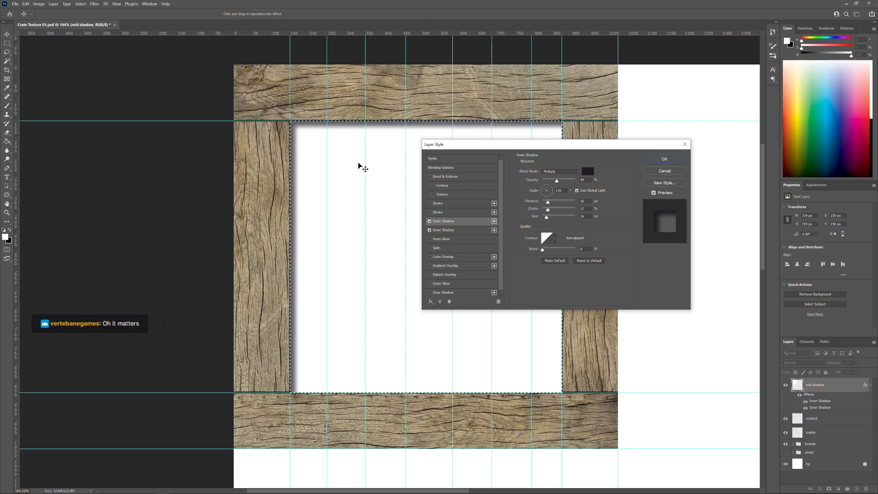
left_click(576, 191)
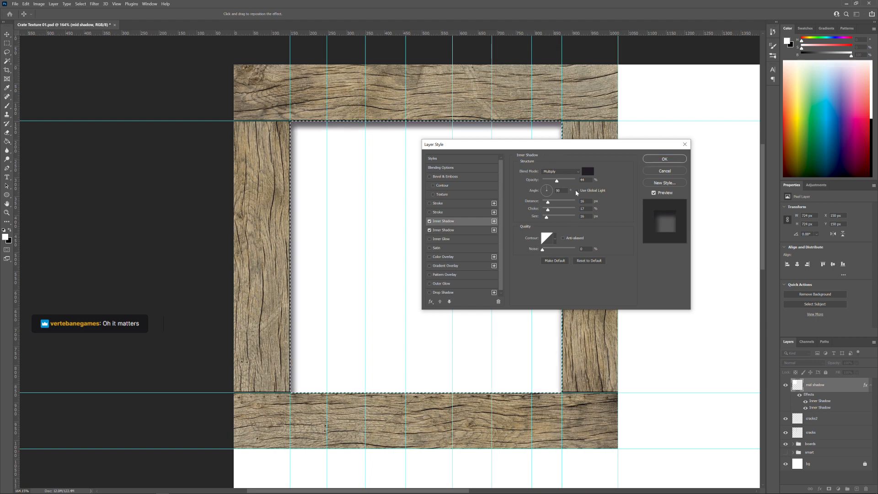
left_click(547, 188)
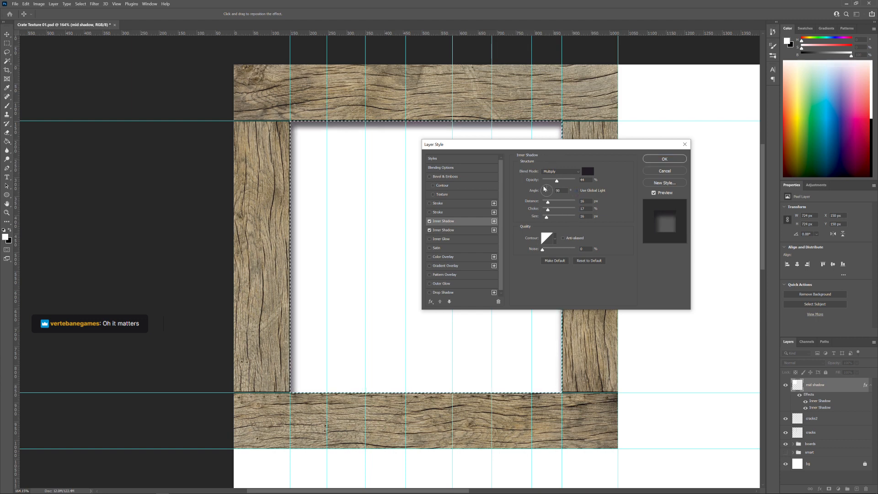
left_click_drag(549, 190, 555, 195)
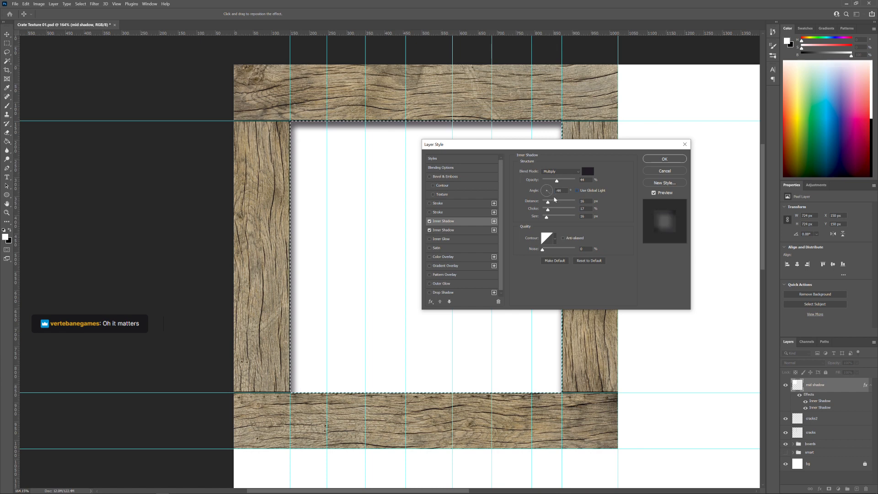
left_click(562, 189)
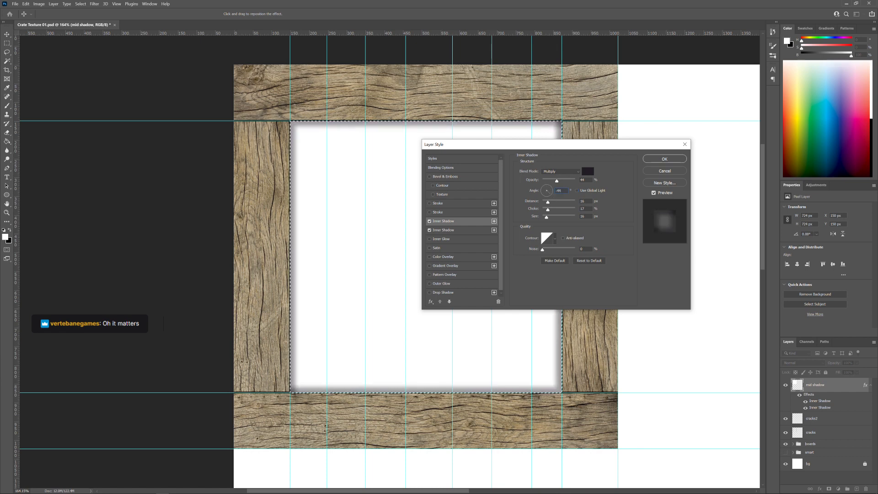
type("-45")
left_click(614, 190)
Set the distance of the -45° inner shadow to 7 px and reduce its size
left_click(465, 229)
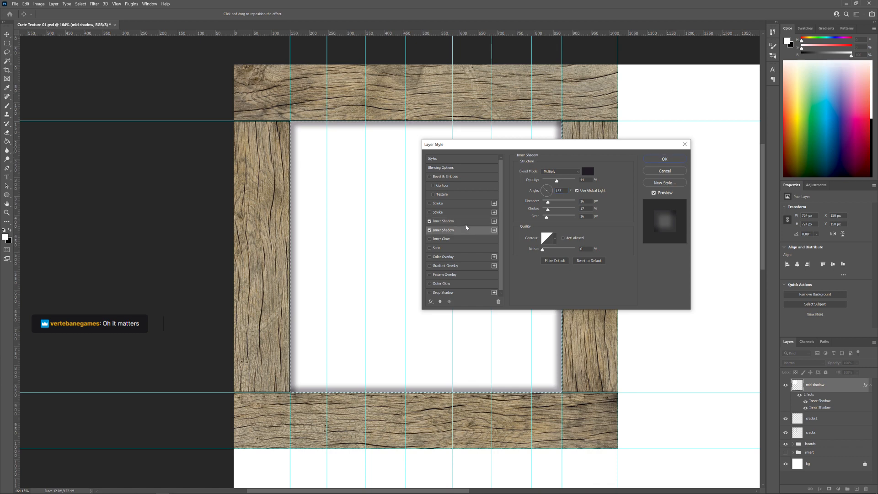
left_click(467, 222)
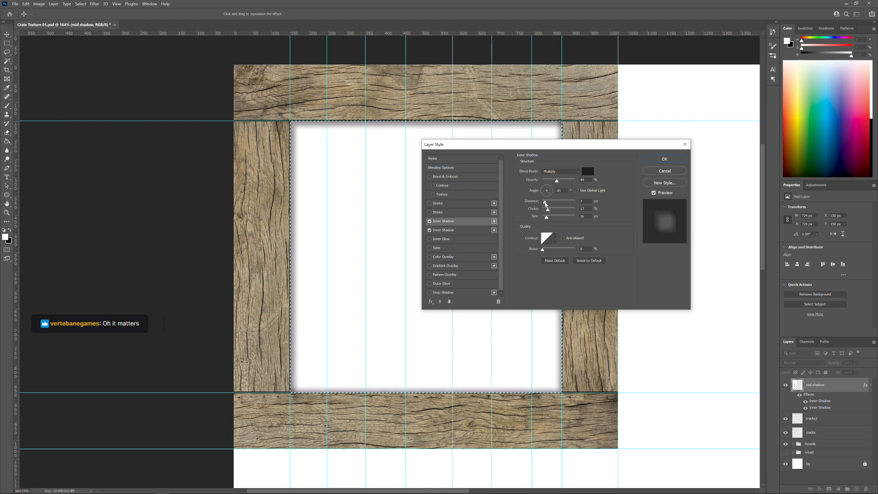
left_click(545, 202)
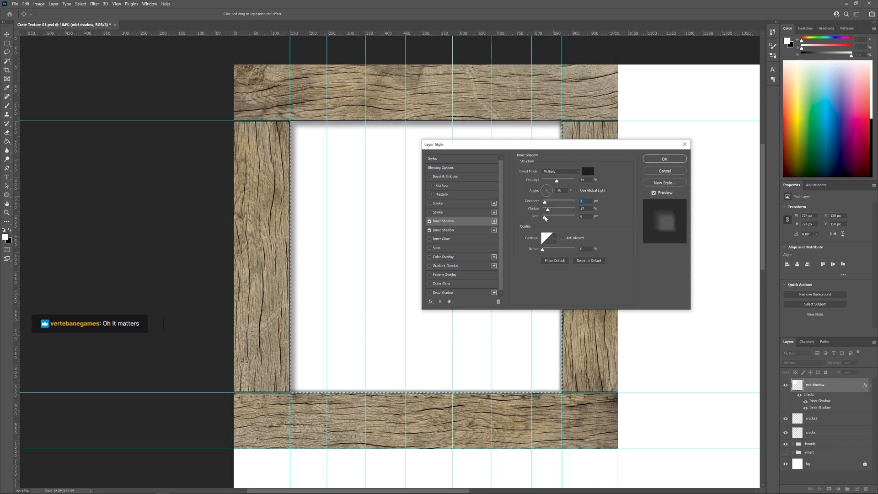
left_click_drag(545, 218, 545, 218)
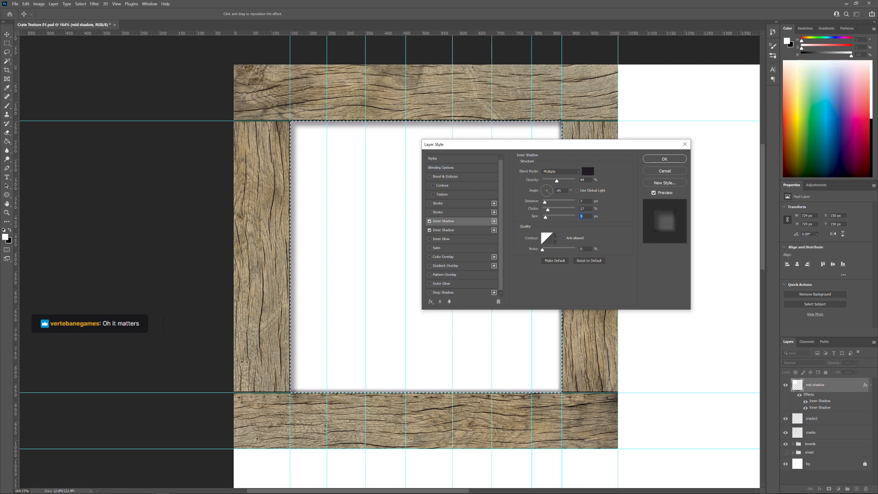
Set the 135° inner shadow's distance to 7 px and its size to 10 px
left_click(465, 233)
left_click_drag(587, 201, 582, 201)
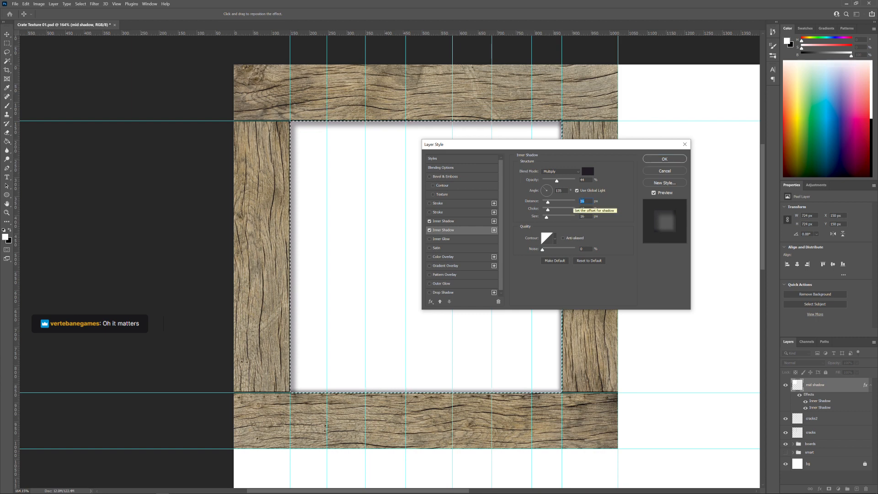
type("7")
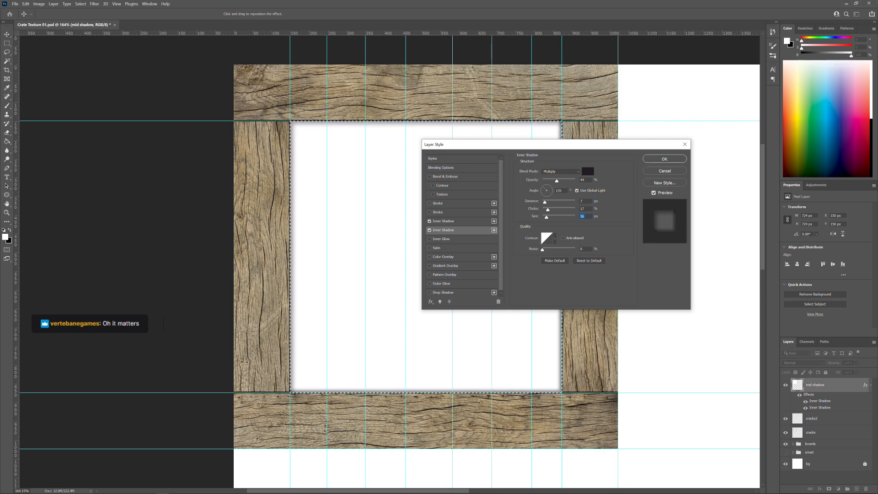
type("10")
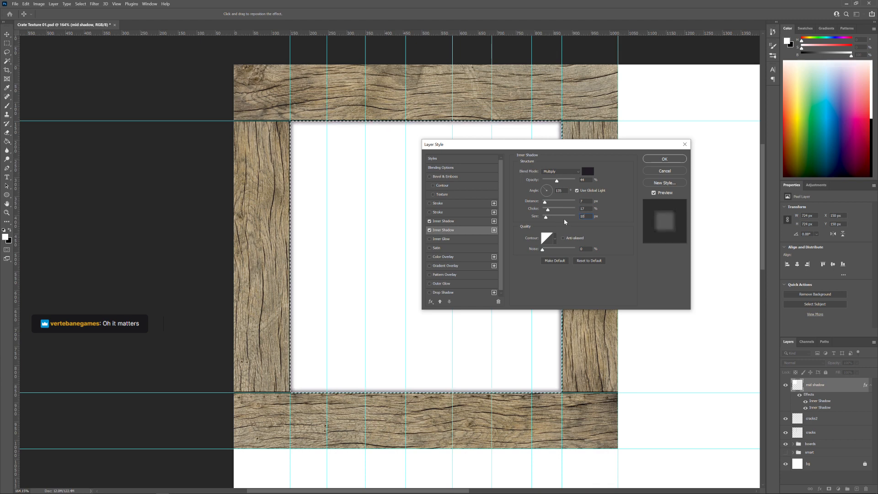
Enable Inner Glow on the mid shadow layer with the Color Burn blend mode
left_click(442, 238)
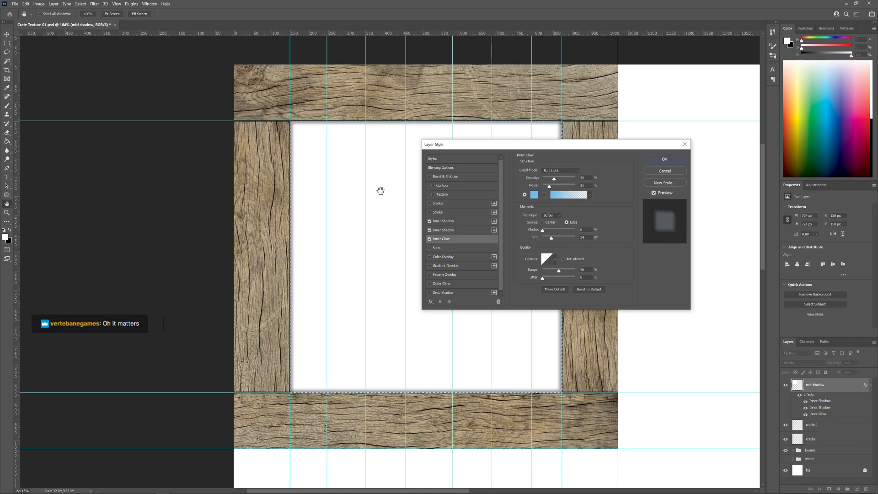
left_click(562, 171)
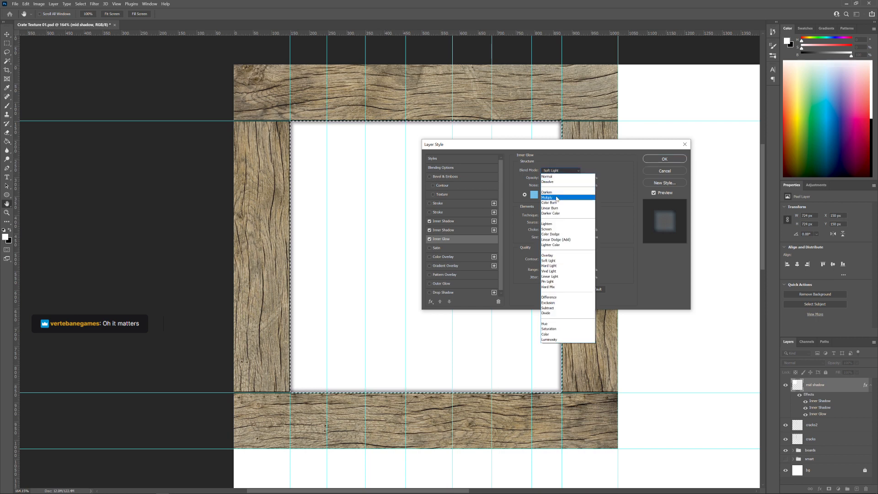
left_click(557, 203)
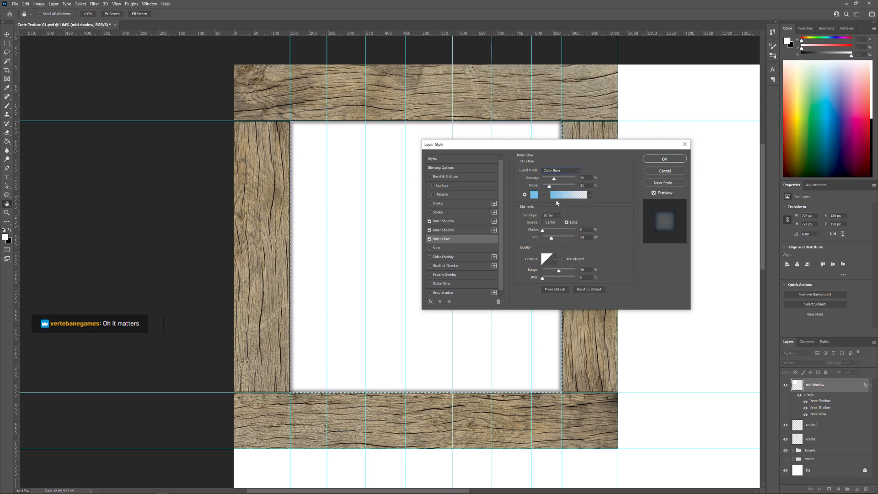
Change the inner glow colour to near-black 141315
left_click(534, 195)
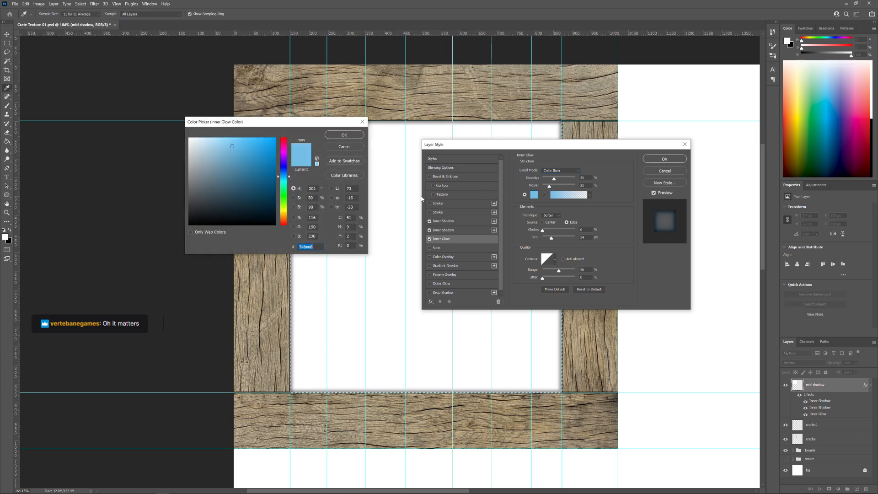
left_click_drag(219, 202, 195, 218)
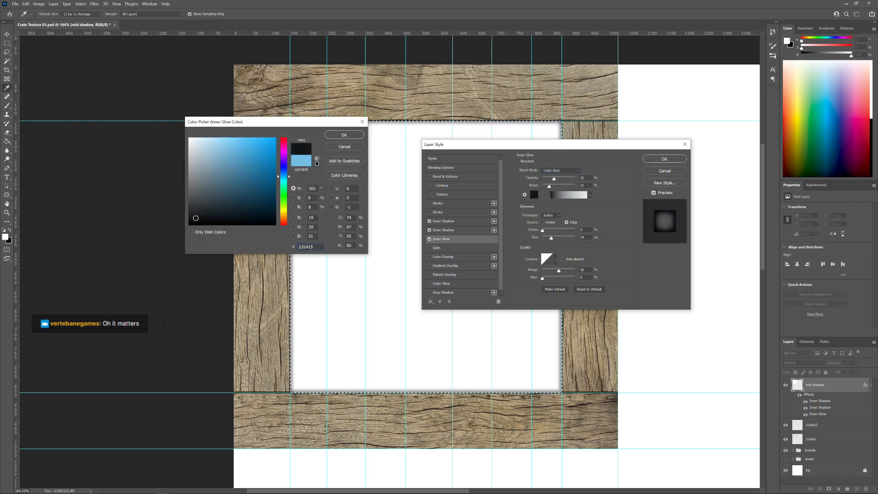
left_click(284, 165)
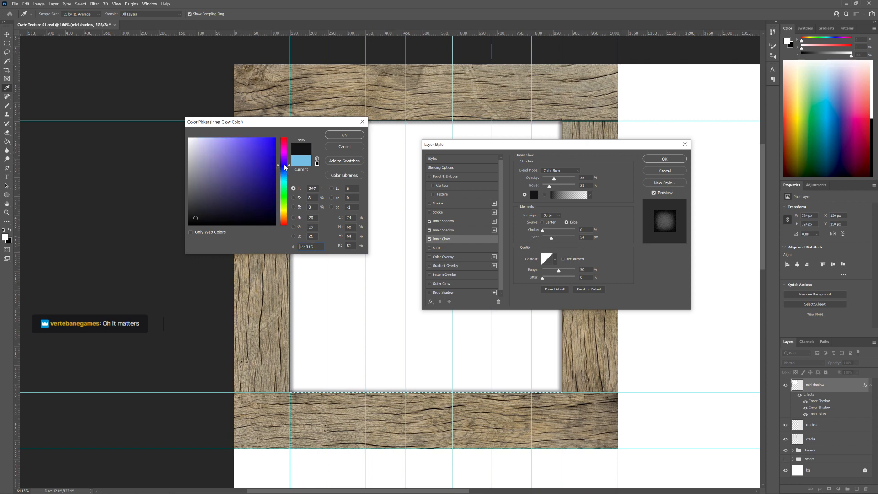
left_click(341, 136)
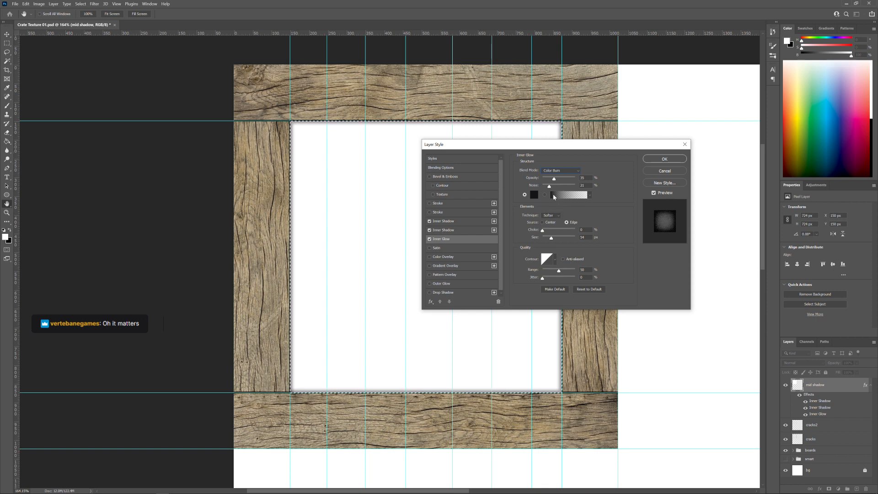
Try the inner glow at 100% opacity with the Precise technique and a smaller size
left_click_drag(554, 179, 596, 184)
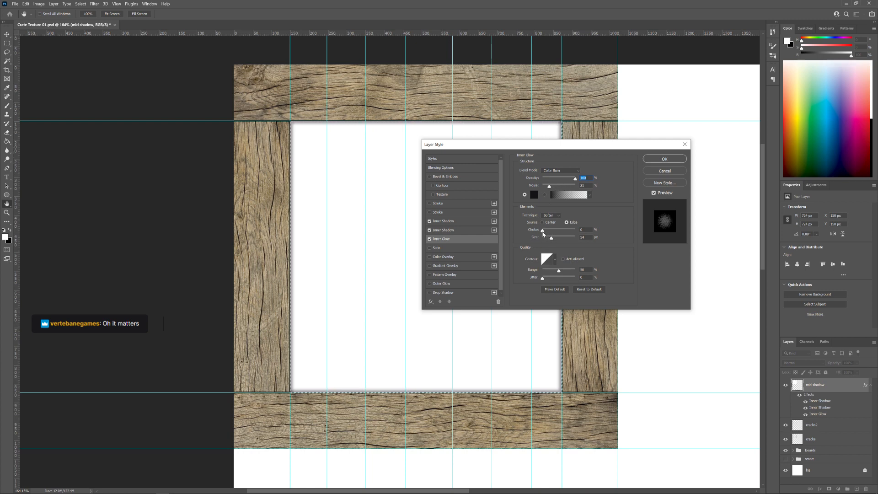
left_click(556, 215)
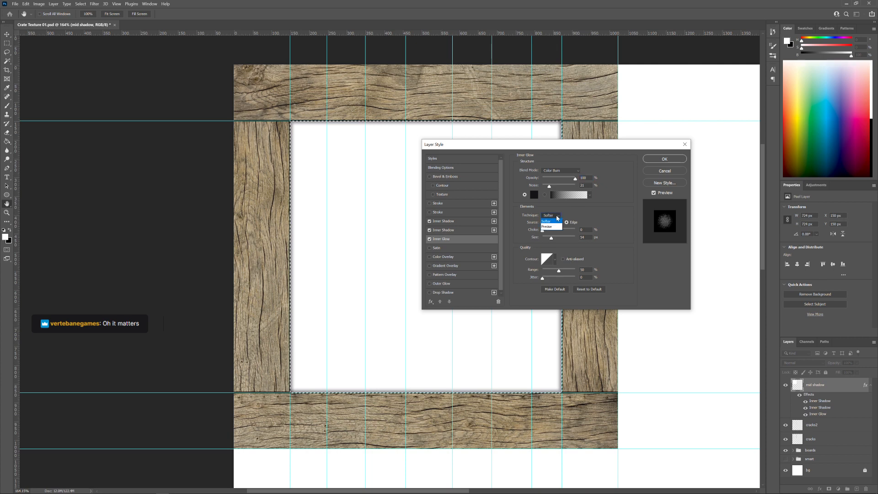
left_click(551, 227)
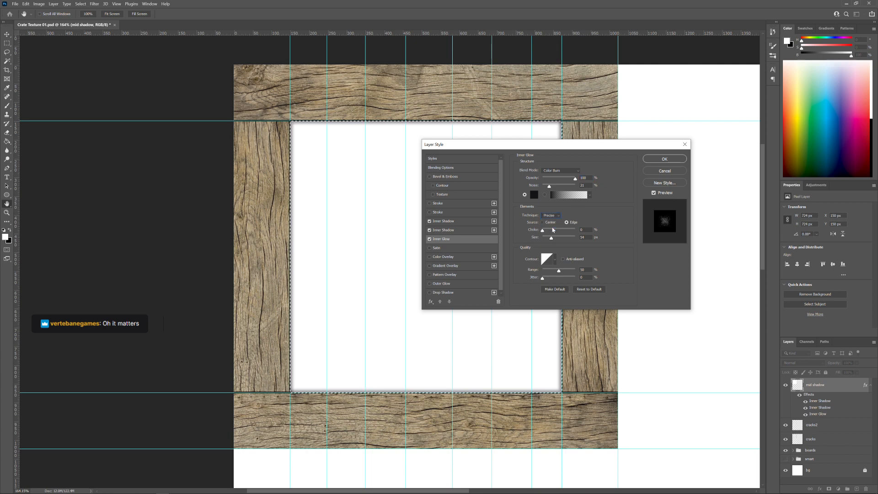
left_click(481, 240)
mouse_move(543, 231)
left_mouse_down()
mouse_move(556, 233)
mouse_move(540, 234)
mouse_move(546, 242)
left_mouse_up()
left_click(457, 238)
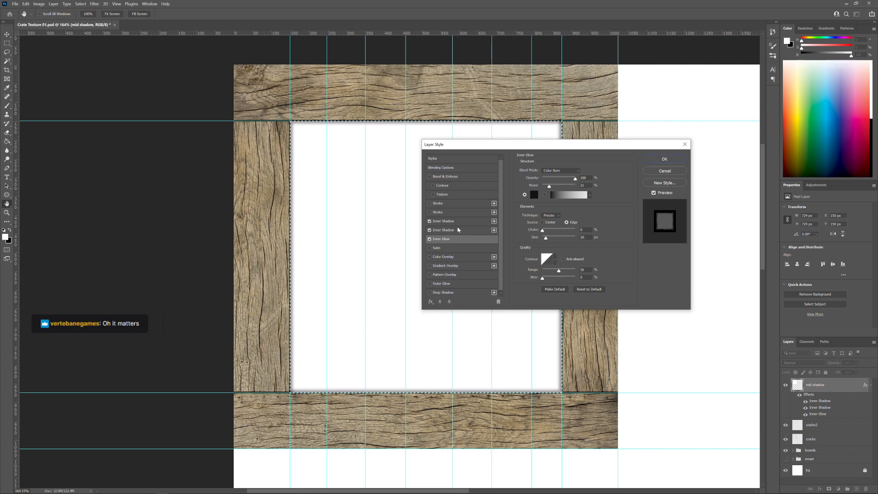
Set the inner glow to Multiply with 52% opacity, 4% noise and a 24 px size, comparing it off and on
left_click(558, 170)
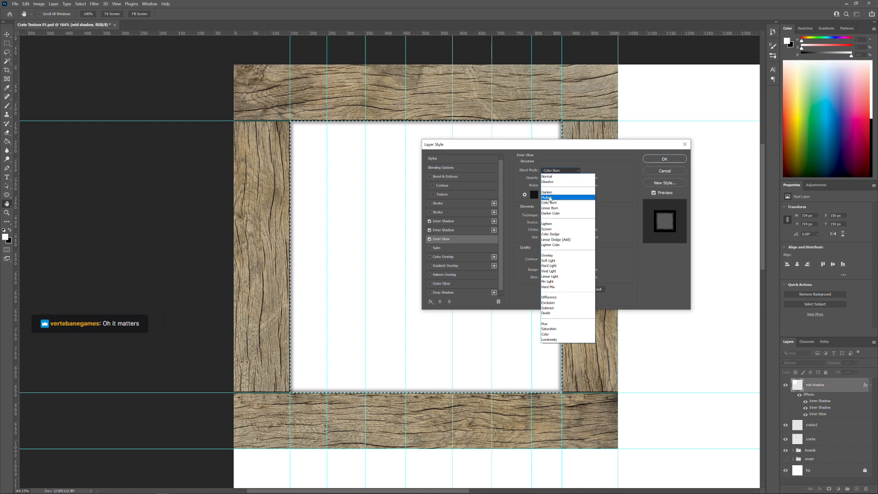
left_click(549, 197)
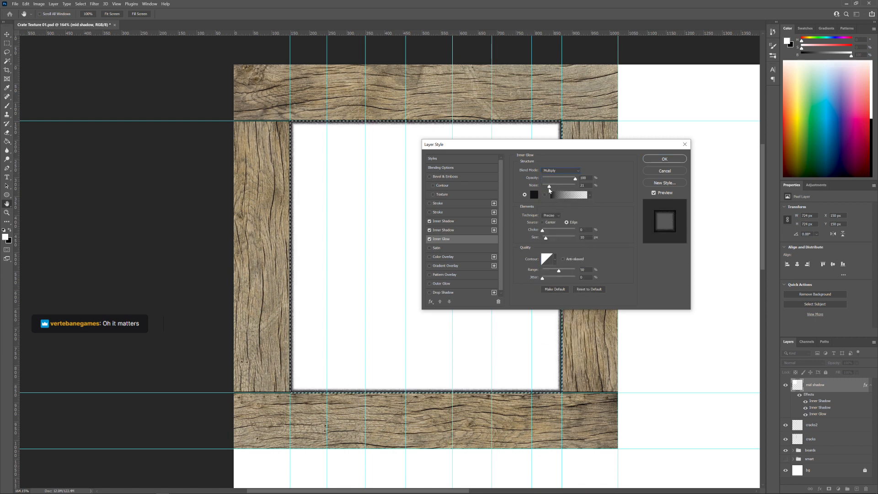
left_click_drag(548, 187, 550, 187)
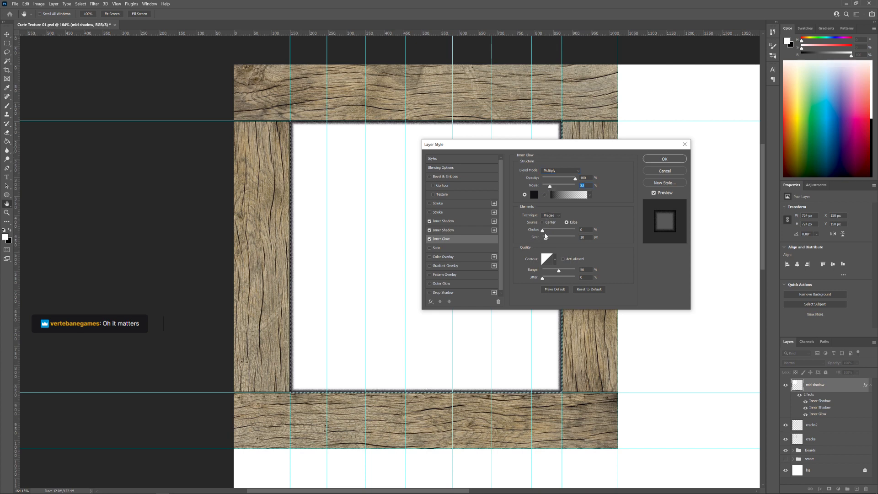
mouse_move(546, 237)
left_mouse_down()
mouse_move(562, 232)
mouse_move(531, 232)
left_mouse_up()
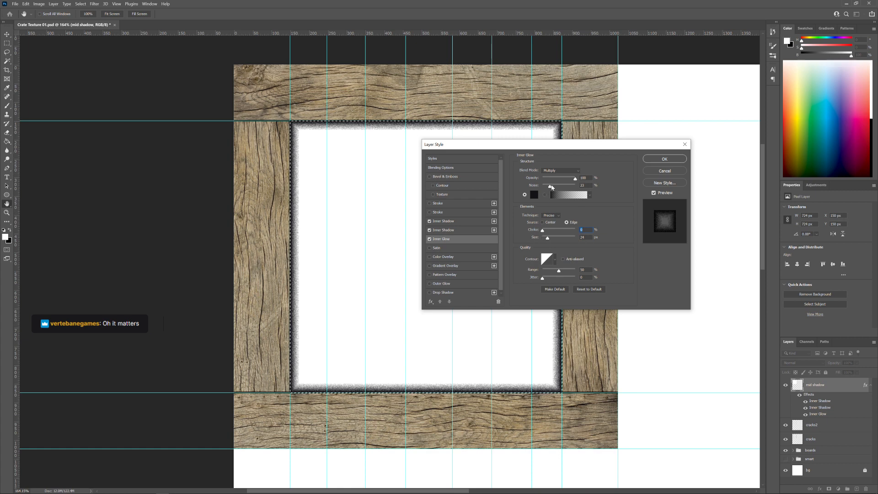
mouse_move(550, 186)
left_mouse_down()
mouse_move(541, 188)
mouse_move(563, 181)
left_mouse_up()
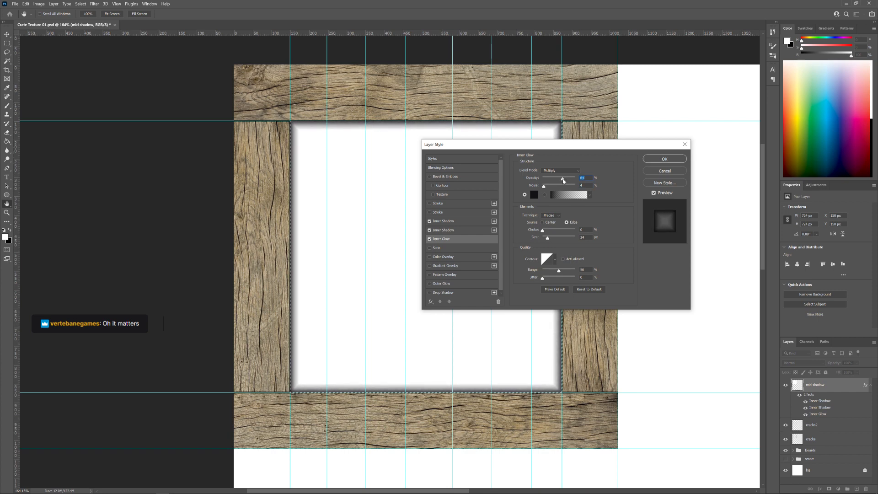
left_click(430, 239)
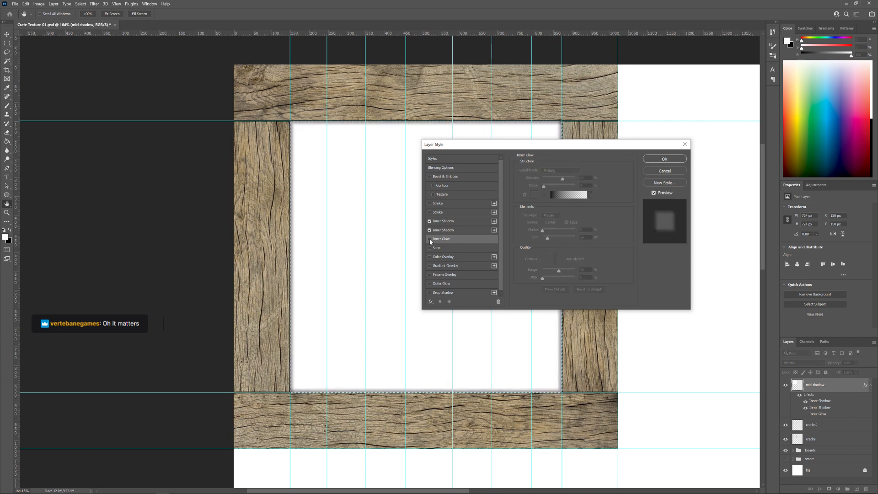
left_click(430, 239)
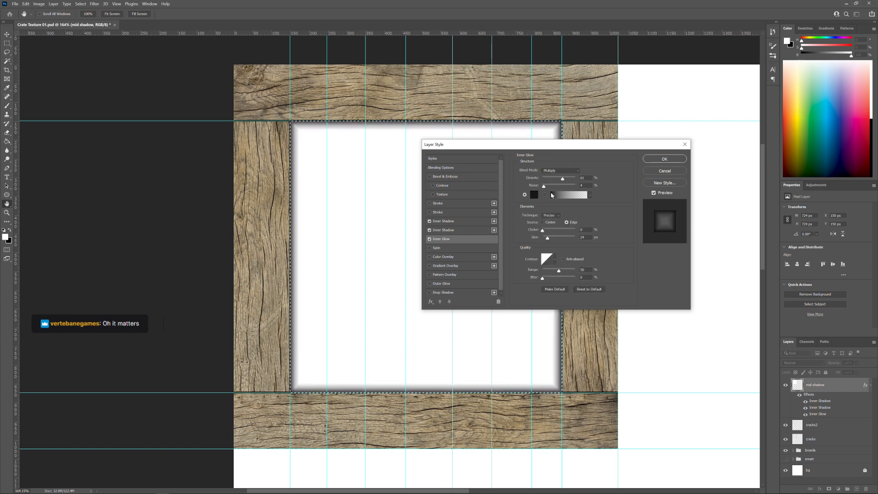
left_click_drag(563, 179, 561, 181)
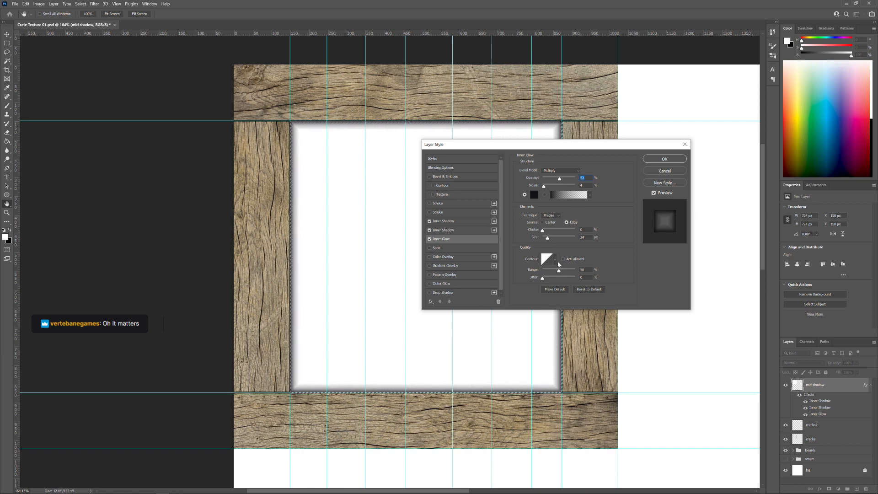
Try jitter and the Center source on the inner glow, returning to 0% jitter and the Edge source
left_click_drag(544, 278, 553, 279)
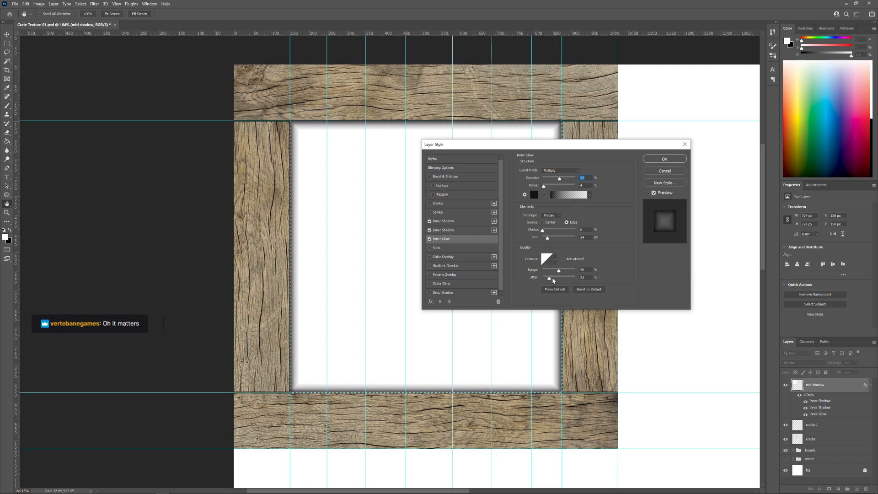
left_click(557, 279)
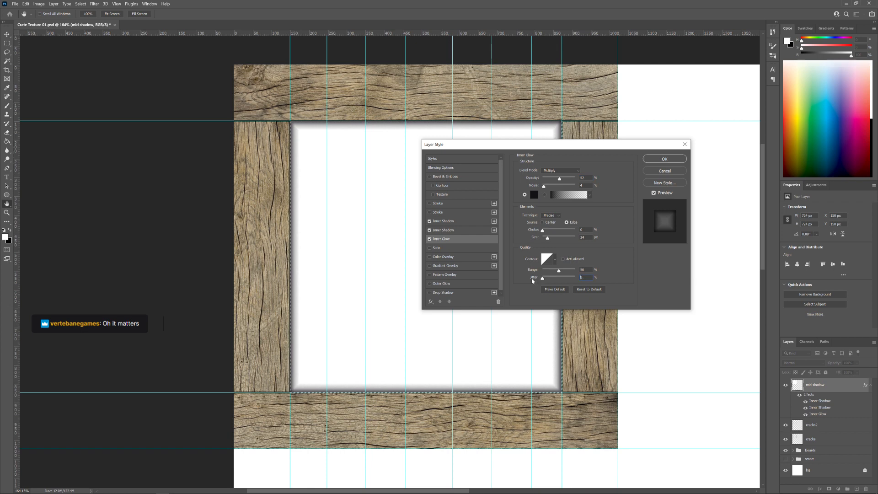
left_click(544, 223)
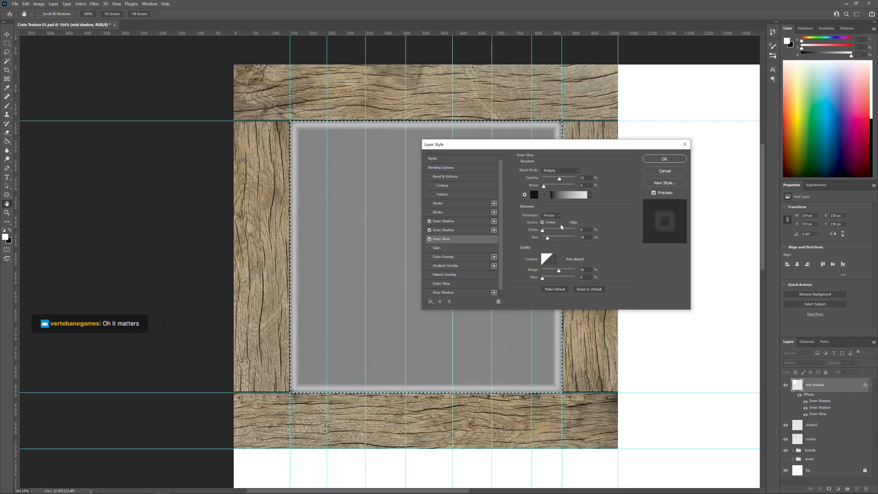
left_click(566, 223)
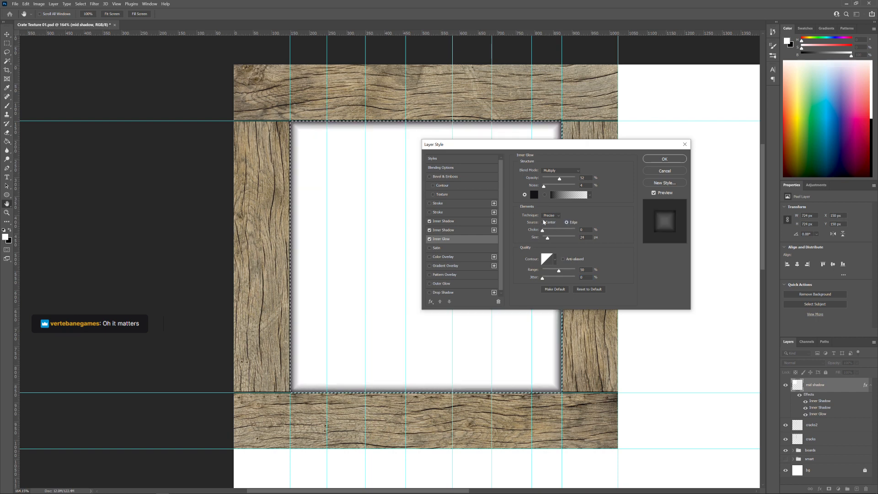
Switch the inner glow technique to Softer, set its size to 27 px and apply the layer style
left_click(557, 216)
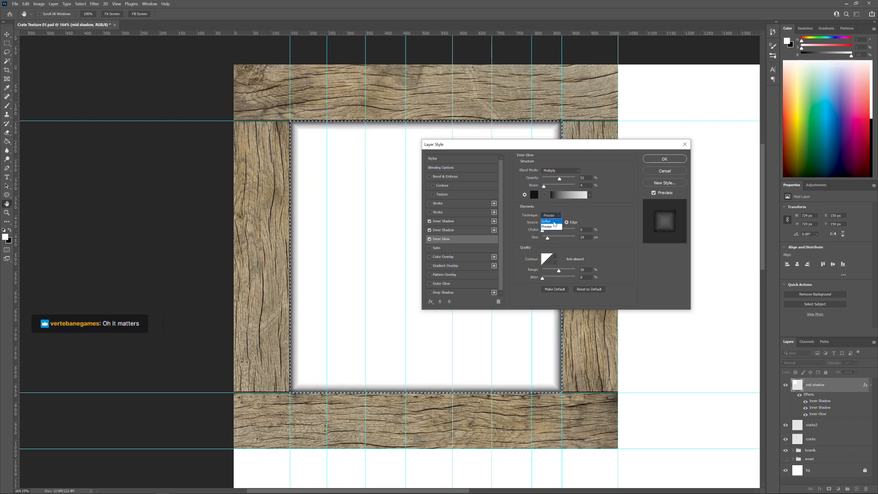
left_click(547, 222)
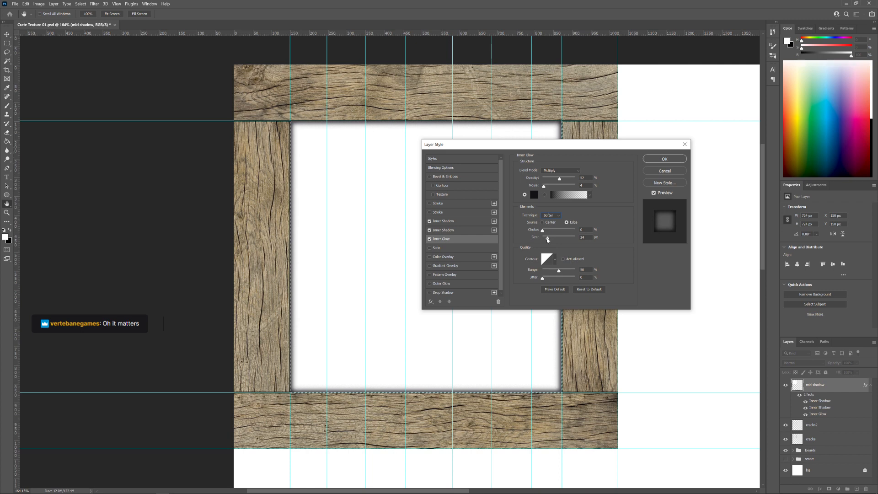
left_click_drag(547, 239, 549, 239)
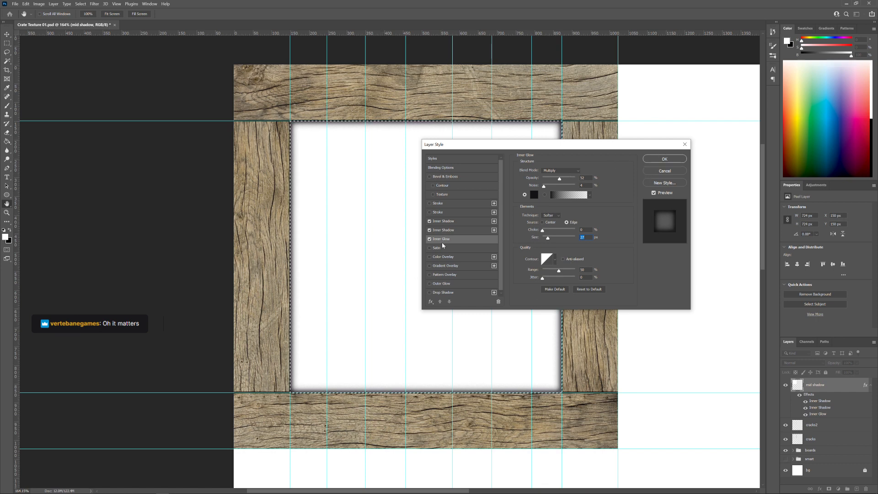
left_click(429, 240)
left_click(430, 240)
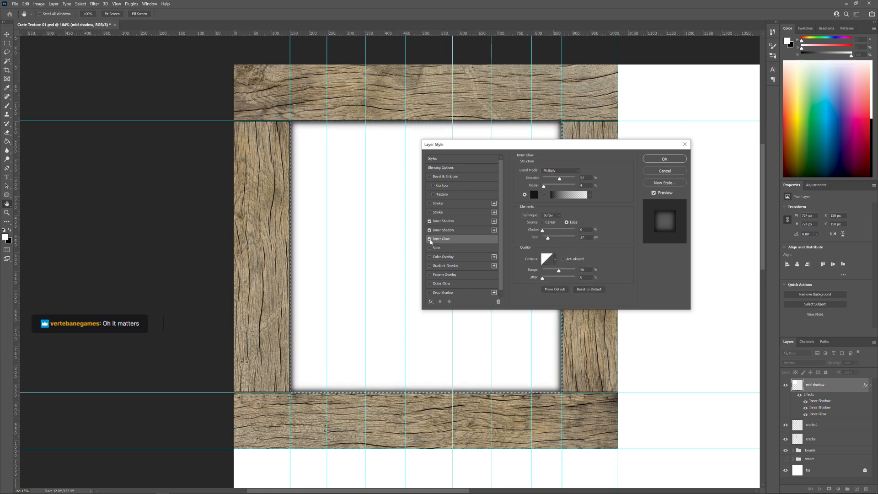
left_click(669, 161)
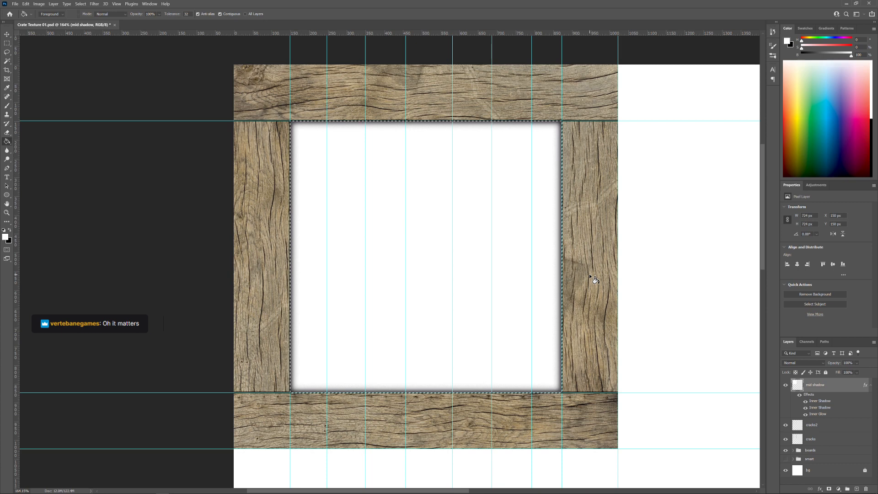
Hide the guides and set the mid shadow layer's fill to 0%, leaving its opacity at 100%
key("ctrl+semicolon")
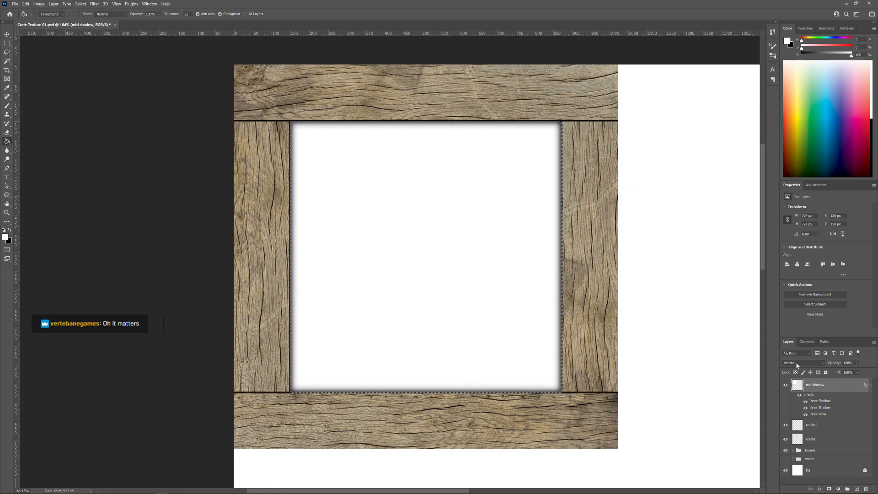
left_click(856, 363)
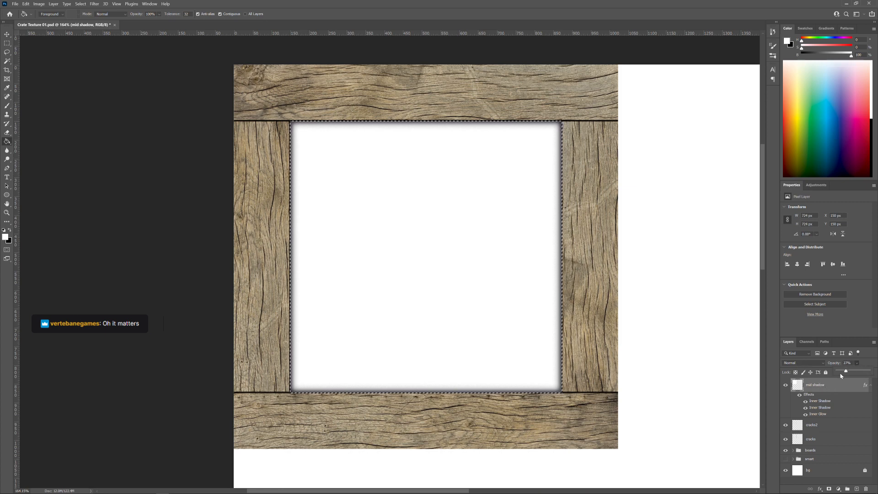
mouse_move(857, 365)
left_mouse_down()
mouse_move(834, 376)
mouse_move(873, 368)
left_mouse_up()
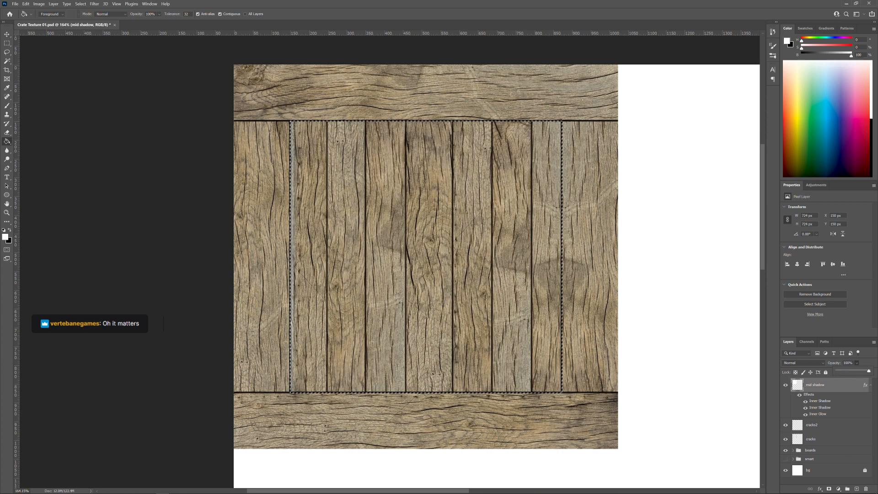
left_click(856, 372)
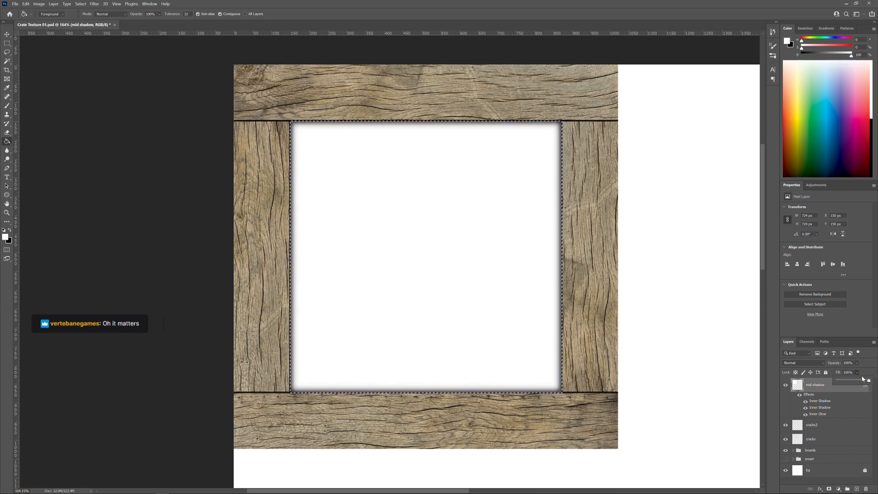
left_click_drag(869, 381, 837, 380)
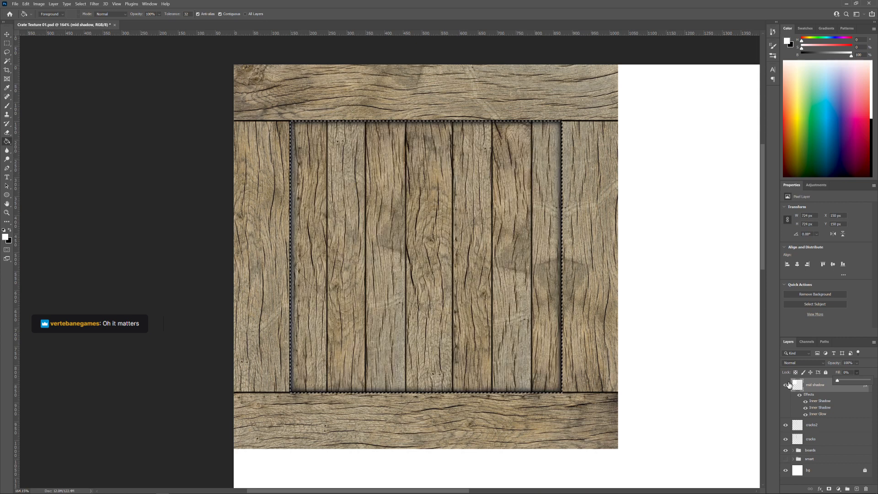
Clear the selection and set the mid shadow layer's blend mode to Multiply
left_click(383, 274)
key("ctrl+d")
left_click(812, 363)
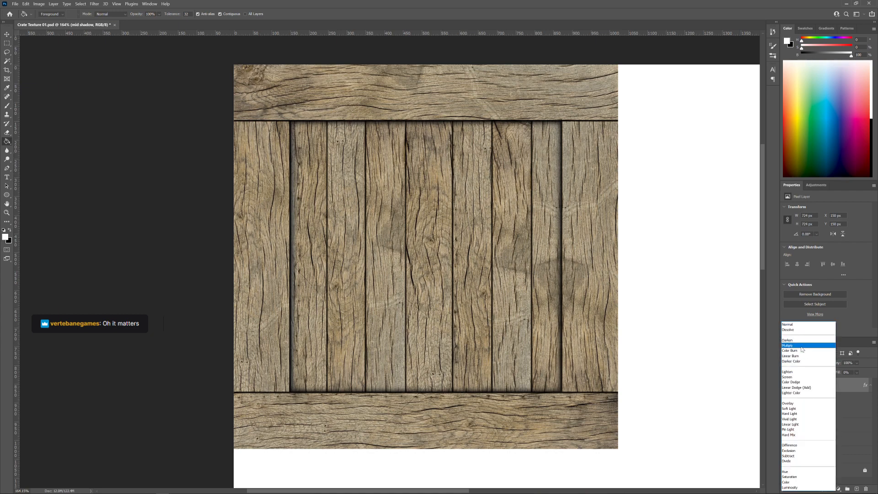
left_click(797, 346)
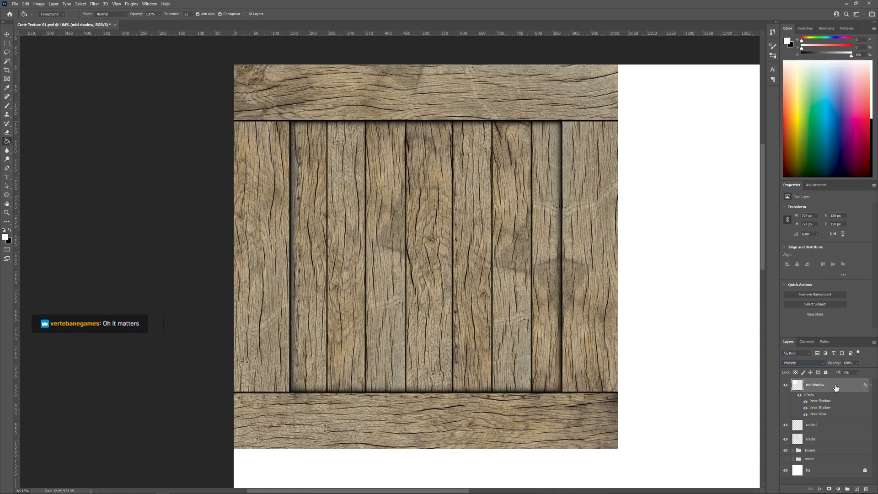
left_click(819, 362)
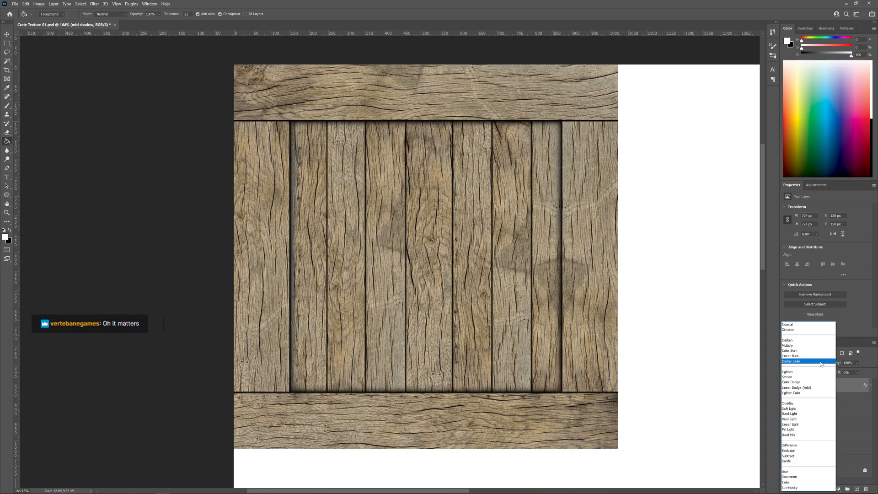
Edit the mid shadow layer style, setting the inner glow to about 72% opacity and 50 px size, and apply it
left_click(846, 389)
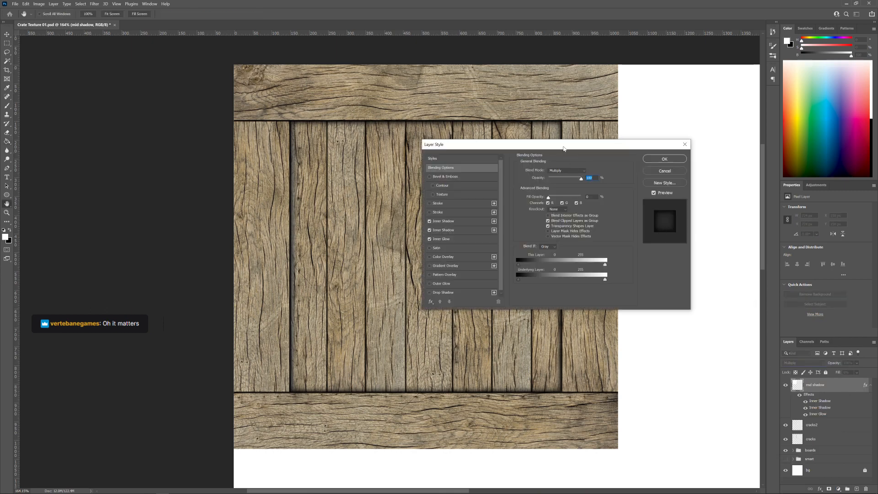
left_click_drag(563, 149, 665, 152)
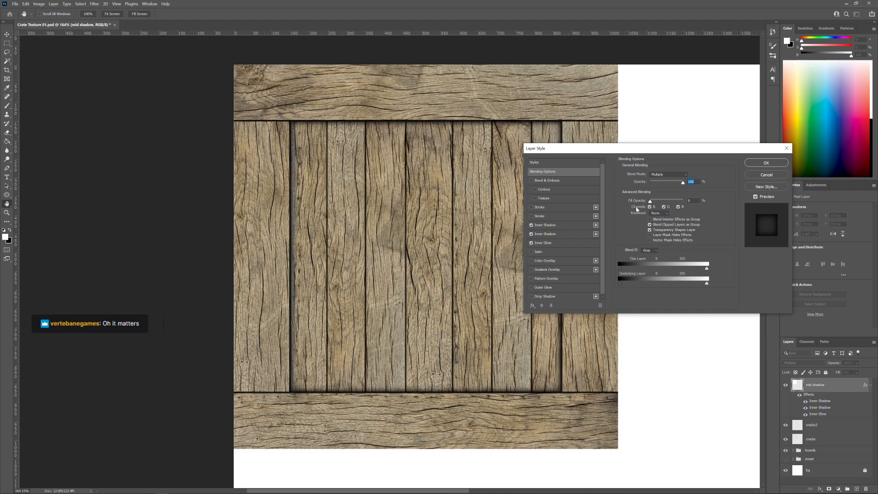
left_click(557, 245)
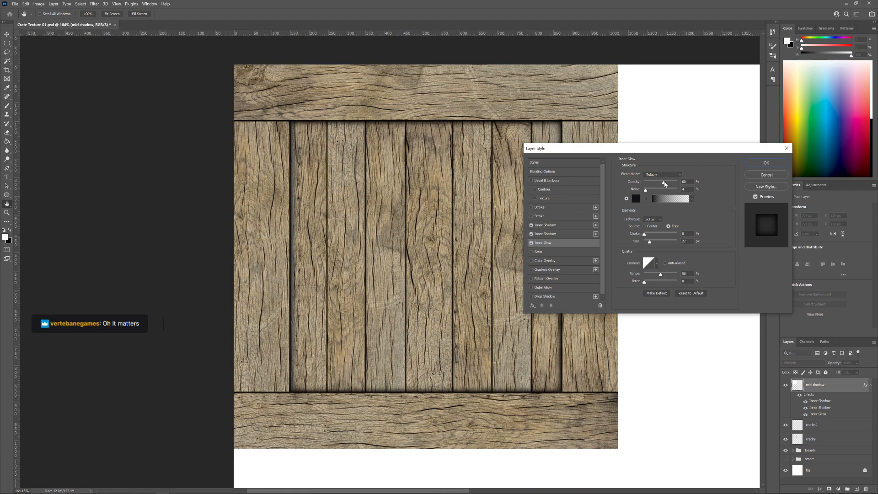
mouse_move(664, 184)
left_mouse_down()
mouse_move(679, 182)
mouse_move(669, 184)
left_mouse_up()
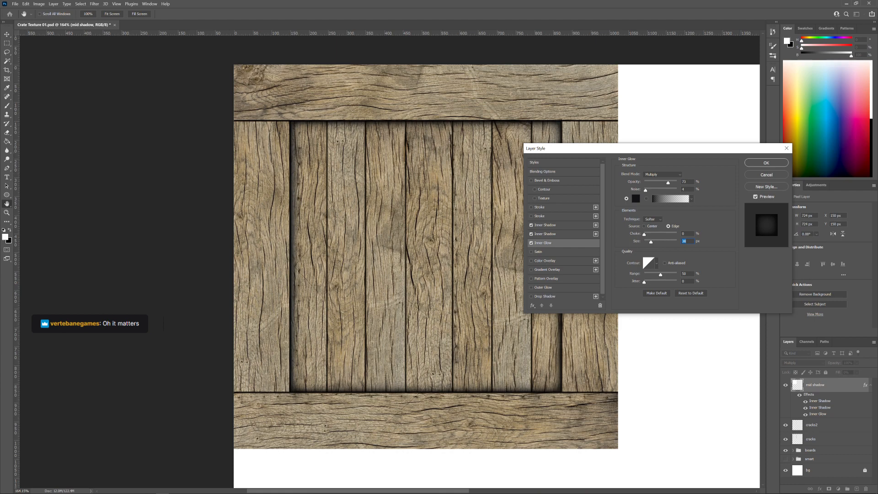
type("50")
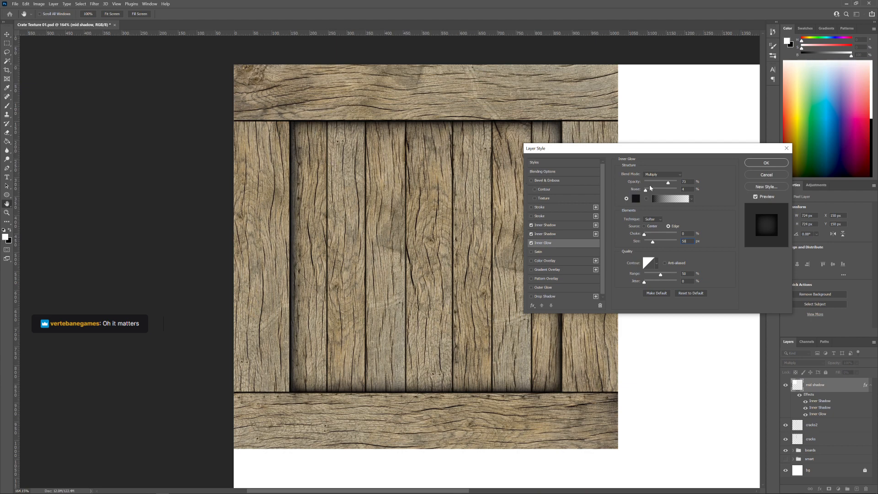
left_click(755, 164)
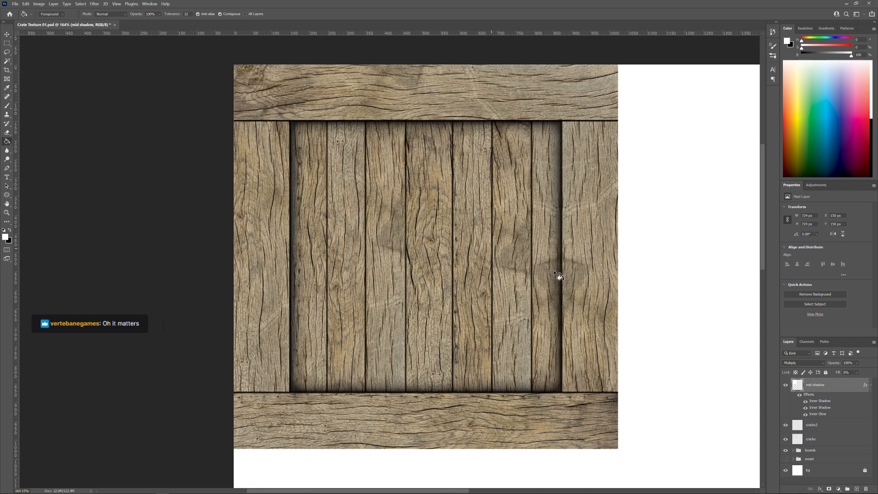
Show the guides and make a rectangular selection around the whole crate tile in the canvas's upper-left quadrant
key("z")
left_click_drag(579, 269, 565, 271)
left_click_drag(639, 302, 506, 244)
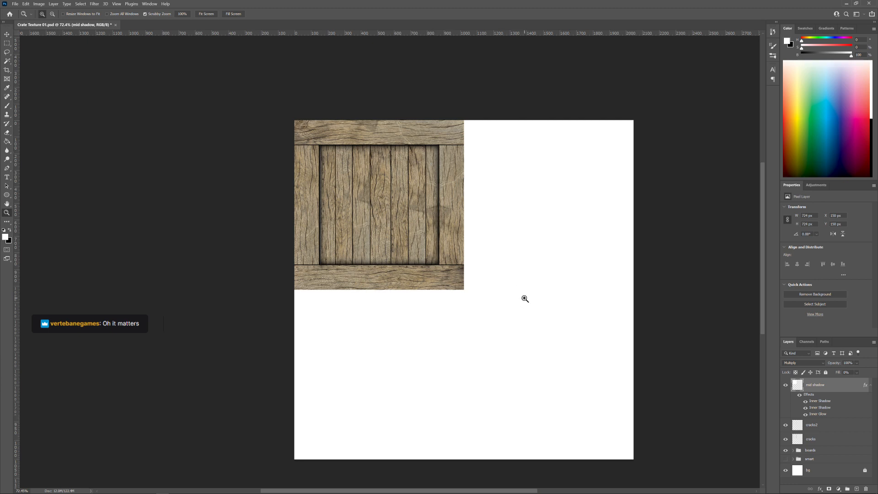
key("ctrl+semicolon")
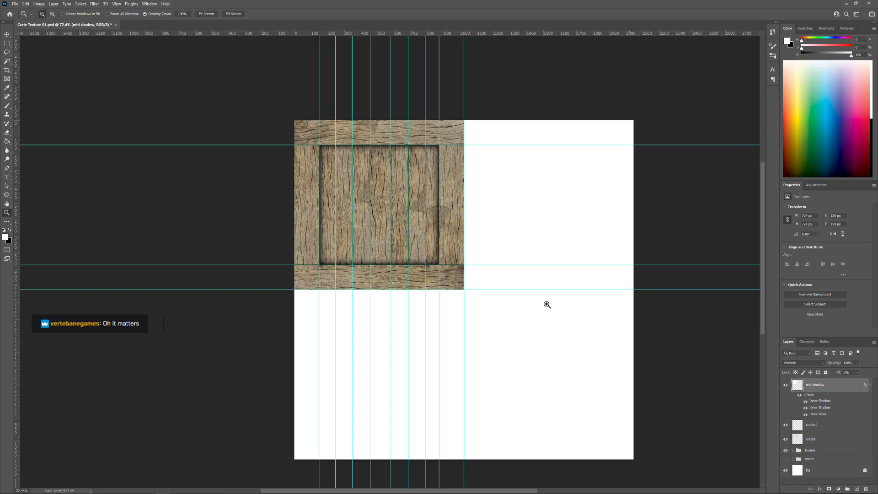
key("m")
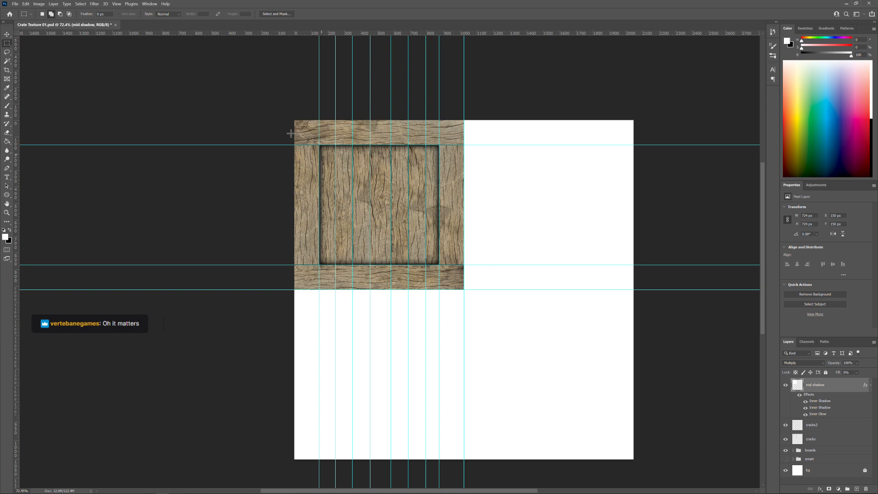
left_click_drag(294, 120, 471, 290)
Group the boards, cracks, cracks2 and mid shadow layers and rename the group 1
left_click(825, 450)
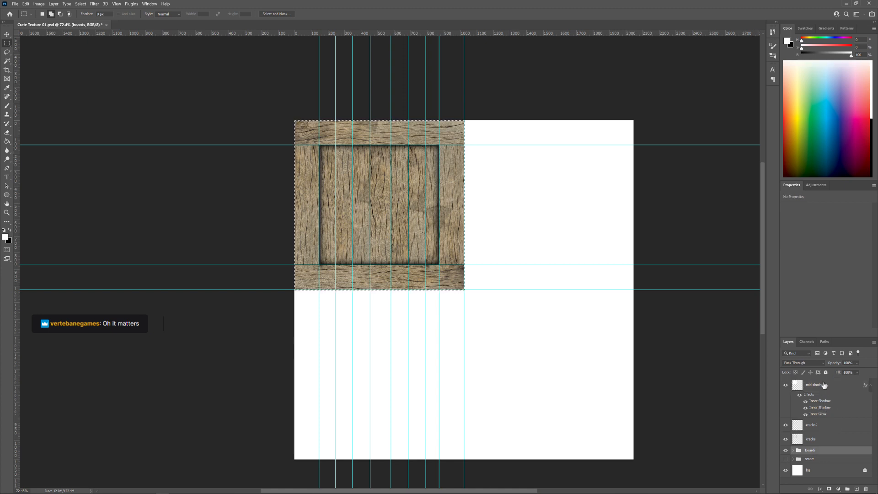
left_click(825, 386, "shift")
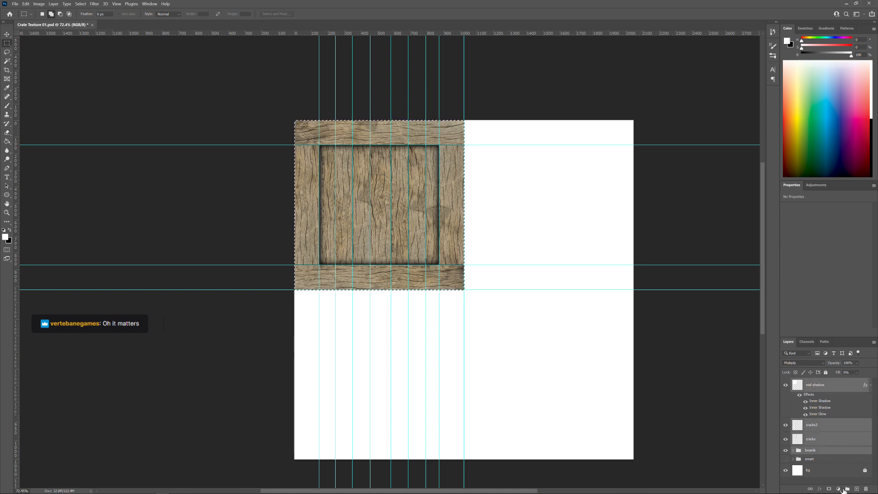
key("ctrl+g")
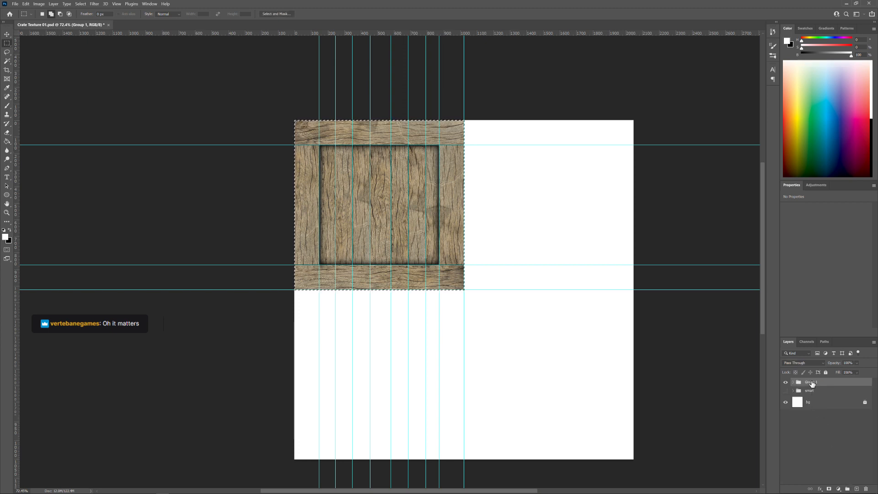
double_click(812, 382)
type("1")
key("Return")
Copy the selected crate tile to a new layer and place copies of it in the canvas's three empty quadrants
key("ctrl+j")
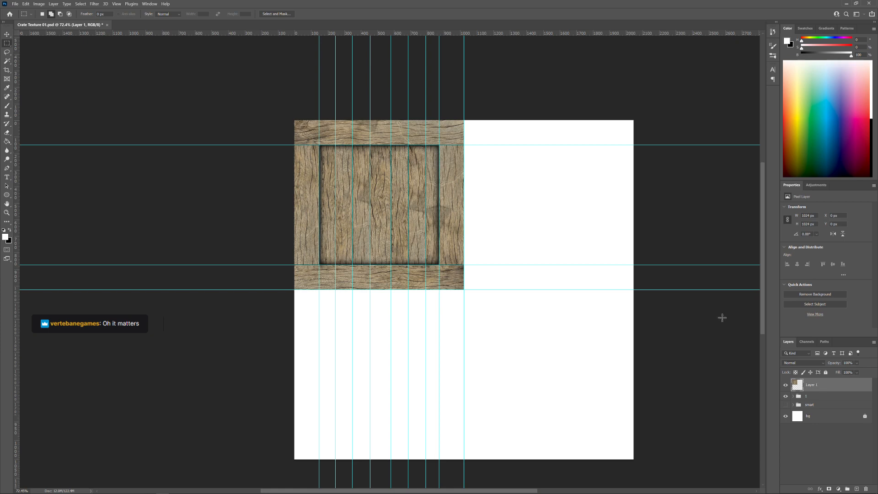
key("v")
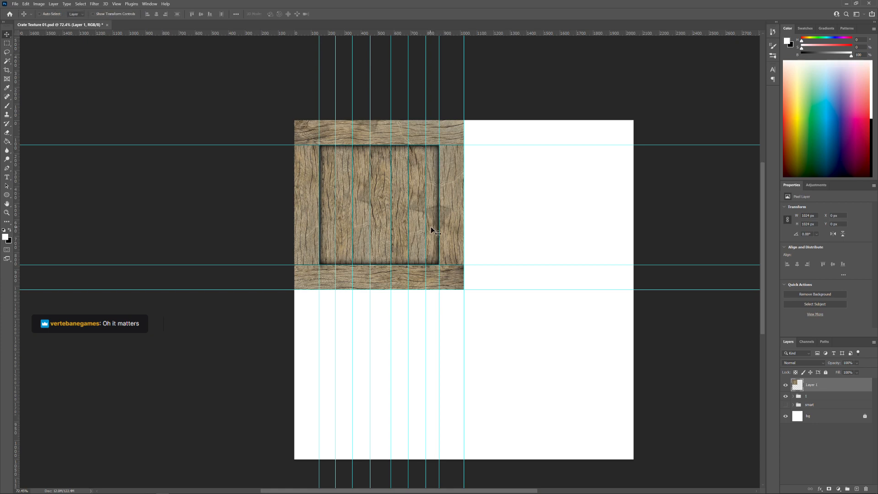
left_click_drag(431, 227, 600, 234)
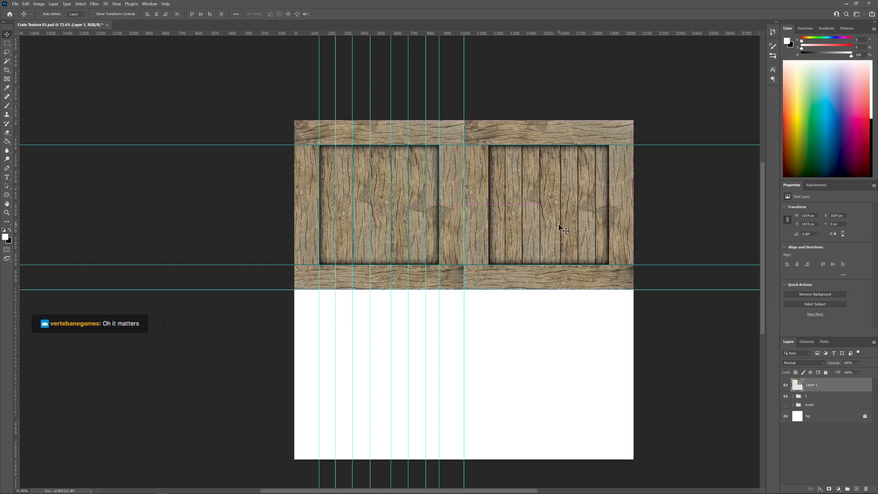
left_click_drag(552, 218, 548, 361)
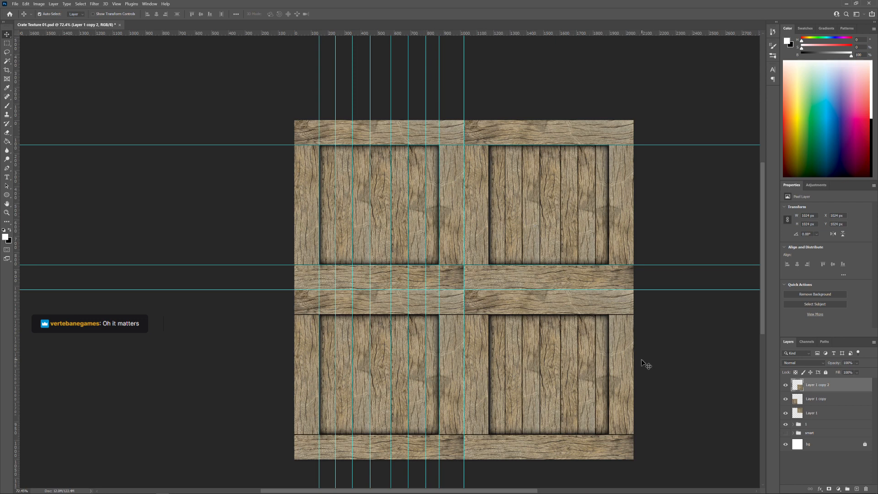
Hide the guides and examine the four tiled crate faces and the seams between them up close
key("ctrl+semicolon")
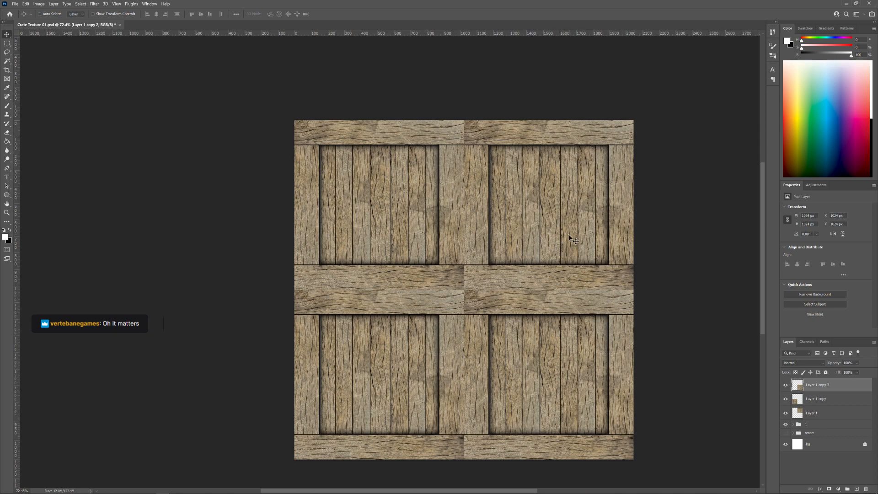
key("z")
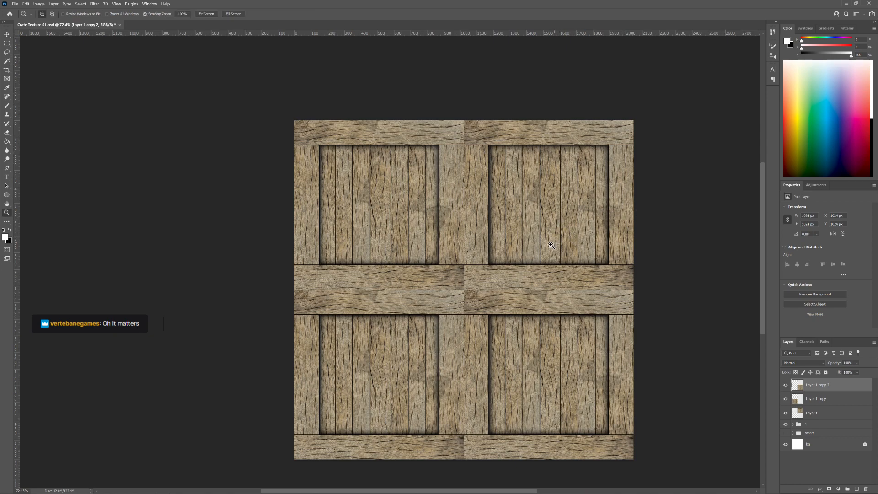
mouse_move(568, 235)
left_mouse_down()
mouse_move(613, 233)
mouse_move(575, 243)
left_mouse_up()
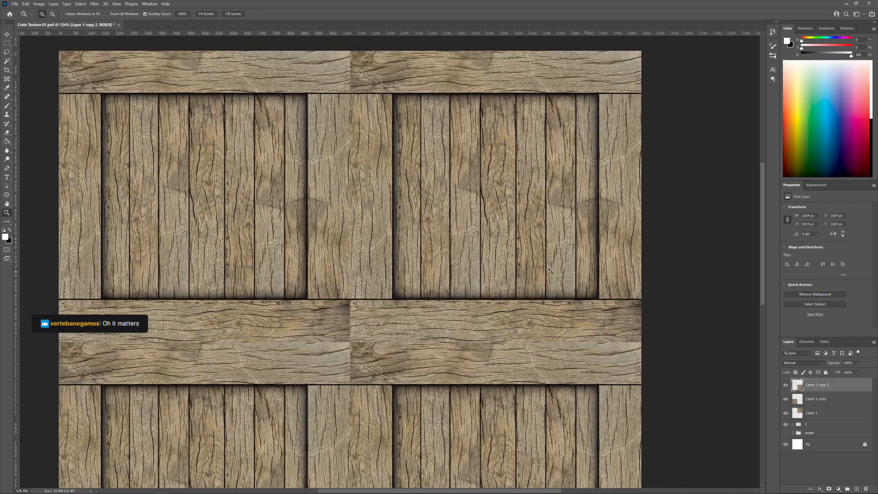
left_click_drag(426, 336, 605, 197)
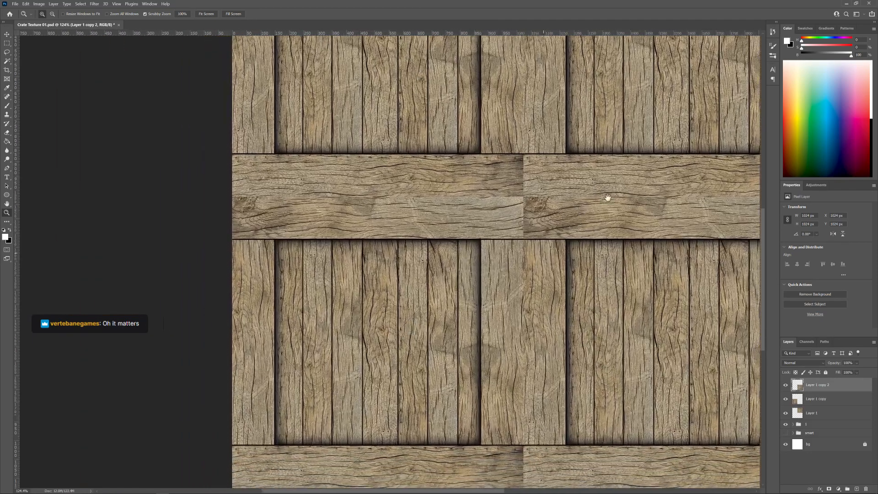
left_click_drag(549, 224, 486, 337)
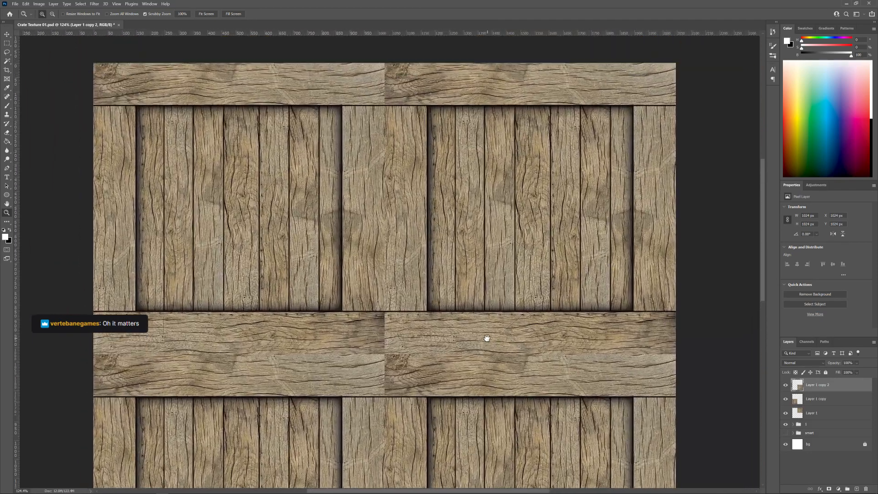
left_click_drag(538, 241, 528, 243)
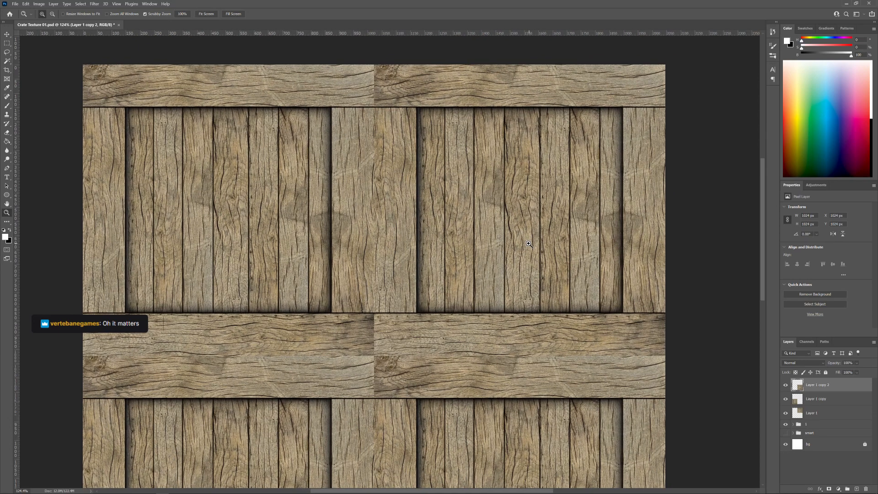
Show the guides and duplicate the leaking decal smart object from the smart group to just above Layer 1, leaving the group hidden and collapsed
key("ctrl+semicolon")
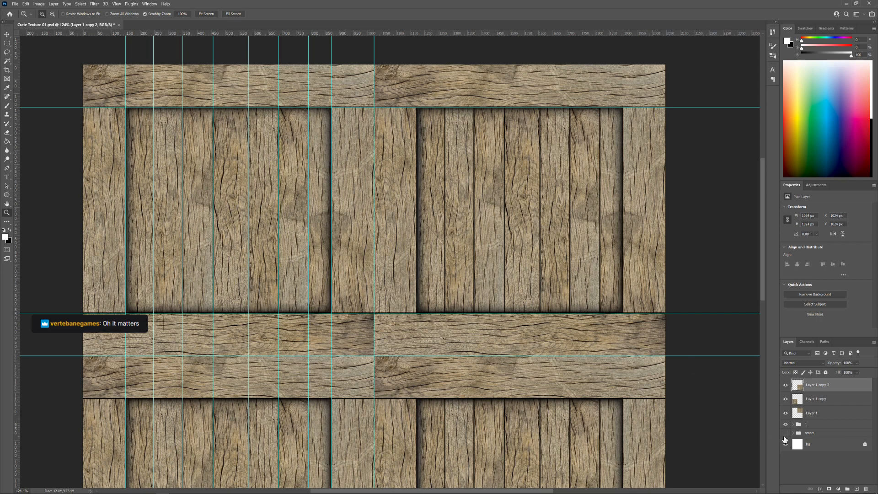
left_click(786, 433)
left_click(793, 433)
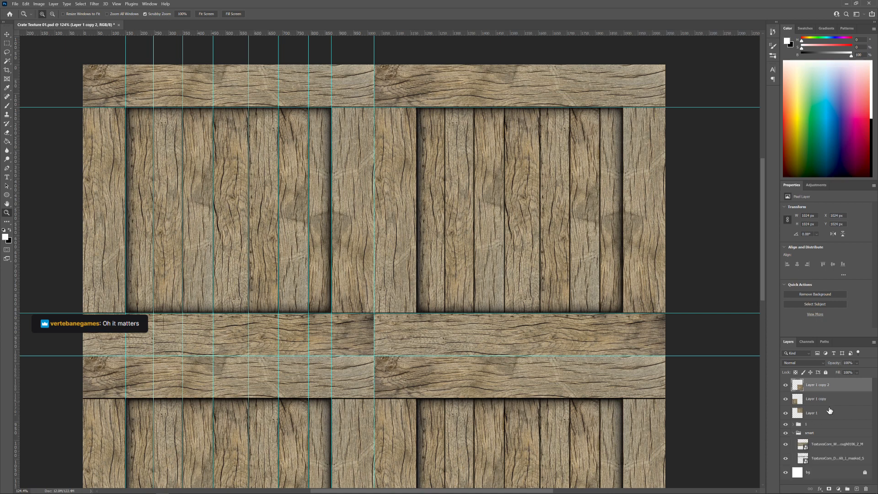
left_click(822, 460)
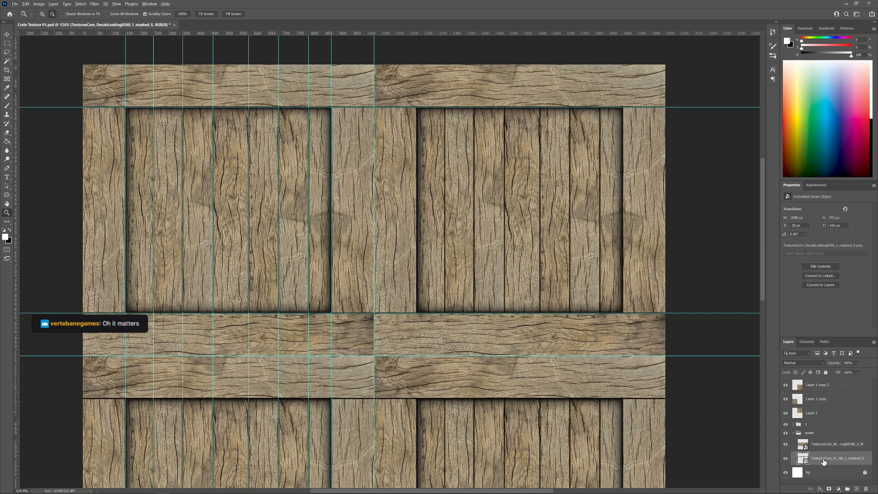
left_click_drag(824, 462, 831, 411)
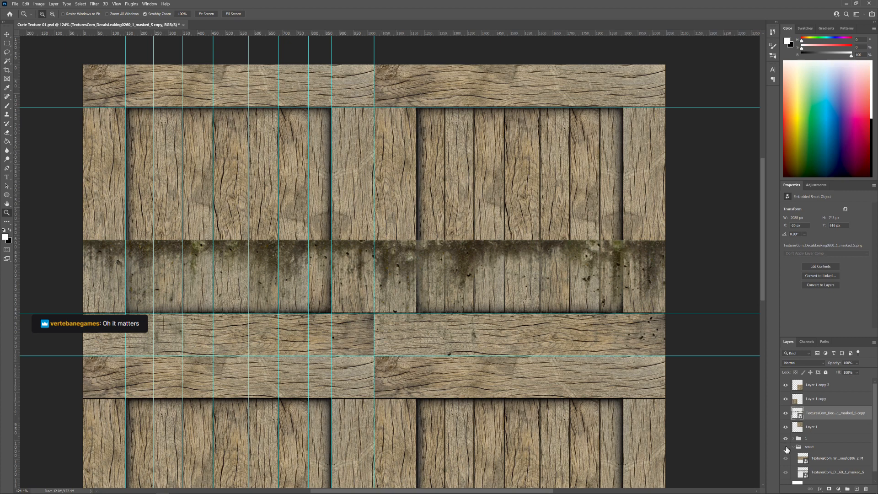
left_click(786, 448)
left_click(793, 446)
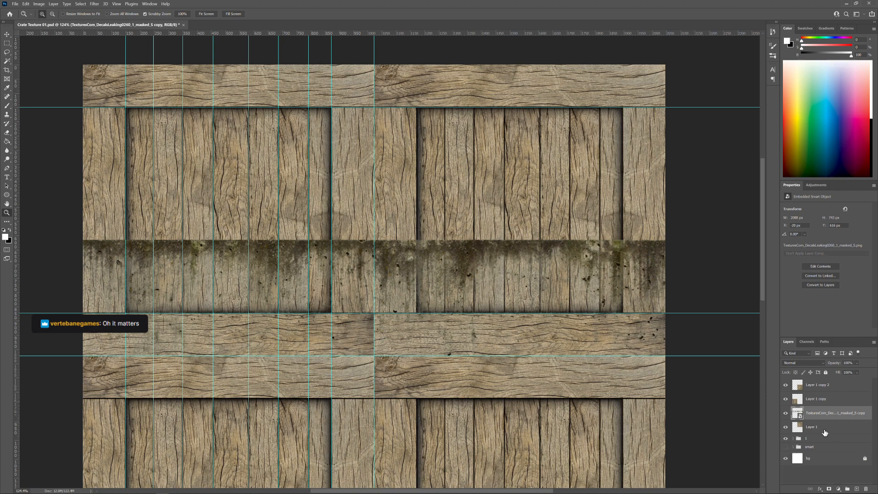
Scale the decal copy to about half size, flip it vertically and align it with the bottom edge of the upper-right crate tile
key("ctrl+t")
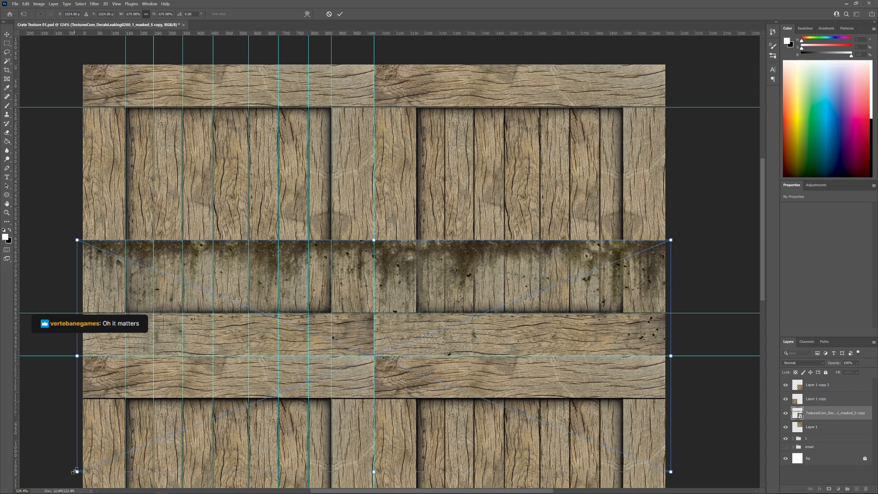
left_click_drag(76, 470, 376, 394)
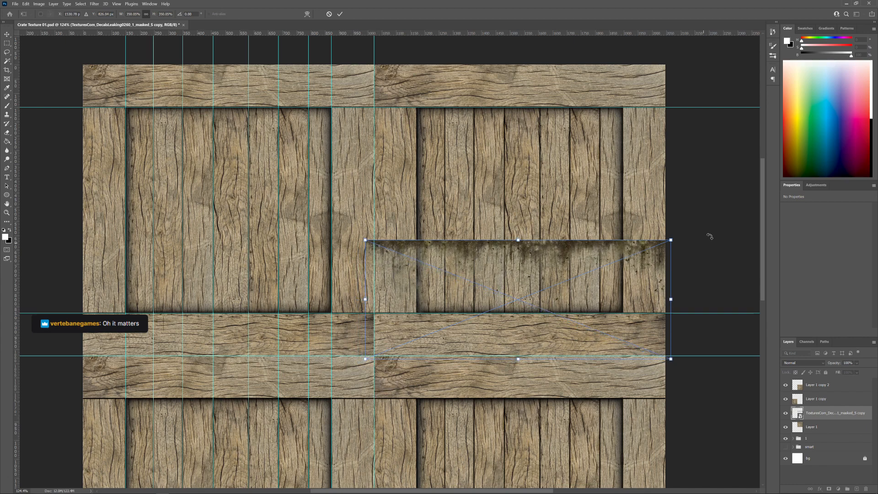
right_click(615, 258)
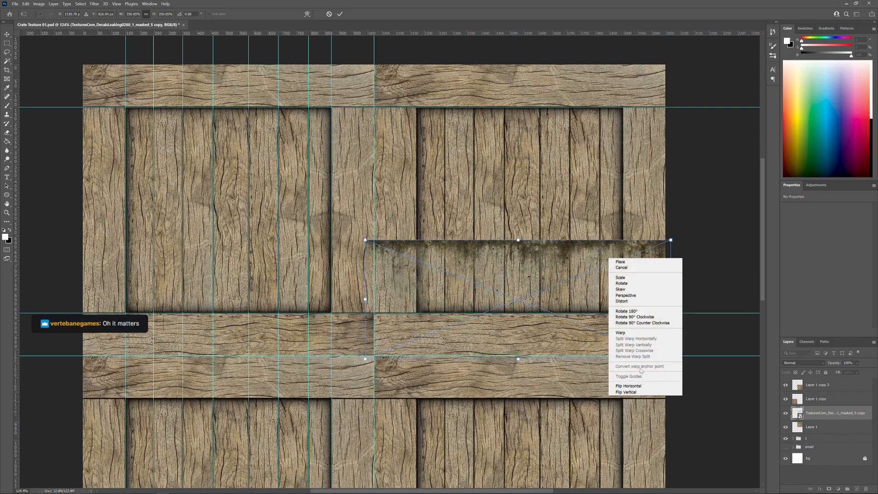
left_click(640, 391)
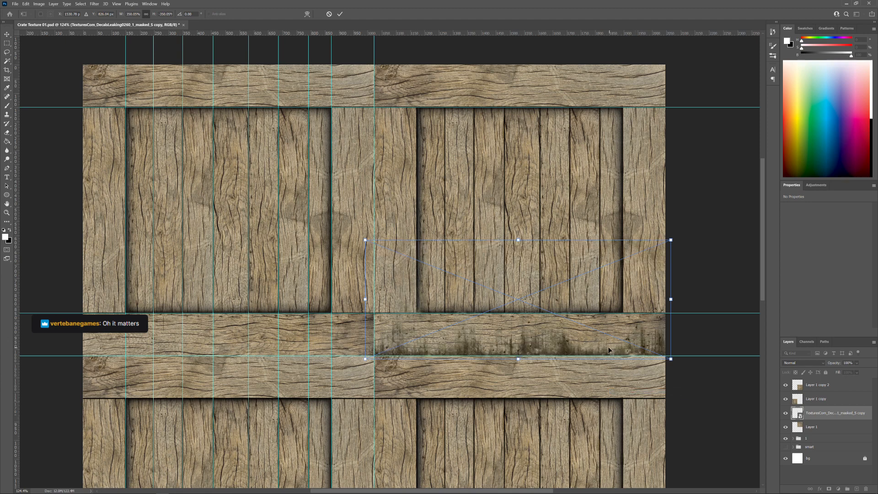
left_click_drag(555, 344, 555, 340)
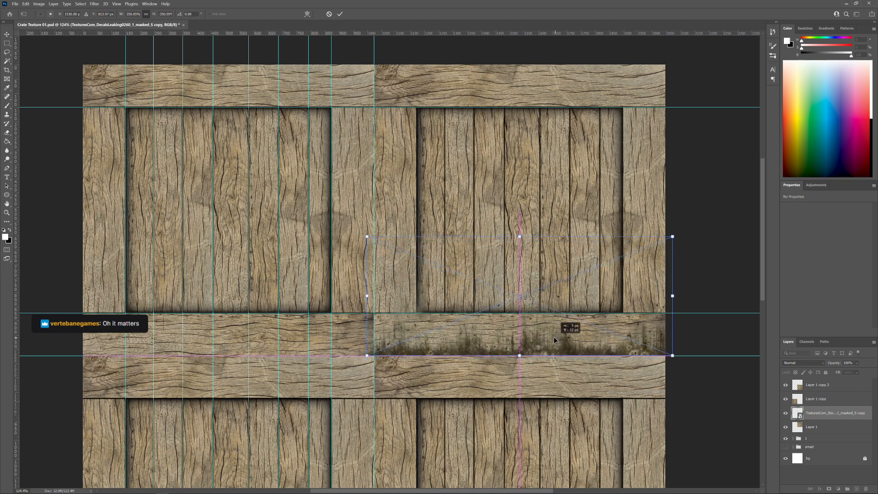
left_click_drag(553, 339, 557, 337)
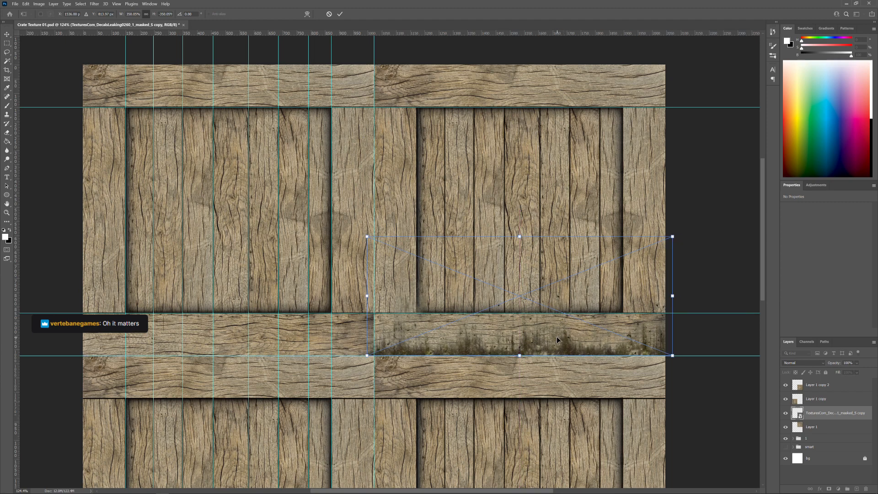
key("Return")
Select the upper-right crate tile, add a layer mask limiting the decal to it, and hide the guides
key("z")
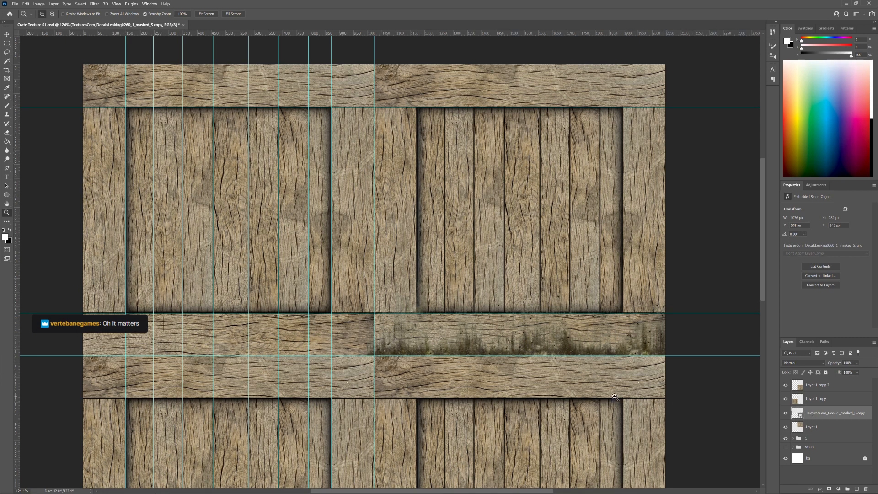
key("m")
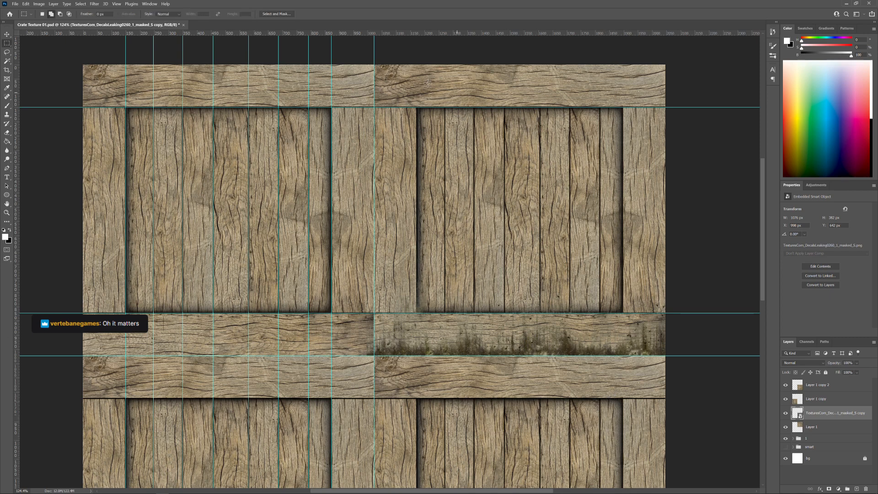
left_click_drag(665, 65, 374, 356)
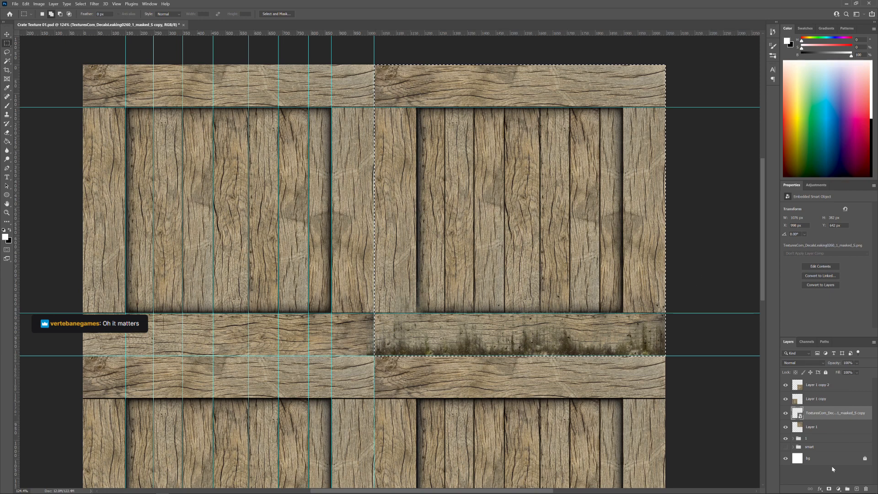
left_click(829, 489)
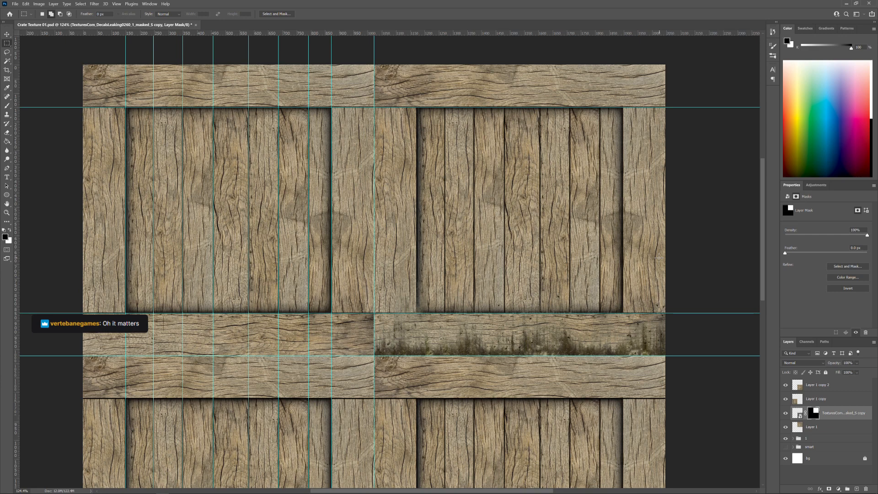
key("ctrl+semicolon")
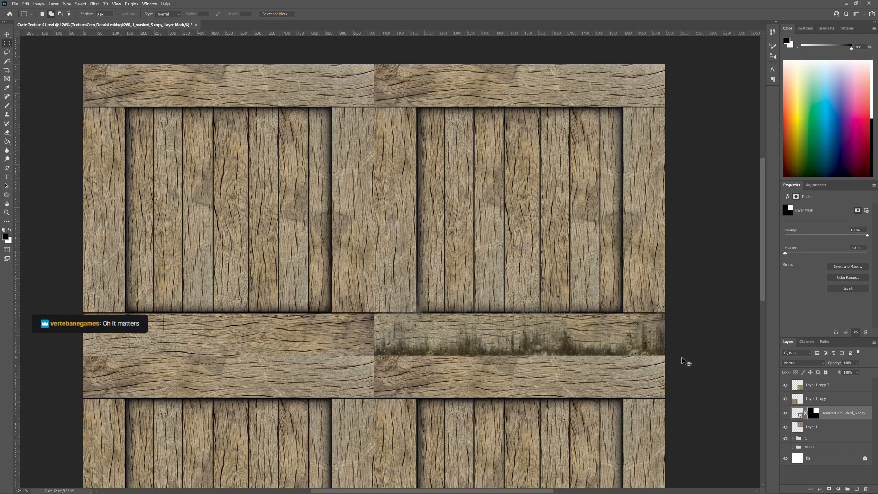
Unlink the leaking decal from its mask and stretch the decal upward, keeping its lower edge on the tile's bottom edge
key("ctrl+t")
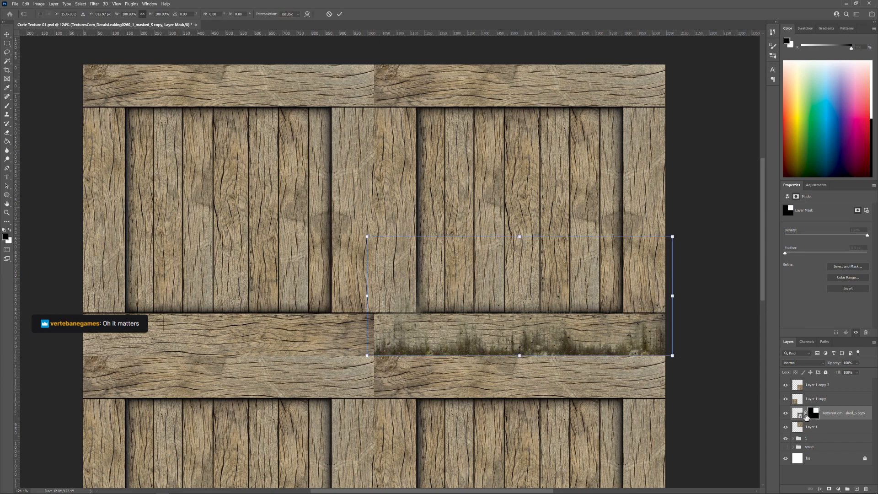
left_click(798, 414)
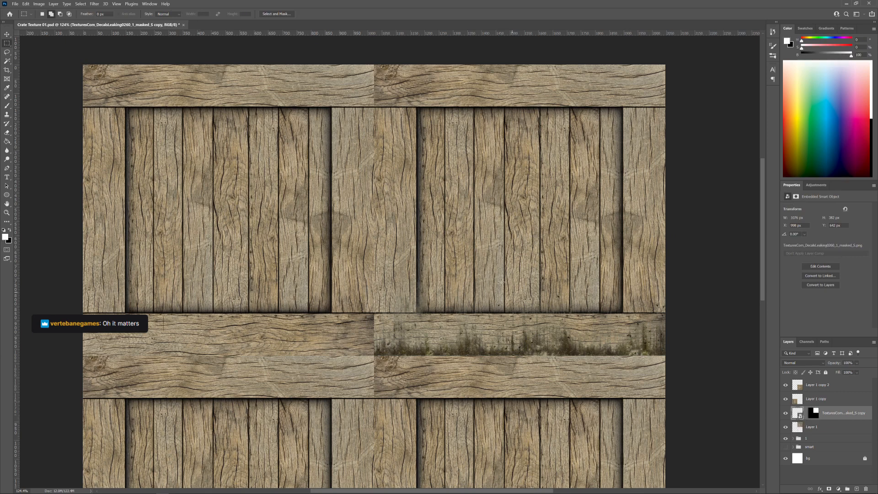
key("ctrl+t")
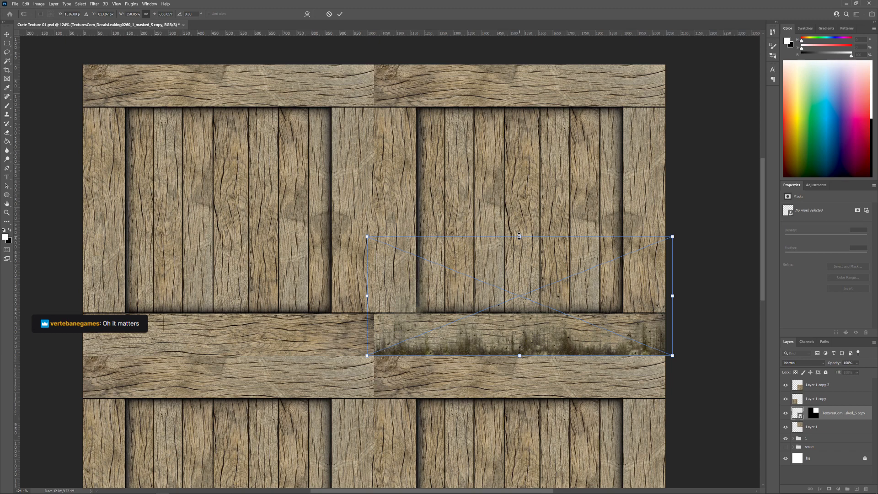
left_click_drag(518, 235, 526, 208)
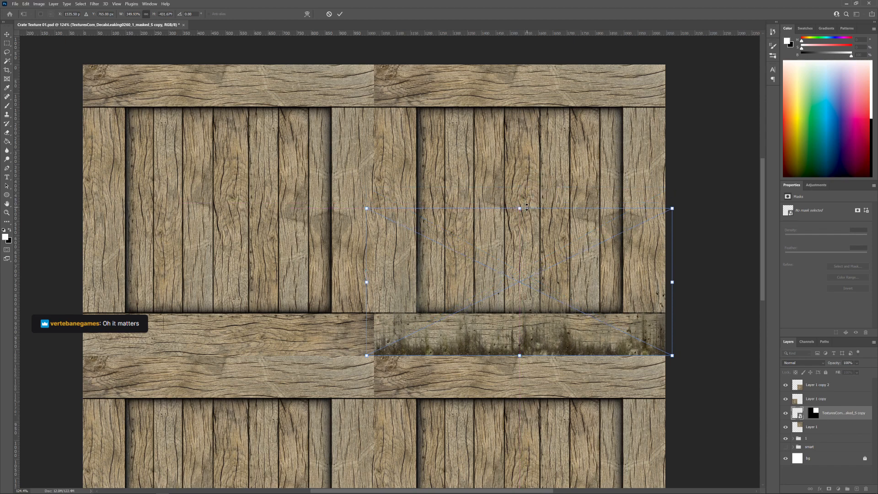
key("Return")
key("m")
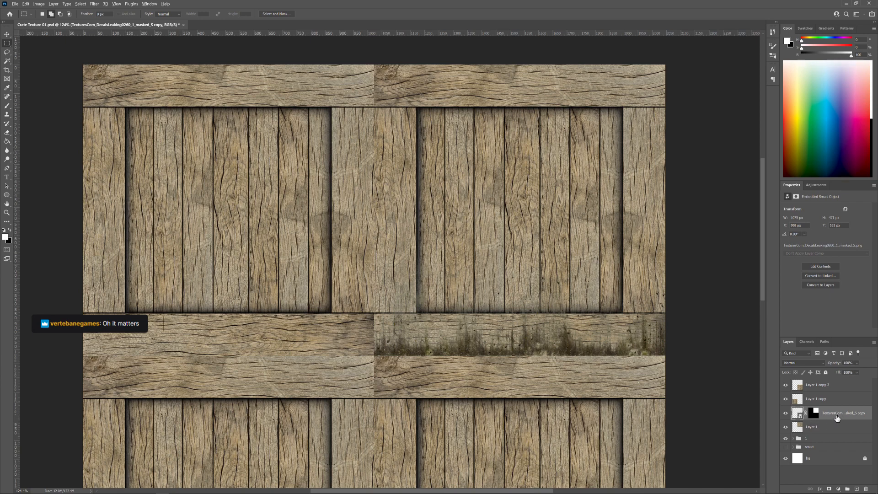
Duplicate the masked decal, flip the copy vertically and align it with the top edge of the upper-right crate tile
key("ctrl+j")
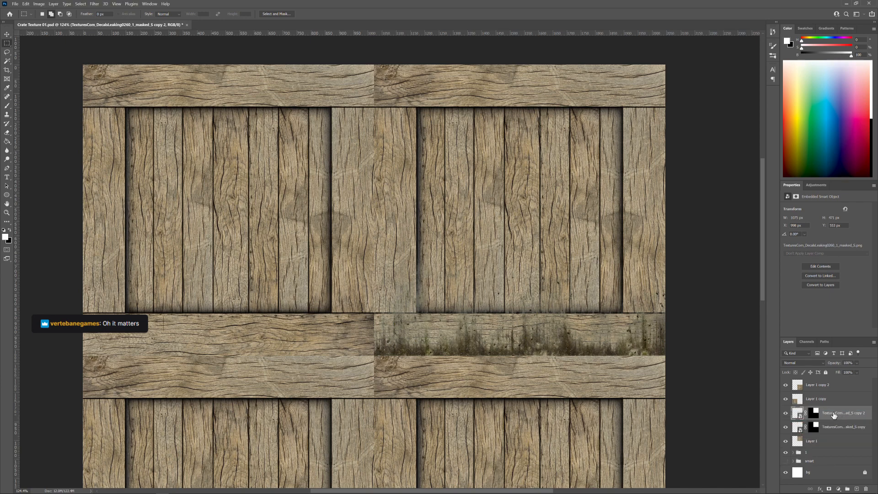
key("ctrl+t")
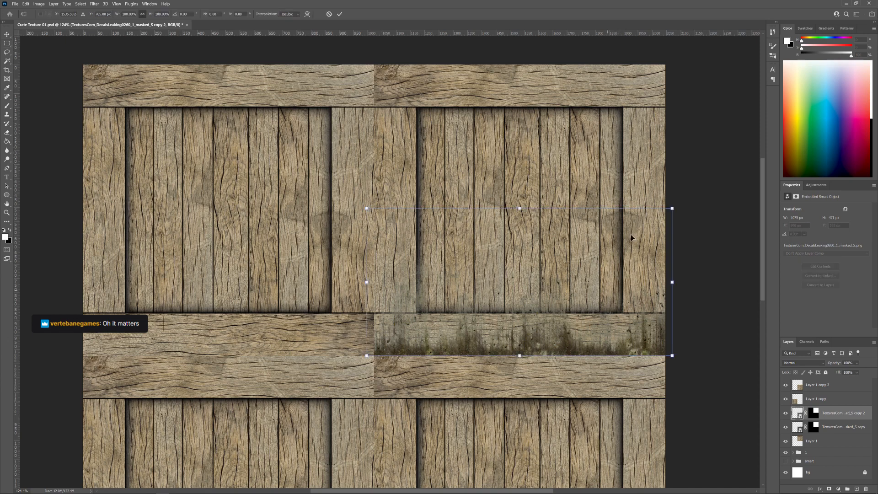
right_click(592, 335)
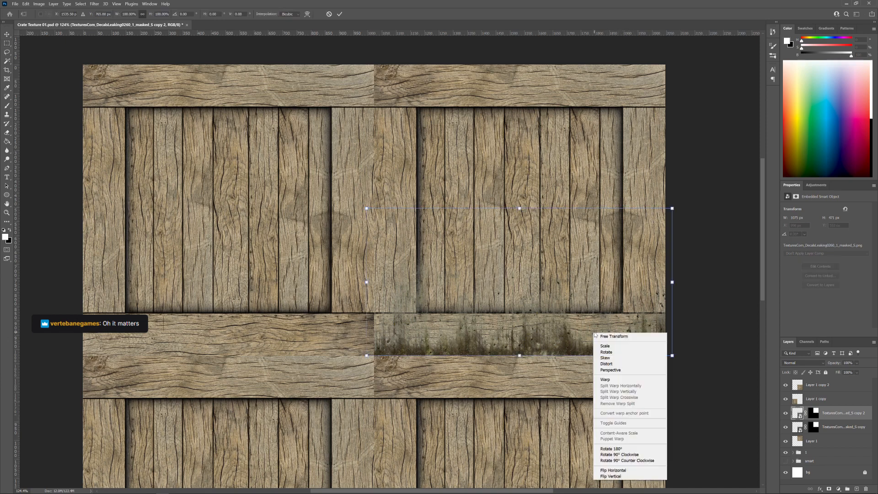
left_click(611, 476)
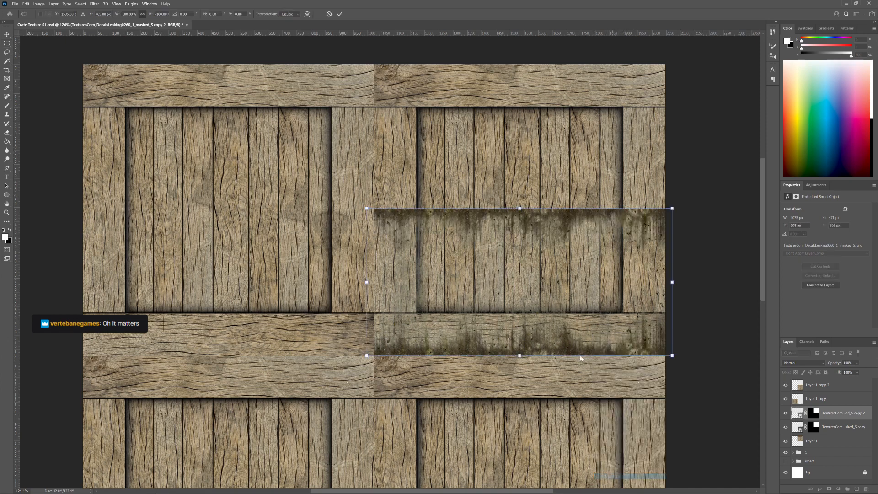
left_click_drag(562, 222, 569, 79)
key("Return")
key("m")
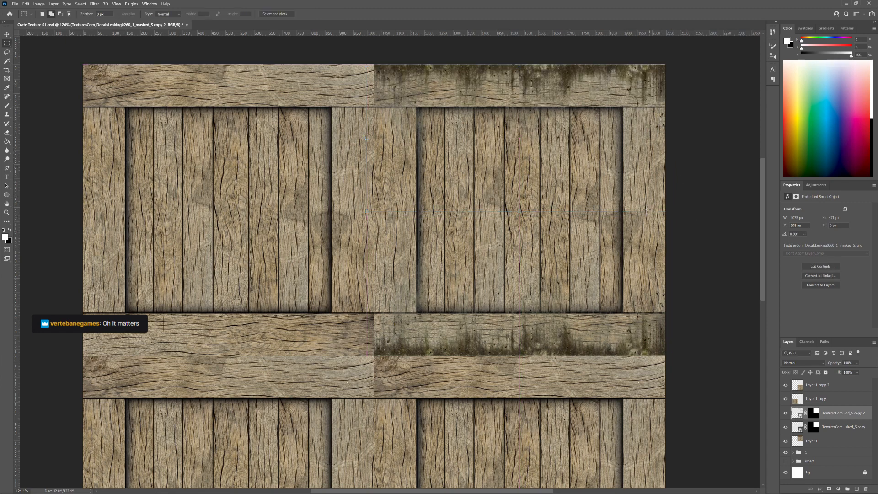
key("v")
key("Up")
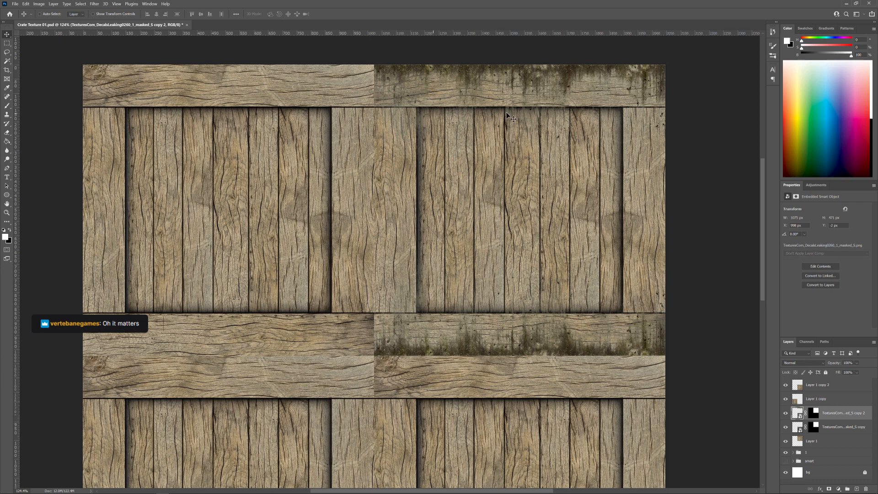
key("ctrl+t")
right_click(620, 81)
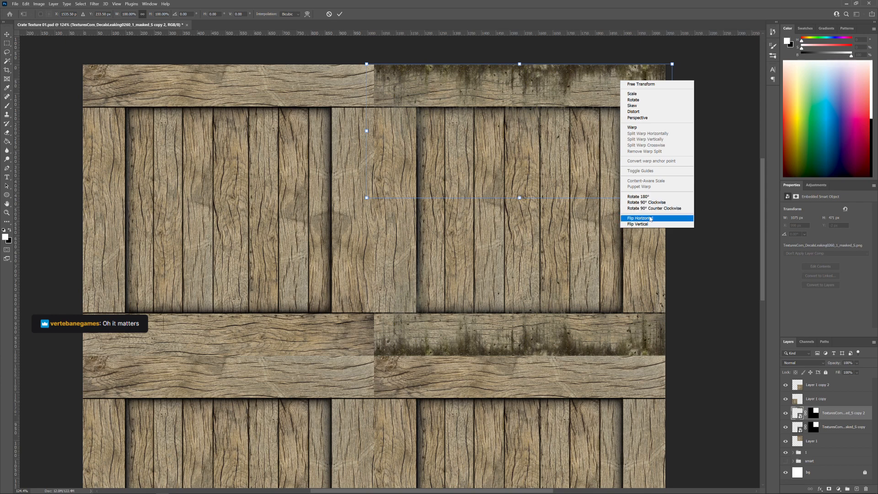
left_click(714, 61)
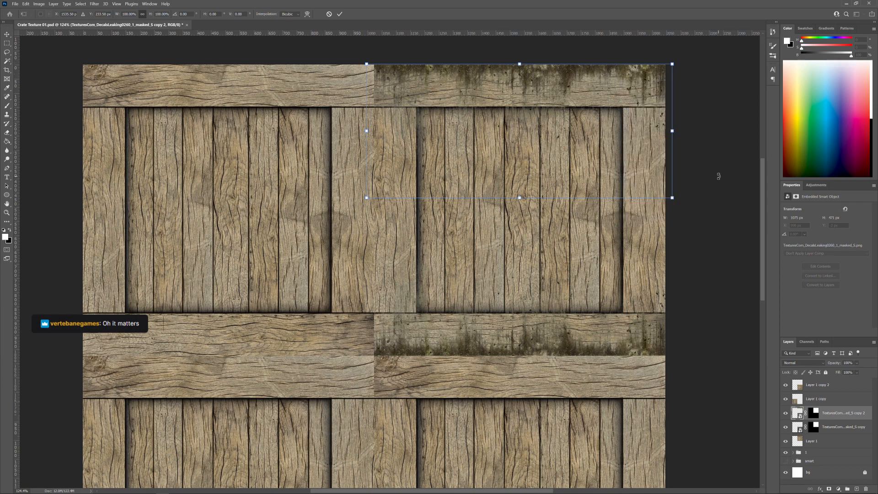
key("Escape")
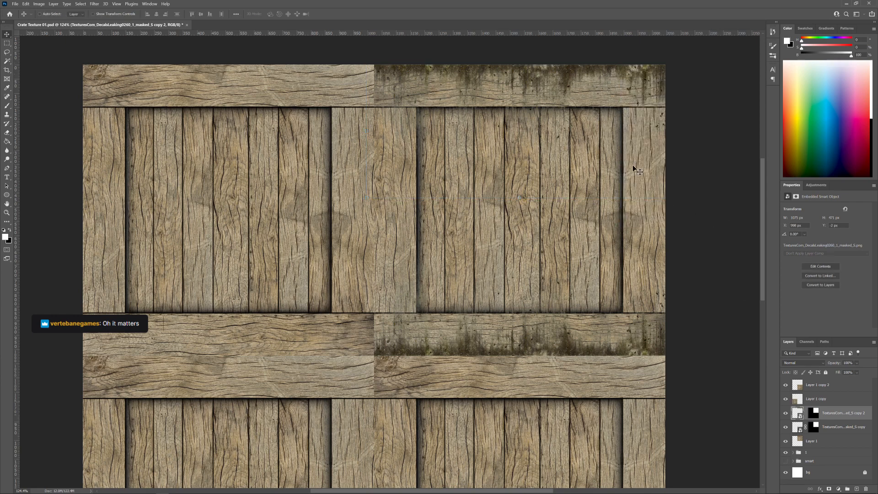
key("ctrl")
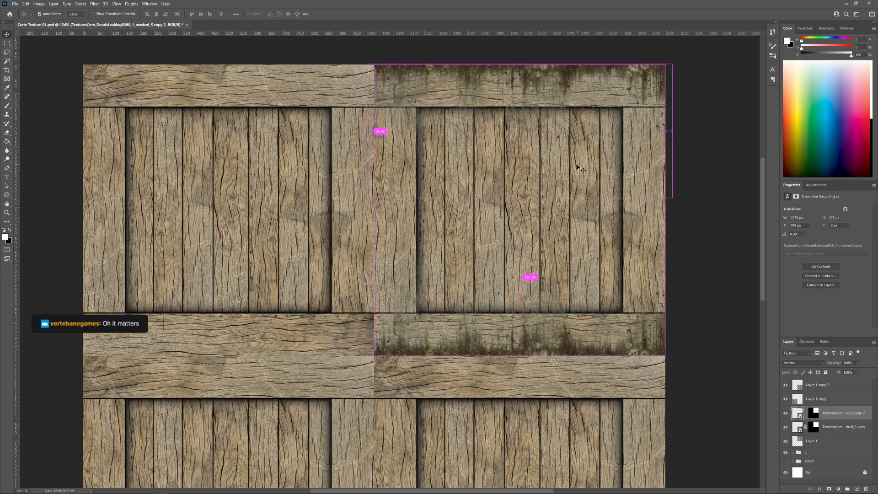
key("t")
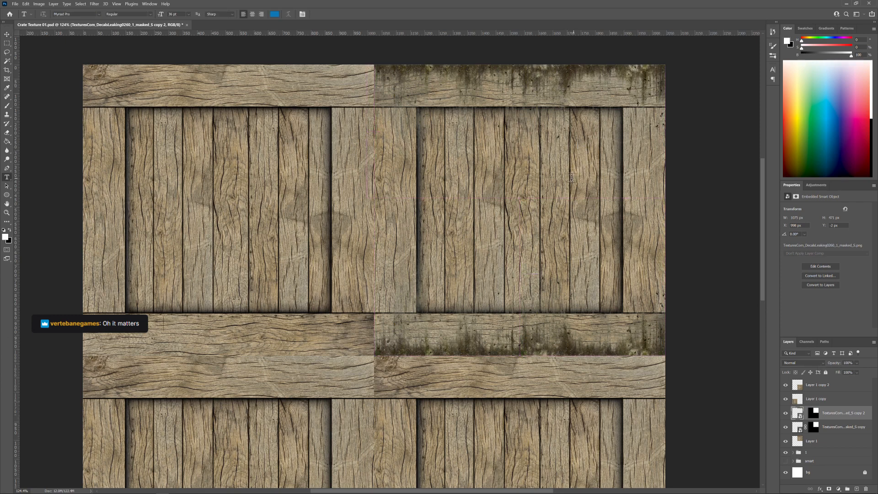
Flip the top decal copy horizontally and widen it slightly beyond both sides of the upper-right tile
key("ctrl+t")
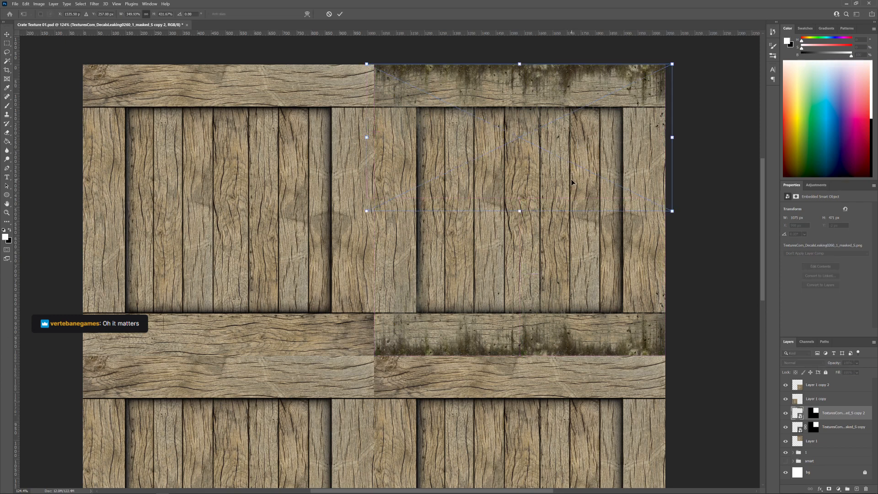
right_click(572, 181)
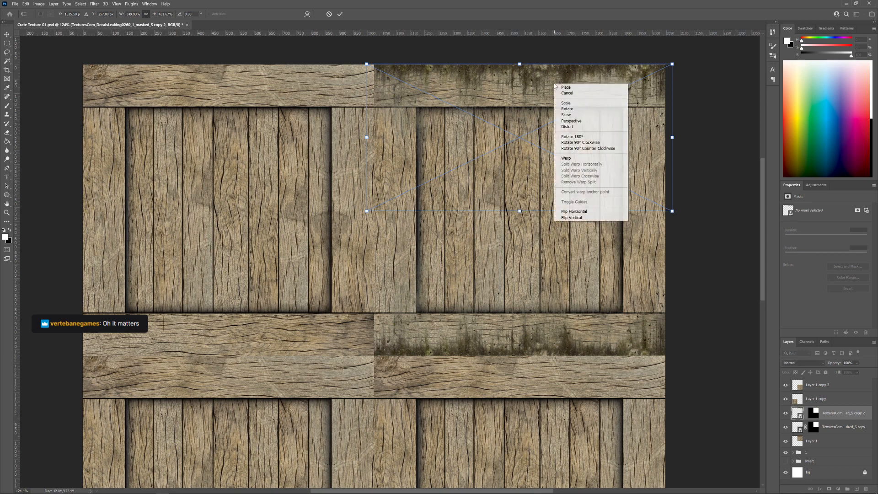
left_click(579, 213)
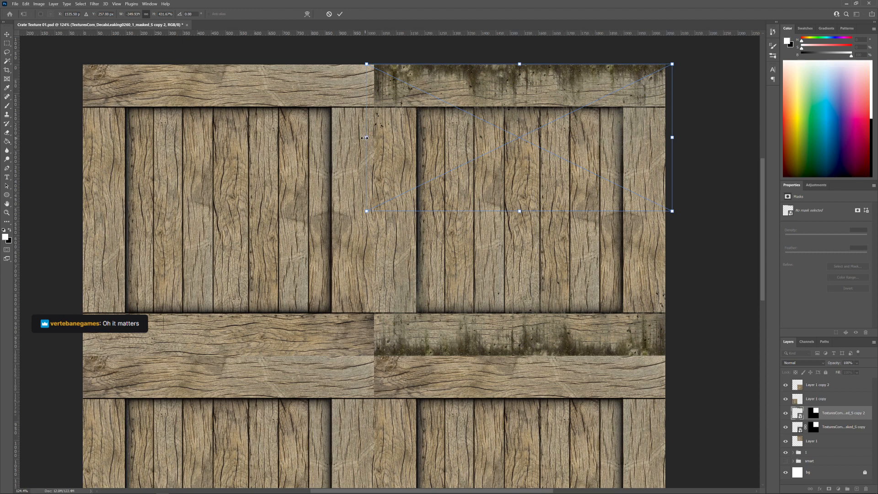
left_click_drag(365, 138, 356, 138)
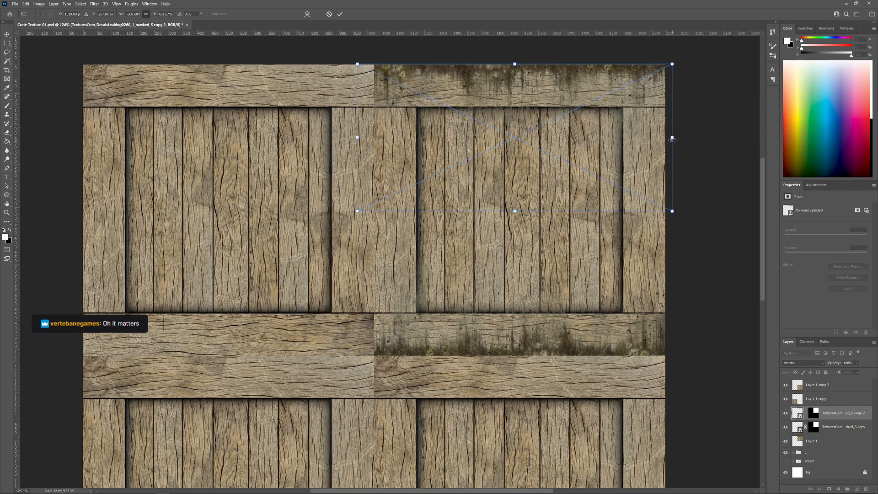
left_click_drag(672, 137, 690, 138)
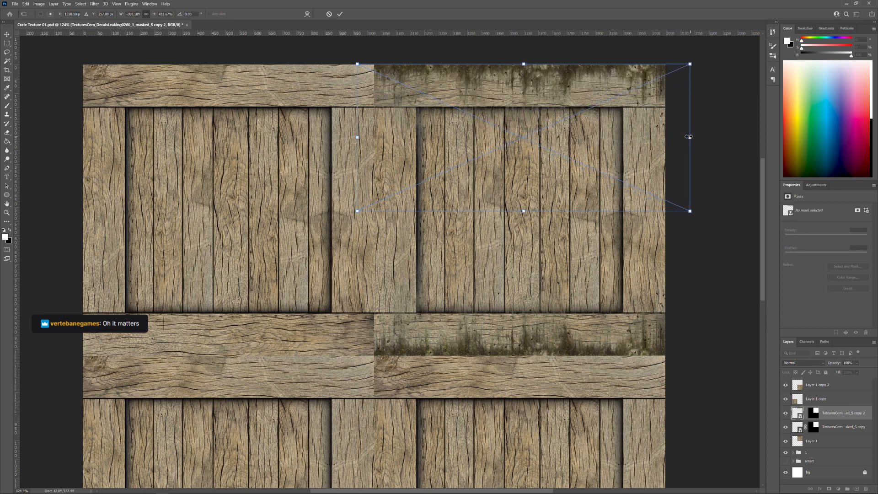
key("Return")
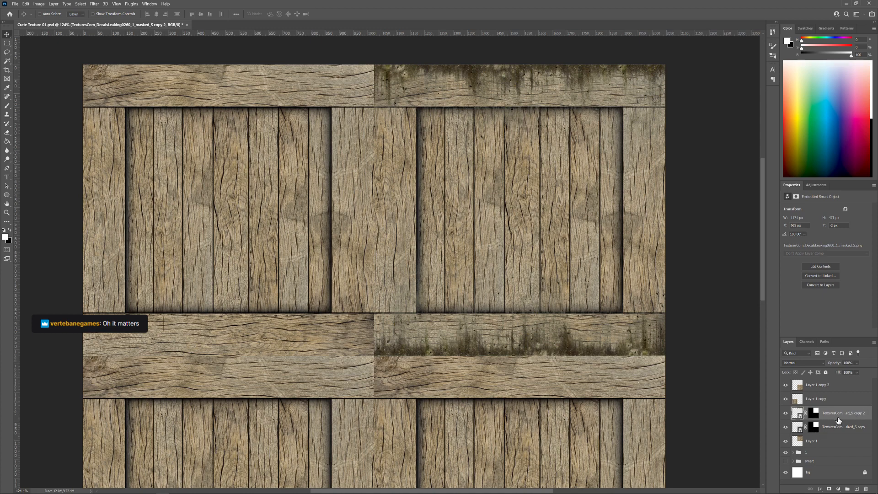
Set the top decal copy's blend mode to Overlay and lower its opacity to about 75%
left_click(822, 364)
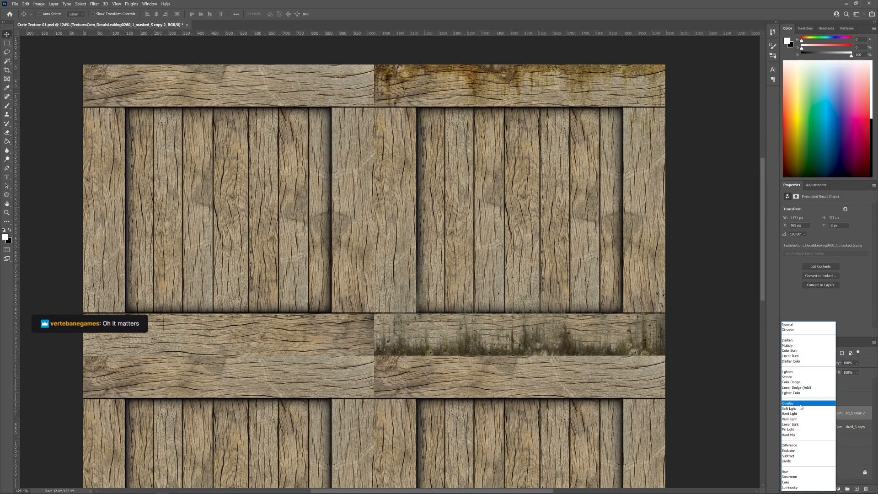
left_click(801, 407)
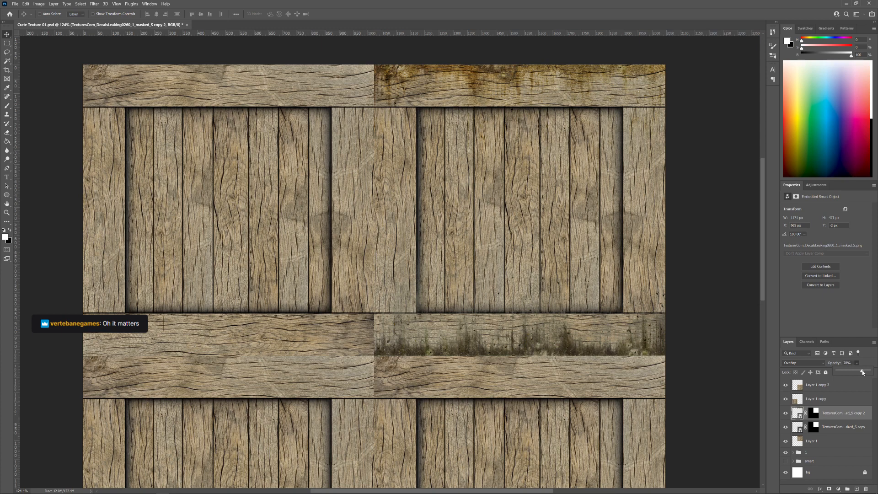
left_click_drag(862, 372, 860, 372)
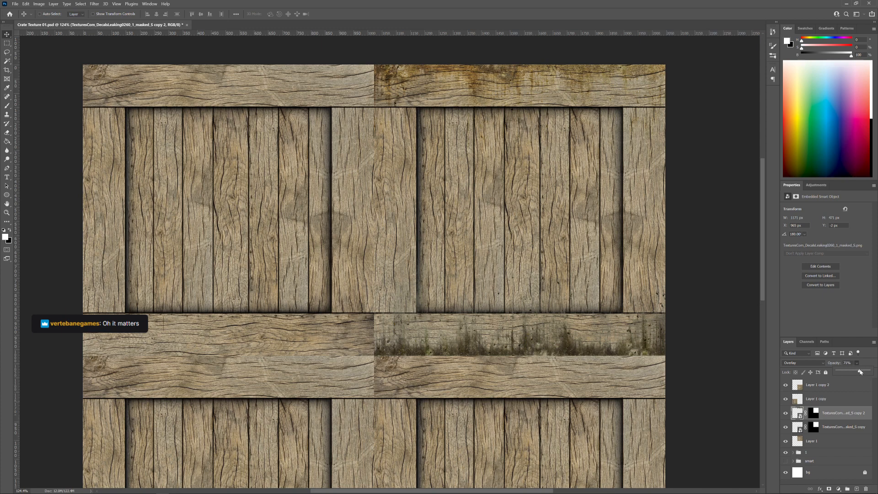
Set the bottom decal's blend mode to Subtract and lower its opacity to about 76%
left_click(842, 429)
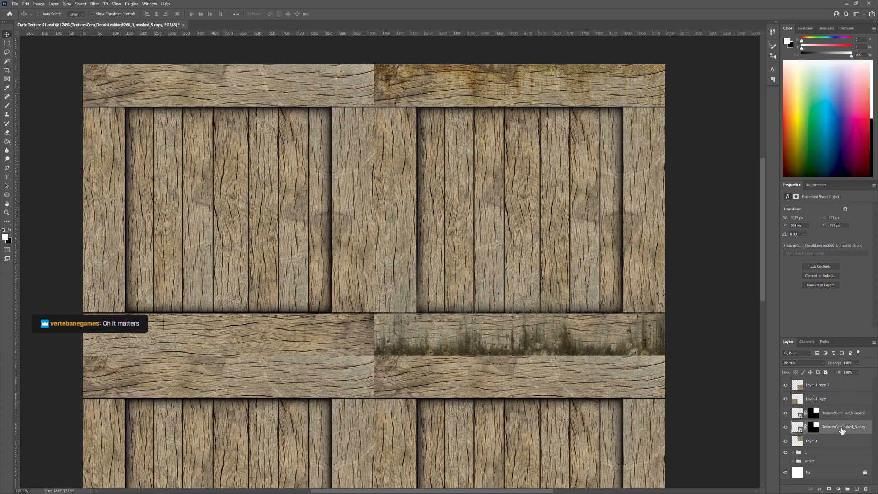
left_click(823, 363)
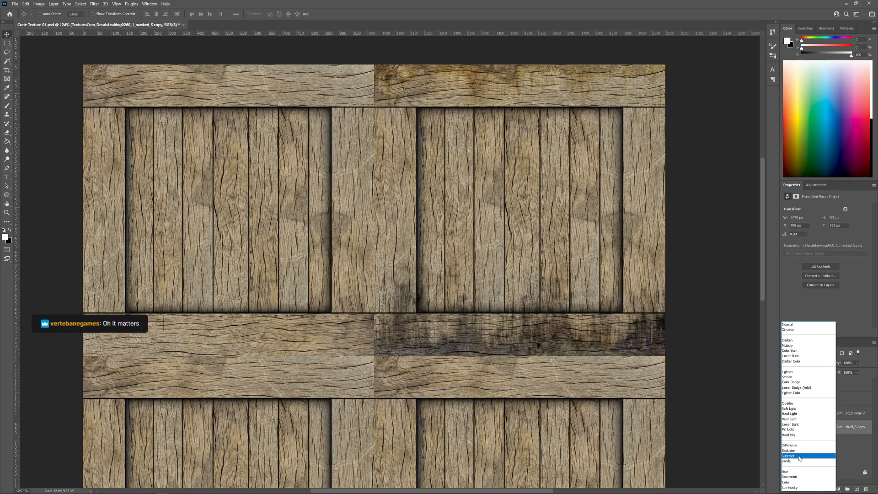
left_click(799, 458)
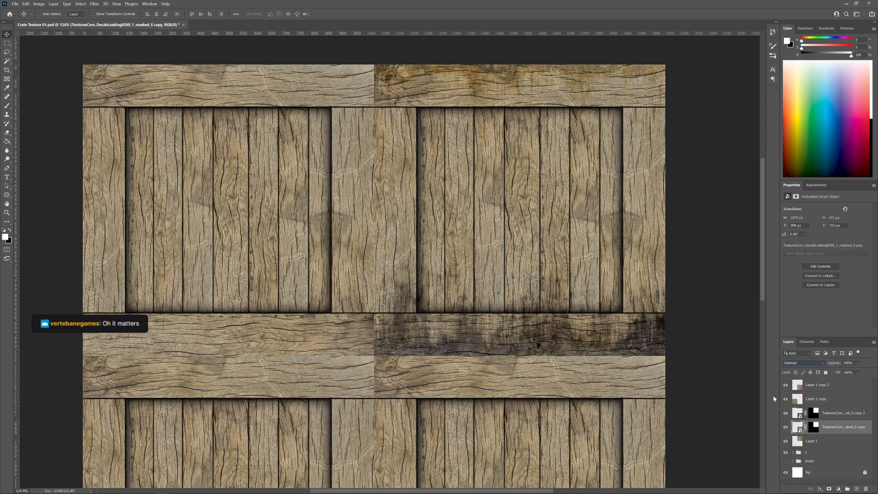
left_click(858, 363)
left_click_drag(869, 373, 862, 373)
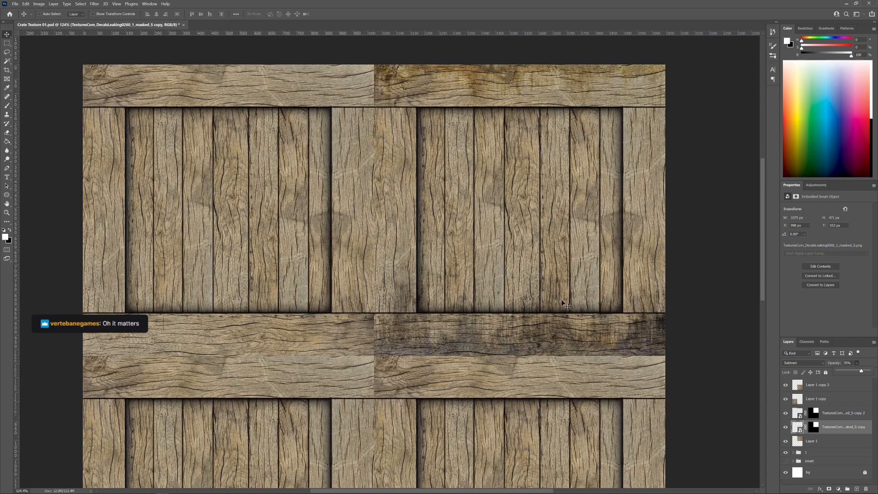
Rename Layer 1 copy as 2 and Layer 1 copy 2 as 3
left_click_drag(396, 408, 616, 186)
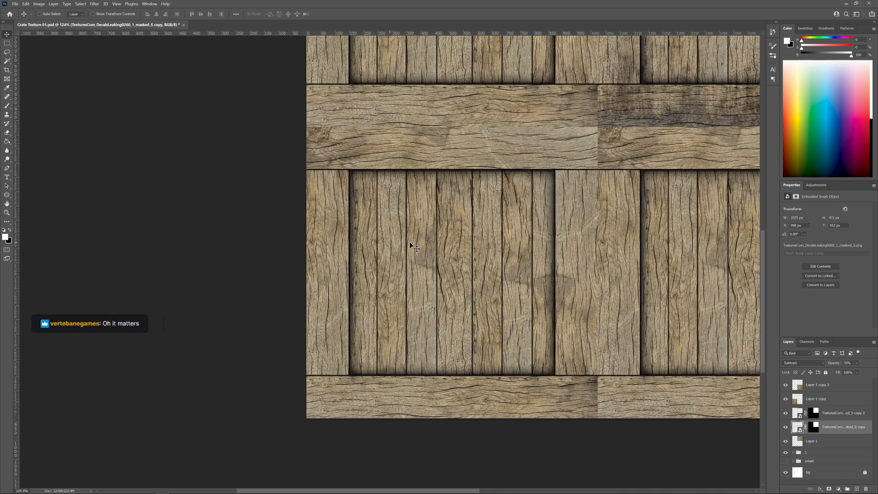
left_click(827, 401)
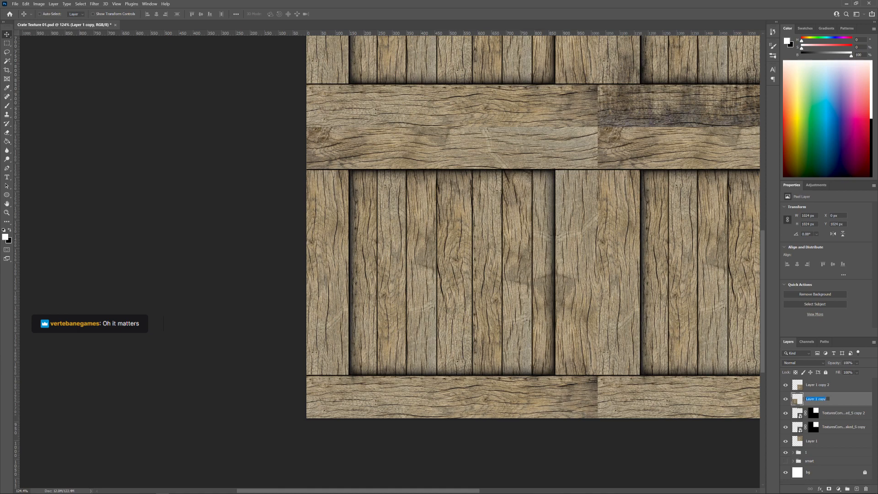
type("2")
key("Return")
double_click(821, 385)
type("3")
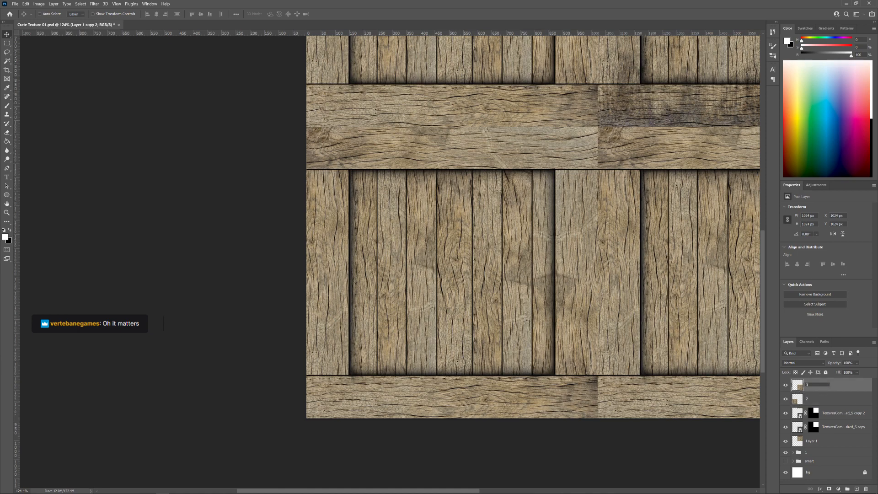
key("Return")
Rename Layer 1 as 2, the lower-left tile's layer as 3 and the lower-right tile's layer as 4
double_click(812, 441)
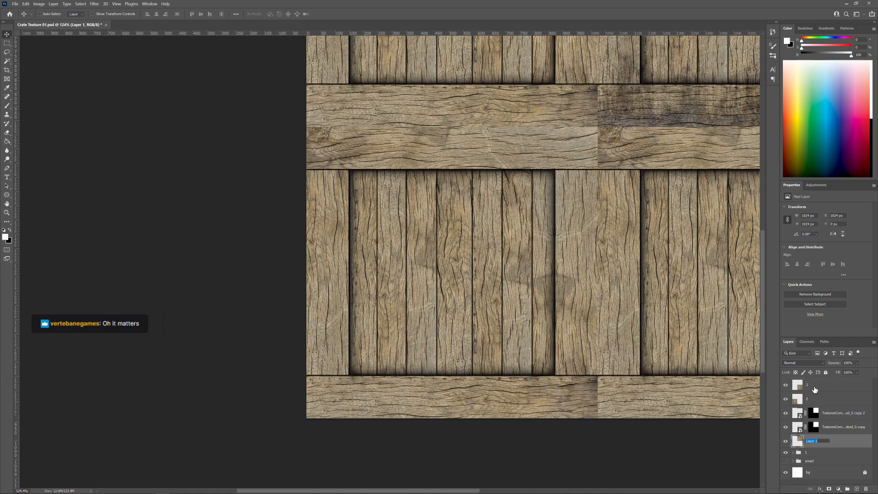
type("2")
key("Return")
double_click(812, 400)
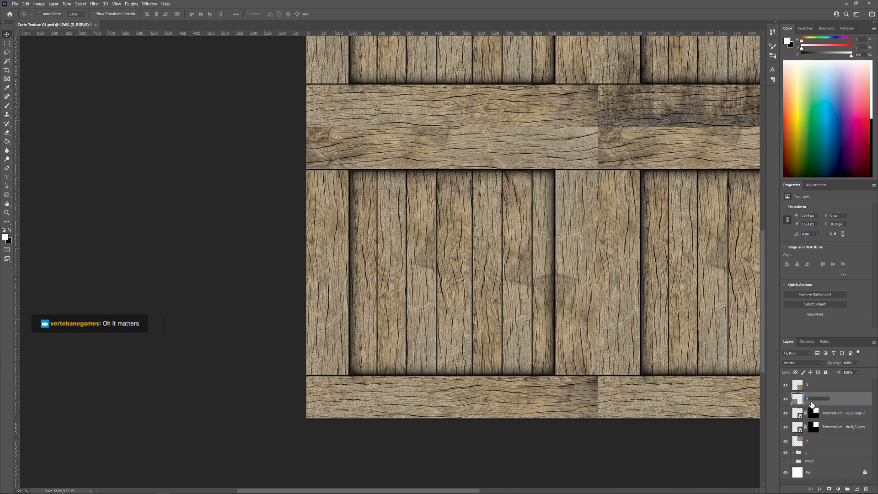
type("3")
key("Return")
double_click(807, 385)
type("4")
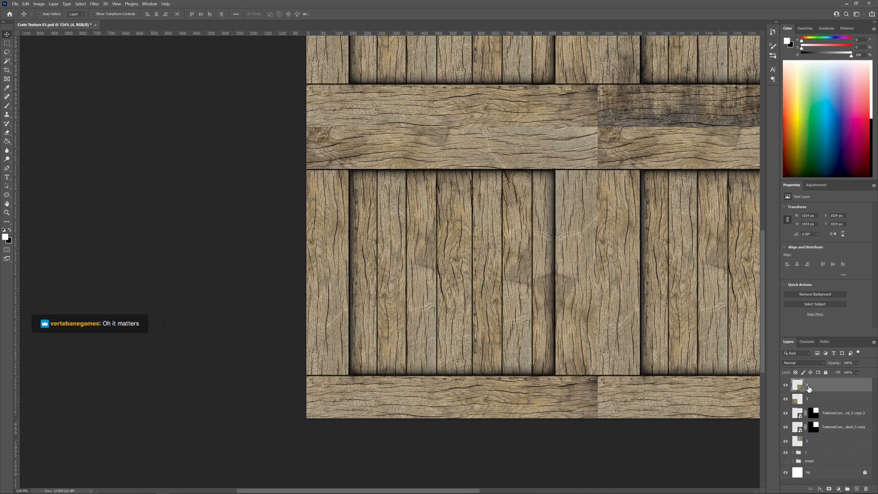
Add a new layer above tile layer 3 and name it arrow
left_click(826, 404)
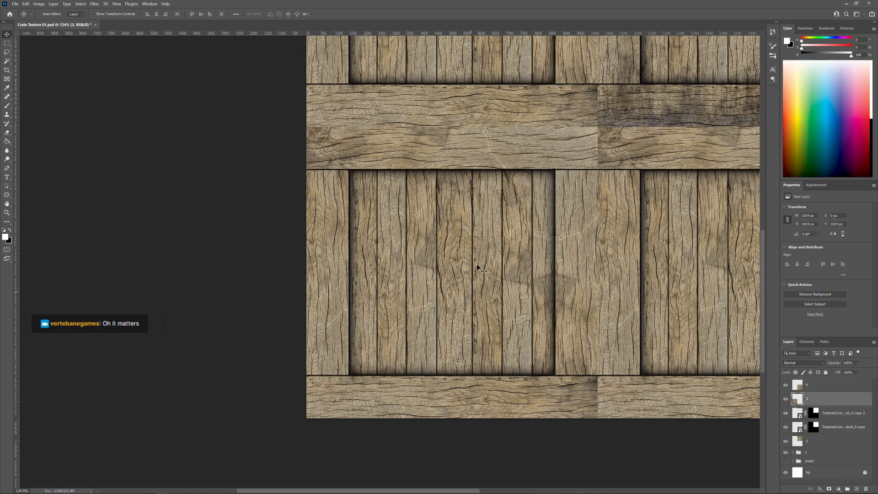
left_click(857, 489)
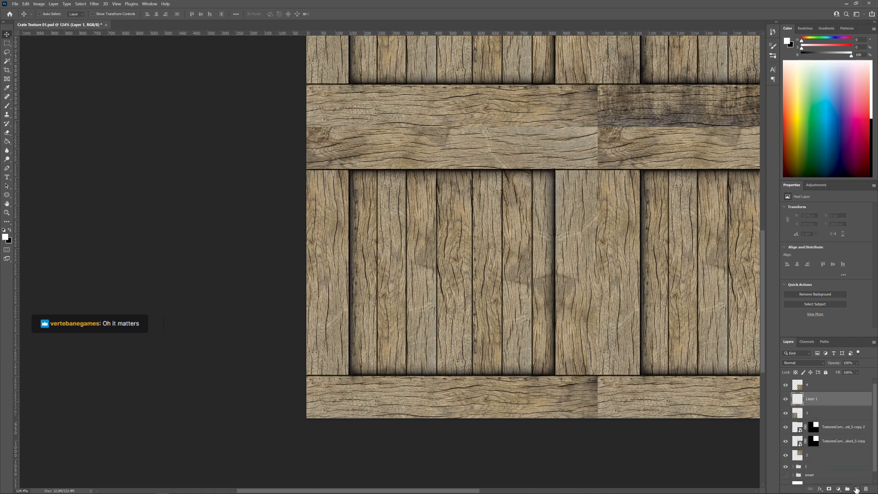
double_click(812, 399)
type("arrow")
key("Return")
Outline an upward arrow about 132 px wide on the lower-left crate with the Polygonal Lasso, fill it with white and deselect
key("l")
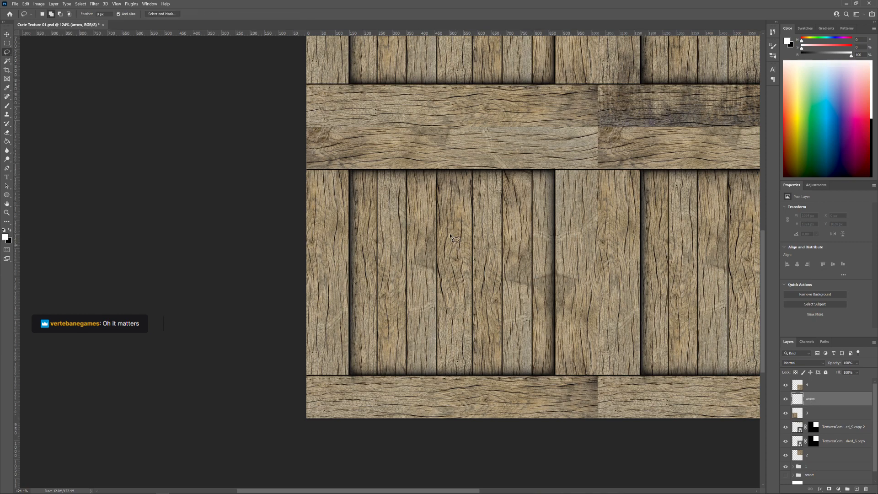
right_click(9, 55)
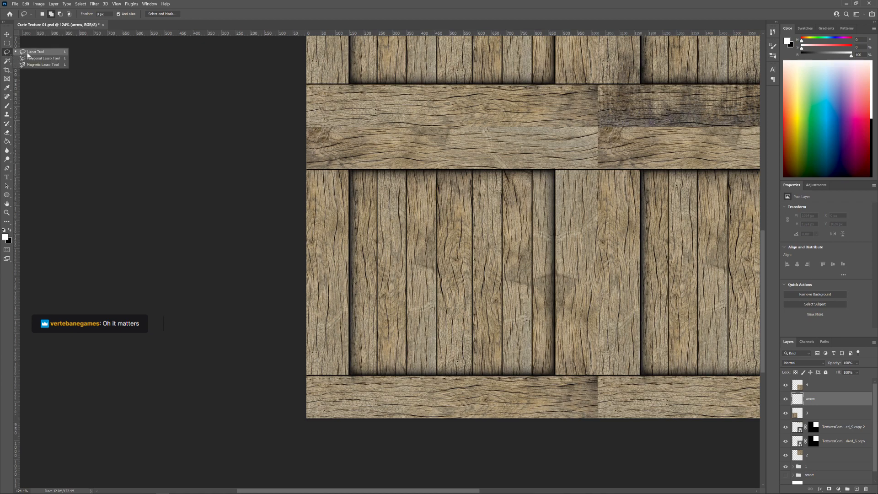
left_click(31, 58)
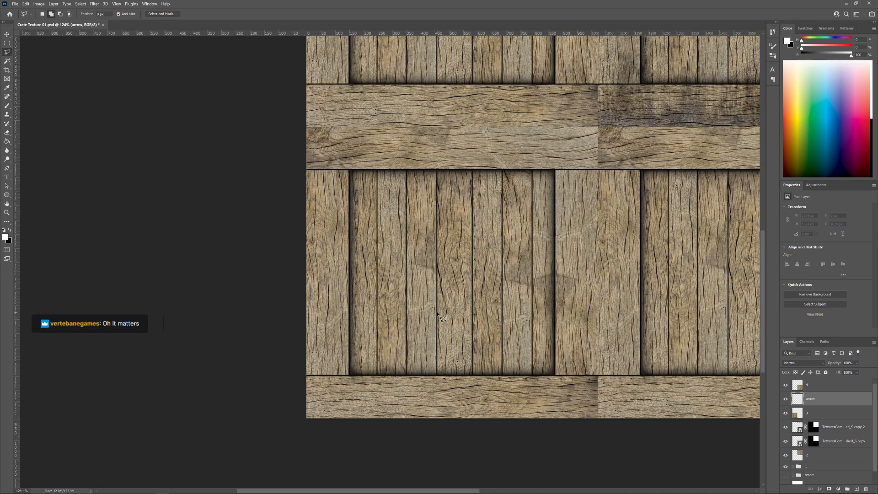
left_click(437, 312)
left_click(441, 278)
left_click(423, 297)
left_click(436, 298)
key("g")
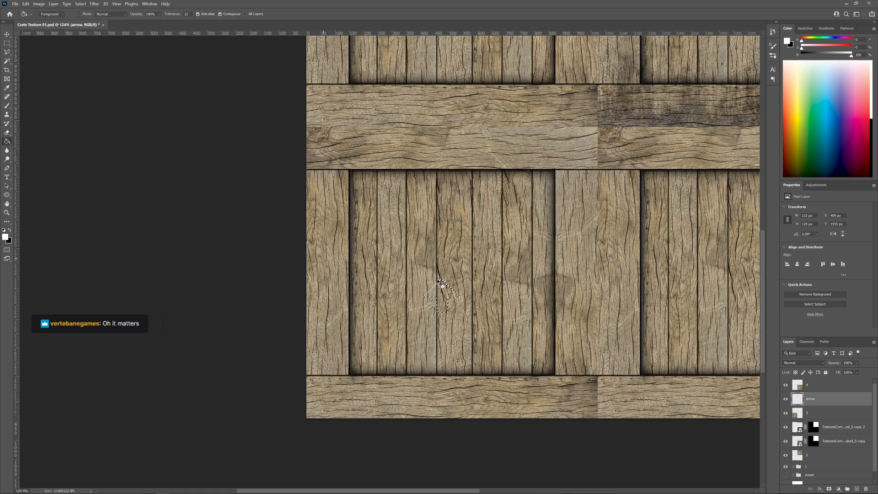
left_click(444, 295)
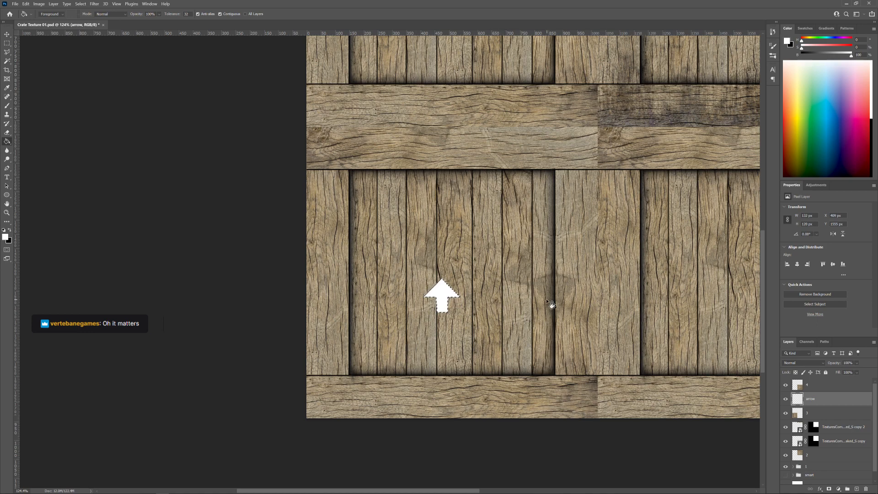
key("ctrl+d")
Add the text "This Side Up" just below the arrow and set its colour to white
key("t")
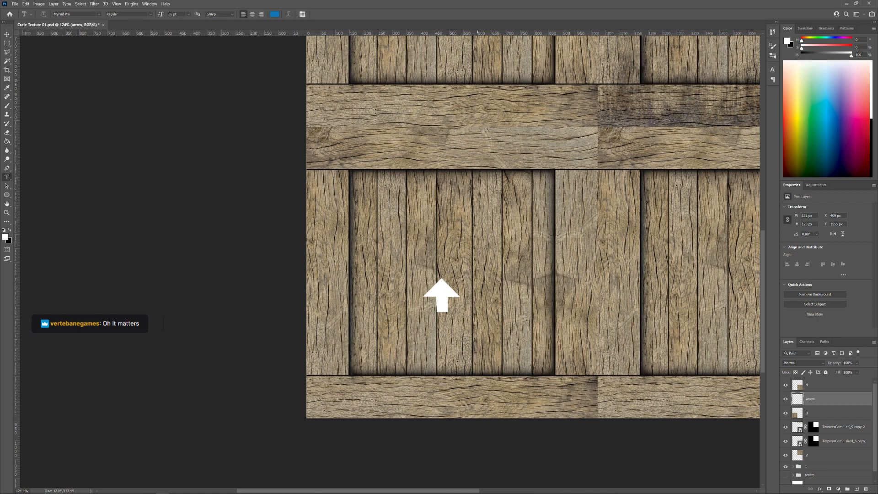
left_click(442, 328)
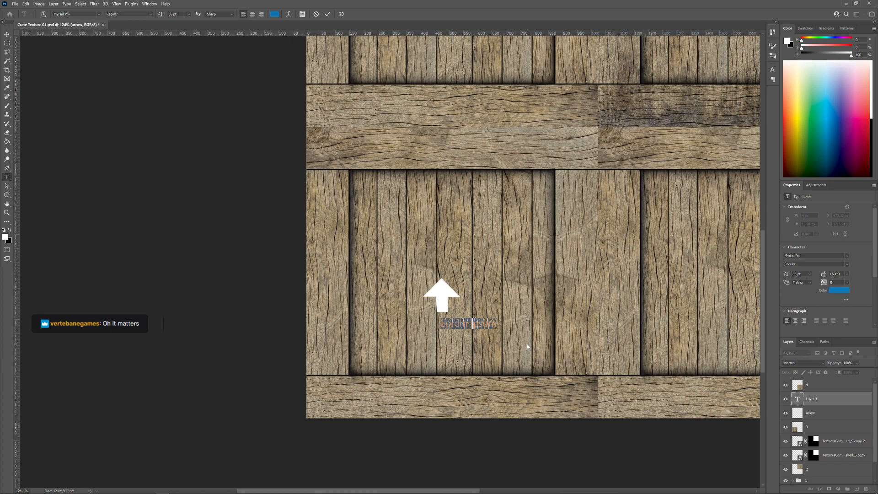
type("This")
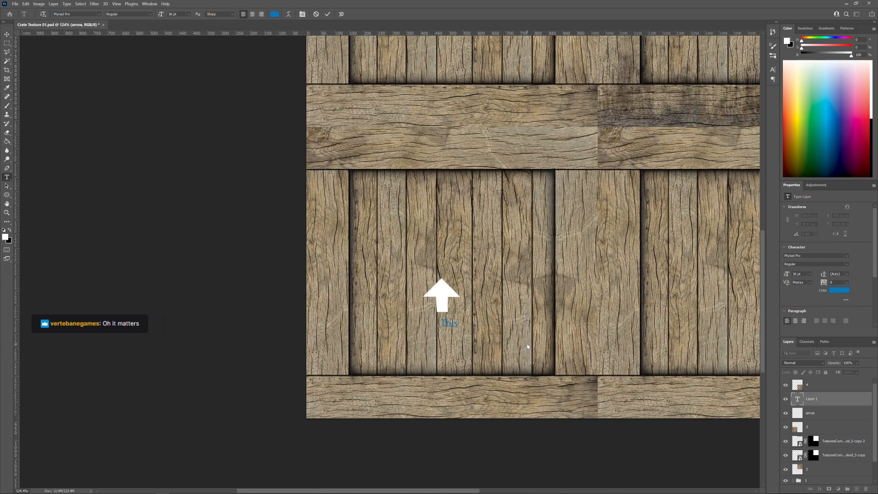
type(" Side Up")
left_click(7, 34)
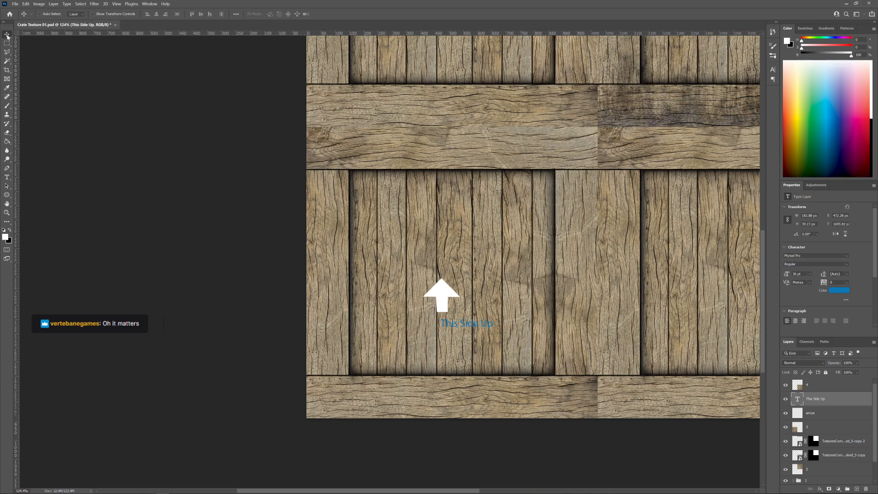
left_click(838, 291)
left_click_drag(254, 165, 127, 119)
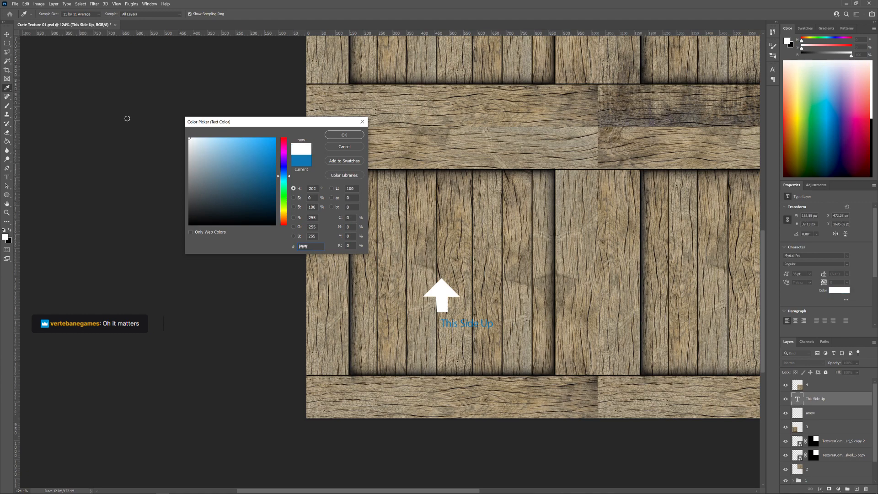
left_click(352, 136)
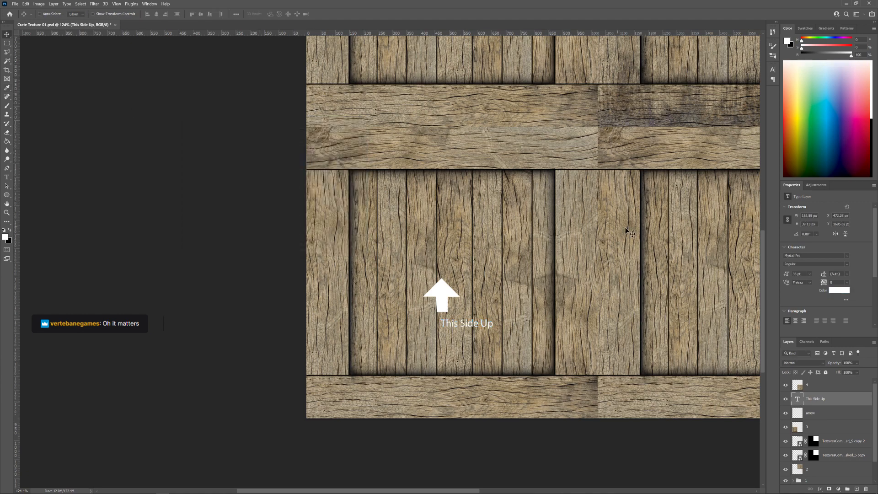
Set the "This Side Up" text's font to Stencil Std and its size to 48 pt
left_click(847, 257)
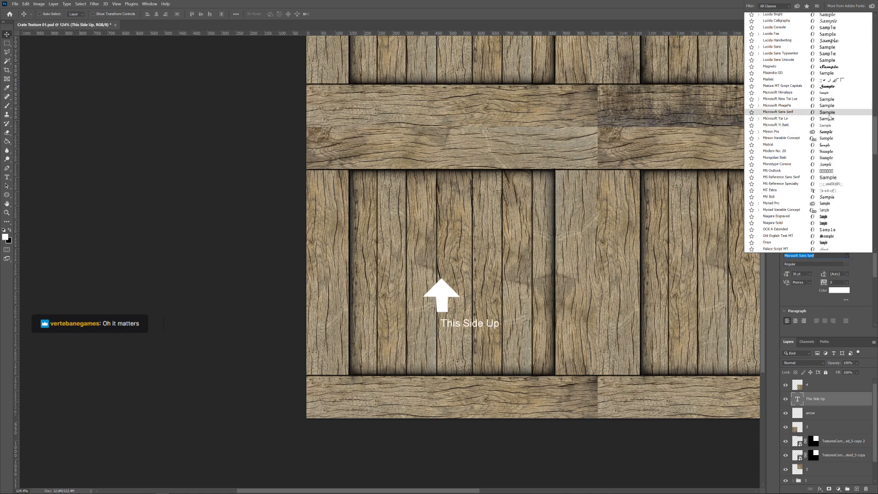
scroll(829, 117, "down", 7)
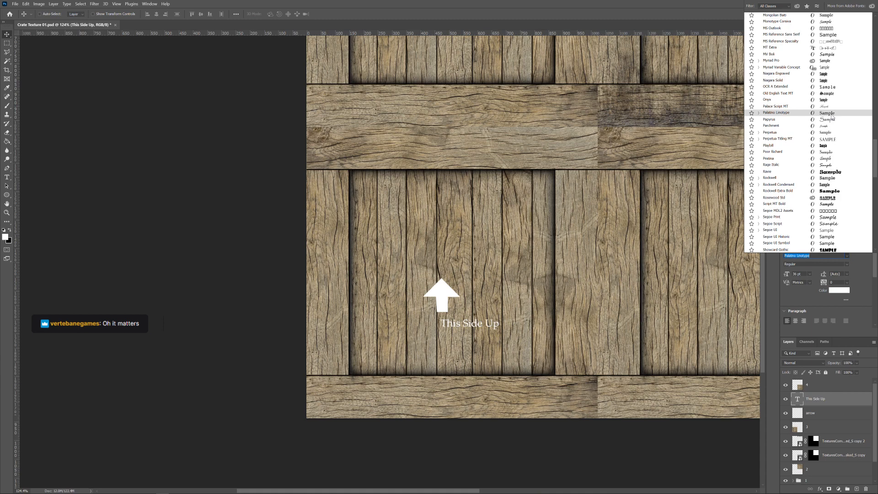
scroll(829, 126, "down", 2)
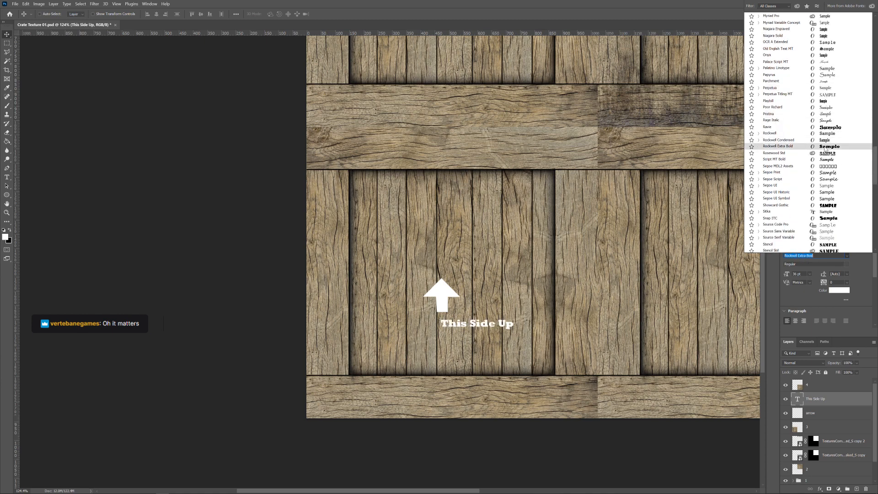
scroll(825, 149, "down", 2)
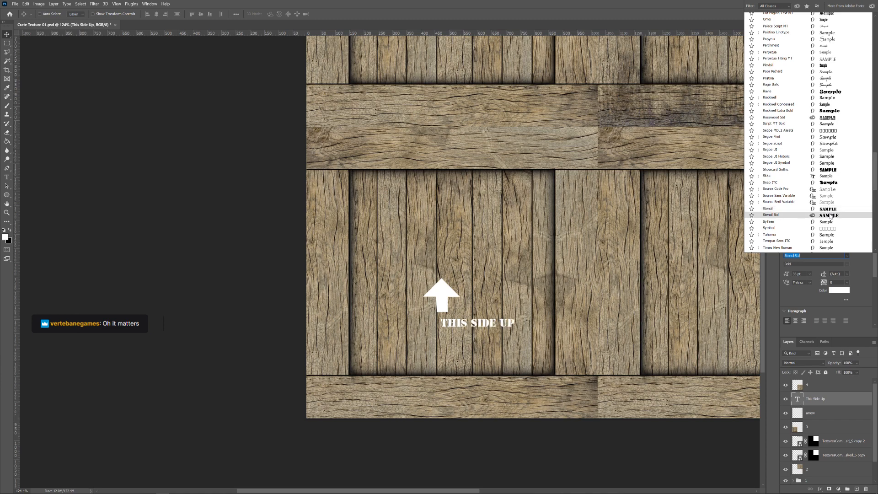
left_click(830, 215)
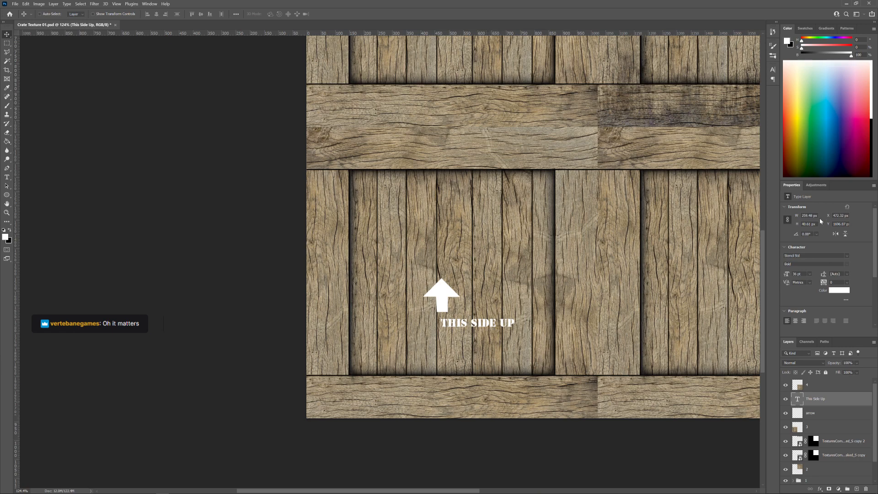
left_click(809, 273)
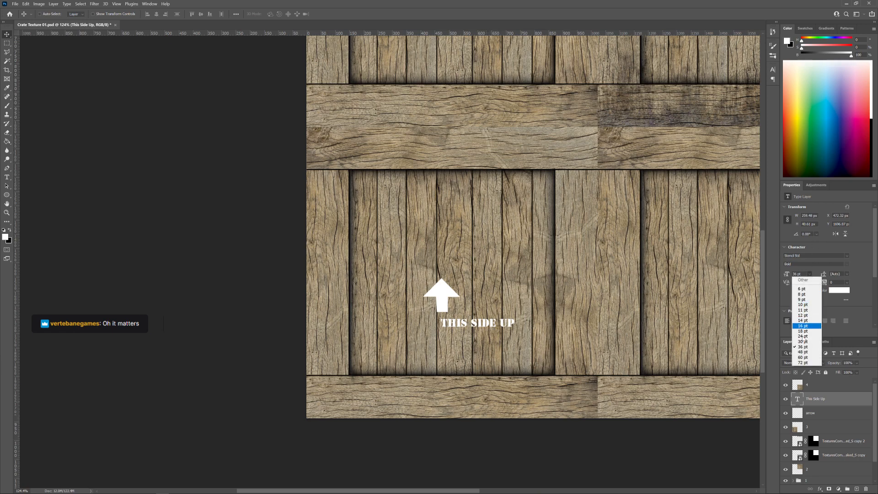
left_click(801, 352)
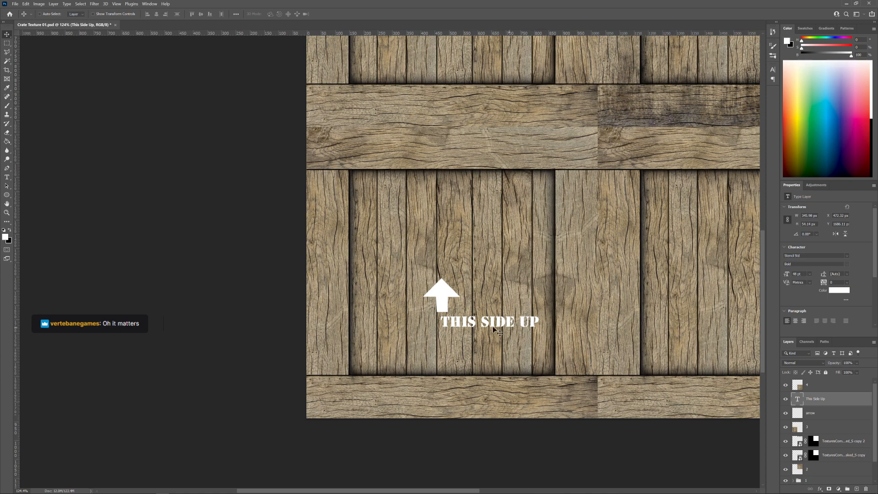
Move the text beneath the arrow and align the horizontal centres of both layers
left_click_drag(493, 327, 453, 330)
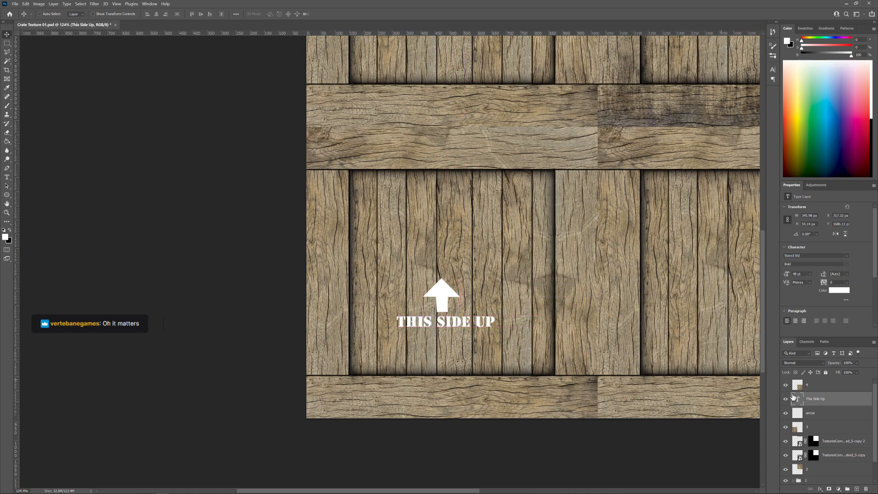
left_click(831, 413, "shift")
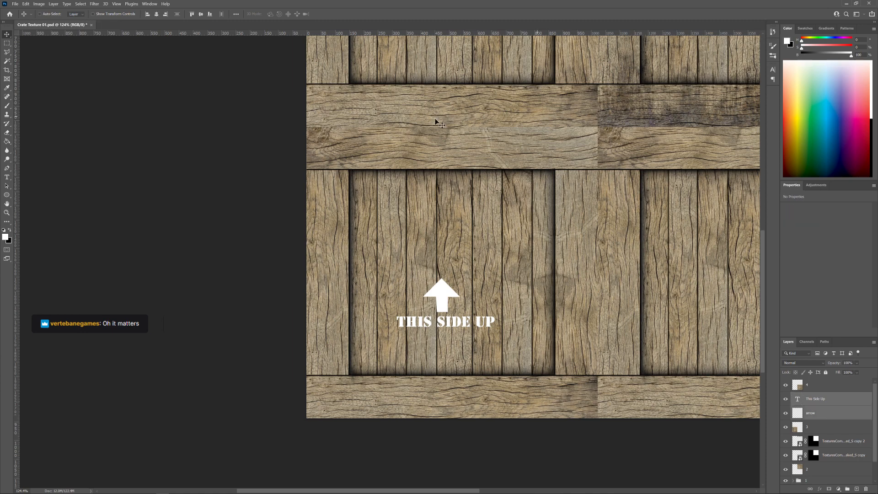
left_click(157, 15)
Nudge the arrow up 13 px to widen the gap above the text
left_click(827, 414)
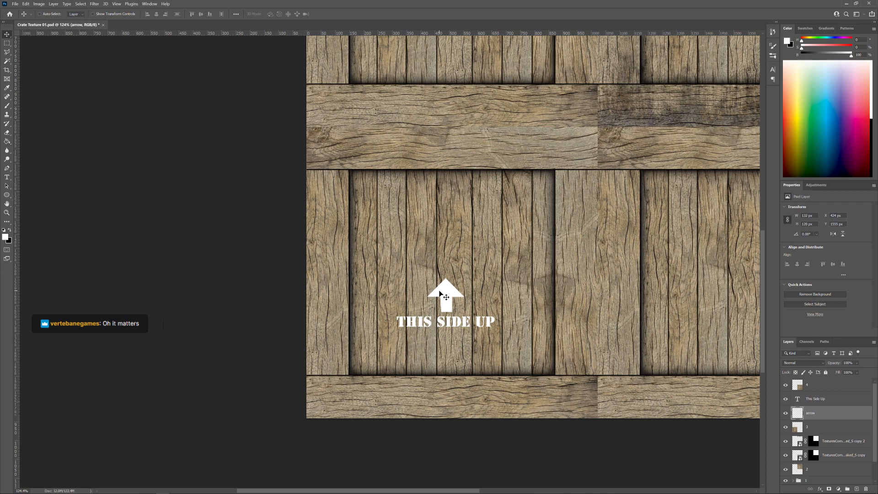
key("Up")
key("Up")
key("Up")
key("Up")
key("Up")
key("Up")
key("Up")
key("Up")
key("Up")
key("Up")
key("Up")
key("Up")
key("Up")
Merge the arrow and text layers and move the merged stamp up near the top of the lower-left crate's planks
left_click(829, 405, "ctrl")
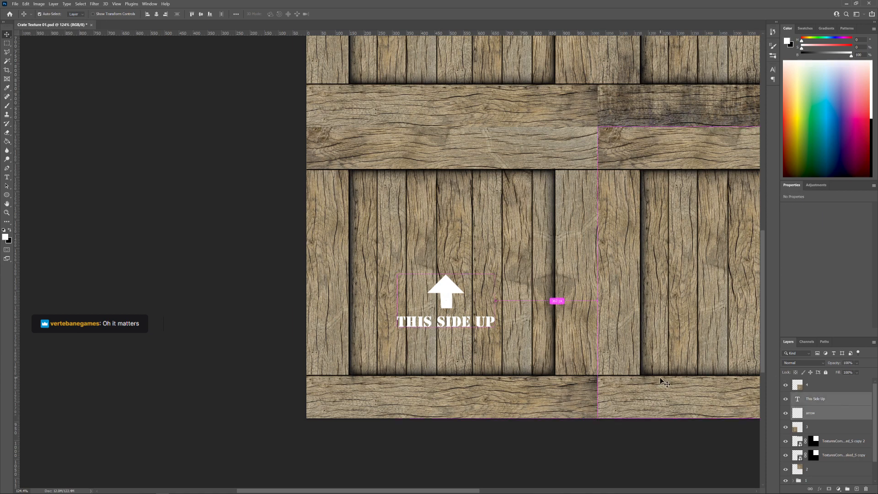
key("ctrl+e")
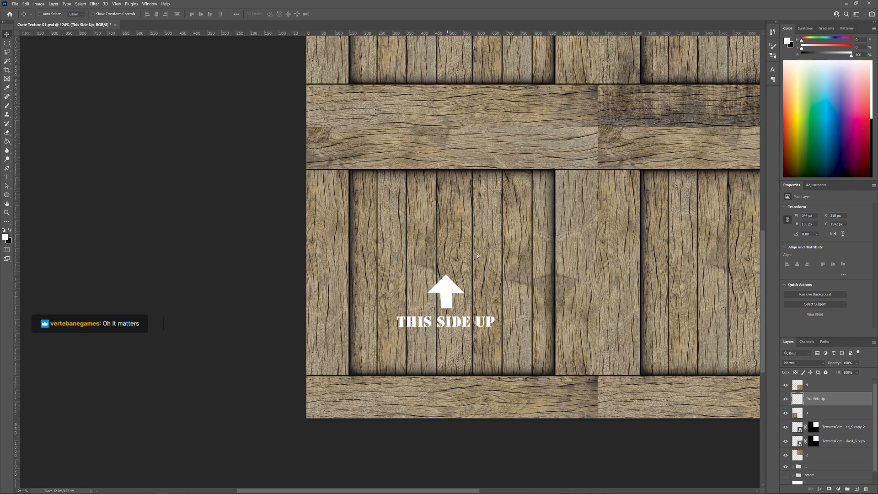
left_click_drag(447, 300, 459, 206)
Rotate the "This Side Up" stamp about 8.9° counterclockwise and shift it slightly to the right
key("ctrl+t")
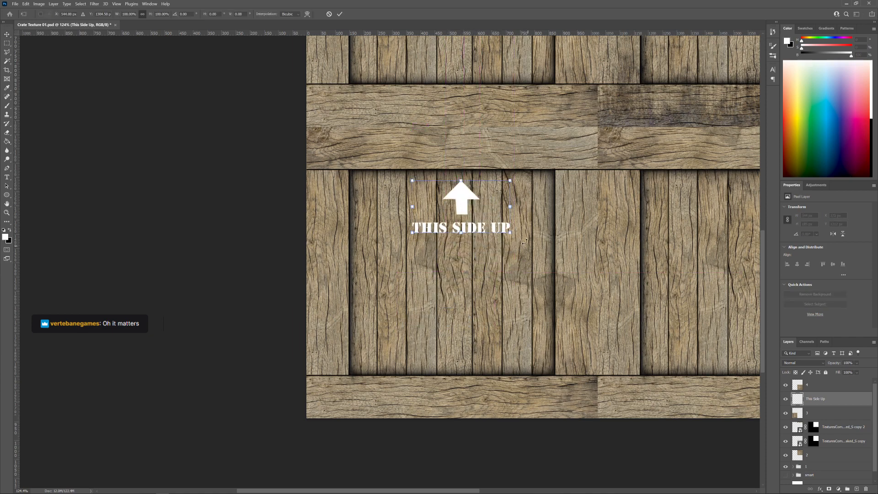
left_click_drag(524, 242, 536, 233)
left_click_drag(482, 223, 499, 223)
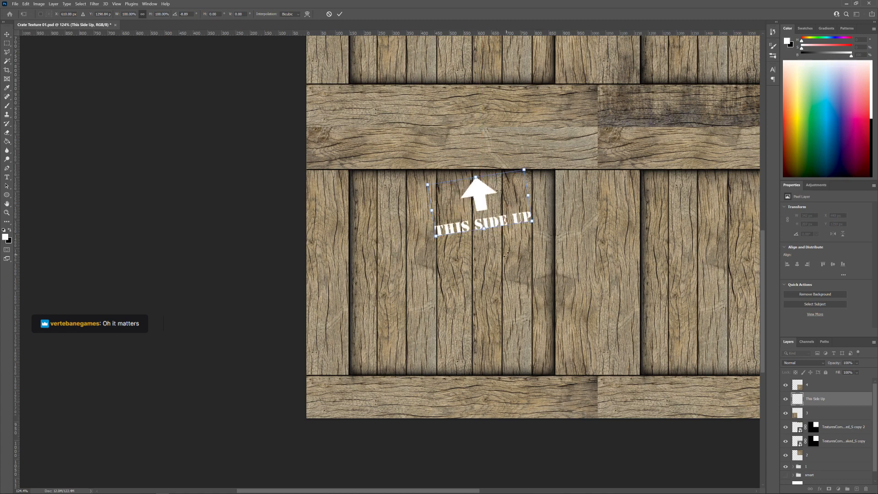
key("Return")
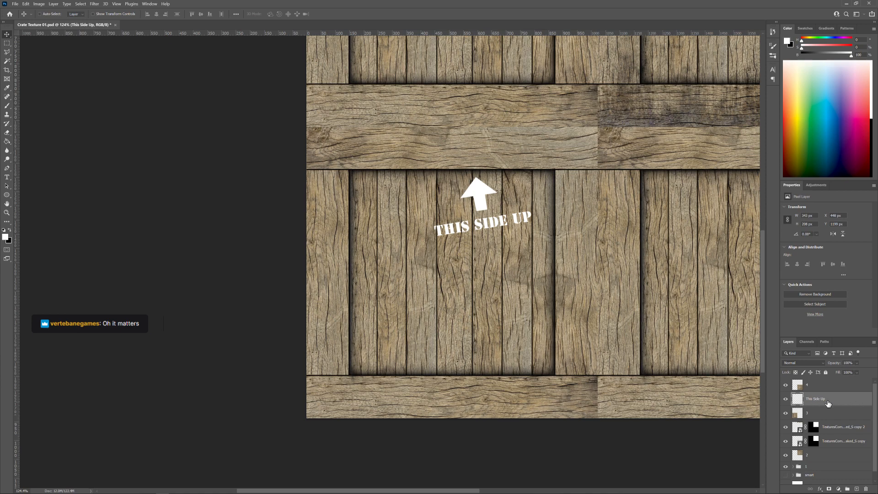
In the stamp layer's Blend If options, limit the Underlying Layer range to about 125 through 162
double_click(855, 400)
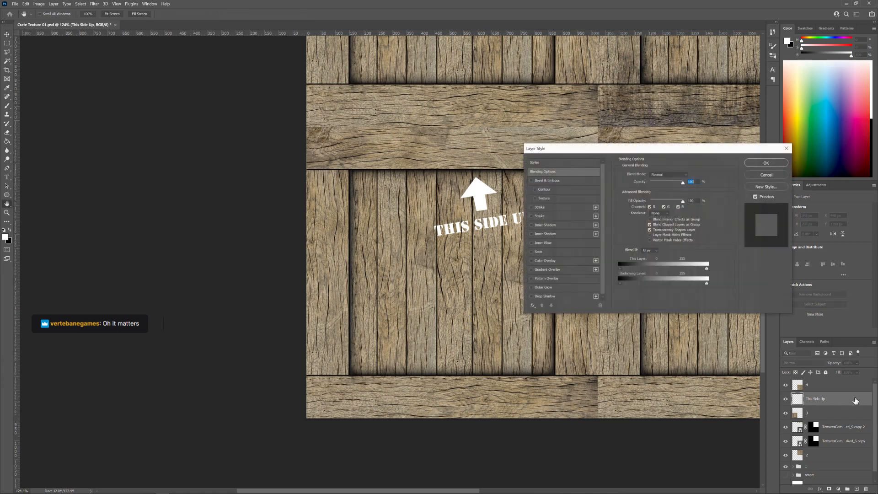
left_click_drag(668, 150, 706, 109)
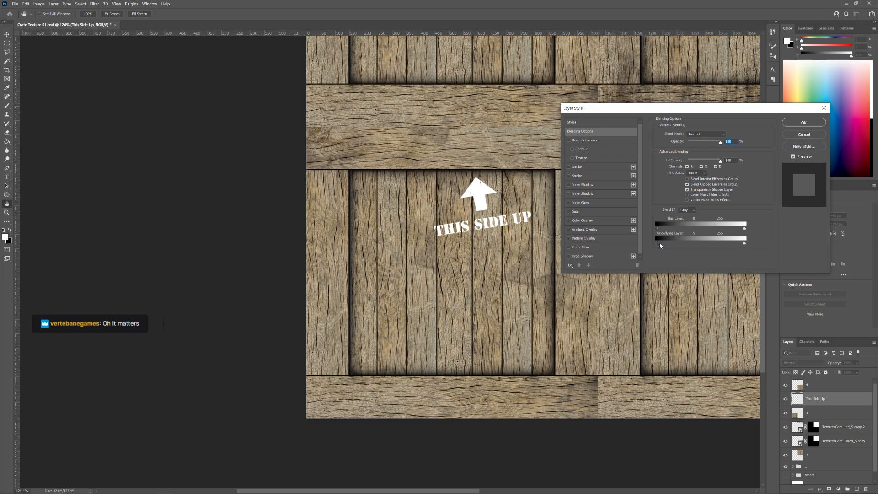
left_click_drag(664, 243, 699, 244)
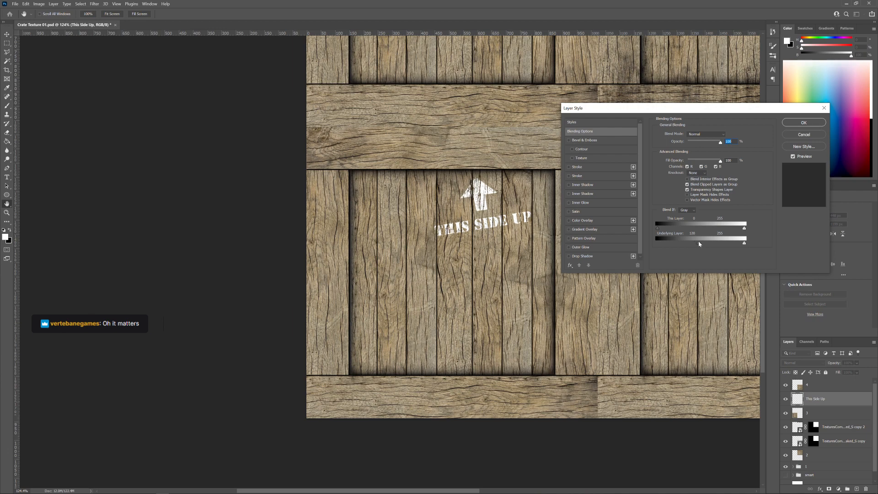
mouse_move(701, 244)
left_mouse_down()
mouse_move(740, 245)
mouse_move(713, 246)
left_mouse_up()
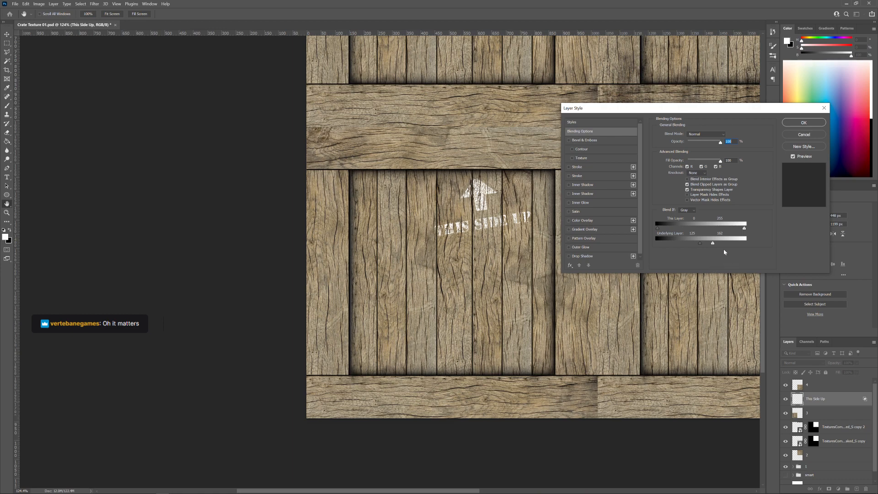
Split the Underlying Layer sliders so the dark fade starts near 96 and the light fade ends near 190, and apply the style
key("alt")
left_click_drag(715, 246, 723, 245)
key("alt")
left_click_drag(700, 246, 691, 247)
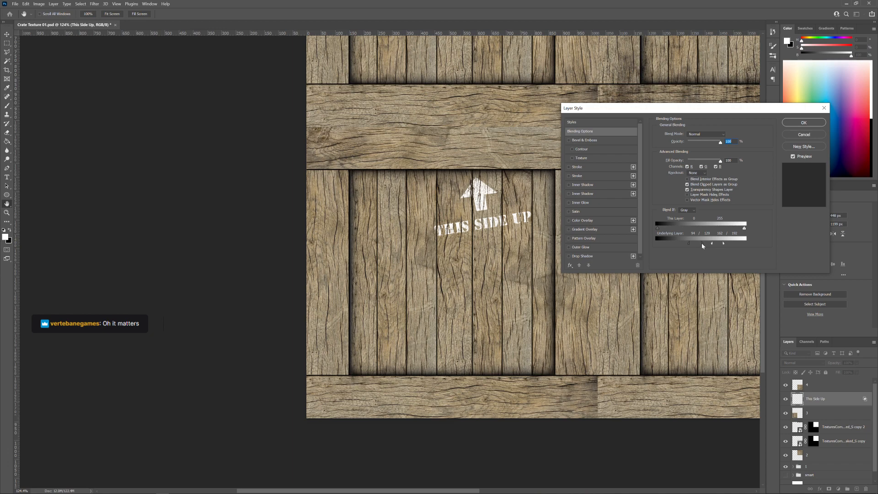
left_click_drag(712, 243, 711, 245)
left_click(811, 123)
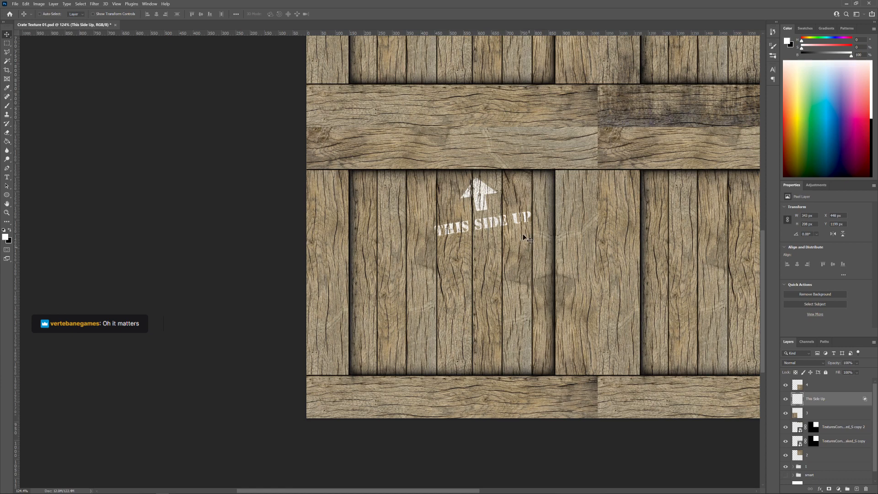
Shift the "This Side Up" stamp slightly left to about X 439 px, Y 1197 px on the lower-left crate's planks
left_click_drag(479, 198, 472, 181)
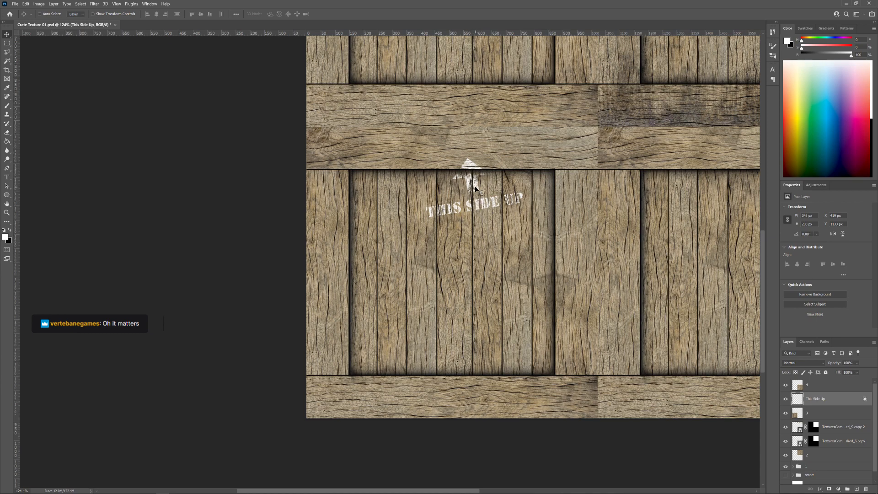
left_click_drag(476, 189, 480, 207)
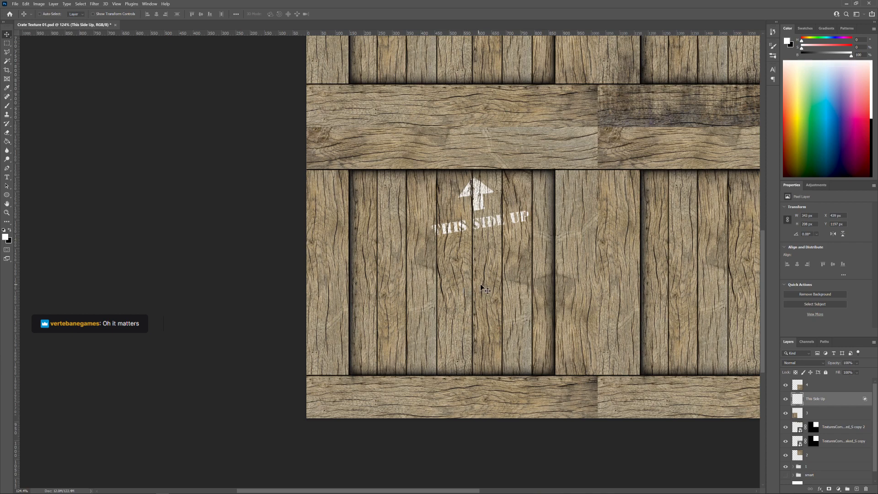
key("z")
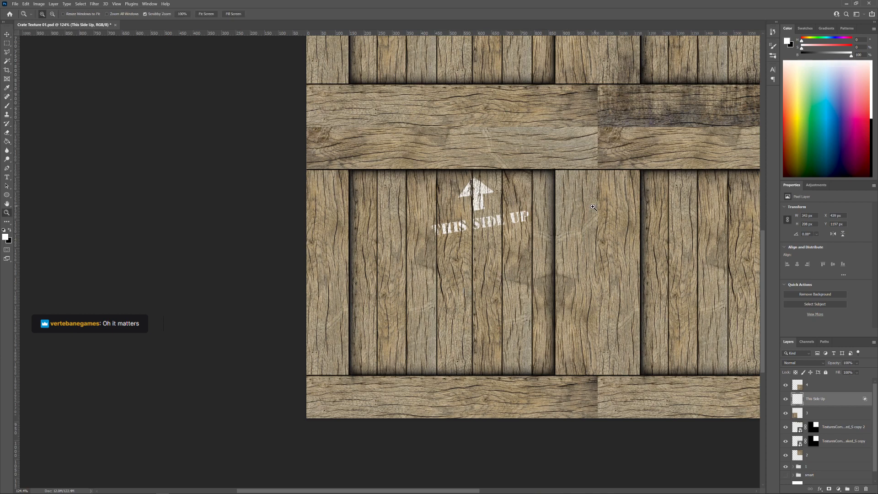
left_click_drag(593, 206, 567, 207)
left_click_drag(606, 154, 502, 194)
scroll(555, 196, "down", 4)
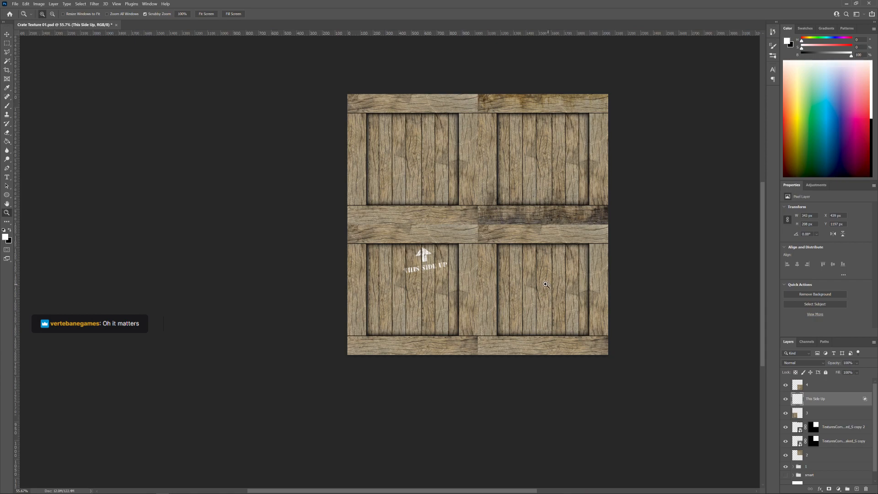
Add a new empty layer directly above layer 4
left_click_drag(537, 284, 541, 260)
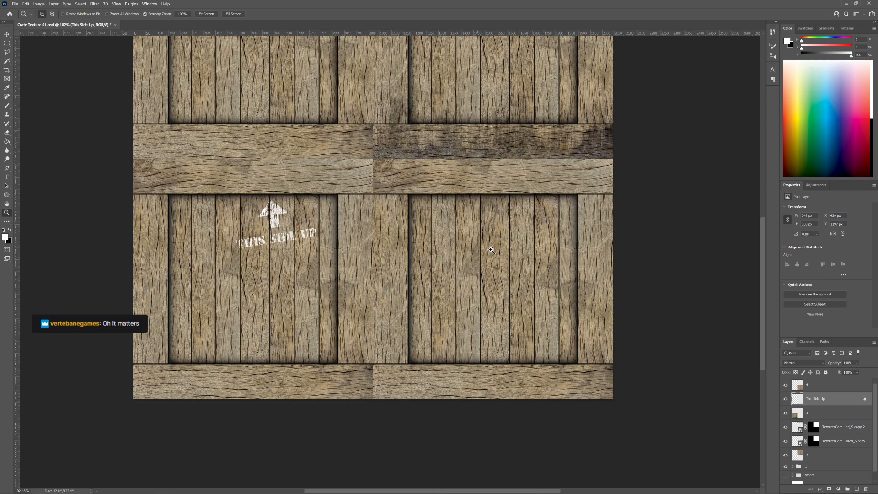
left_click_drag(491, 251, 481, 253)
left_click_drag(444, 176, 450, 186)
left_click(798, 387)
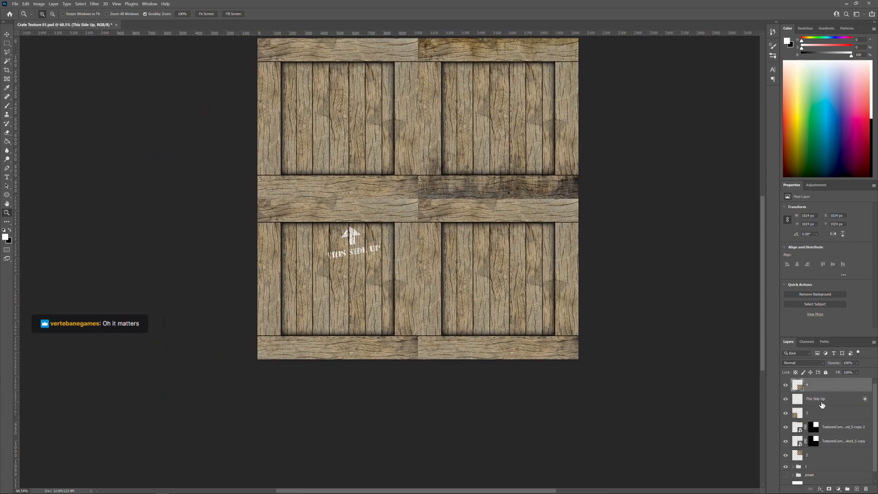
left_click(857, 489)
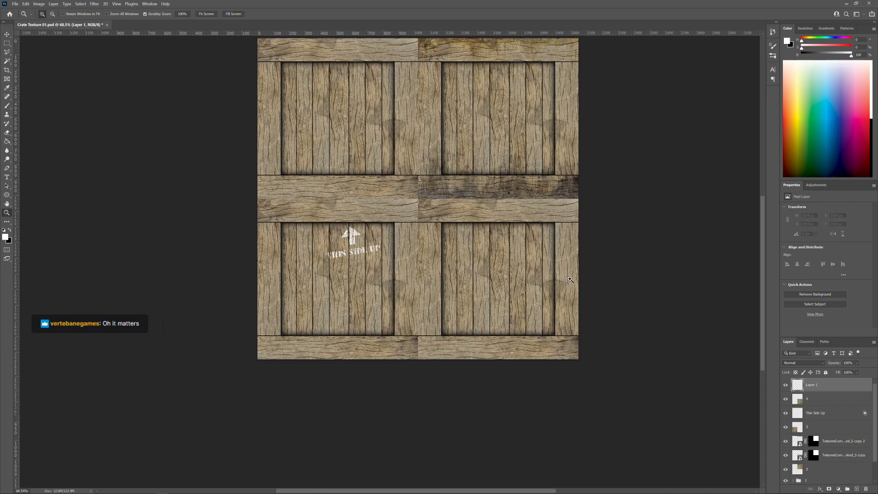
Pick the ragged-edged textured brush listed just above Splatter for painting on the new layer
left_click_drag(501, 261, 509, 243)
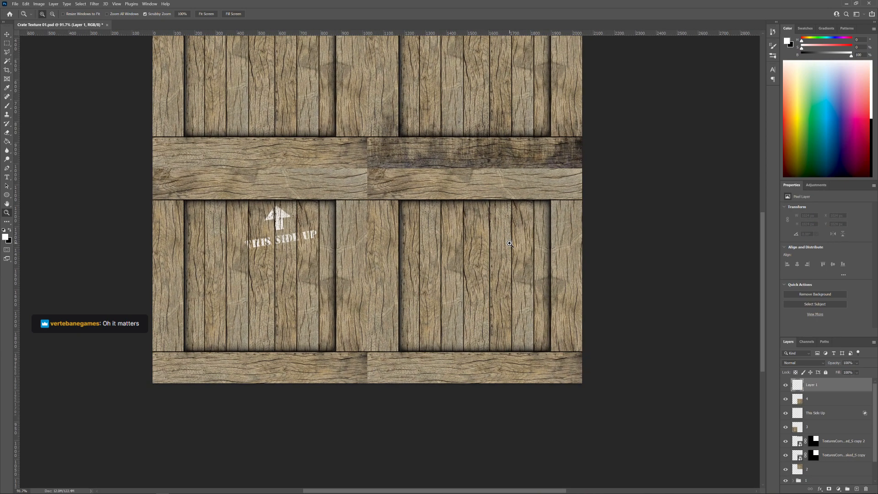
key("b")
right_click(503, 255)
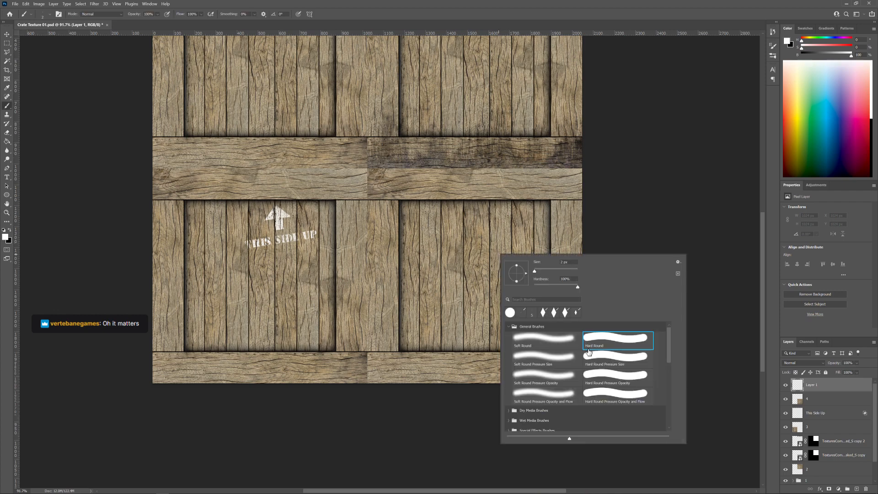
scroll(616, 373, "down", 3)
scroll(617, 374, "down", 5)
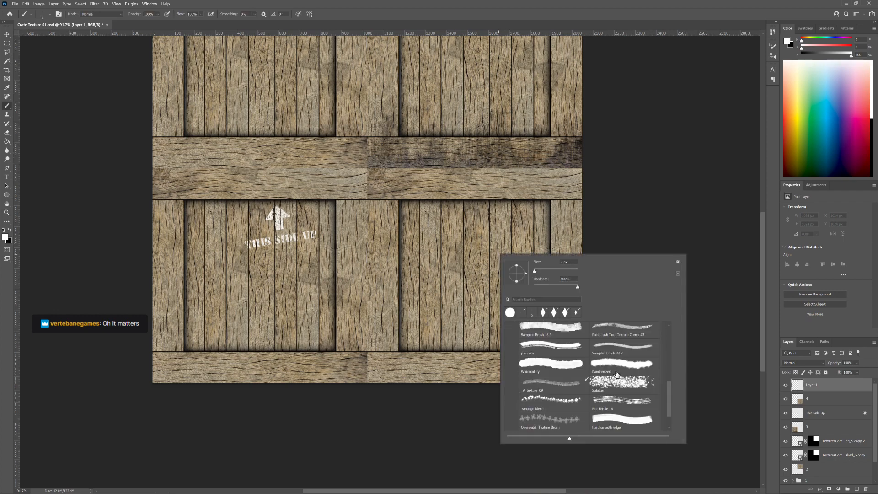
scroll(616, 374, "down", 1)
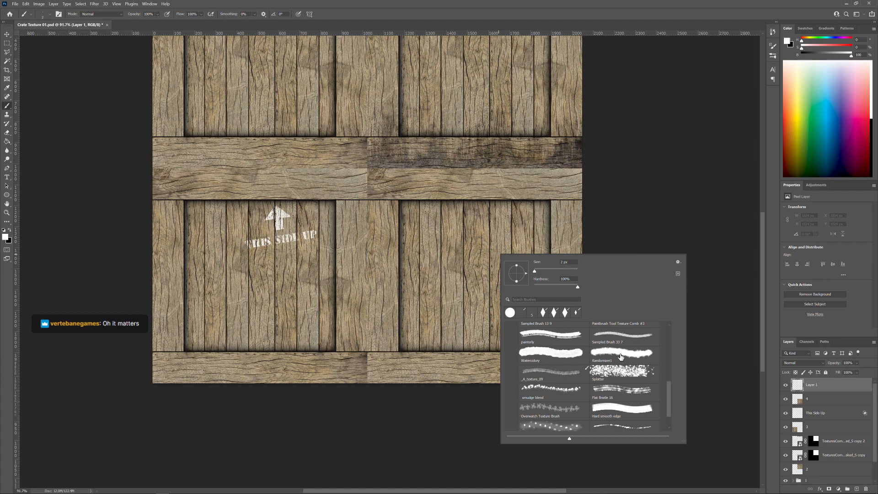
left_click(620, 357)
key("Return")
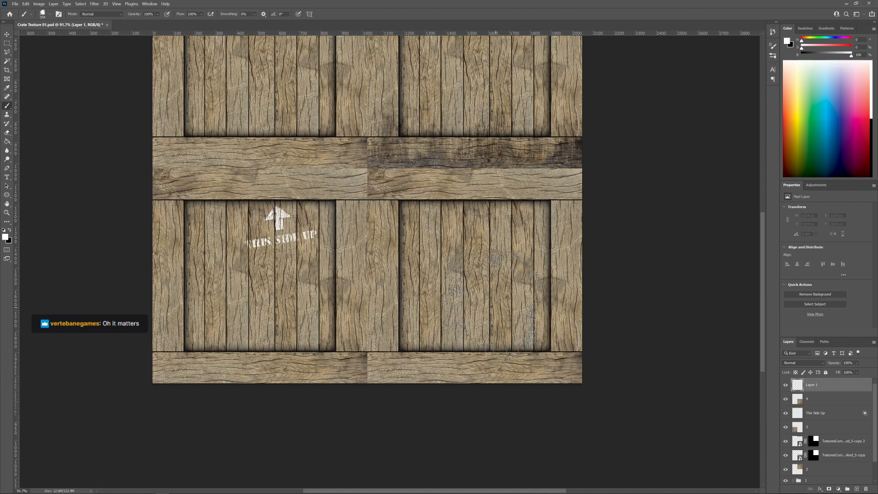
Show the guides, select the lower-right 1024 x 1024 px crate tile with a rectangular marquee, and hide the guides again
key("ctrl+semicolon")
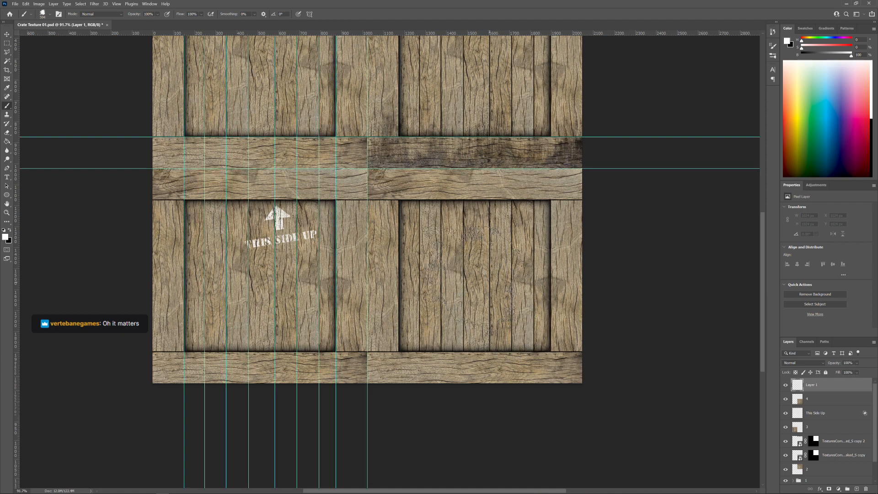
key("m")
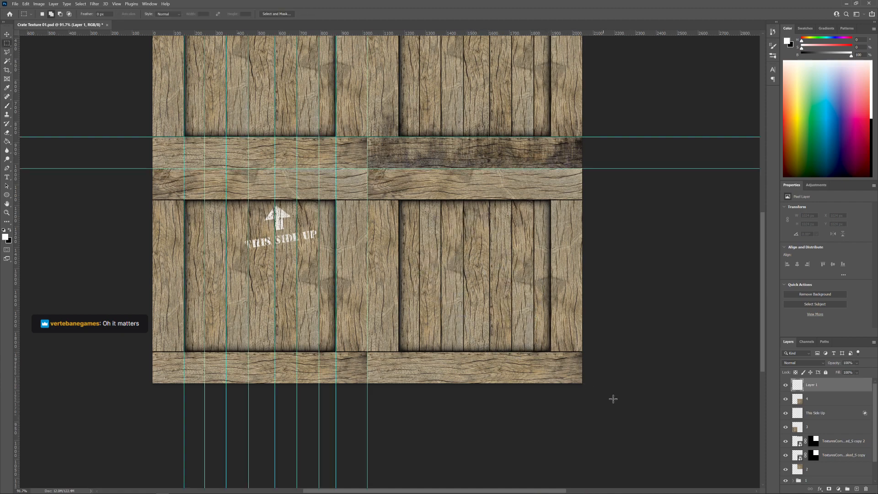
left_click_drag(582, 383, 368, 169)
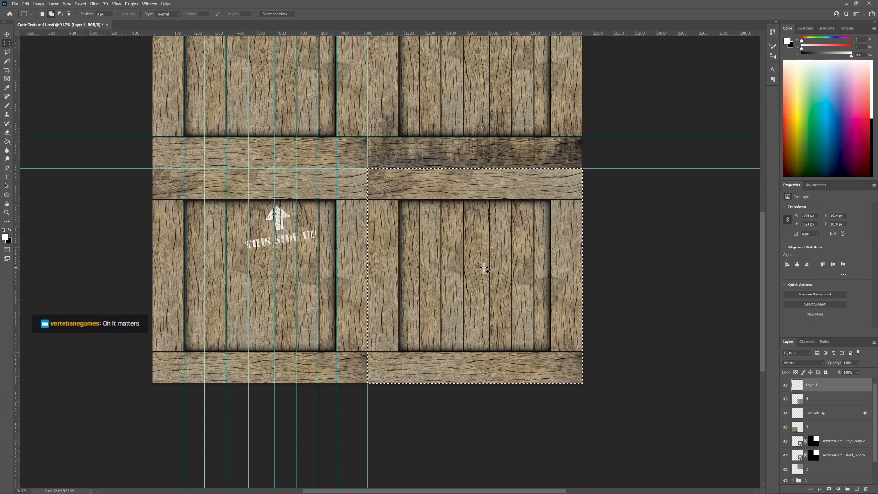
key("ctrl+semicolon")
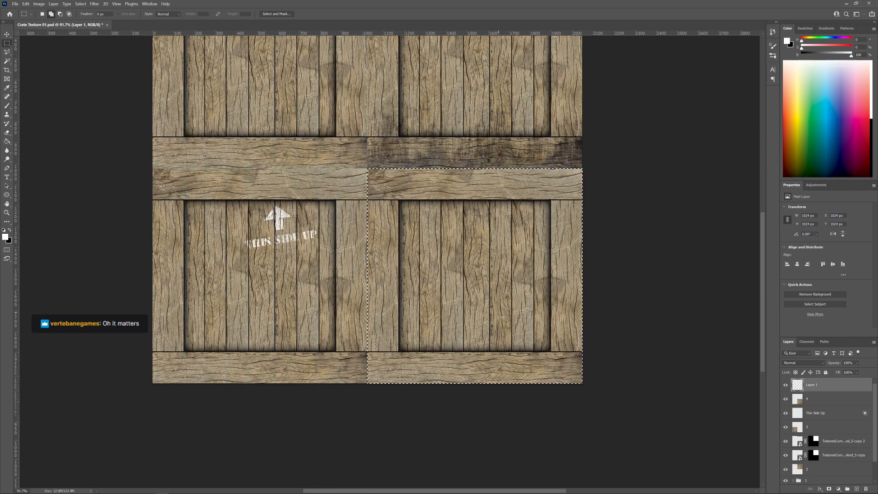
Set the brush colour to a dark brown sampled from the grimy bottom board of the upper-right crate
key("b")
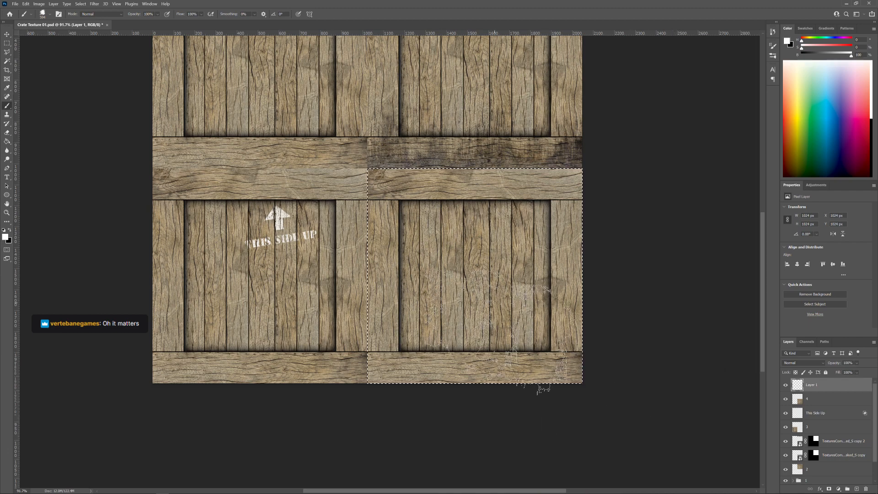
left_click(10, 229)
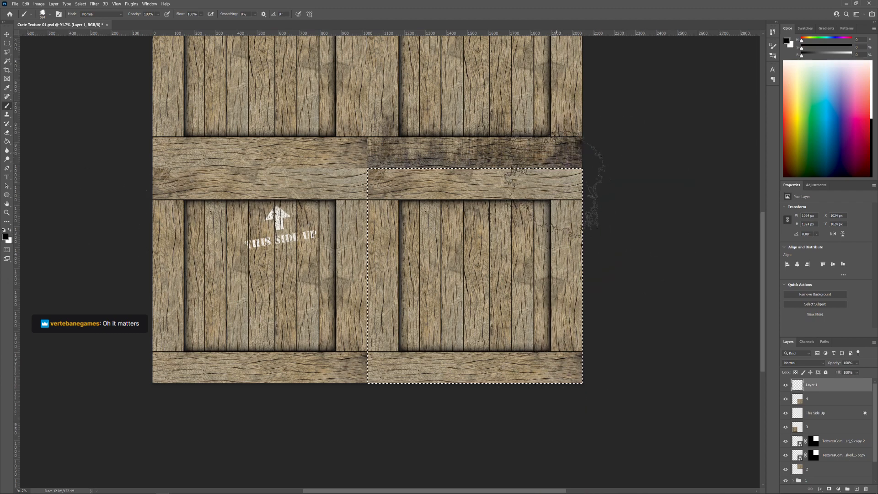
left_click(565, 155, "alt")
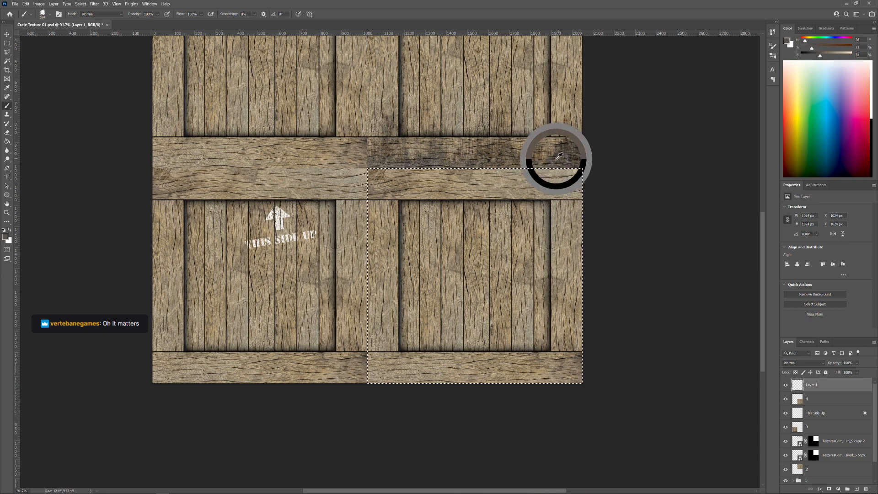
left_click_drag(559, 155, 557, 152)
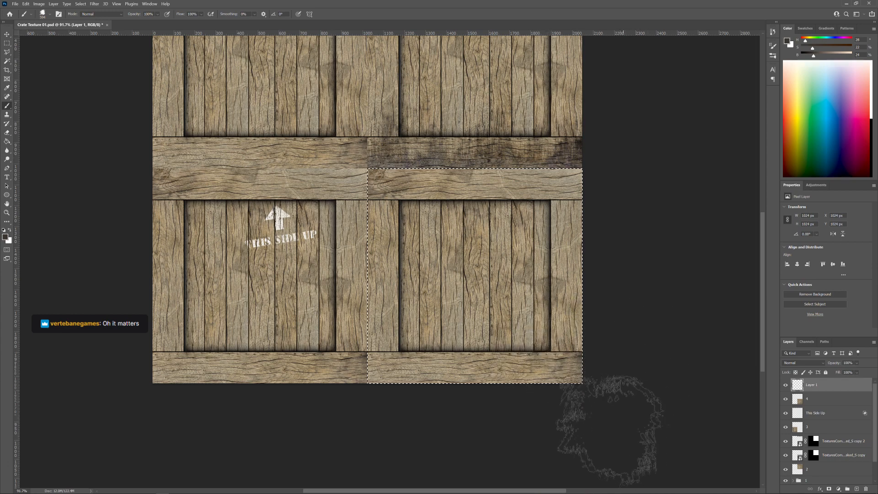
Brush dark brown grime over the lower-right crate's bottom board and the lower ends of its planks
mouse_move(632, 430)
left_mouse_down()
mouse_move(584, 438)
mouse_move(529, 415)
mouse_move(432, 430)
mouse_move(345, 402)
left_mouse_up()
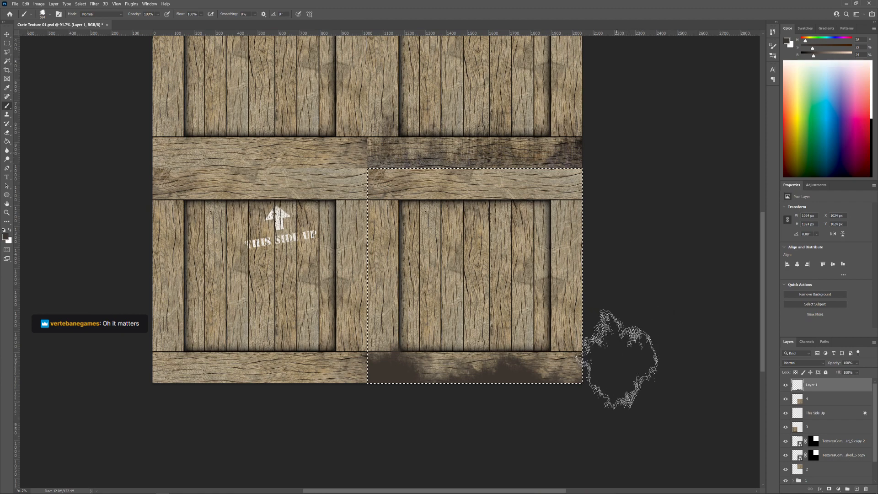
mouse_move(580, 346)
left_mouse_down()
mouse_move(592, 386)
mouse_move(441, 401)
left_mouse_up()
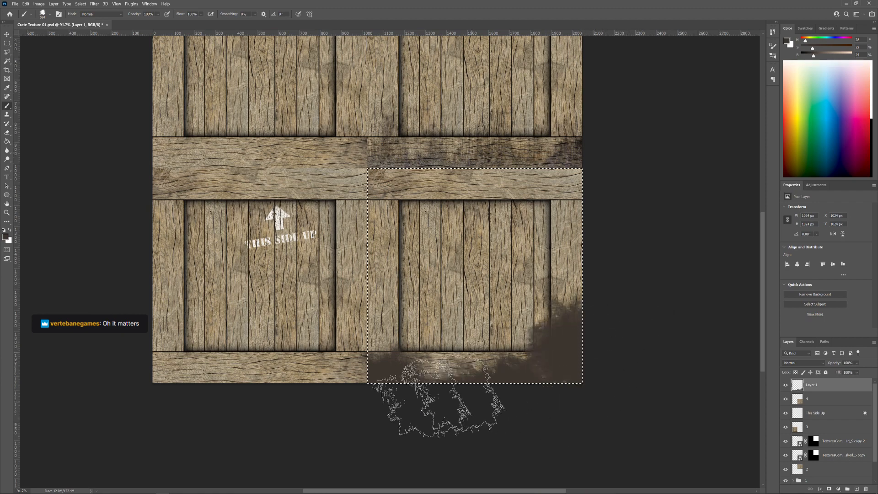
mouse_move(394, 384)
left_mouse_down()
mouse_move(373, 385)
mouse_move(334, 412)
mouse_move(464, 392)
mouse_move(487, 370)
mouse_move(539, 421)
left_mouse_up()
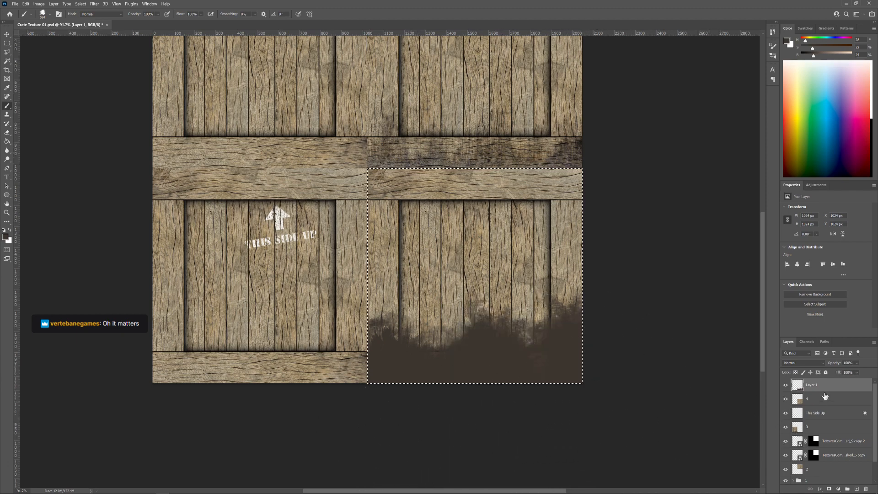
Try the Difference blend mode on the grime layer and settle on Subtract
left_click(823, 366)
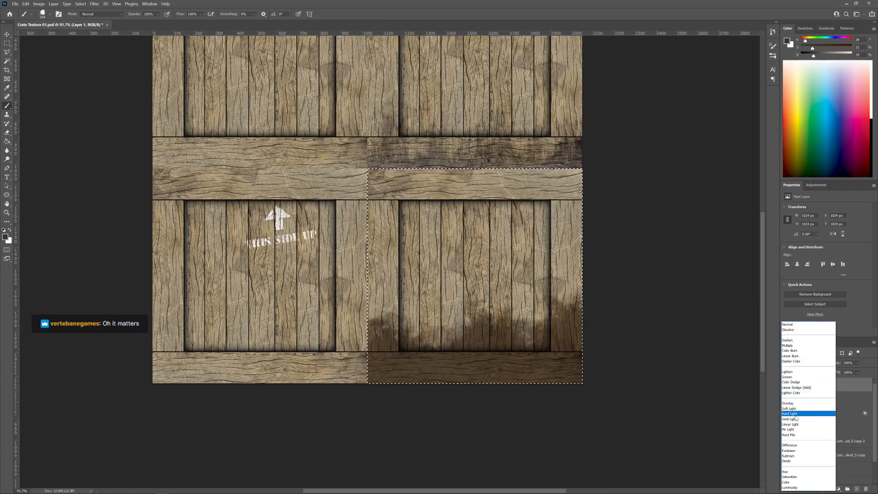
left_click(794, 446)
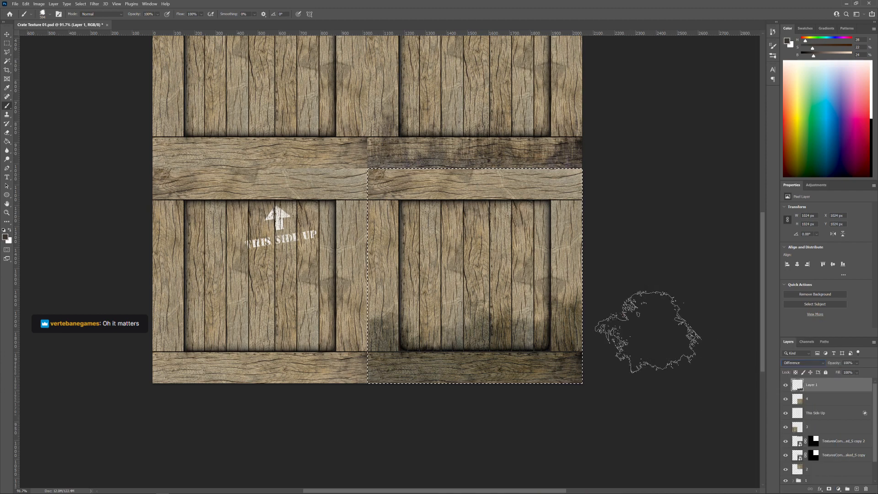
left_click(823, 364)
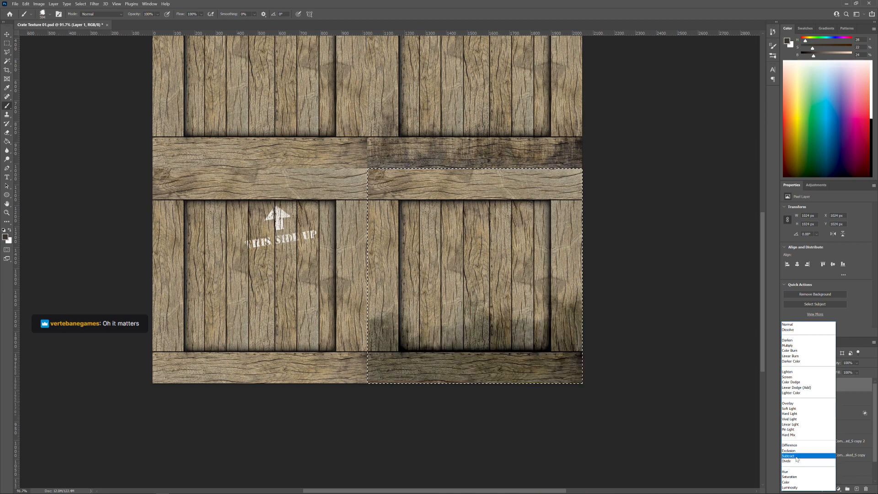
left_click(796, 456)
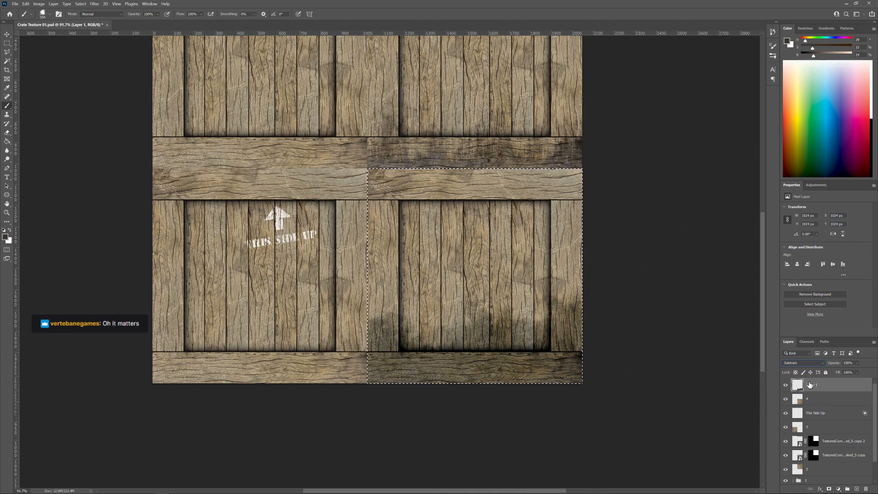
Try brushing white across the lower-right crate's top board on the Subtract layer, and undo the strokes
left_click(4, 231)
left_click(10, 230)
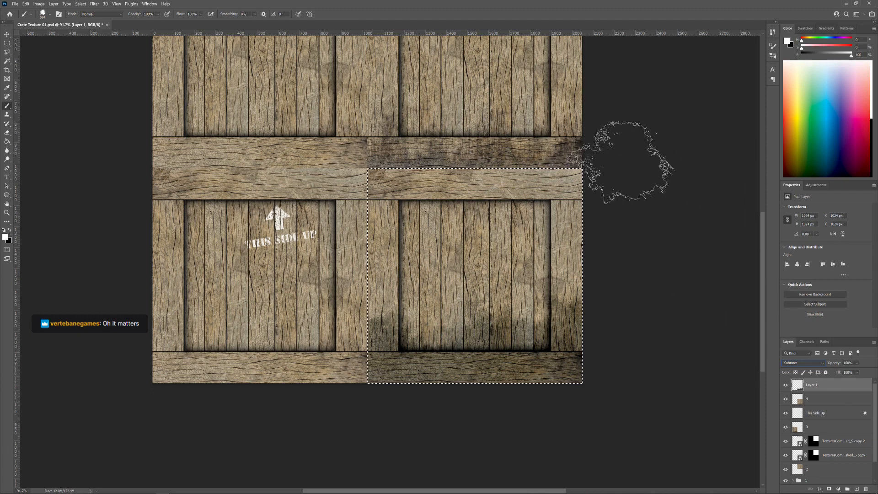
left_click(531, 163)
left_click_drag(429, 165, 361, 178)
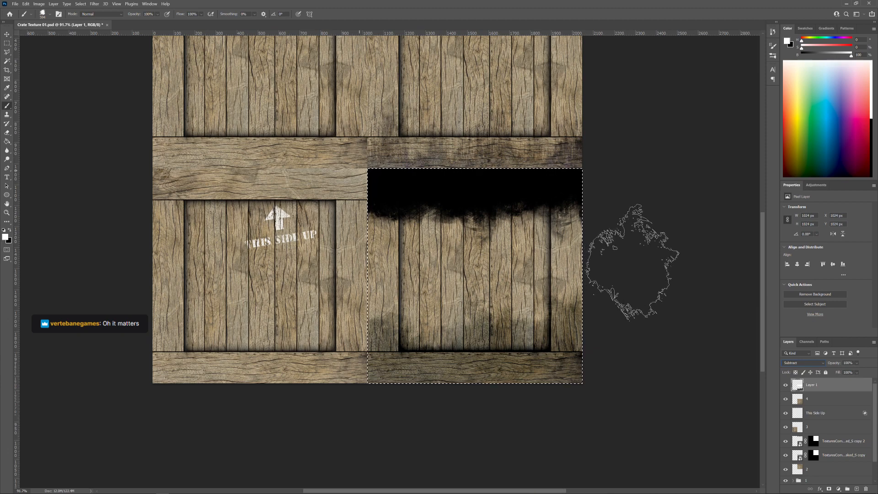
key("ctrl+z")
key("ctrl+z")
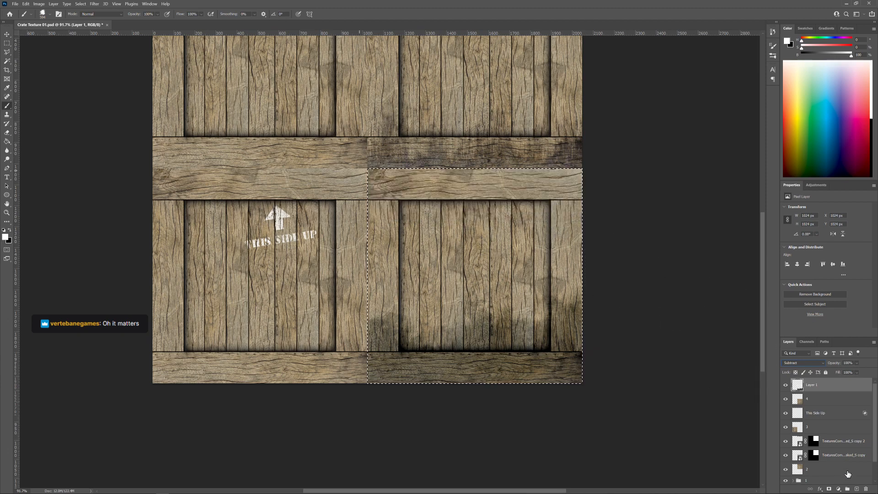
Try a white haze at 52% flow on a new layer over the lower-right crate's top board, and delete that layer
left_click(857, 489)
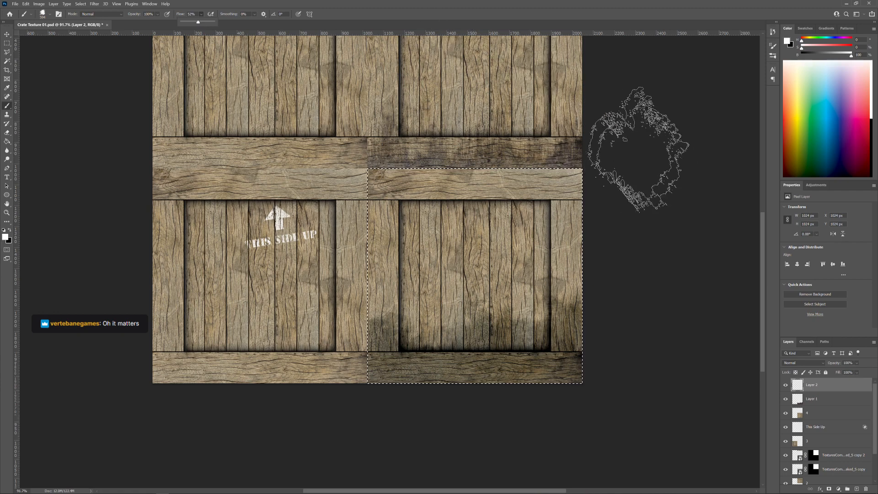
mouse_move(631, 146)
left_mouse_down()
mouse_move(494, 128)
mouse_move(429, 133)
mouse_move(309, 182)
mouse_move(418, 231)
left_mouse_up()
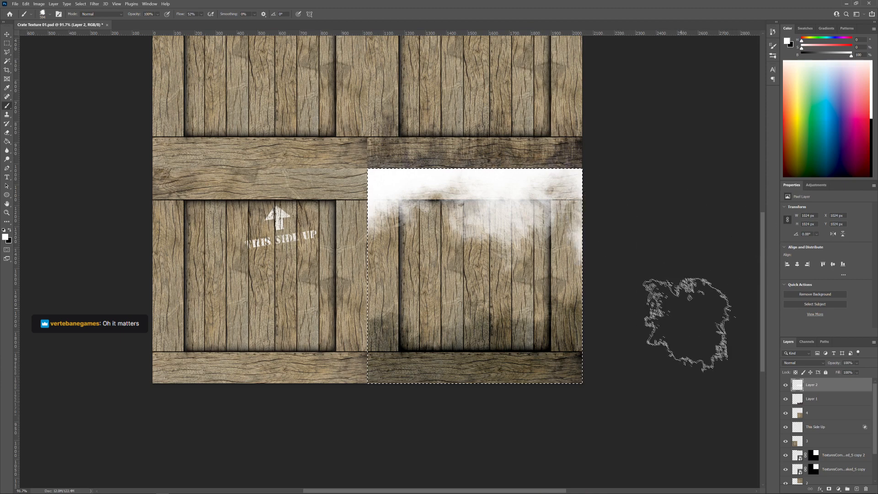
left_click(822, 363)
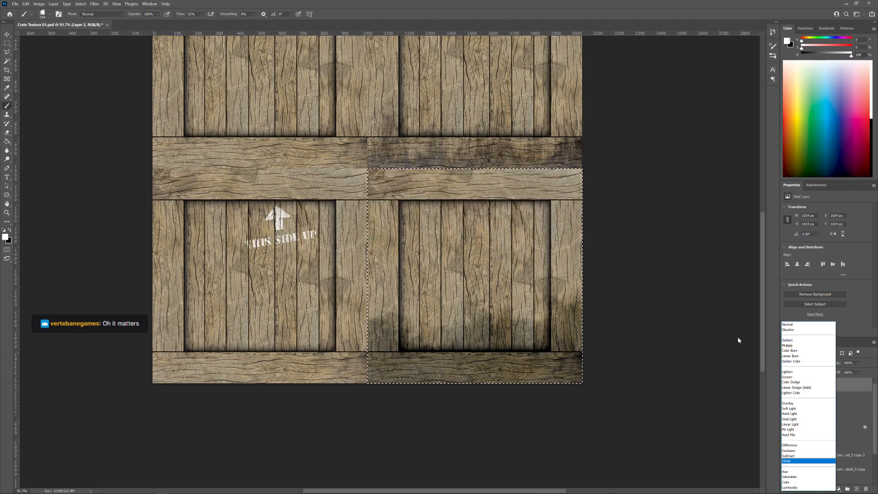
left_click(684, 283)
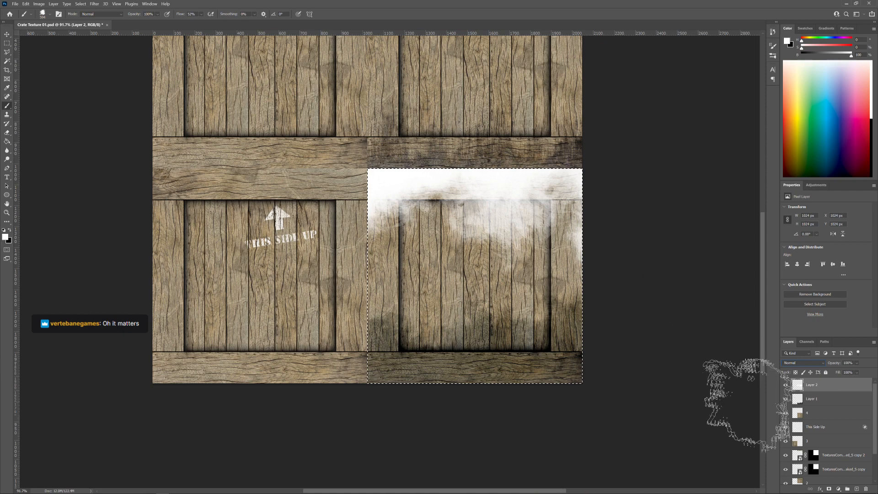
left_click(865, 490)
left_click(436, 188)
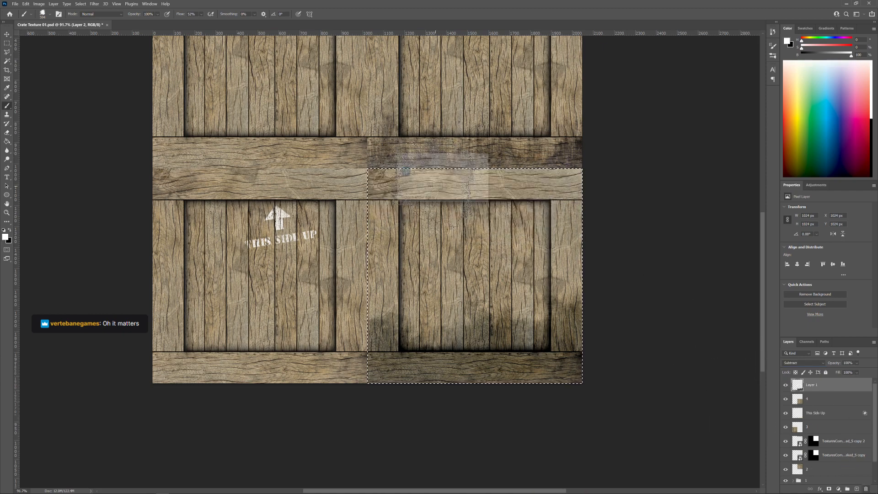
On a new layer, brush a light tan sampled from the wood across the lower-right crate's top board and upper planks
left_click(857, 490)
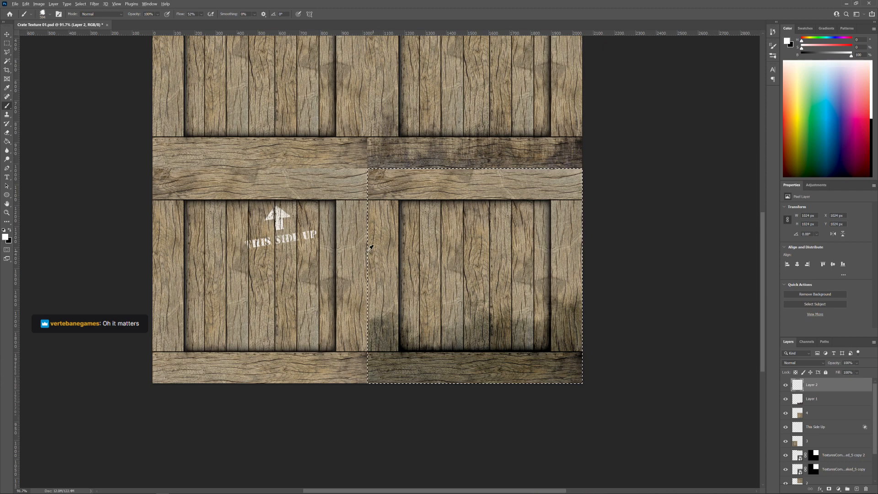
left_click_drag(265, 334, 249, 324)
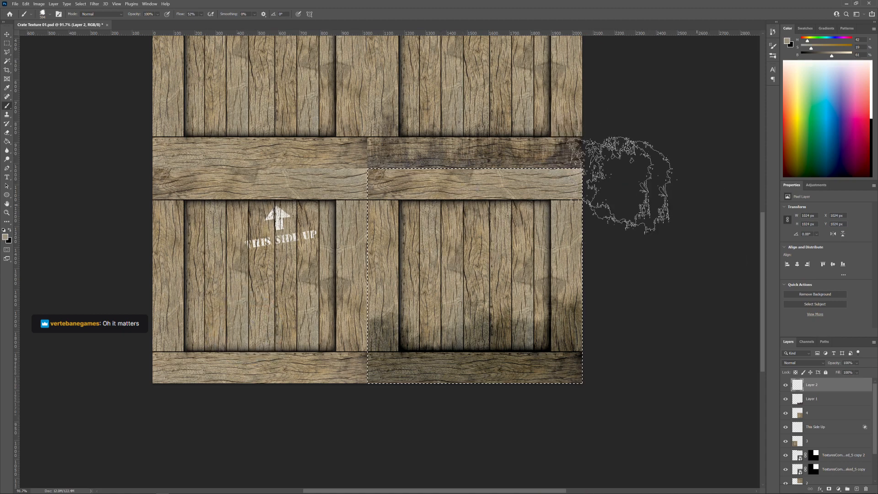
mouse_move(618, 167)
left_mouse_down()
mouse_move(539, 165)
mouse_move(511, 180)
mouse_move(417, 145)
mouse_move(365, 222)
mouse_move(429, 232)
mouse_move(663, 205)
left_mouse_up()
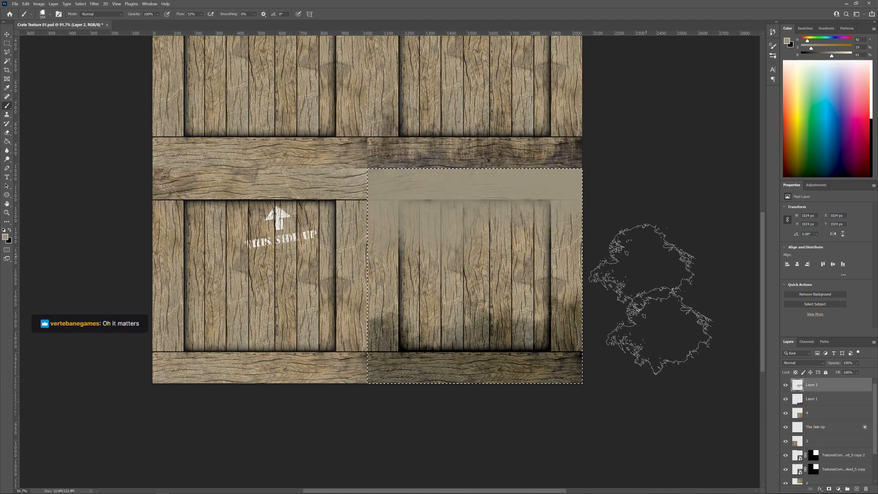
Set the tan paint layer to the Overlay blend mode at 68% opacity
left_click(802, 363)
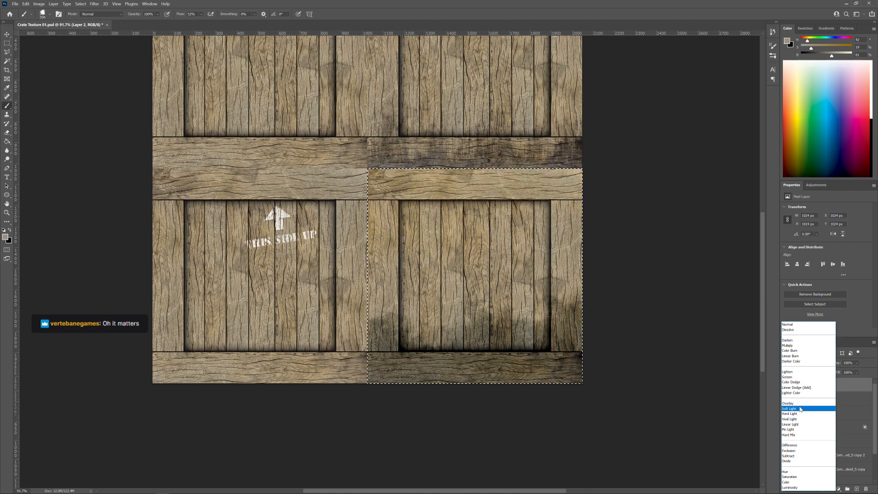
left_click(800, 403)
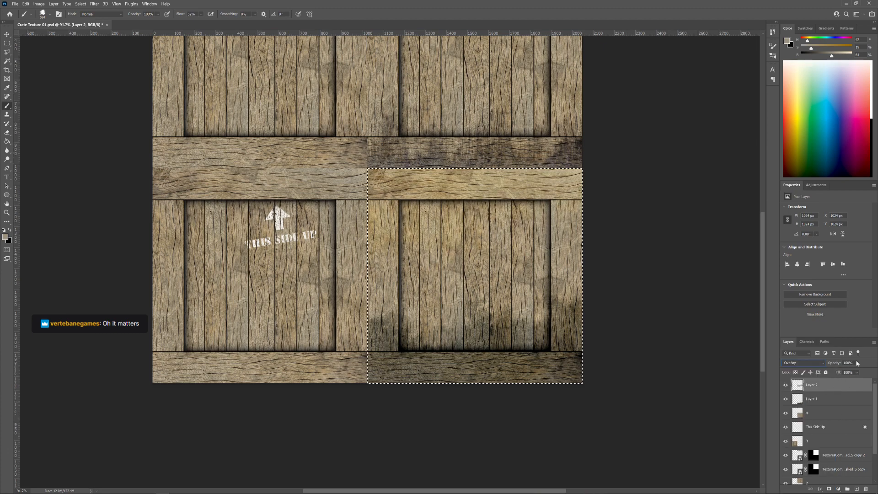
left_click_drag(857, 363, 860, 372)
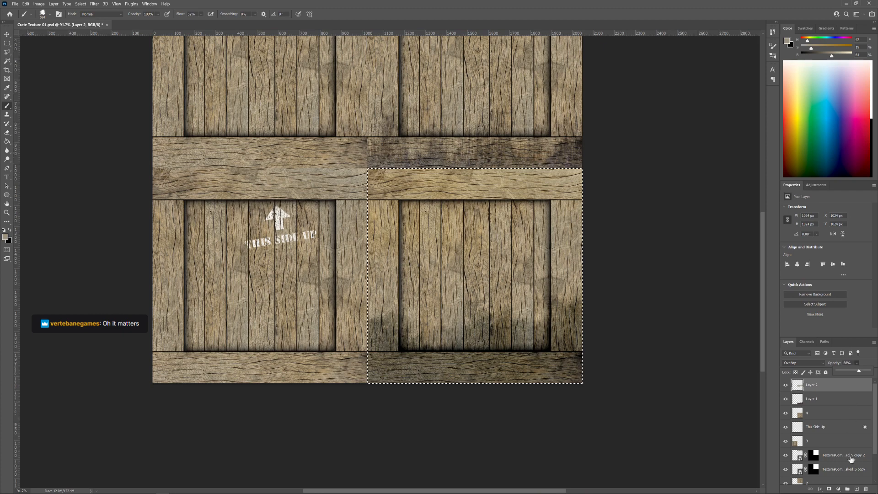
On another new layer, dab muted green with the Splatter brush along the upper edge of the lower-right crate's top board
left_click(856, 489)
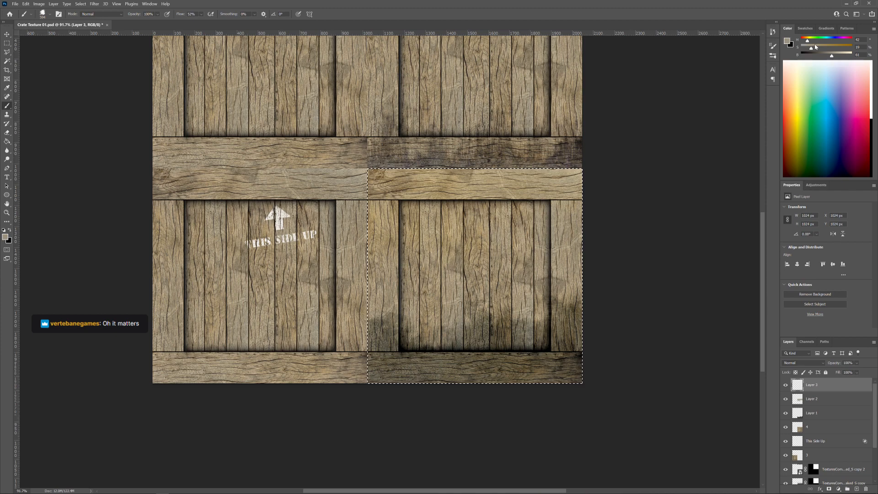
left_click_drag(815, 41, 817, 42)
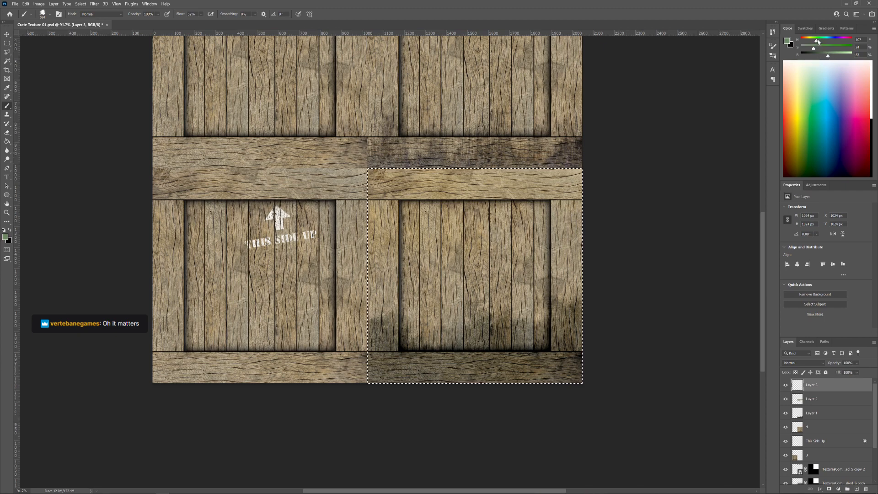
right_click(551, 203)
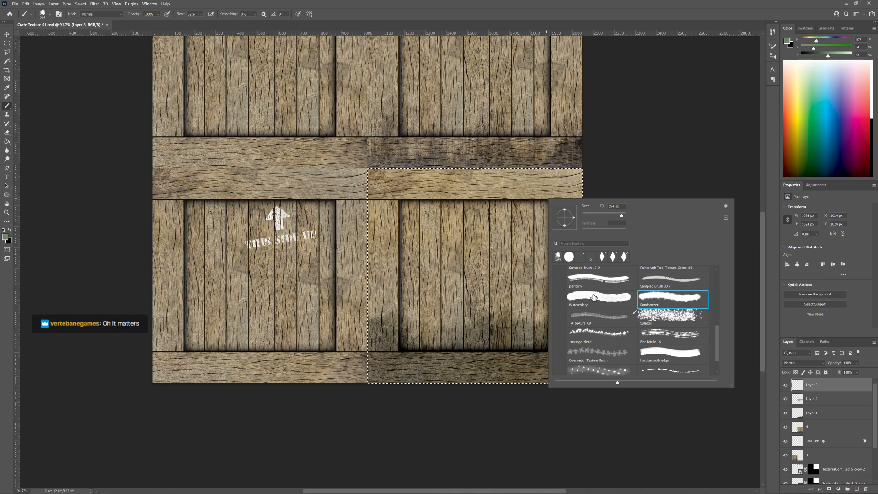
left_click(676, 317)
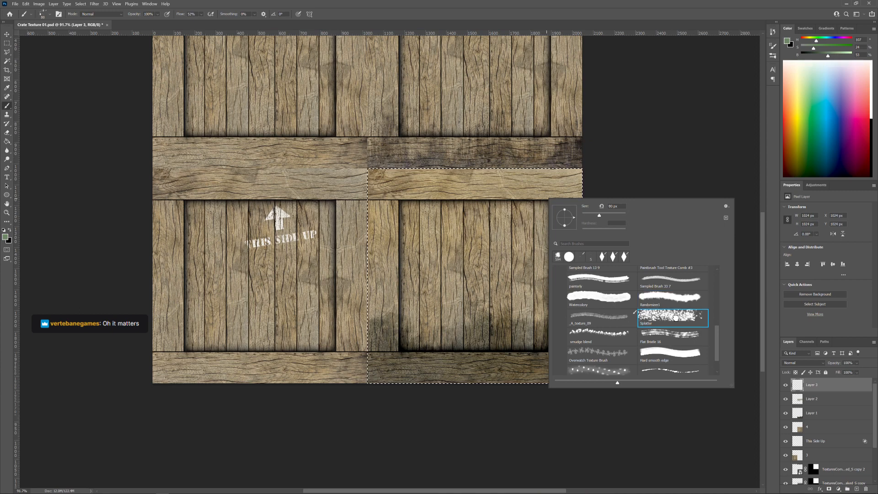
left_click(657, 155)
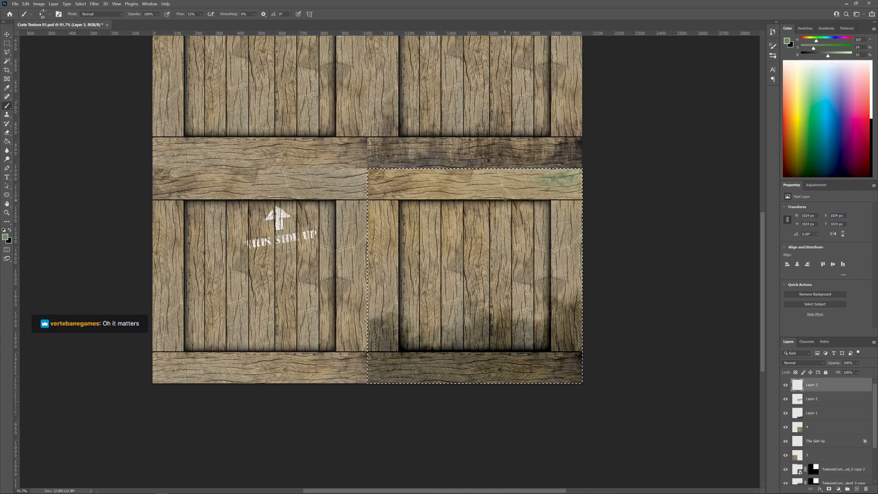
left_click_drag(494, 178, 508, 179)
mouse_move(413, 168)
left_mouse_down()
mouse_move(377, 169)
mouse_move(379, 208)
left_mouse_up()
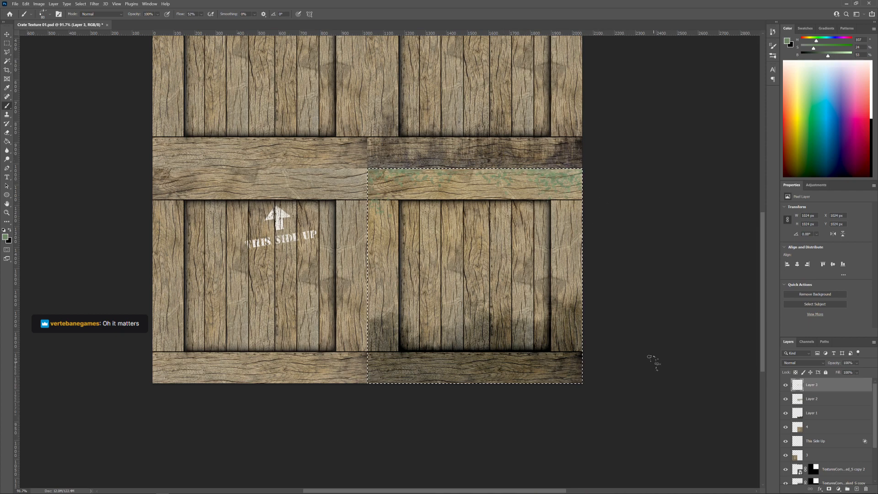
Set the green splatter layer to the Color Burn blend mode at 35% opacity
left_click(822, 362)
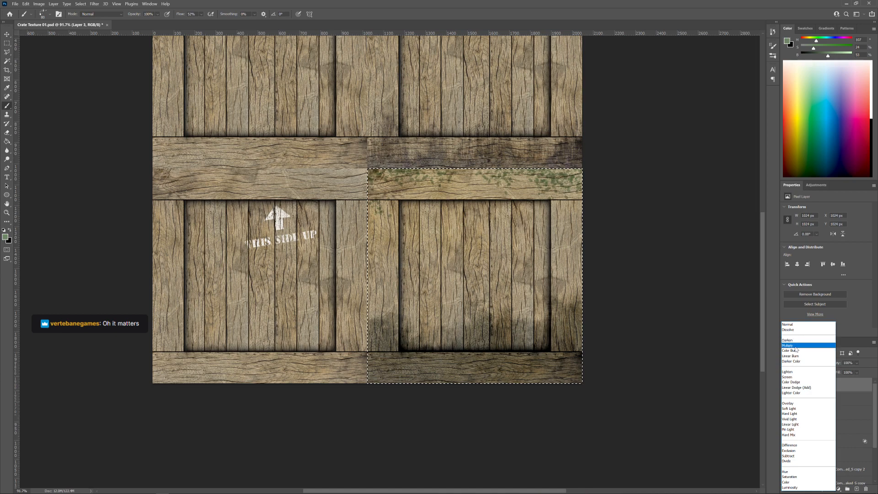
left_click(796, 351)
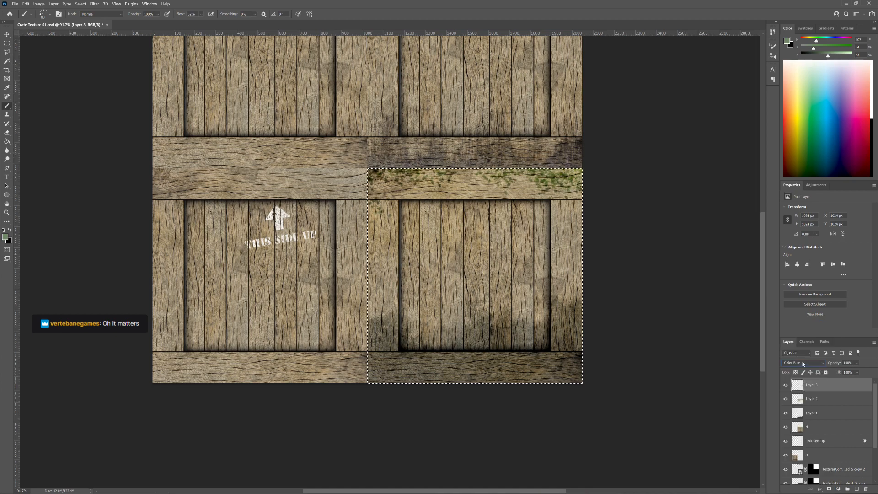
left_click(856, 363)
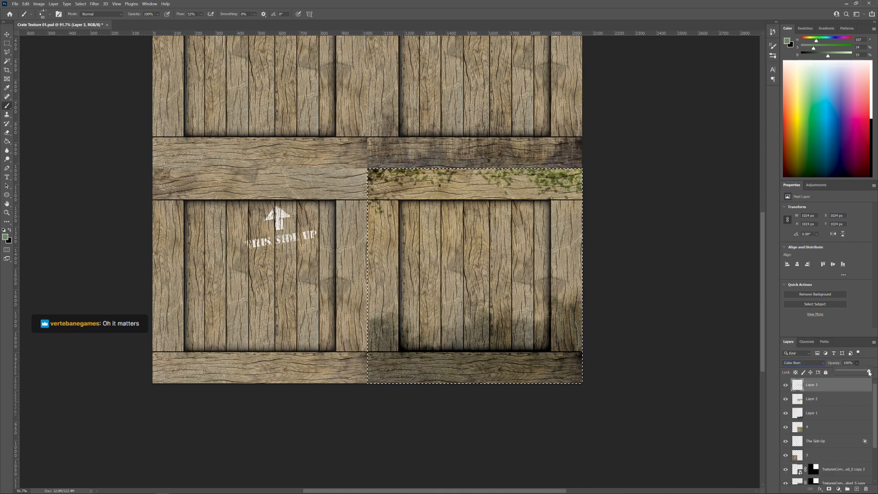
left_click_drag(869, 373, 848, 372)
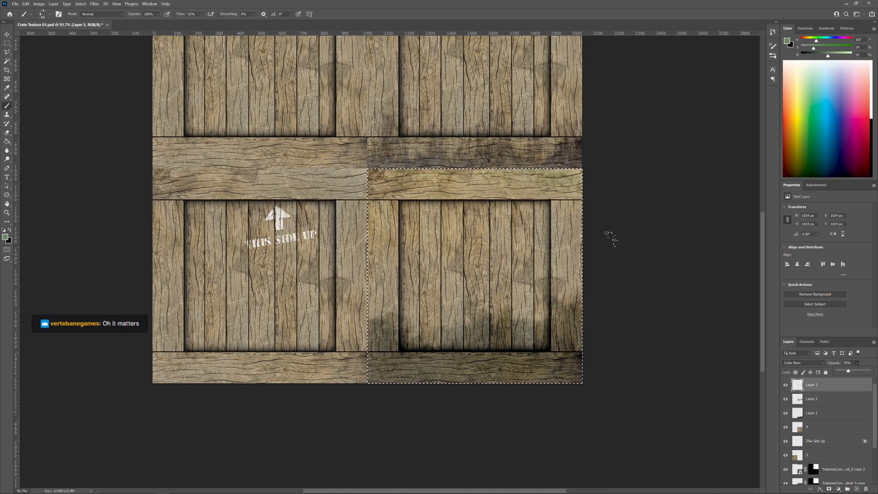
left_click(863, 366)
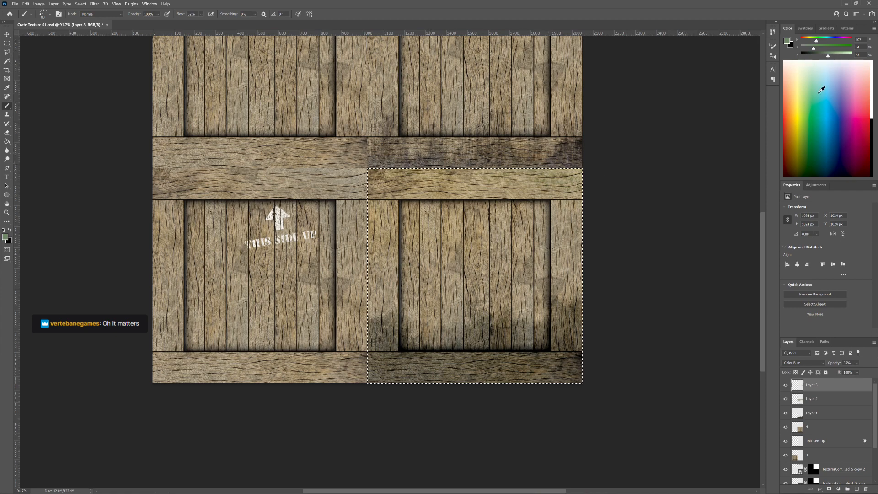
Brush a dark purplish tone over the lower-right crate's top board with the 200 px _A_texture_09 brush at 41% brush opacity
mouse_move(815, 41)
left_mouse_down()
mouse_move(846, 44)
mouse_move(819, 56)
left_mouse_up()
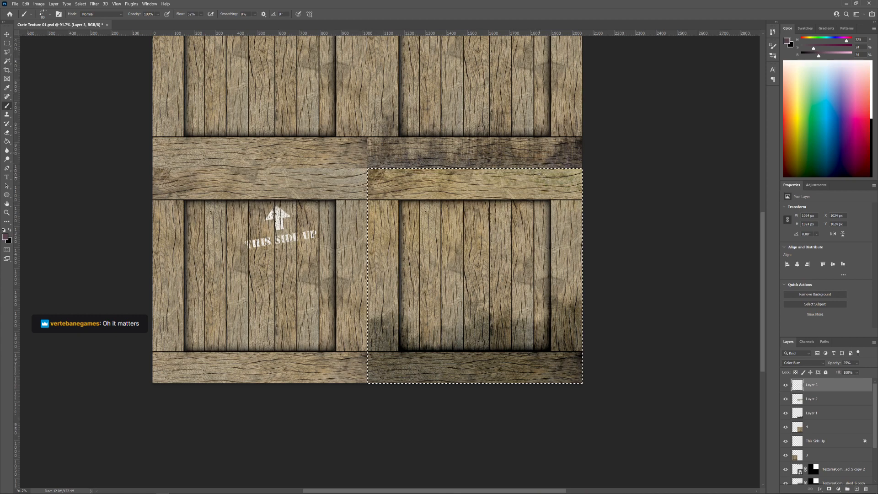
right_click(539, 173)
left_click(605, 299)
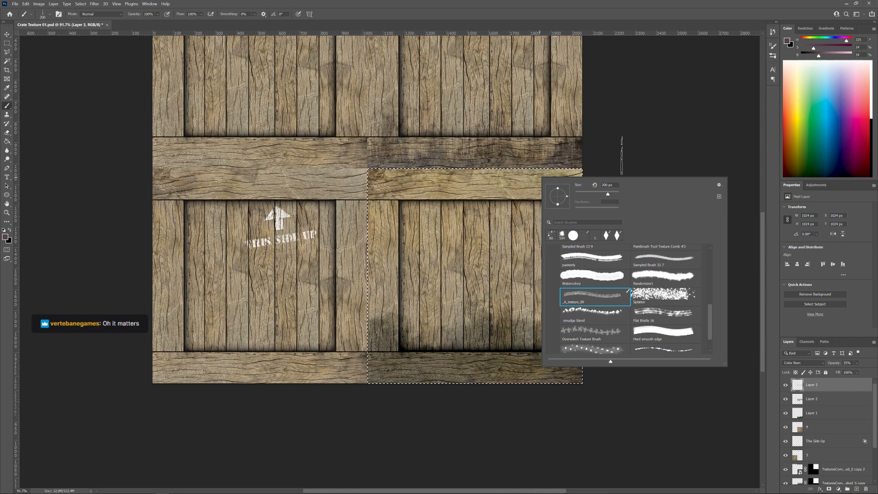
left_click(157, 14)
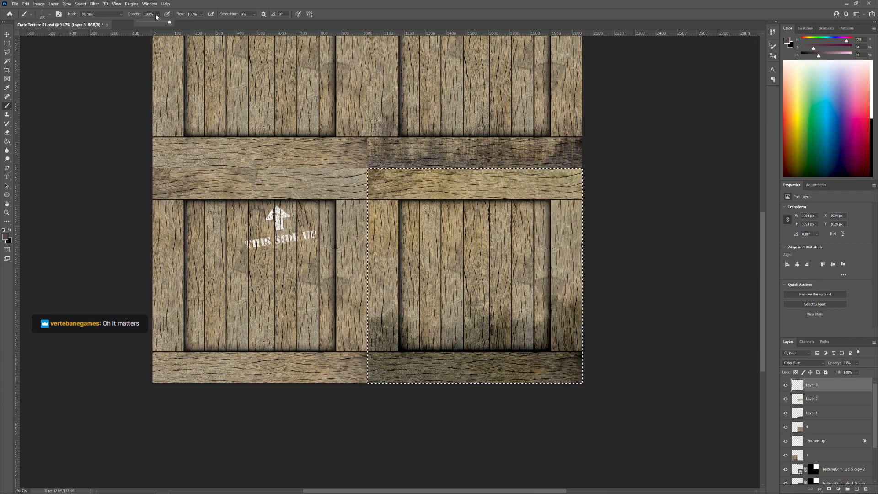
left_click_drag(151, 30, 148, 20)
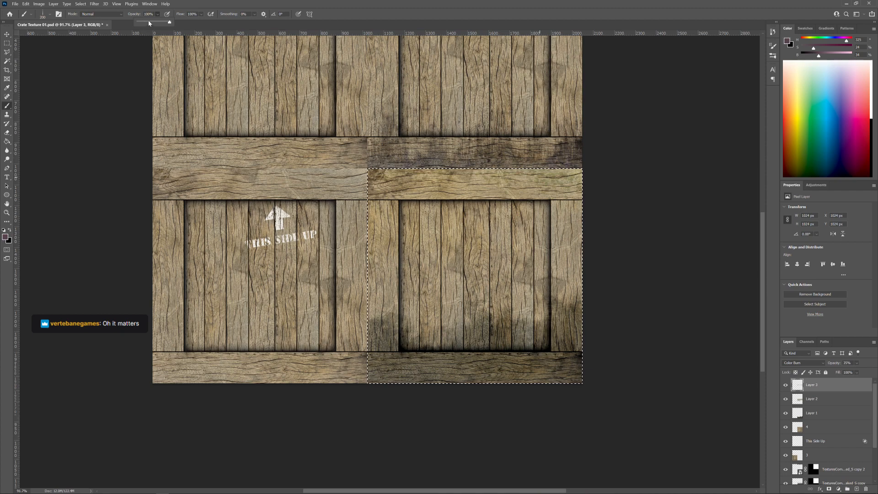
left_click(489, 169)
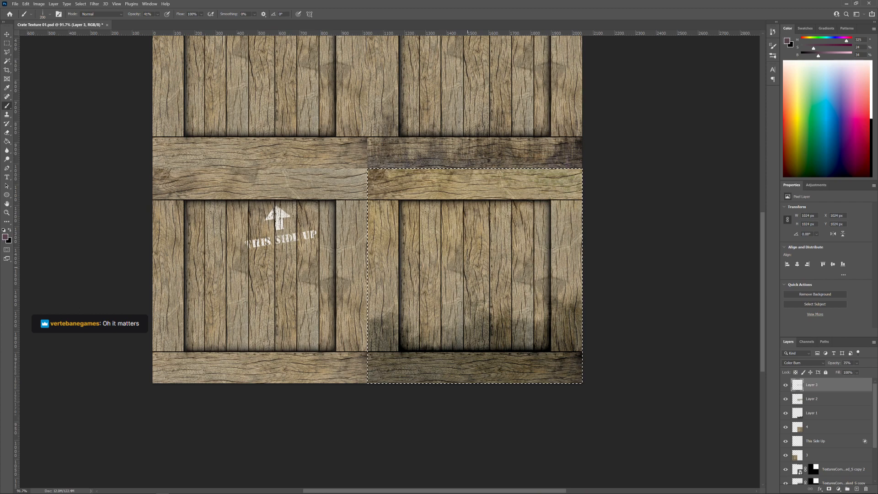
Try brushing dark streaks over the lower-right crate's planks with the 180 px Flat Bristle 16 brush, and undo the strokes
right_click(470, 267)
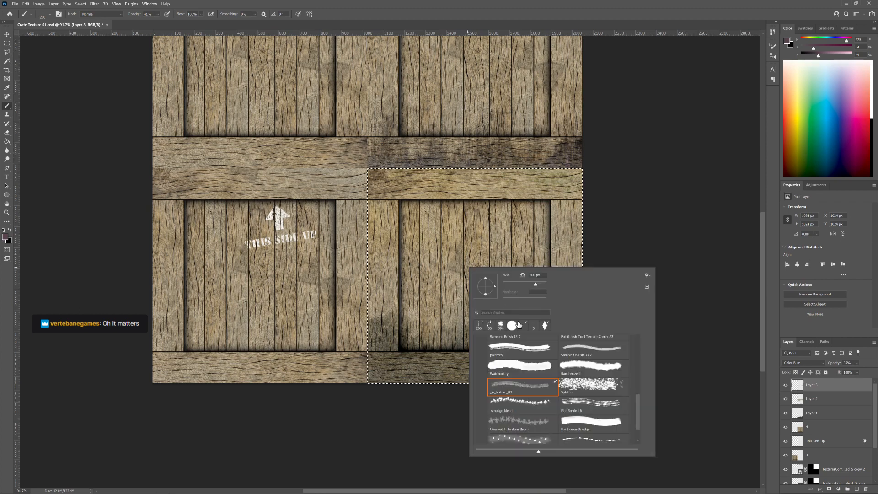
left_click(590, 404)
key("Return")
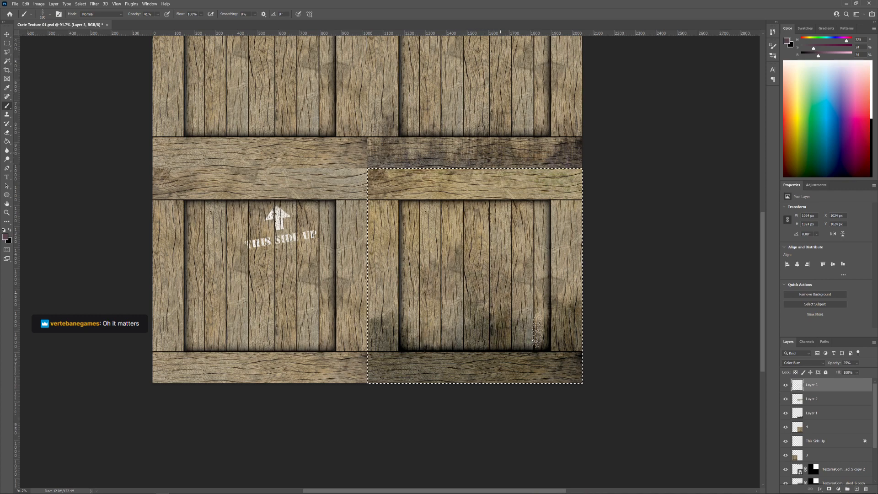
mouse_move(538, 331)
left_mouse_down()
mouse_move(546, 233)
mouse_move(437, 343)
mouse_move(406, 304)
mouse_move(439, 345)
left_mouse_up()
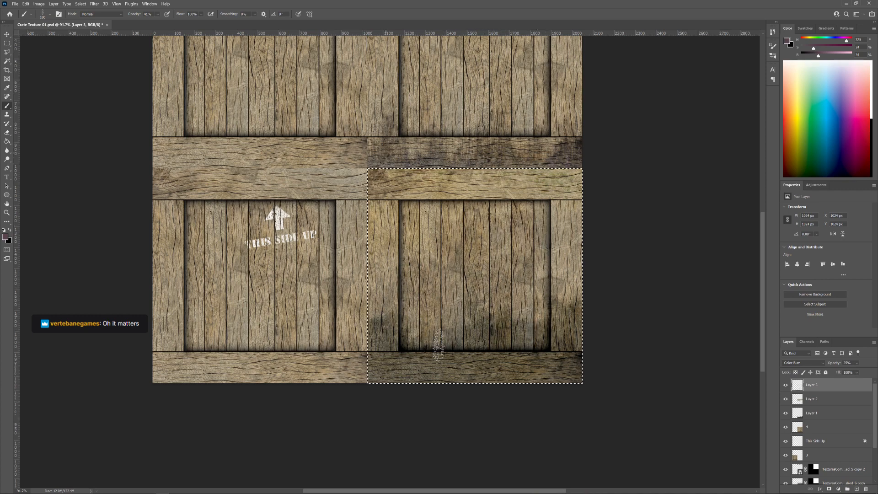
key("ctrl+z")
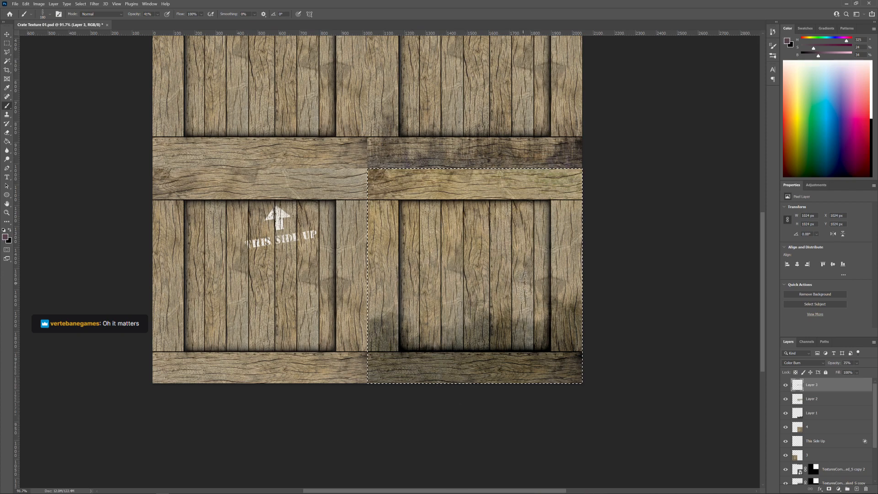
Brush subtle dark wear over the lower-right crate's planks with an enlarged Overwatch Texture Brush, and raise the brush opacity to 100%
right_click(487, 268)
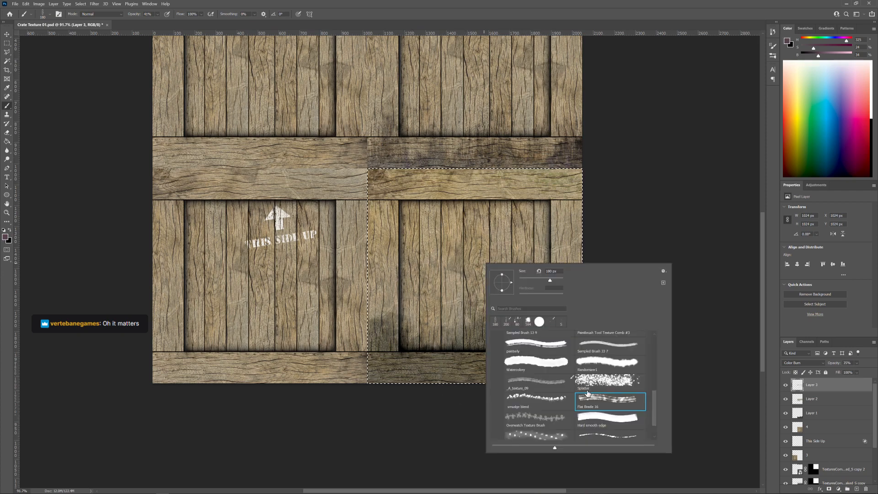
scroll(587, 392, "down", 1)
left_click(539, 392)
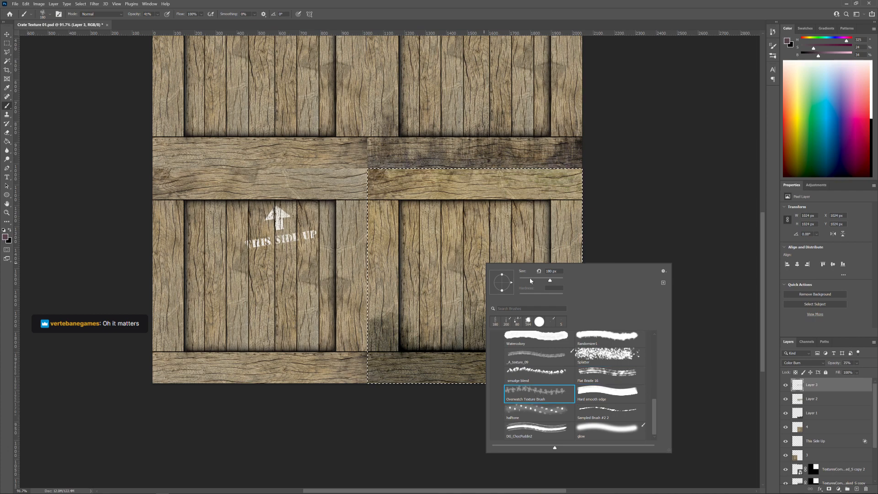
left_click_drag(529, 278, 553, 278)
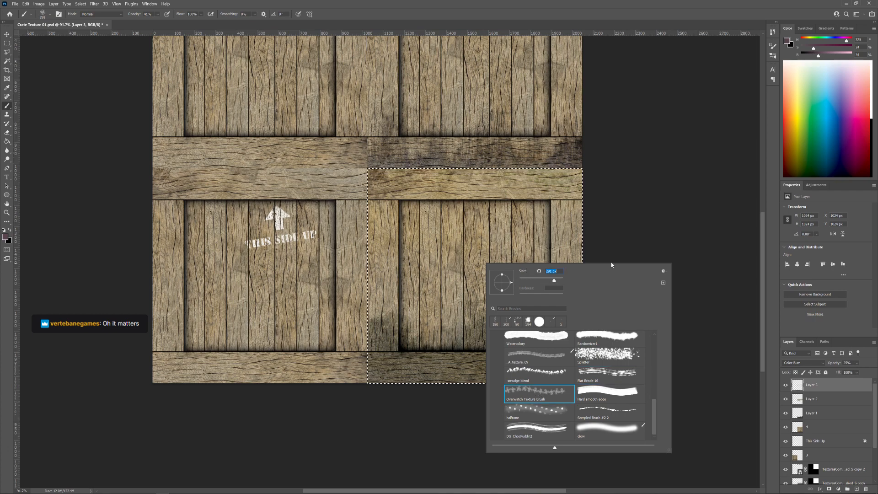
key("Return")
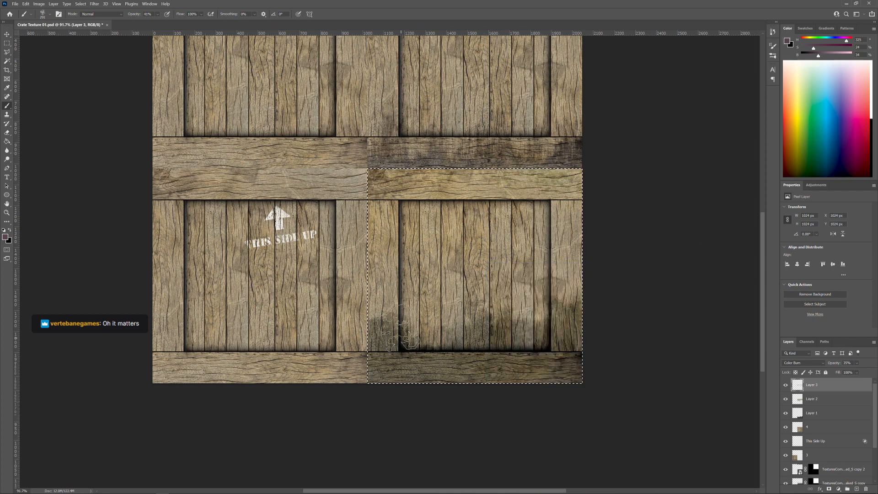
mouse_move(397, 329)
left_mouse_down()
mouse_move(386, 326)
mouse_move(471, 330)
mouse_move(505, 300)
left_mouse_up()
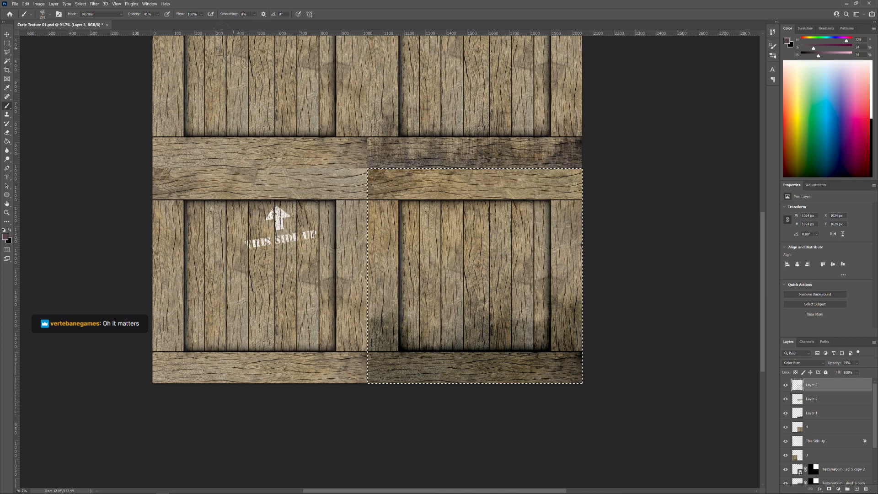
left_click(159, 15)
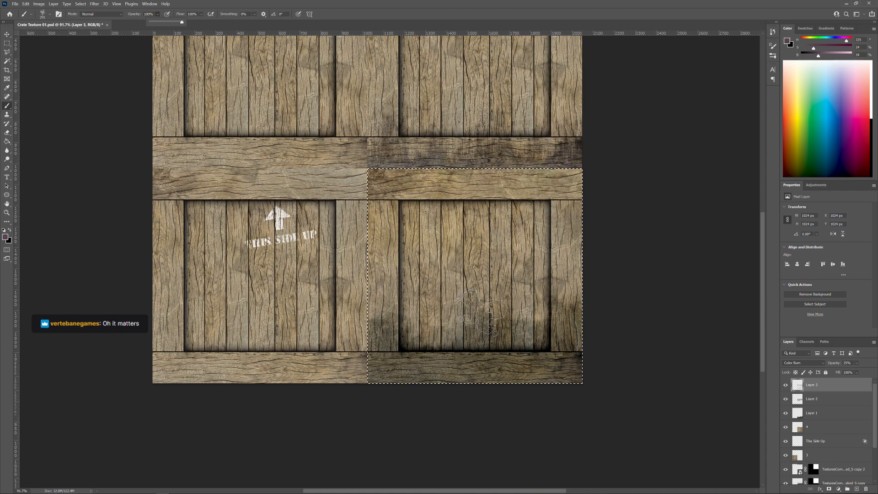
Add the text "!! TOXIC !!" over the lower-right crate's planks in 48 pt Stencil Std Bold
key("t")
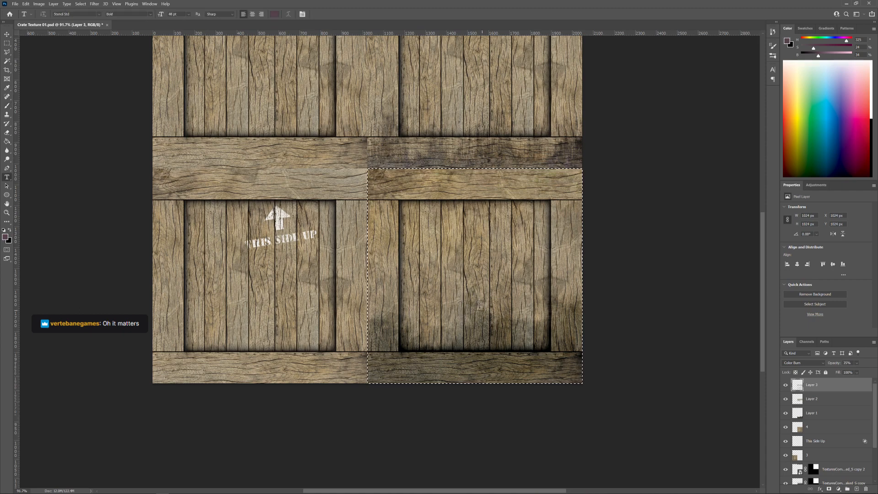
left_click(460, 272)
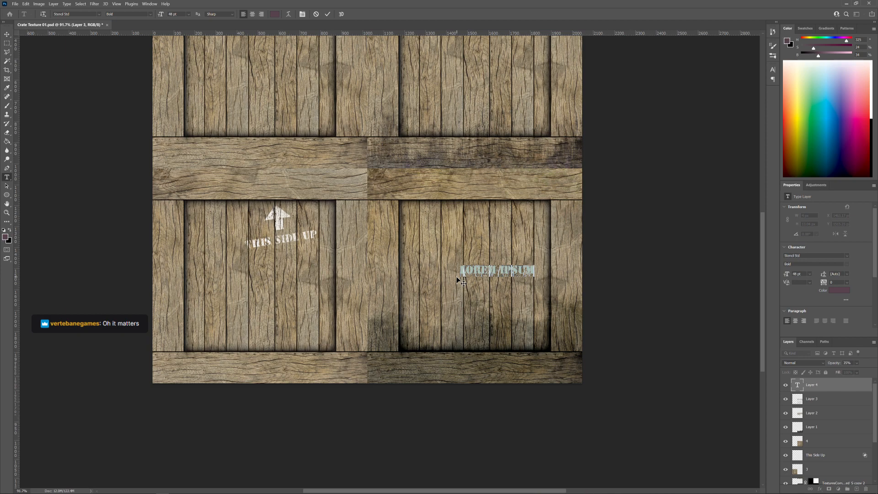
type("TO")
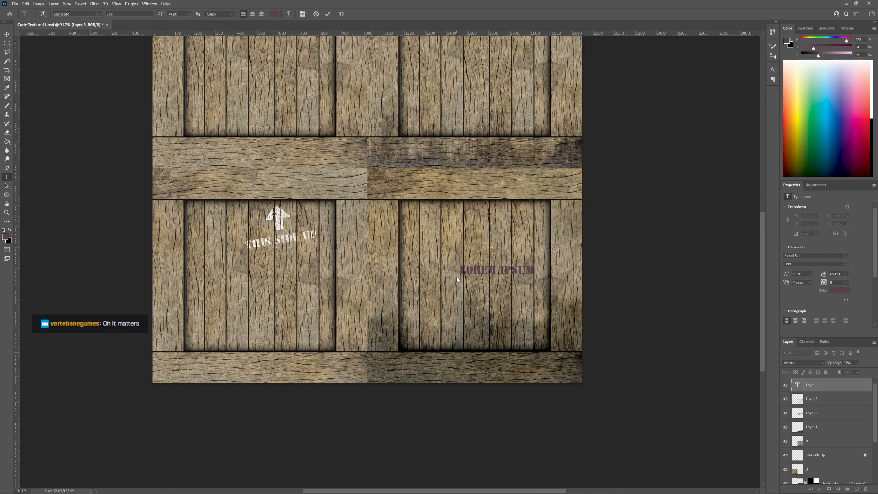
type("XIC !")
left_click(486, 270)
left_click(472, 270)
left_click(479, 270)
type("!!")
Add a line reading "XXX" above and another below the "!! TOXIC !!" text, and remove the extra line break
left_click(508, 270)
key("Return")
key("BackSpace")
type("XXX")
left_click(476, 270)
key("Return")
type("XXX")
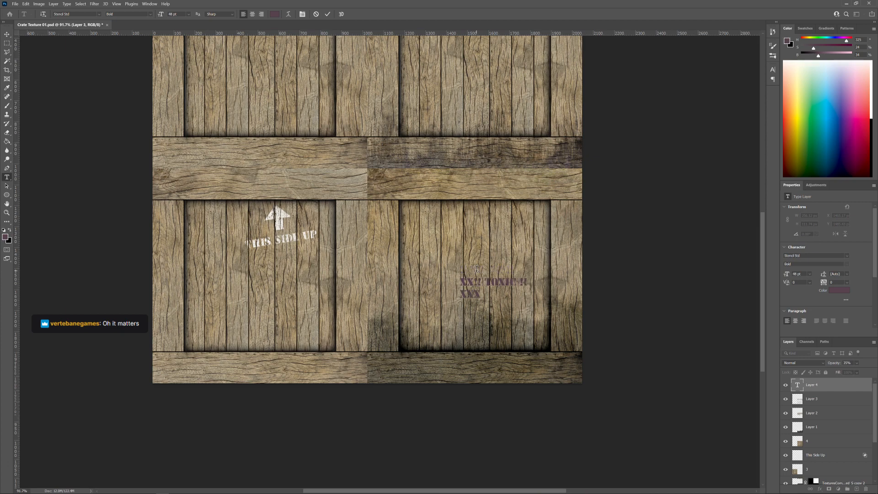
key("Return")
left_click(475, 278)
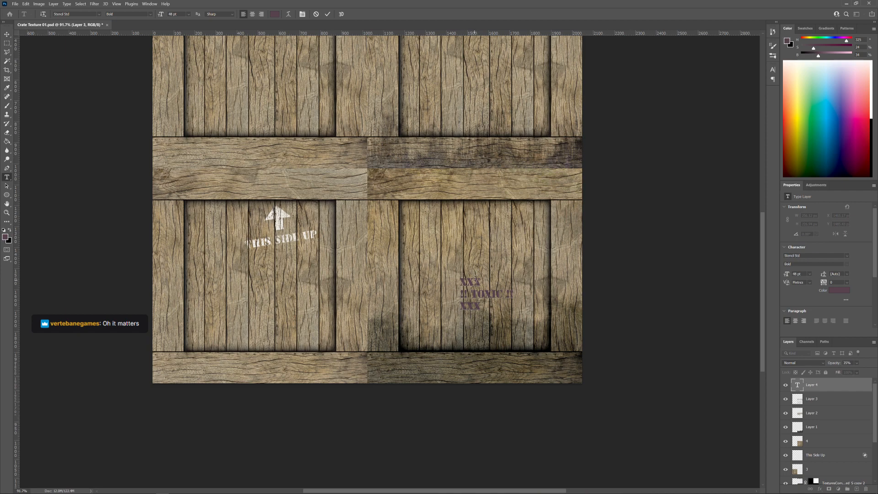
key("Left")
key("Left")
key("BackSpace")
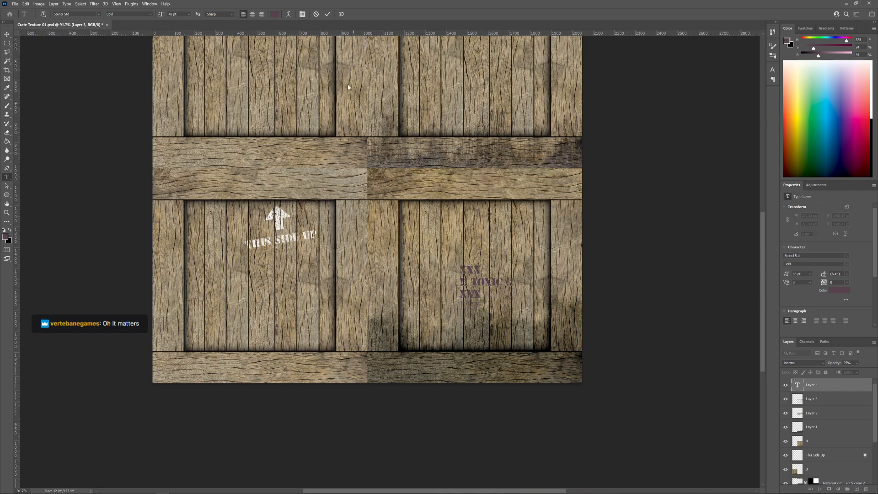
Centre-align all three lines of the toxic warning text and commit the text
left_click(253, 14)
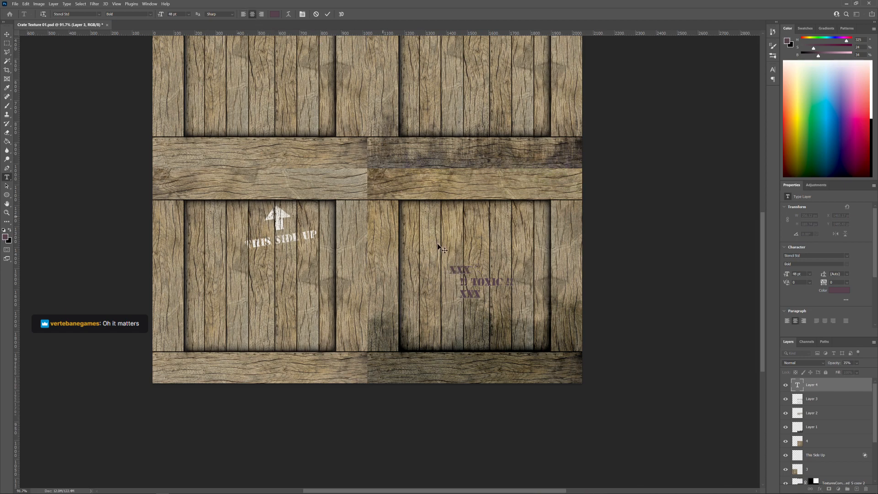
left_click_drag(450, 268, 484, 297)
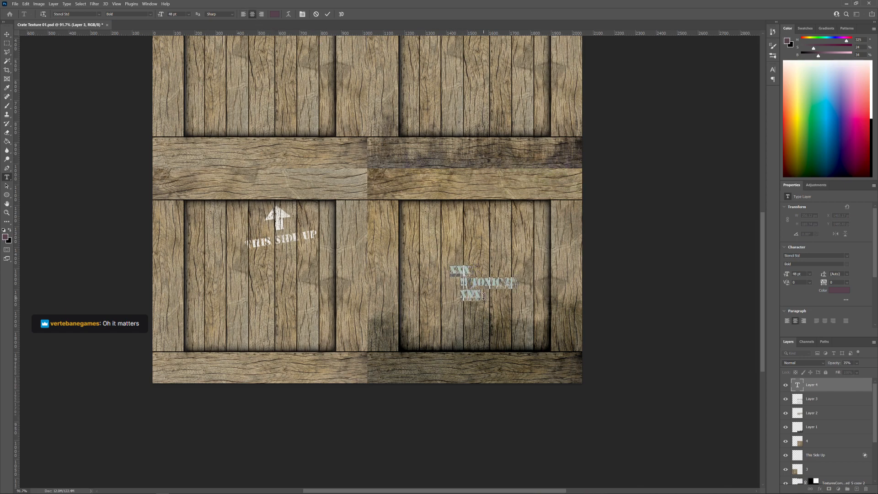
left_click(254, 15)
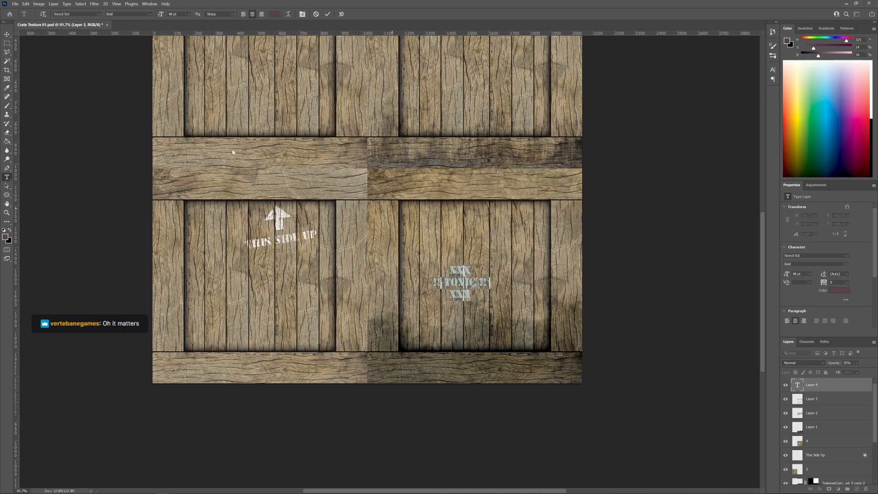
left_click(5, 35)
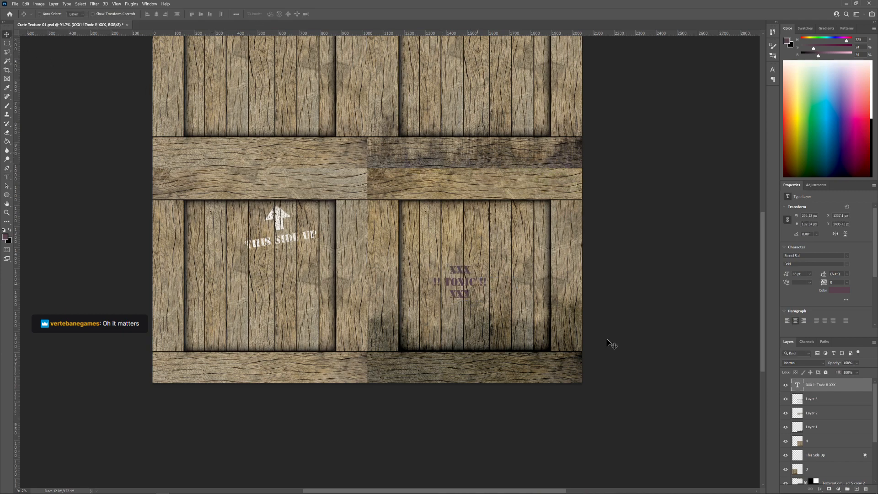
Change the warning text's colour to bright red
left_click(839, 291)
type("ffffff")
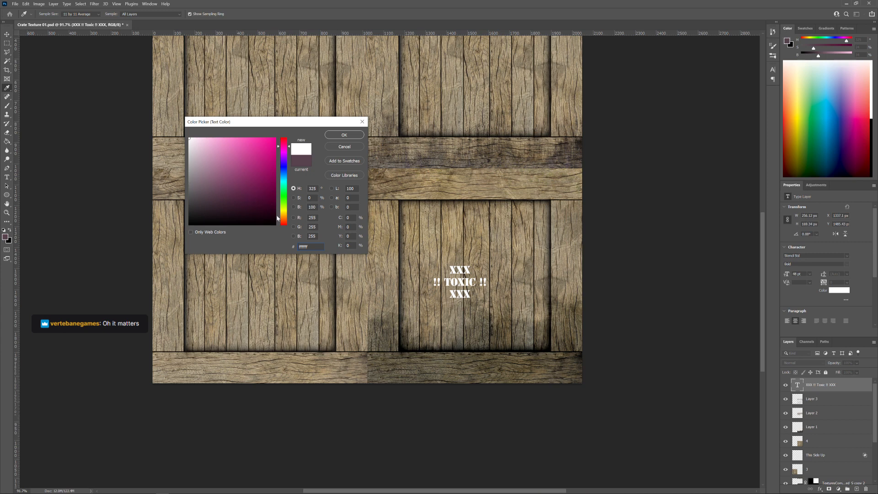
left_click_drag(289, 149, 291, 250)
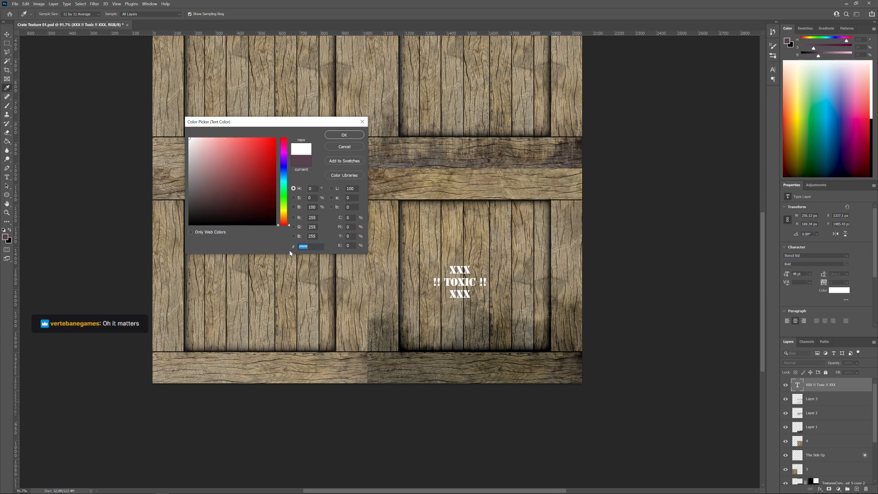
mouse_move(213, 148)
left_mouse_down()
mouse_move(278, 125)
mouse_move(276, 143)
left_mouse_up()
left_click(330, 135)
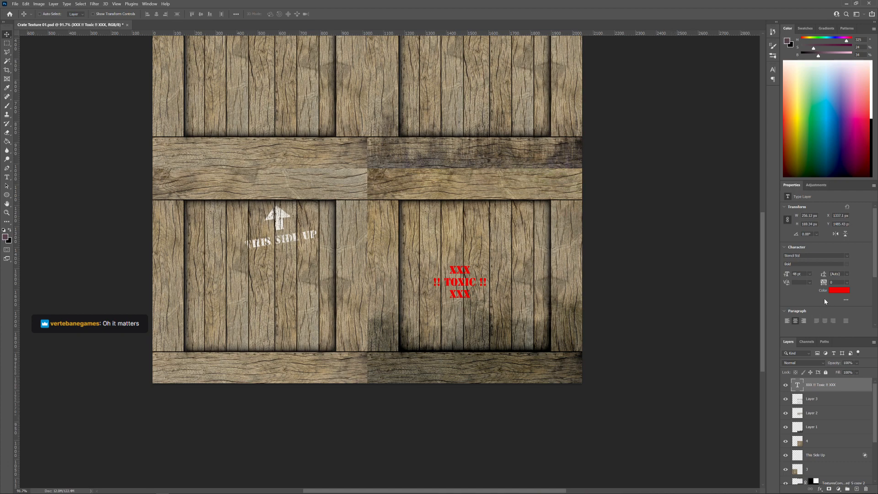
Scale the warning text to about 247%, move it onto the lower middle of the lower-right crate's planks, and rotate it about 4° clockwise
key("ctrl+t")
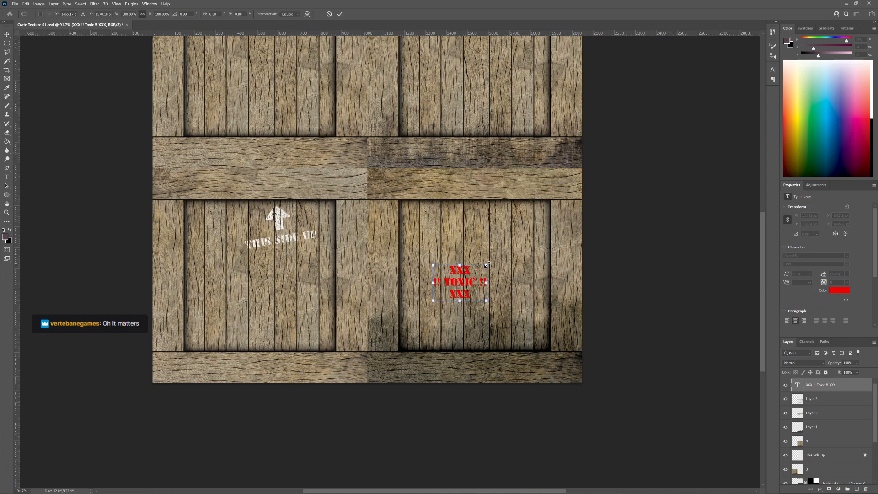
left_click_drag(486, 264, 527, 239)
left_click_drag(484, 281, 495, 298)
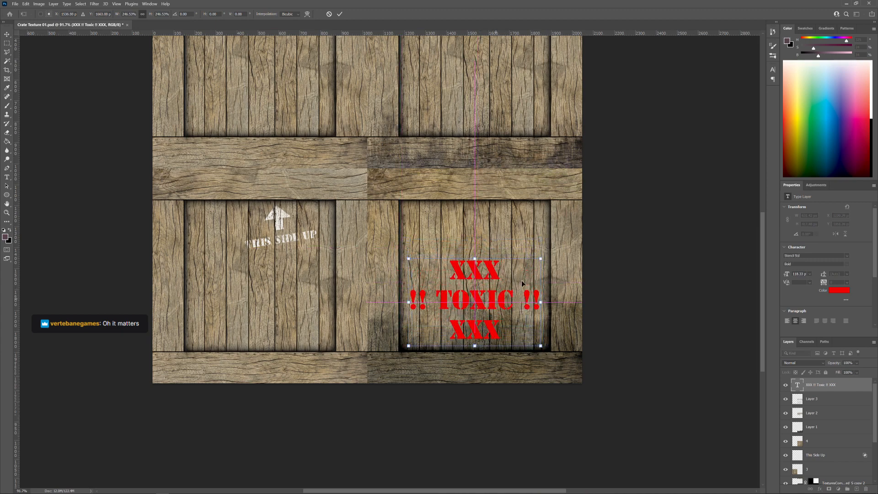
left_click_drag(547, 252, 551, 257)
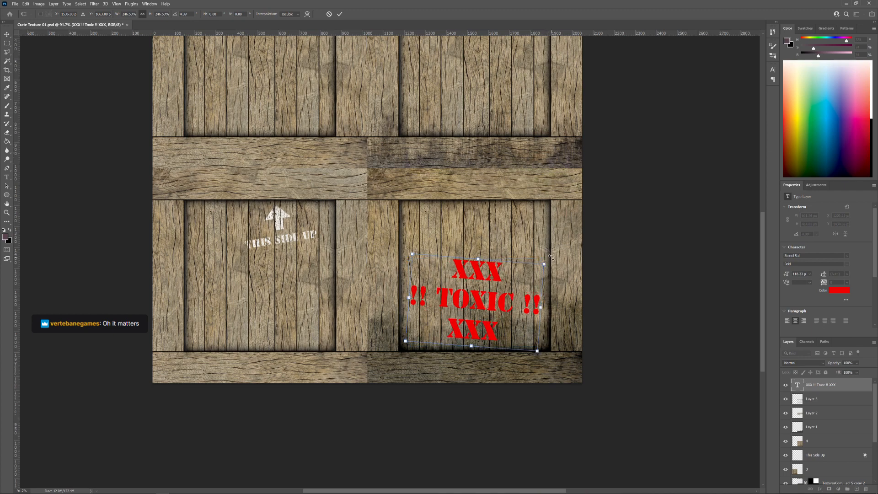
key("Return")
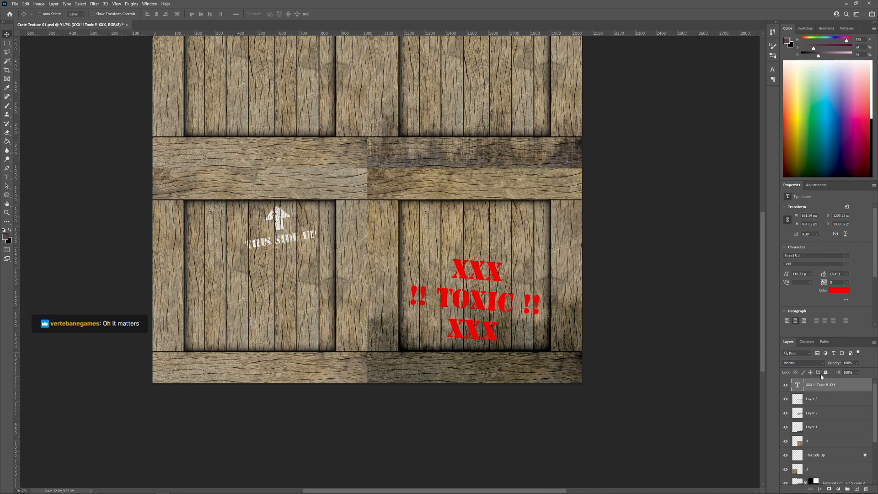
Rasterize the warning text layer and set it to the Linear Burn blend mode at 84% opacity
right_click(847, 387)
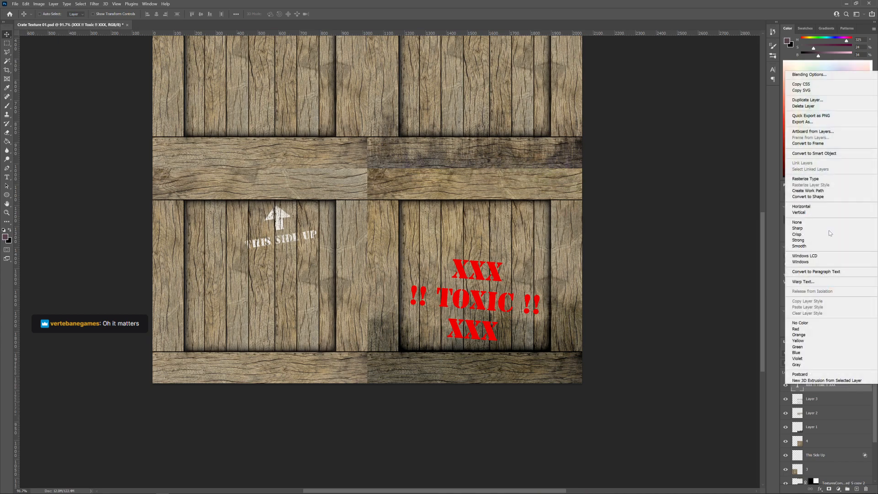
left_click(816, 181)
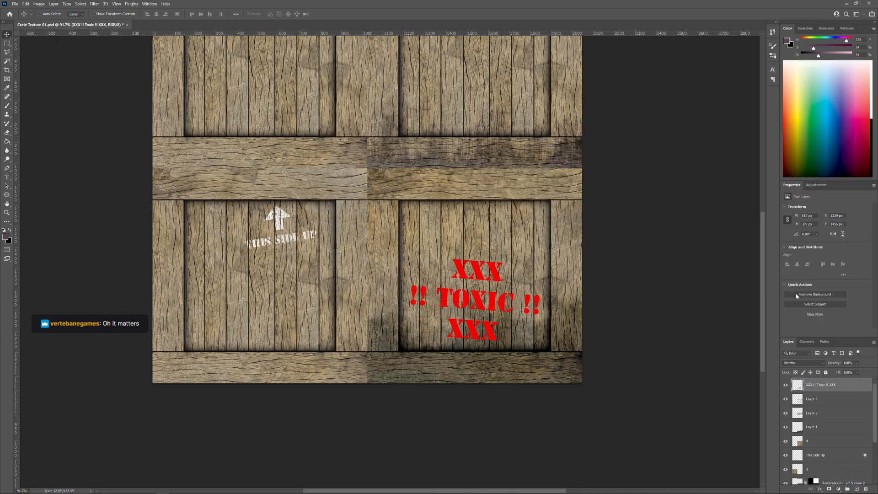
left_click(820, 363)
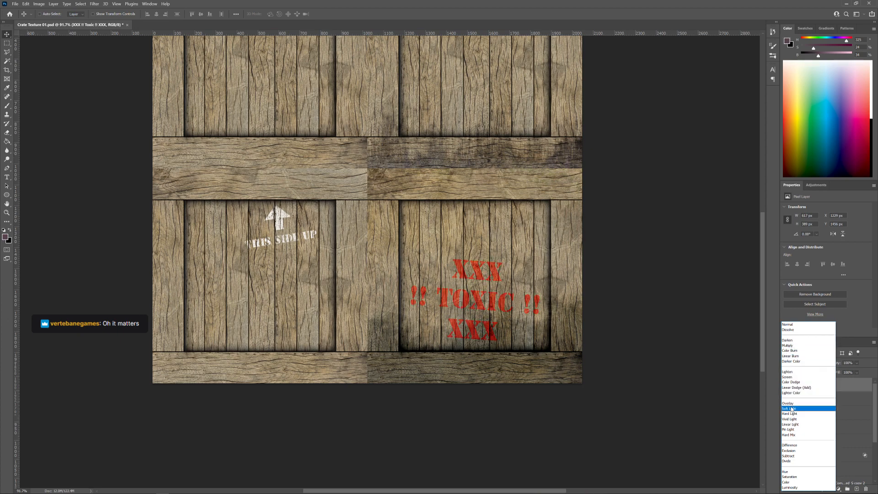
key("Up")
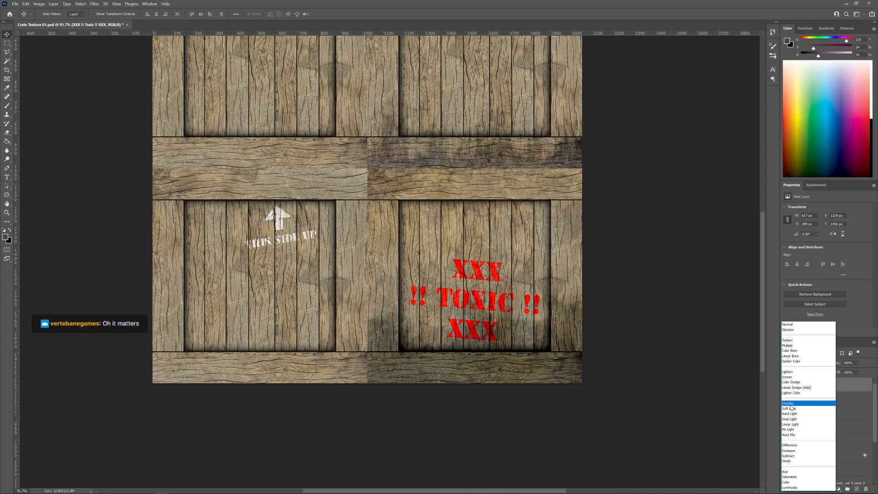
key("Down")
key("Down")
key("Down")
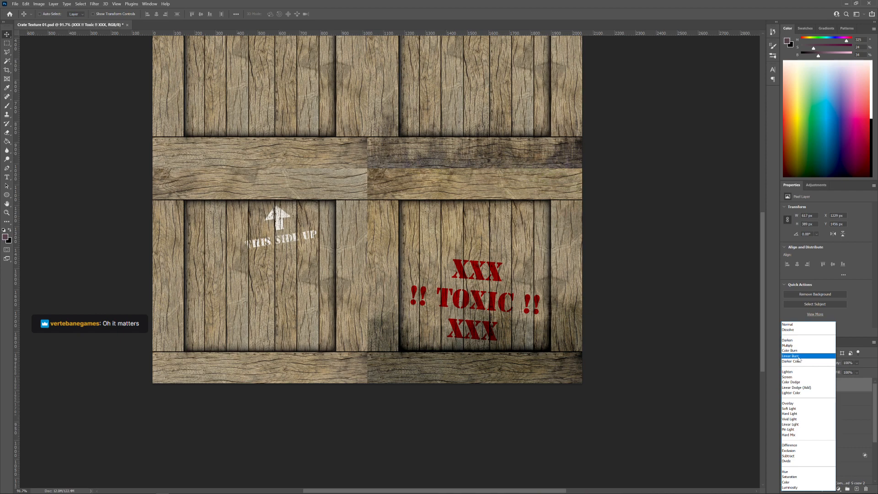
left_click(798, 358)
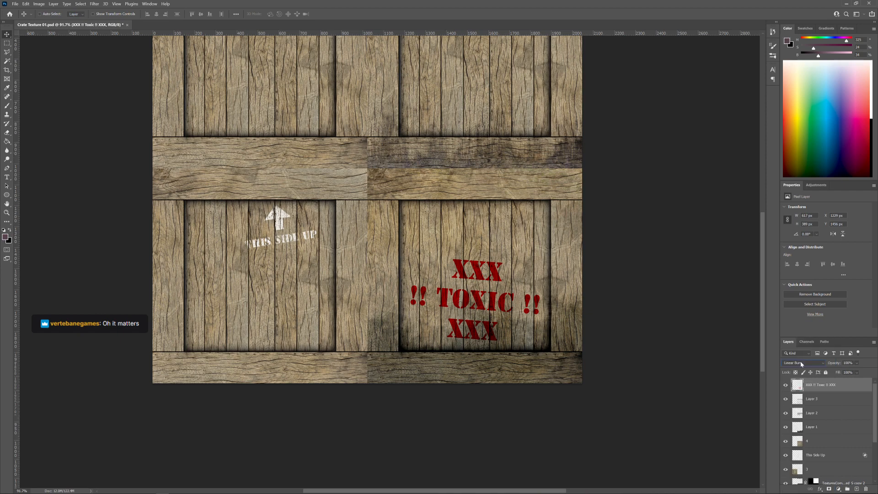
left_click(857, 373)
left_click_drag(869, 381, 865, 372)
left_click(857, 364)
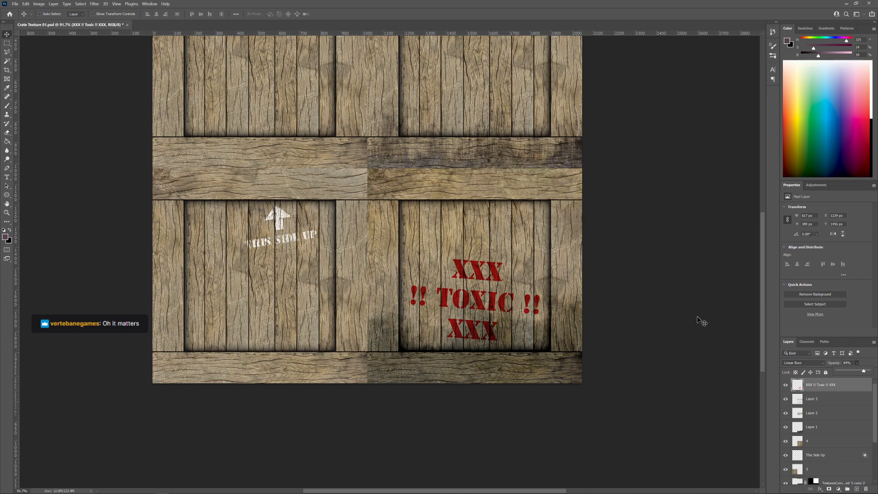
Split and adjust the warning layer's Underlying Layer Blend If sliders so the wood grain wears through the red lettering
double_click(851, 387)
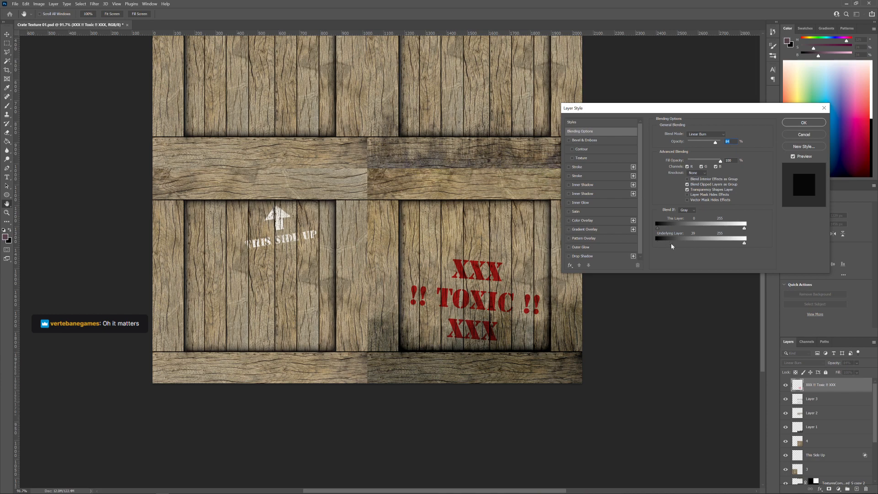
left_click_drag(671, 246, 685, 246)
left_click_drag(686, 246, 710, 248)
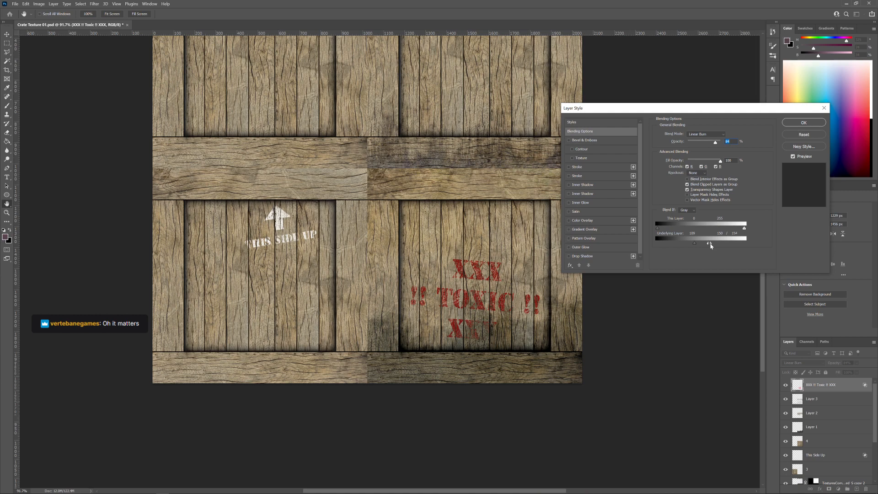
left_click_drag(709, 245, 686, 246)
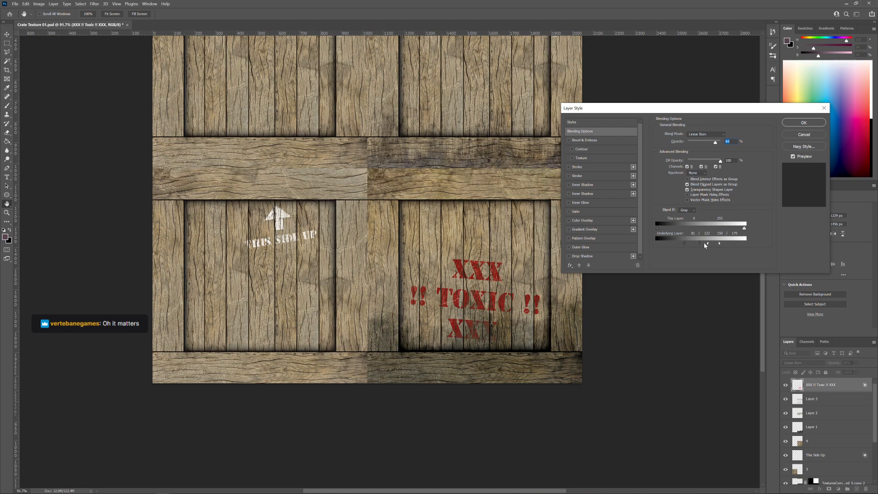
left_click_drag(704, 244, 705, 243)
left_click_drag(716, 245, 682, 245)
left_click(801, 124)
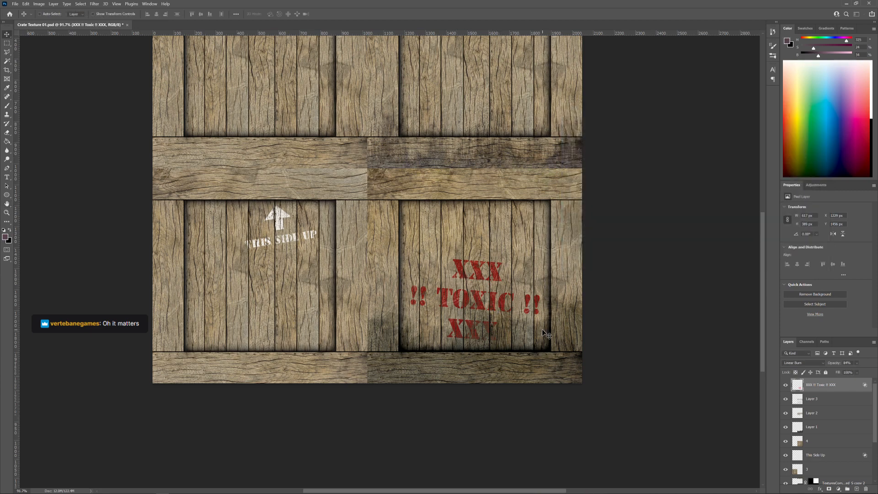
Examine the worn red lettering up close and the whole four-crate texture in full-screen view at 100%
key("z")
left_click(494, 307)
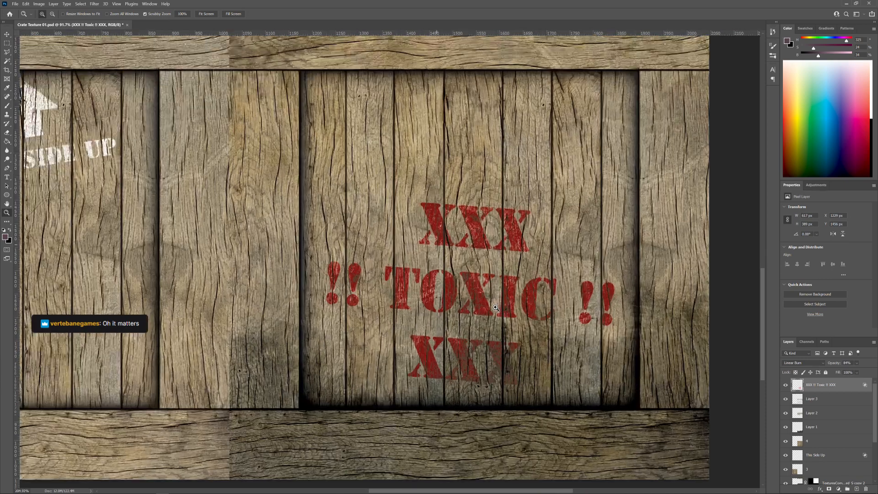
left_click(455, 232)
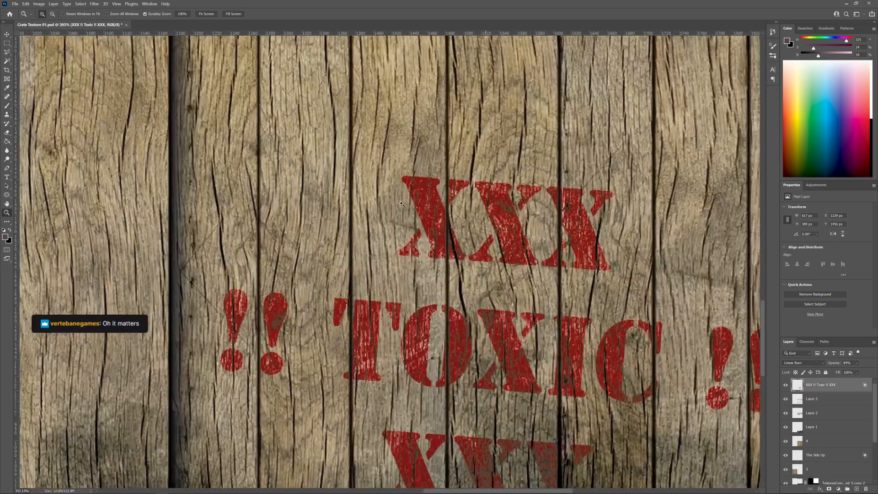
left_click(549, 306, "alt")
left_click_drag(606, 344, 574, 356)
left_click_drag(574, 317, 416, 243)
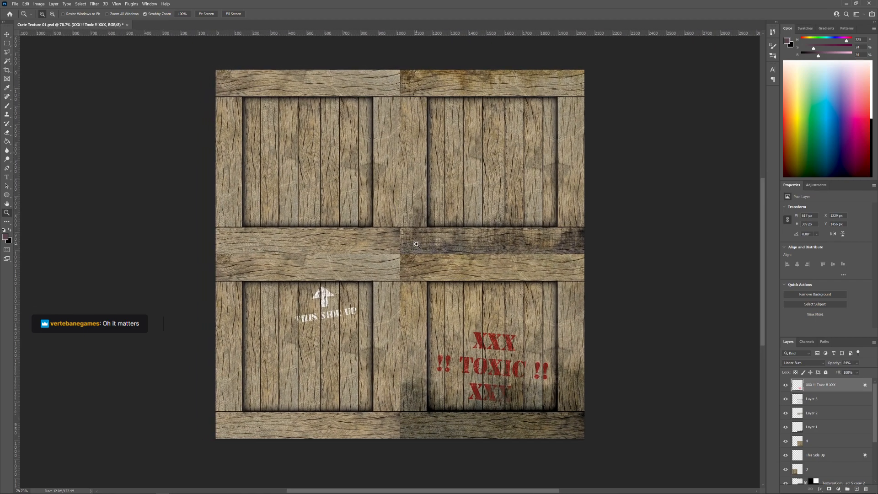
key("f")
key("f")
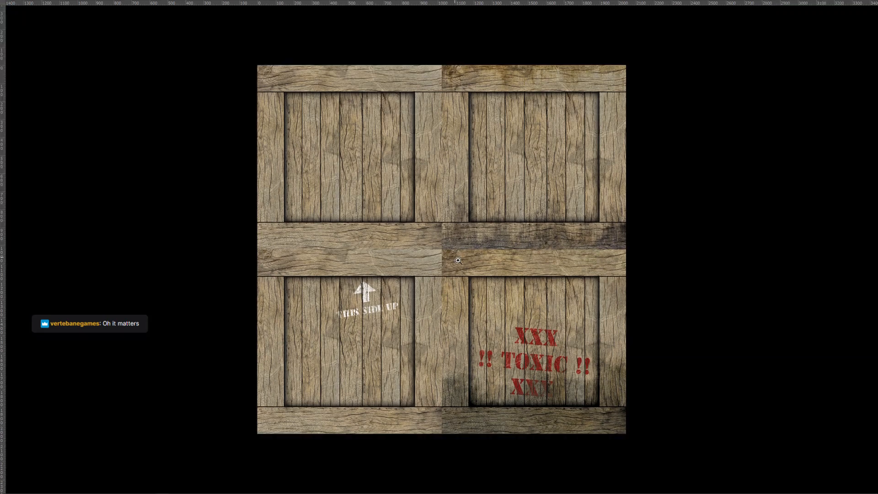
right_click(458, 256)
left_click(476, 260)
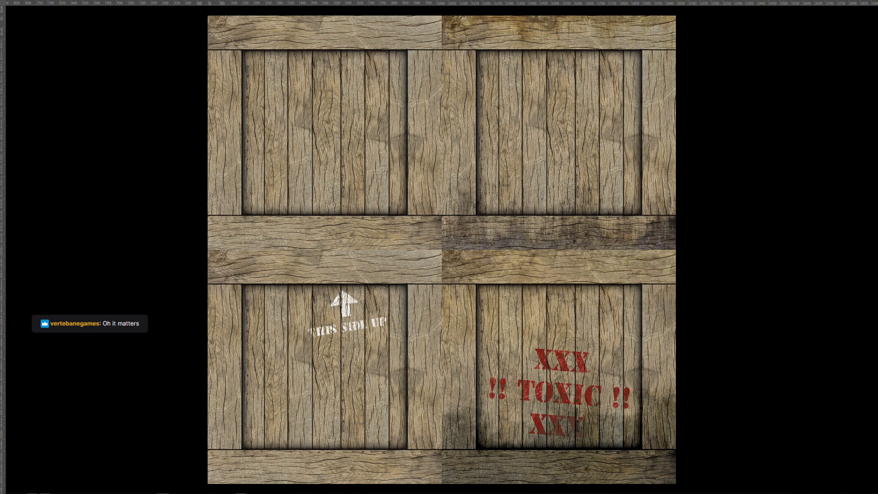
key("f")
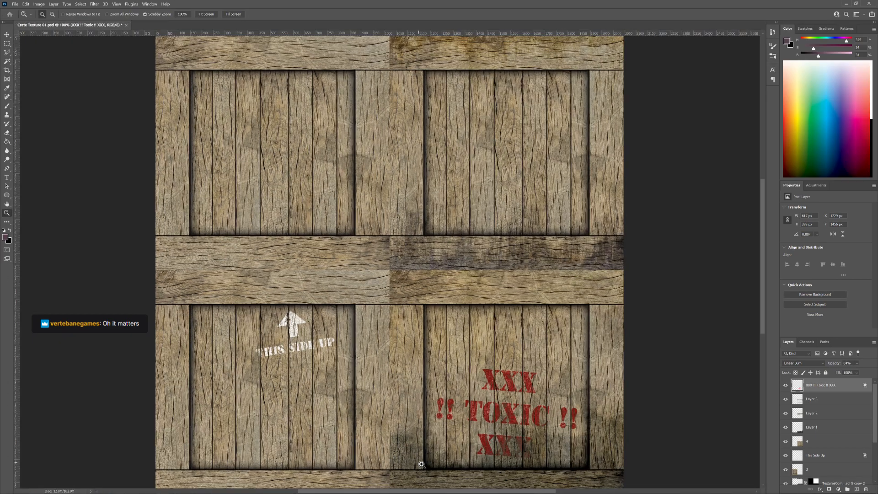
Switch to Twitch Studio and end the live stream
mouse_move(416, 493)
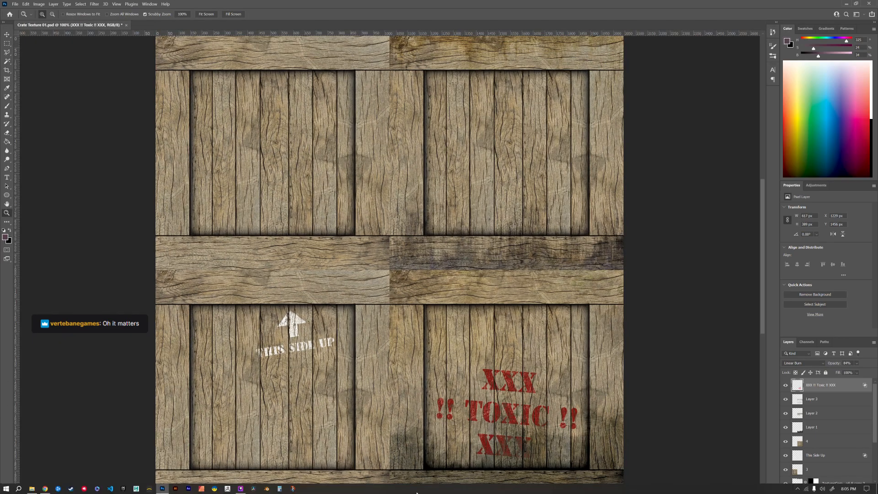
left_click(240, 489)
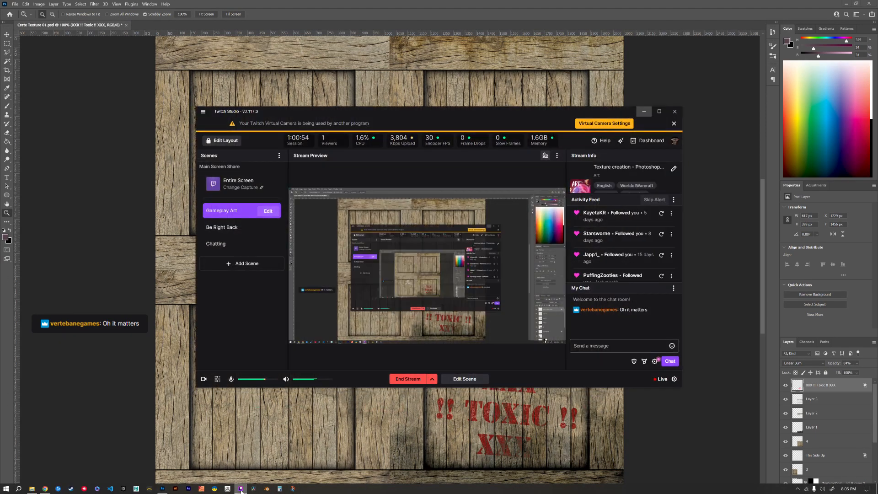
left_click(402, 380)
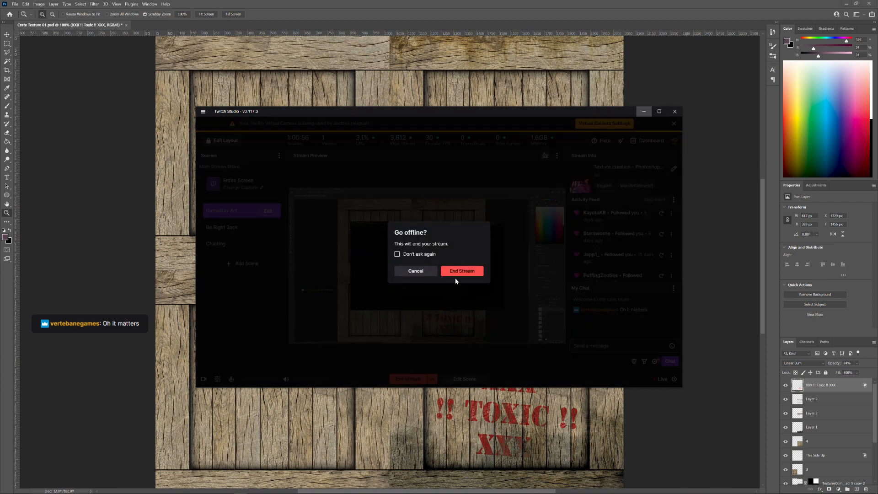